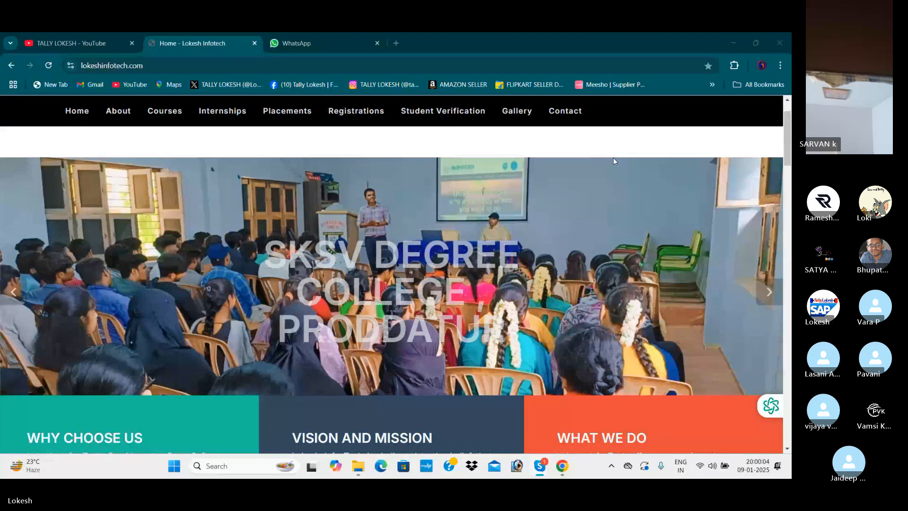
Look over the Lokesh Infotech homepage, and the latest videos on the TALLY LOKESH YouTube channel.
scroll(280, 237, "down", 2)
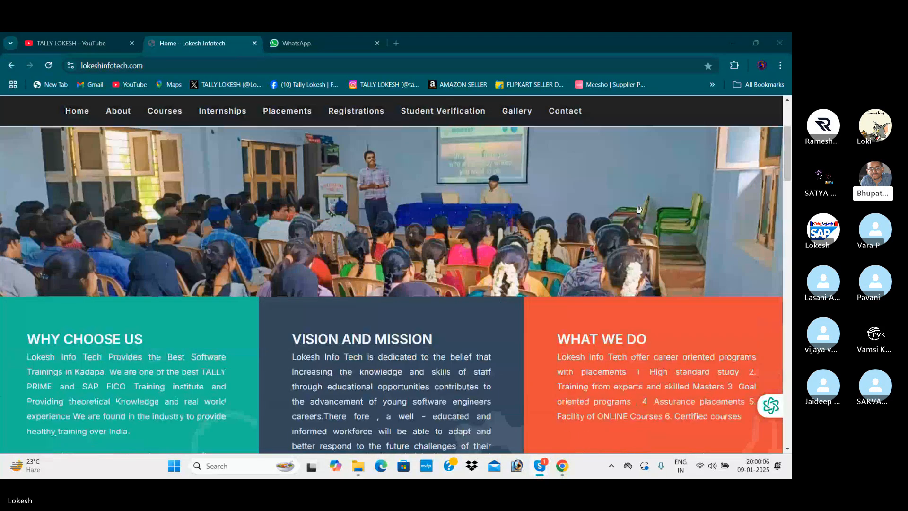
scroll(280, 237, "up", 3)
left_click(54, 46)
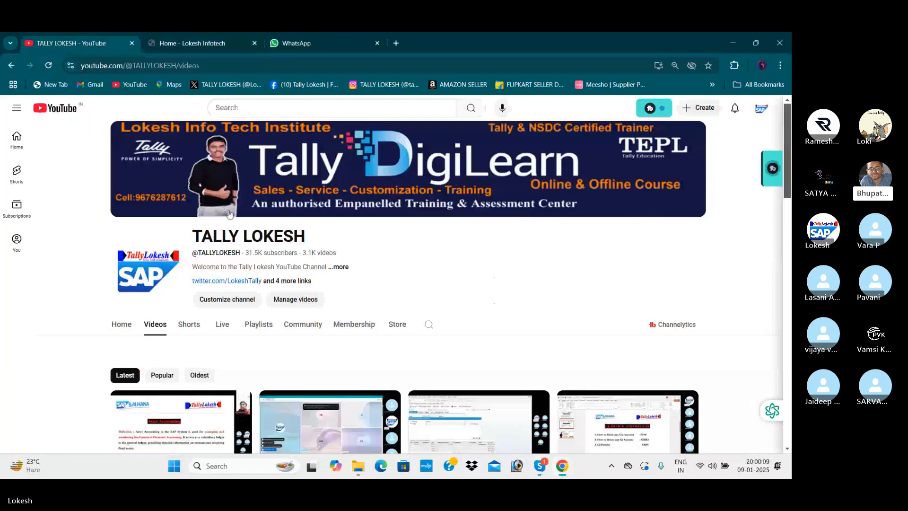
scroll(385, 250, "down", 3)
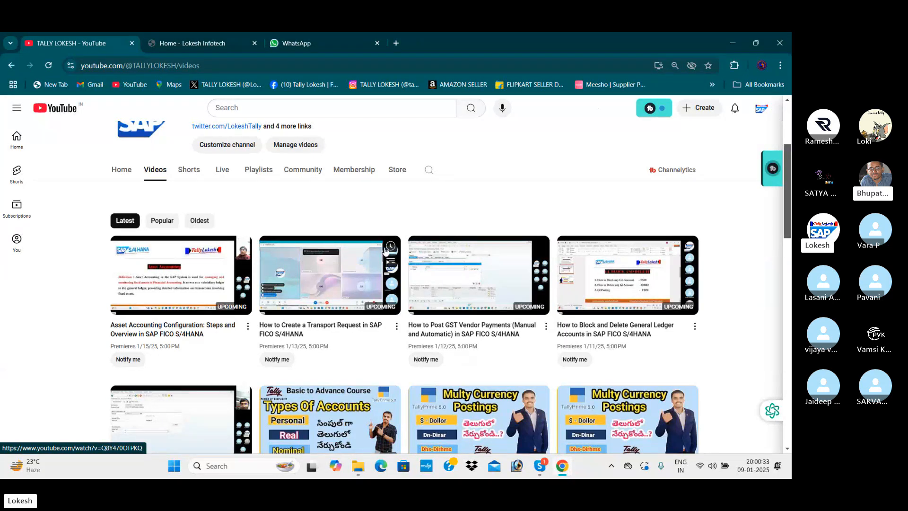
Review the Lokesh Infotech homepage from its banner down to the About Managing Director section.
left_click(198, 43)
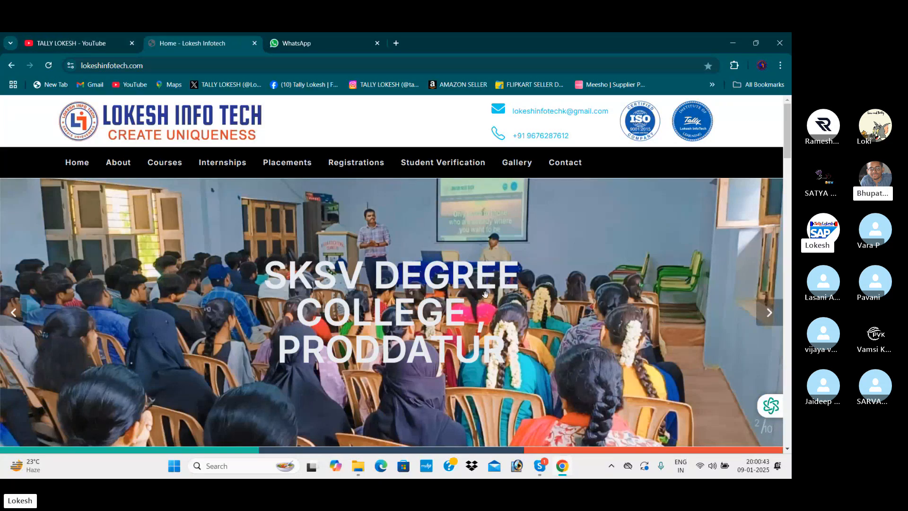
scroll(485, 294, "down", 8)
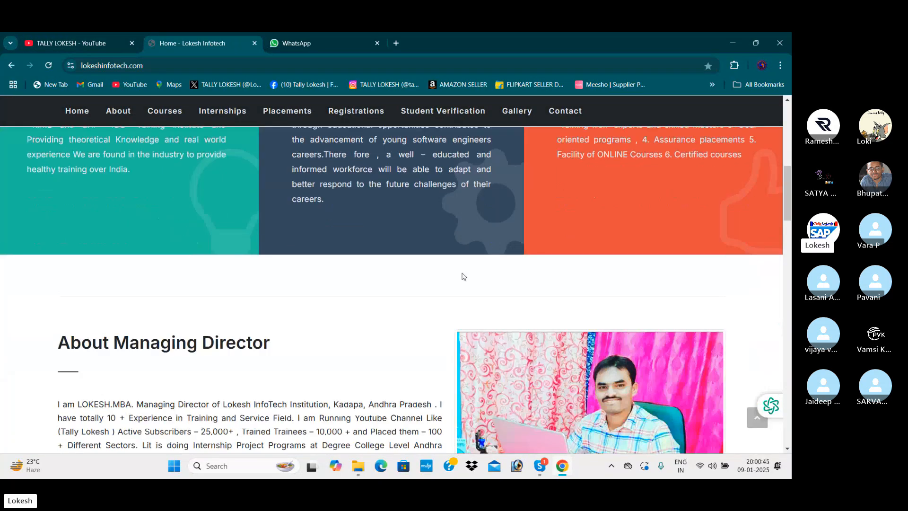
scroll(454, 288, "down", 4)
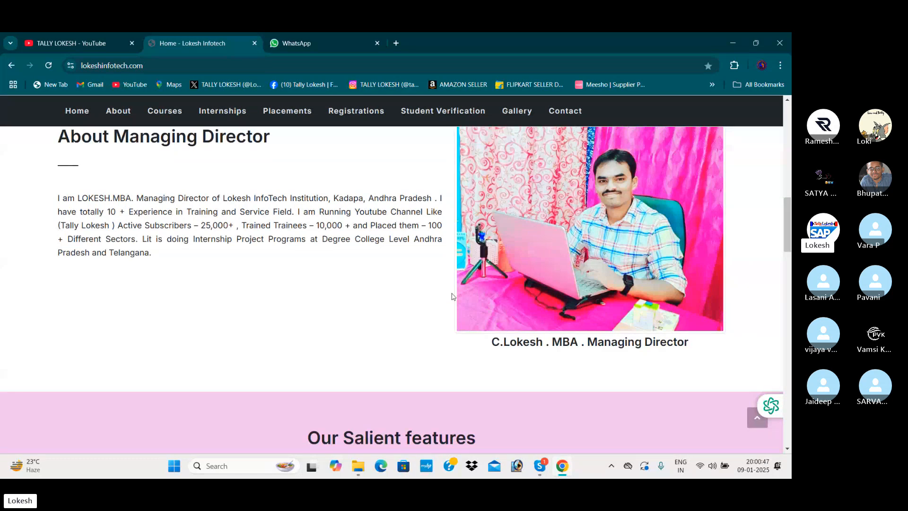
Open the website's Placements page and look through the student placement posters.
left_click(288, 112)
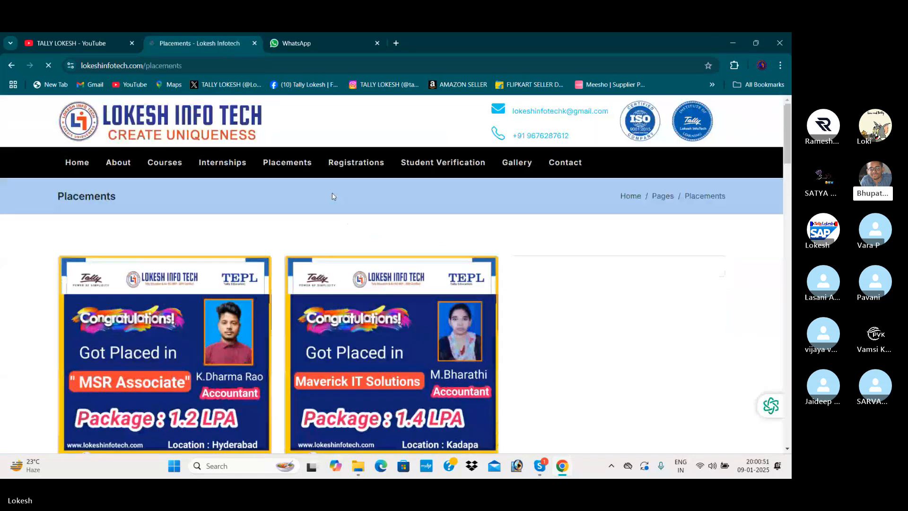
scroll(358, 244, "down", 5)
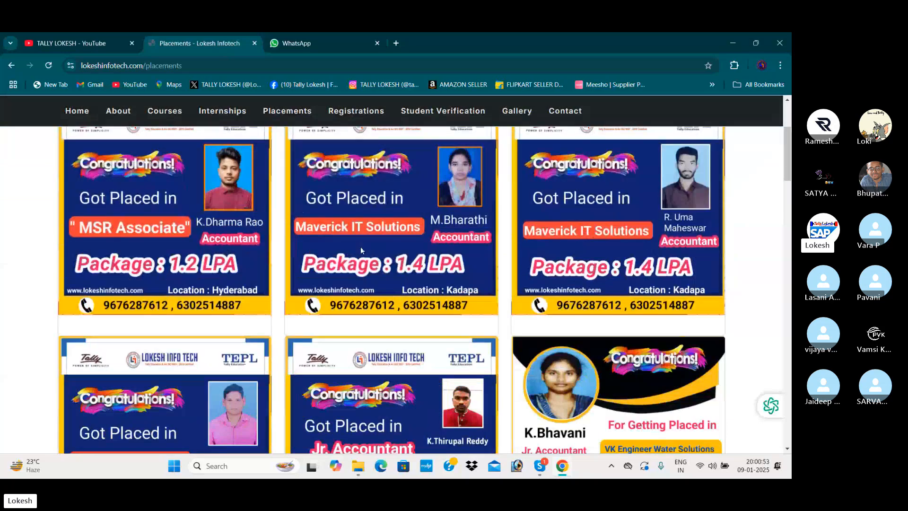
scroll(361, 250, "down", 2)
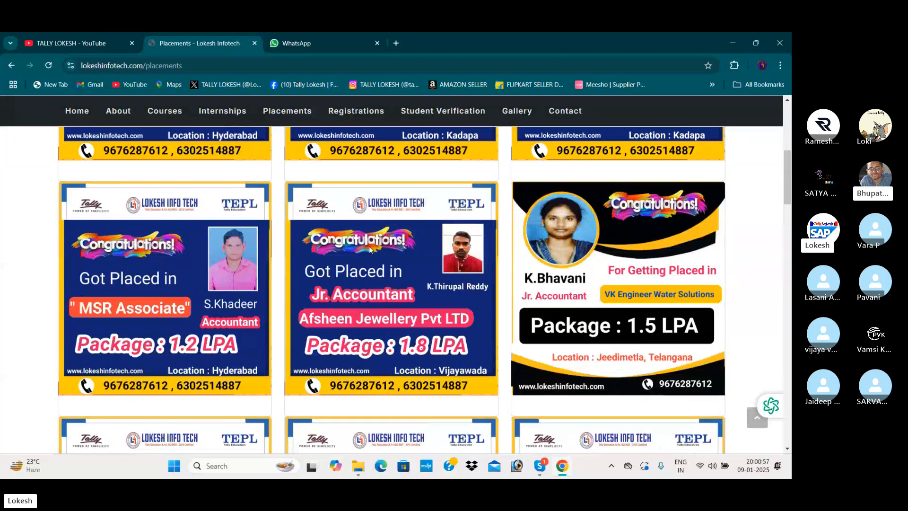
scroll(424, 219, "down", 2)
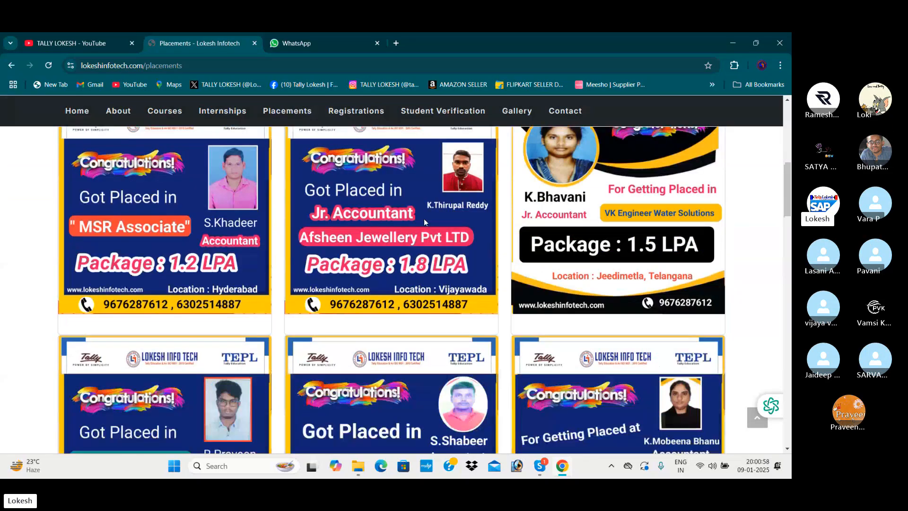
scroll(423, 219, "down", 9)
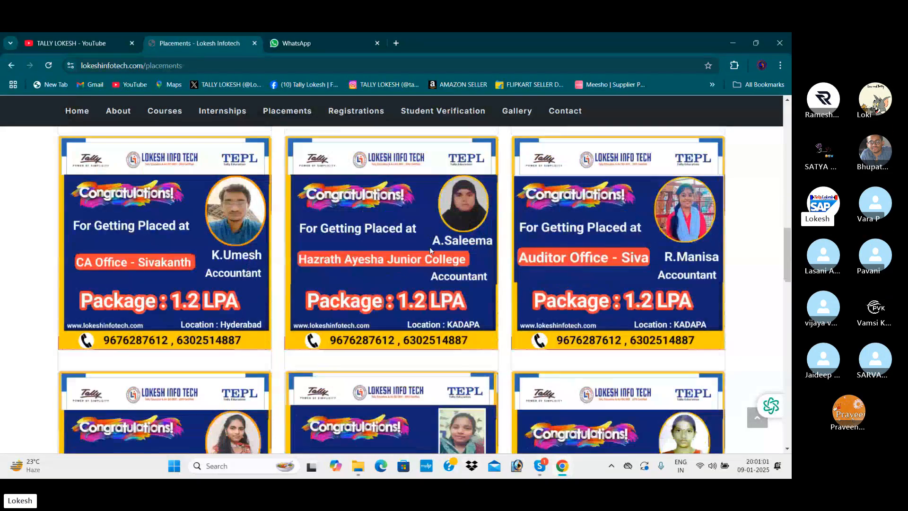
Return to the TALLY LOKESH YouTube channel and bring up the ongoing Skype group call.
left_click(86, 37)
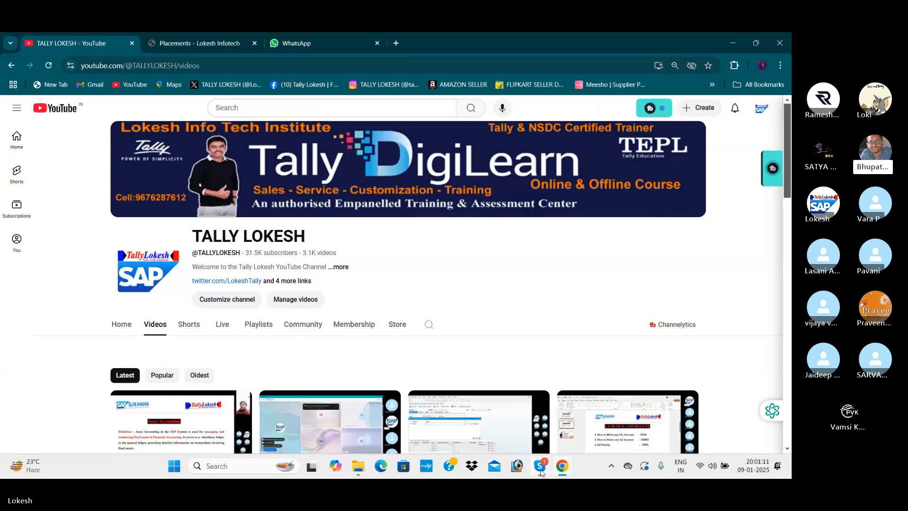
mouse_move(535, 466)
left_click(530, 413)
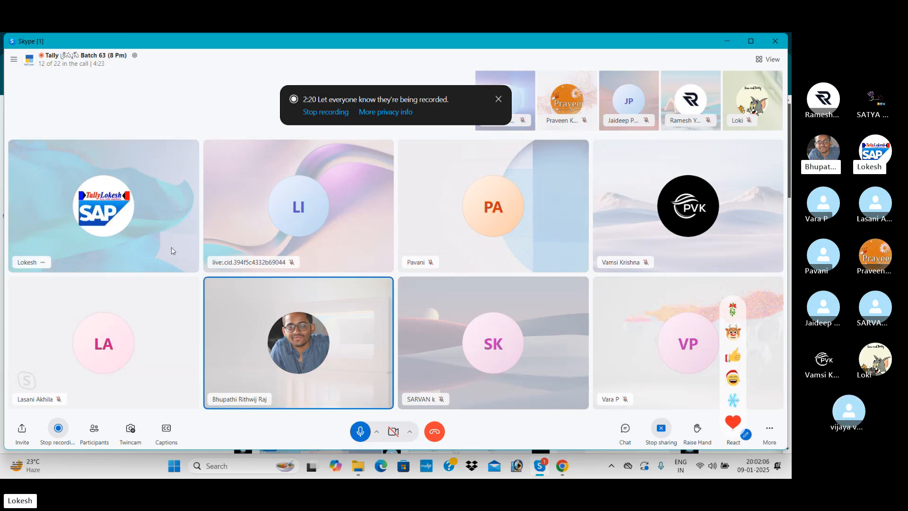
In File Explorer, go to AMAZON ORDERS > December 2024 on drive D: and open the customer order PDF dated 25-12-2024.
left_click(364, 469)
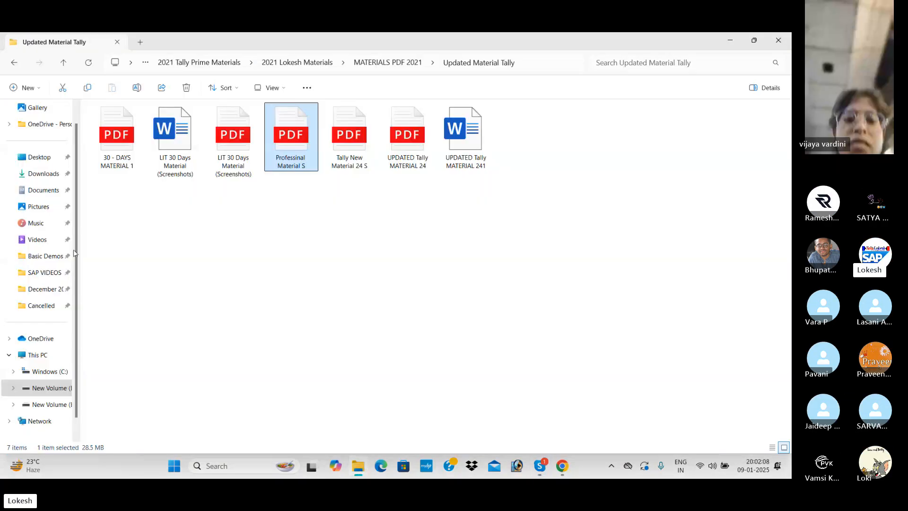
left_click(63, 387)
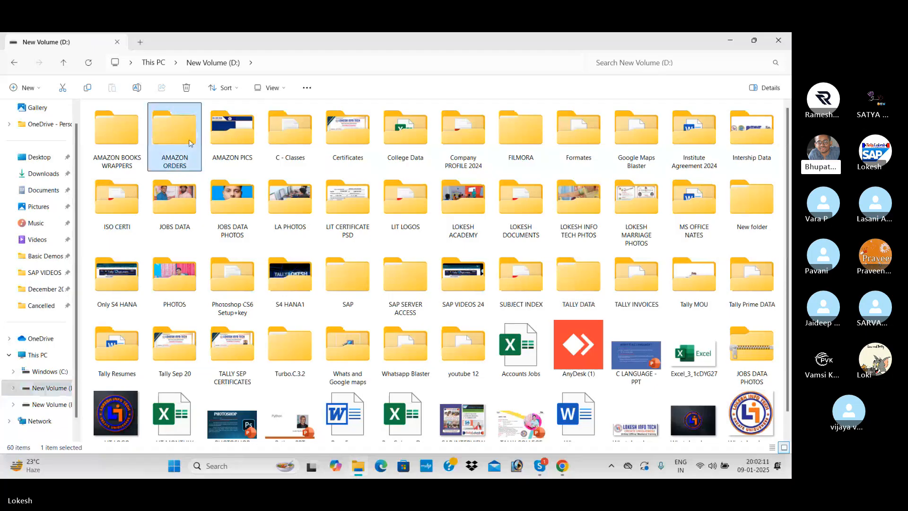
double_click(174, 137)
double_click(415, 137)
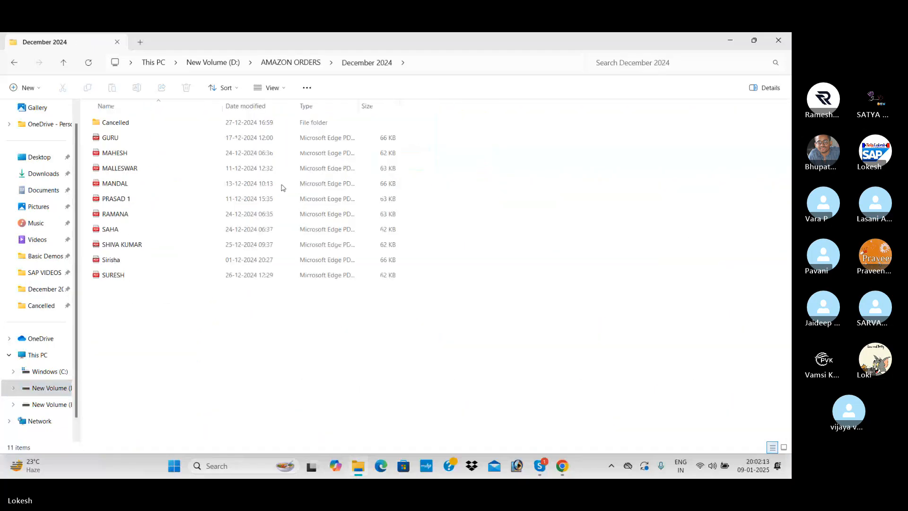
double_click(179, 246)
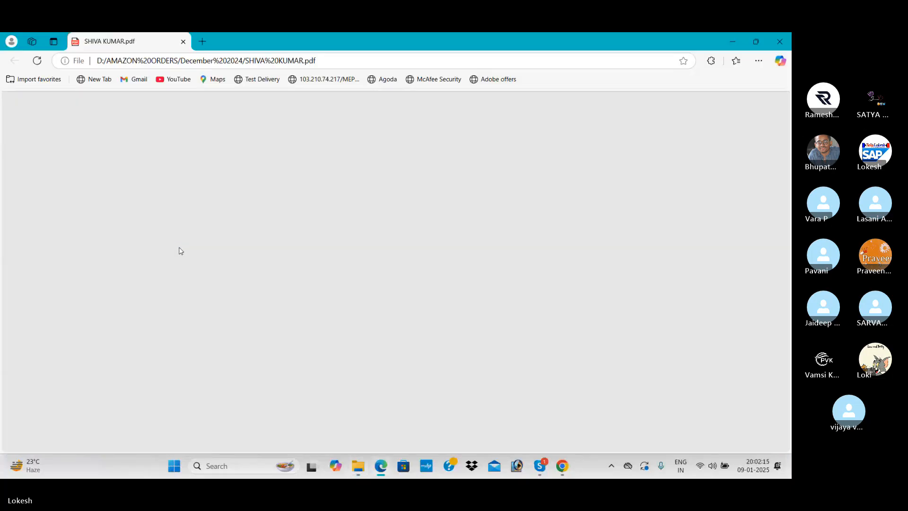
Examine the order's shipping label and the invoice's unit price, tax and total amounts, and close the PDF.
scroll(372, 291, "up", 10)
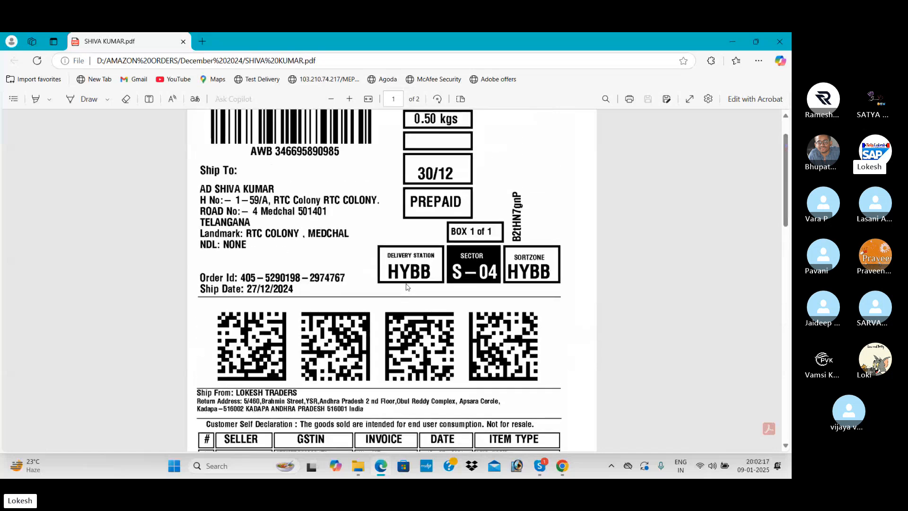
scroll(406, 287, "down", 10)
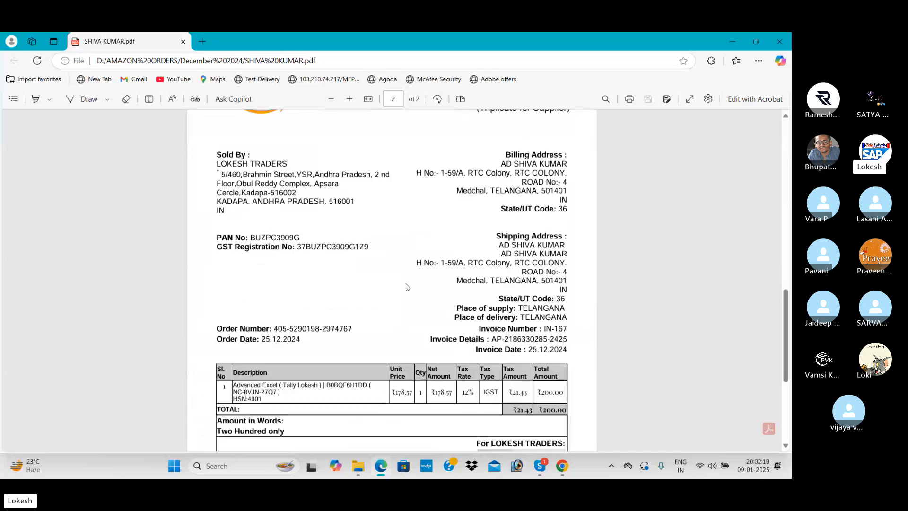
scroll(406, 287, "up", 2)
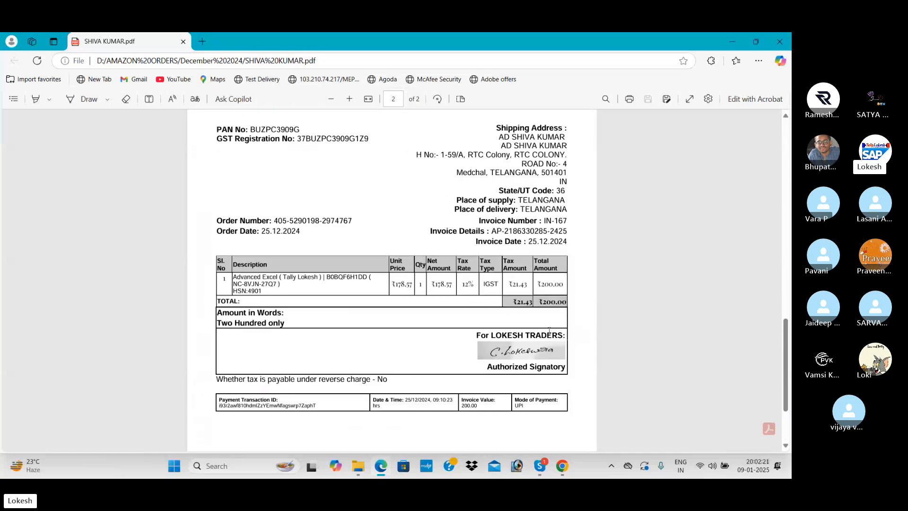
left_click_drag(535, 302, 569, 304)
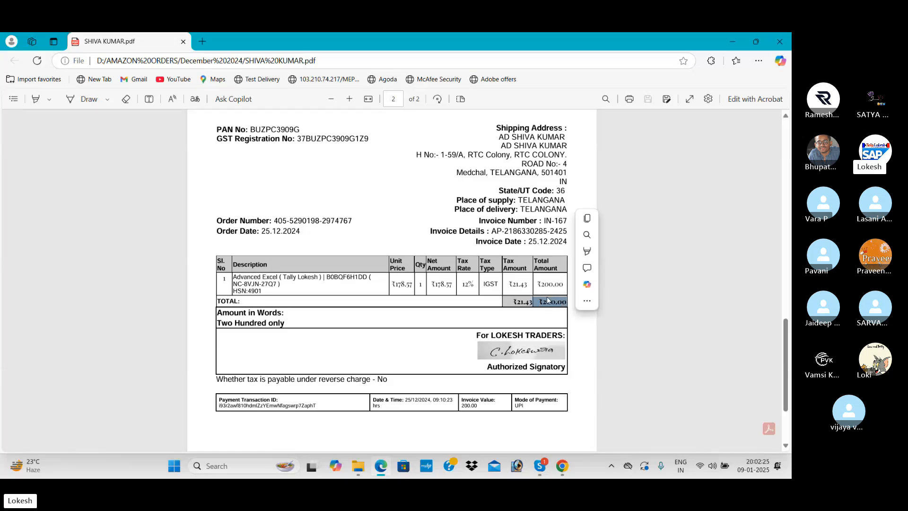
left_click(547, 301)
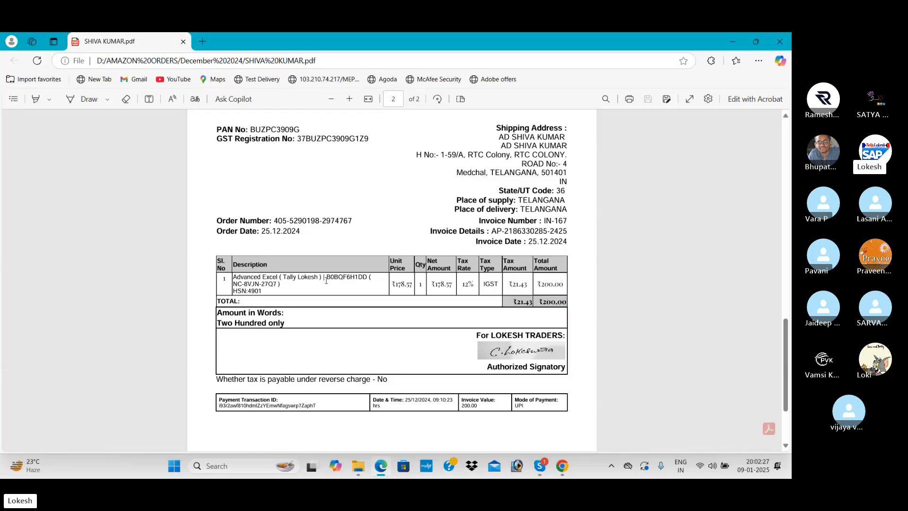
left_click_drag(392, 286, 564, 287)
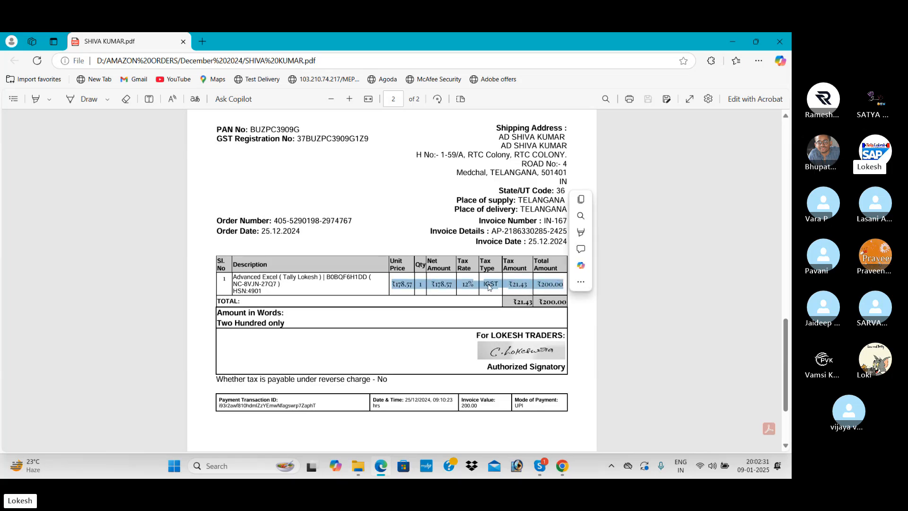
left_click(478, 289)
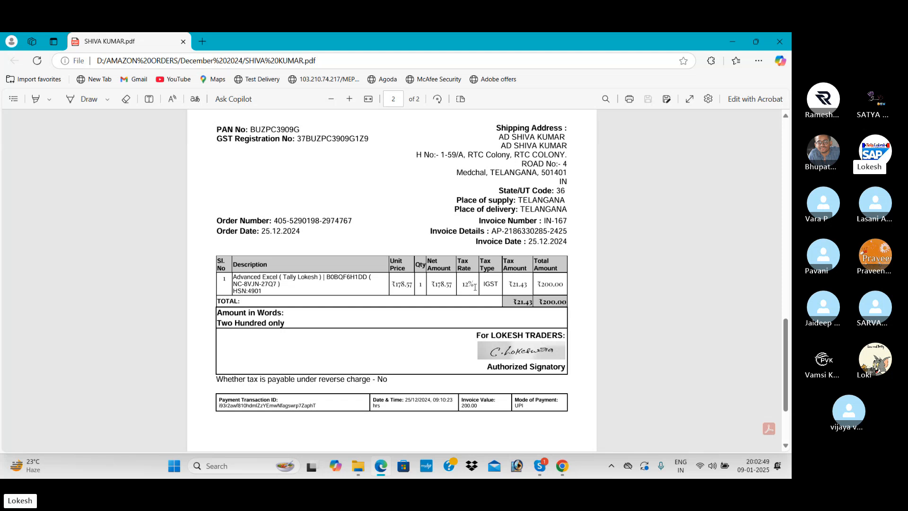
left_click(779, 42)
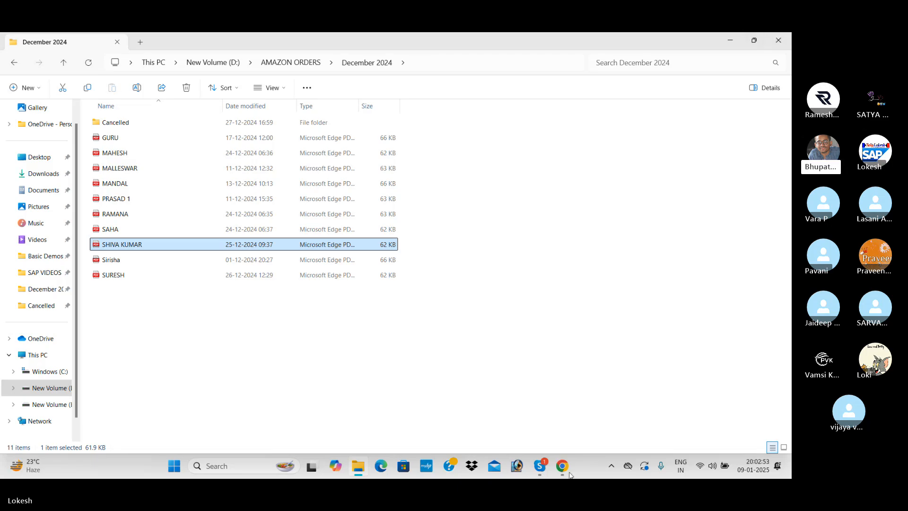
Switch to Chrome and revisit the website's Placements page and the YouTube channel's latest videos.
mouse_move(565, 470)
left_click(562, 429)
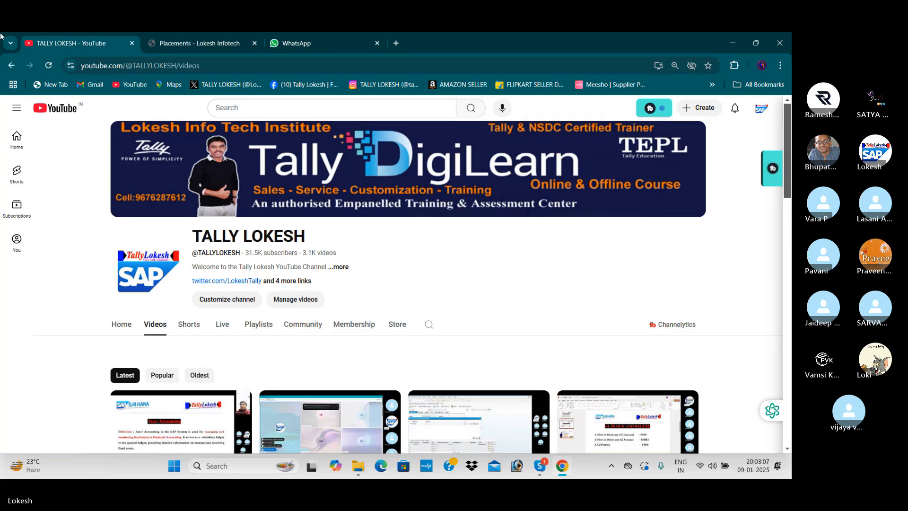
left_click(193, 44)
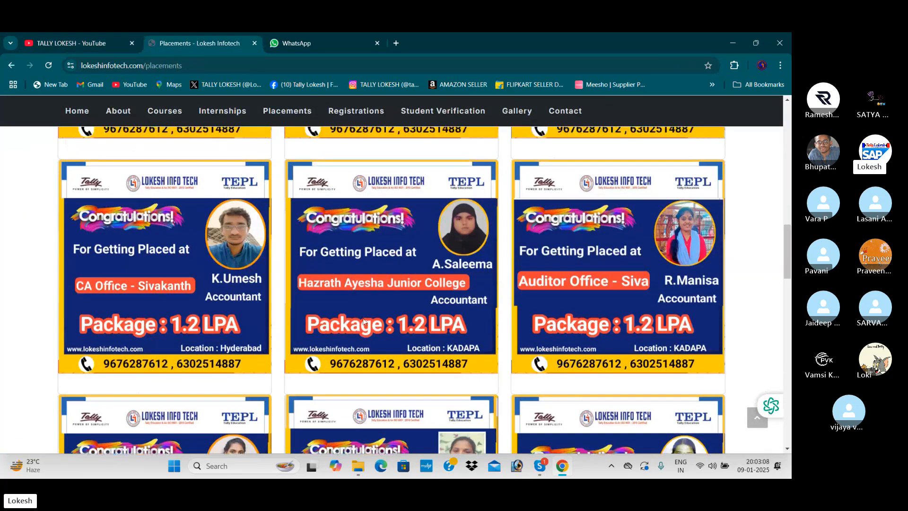
scroll(364, 322, "up", 14)
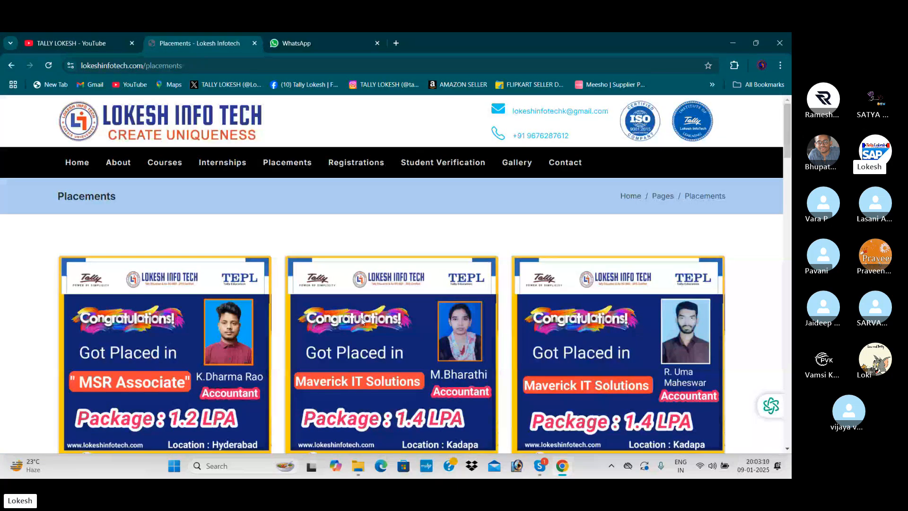
left_click(91, 44)
scroll(455, 327, "down", 4)
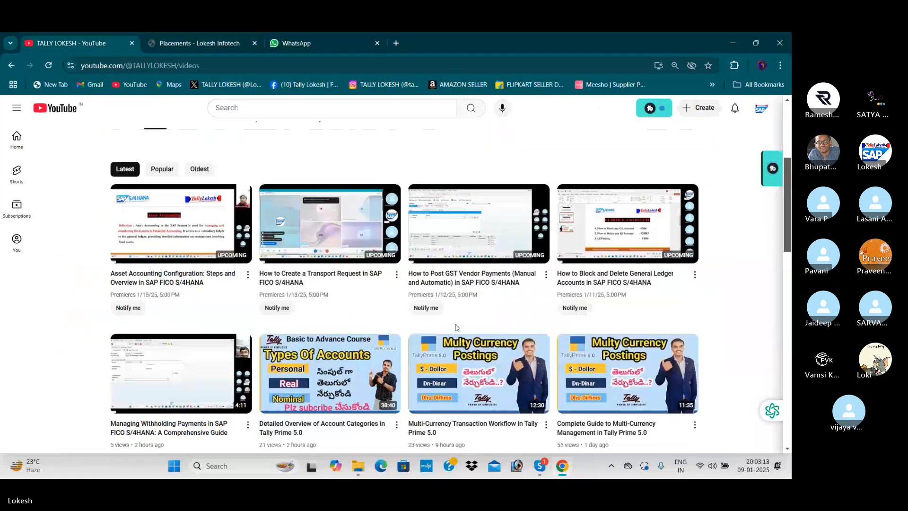
scroll(456, 326, "up", 4)
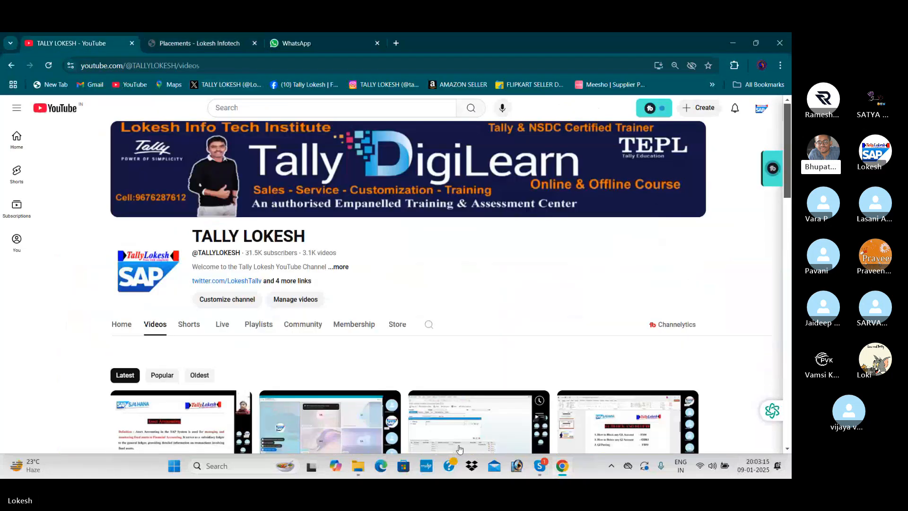
Switch to the Skype group call, check its participant list and ring everyone not on the call.
mouse_move(542, 472)
left_click(517, 423)
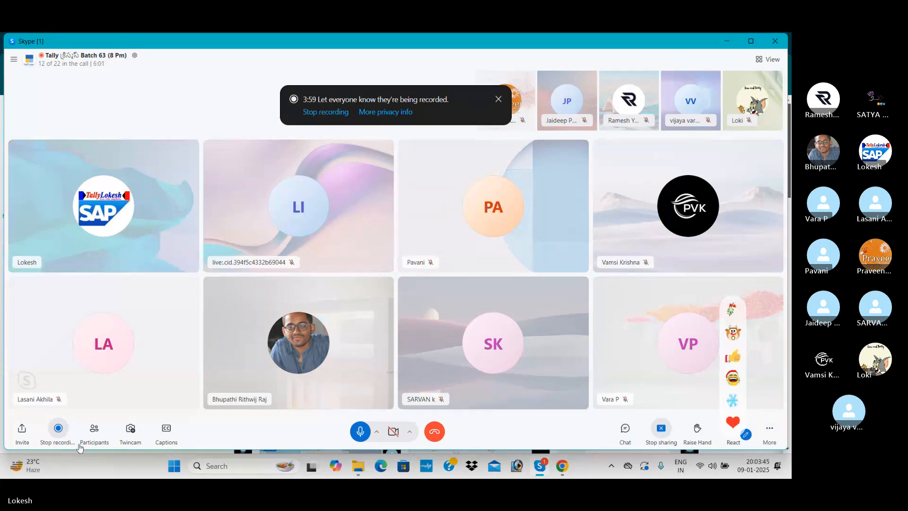
left_click(94, 430)
scroll(392, 319, "down", 10)
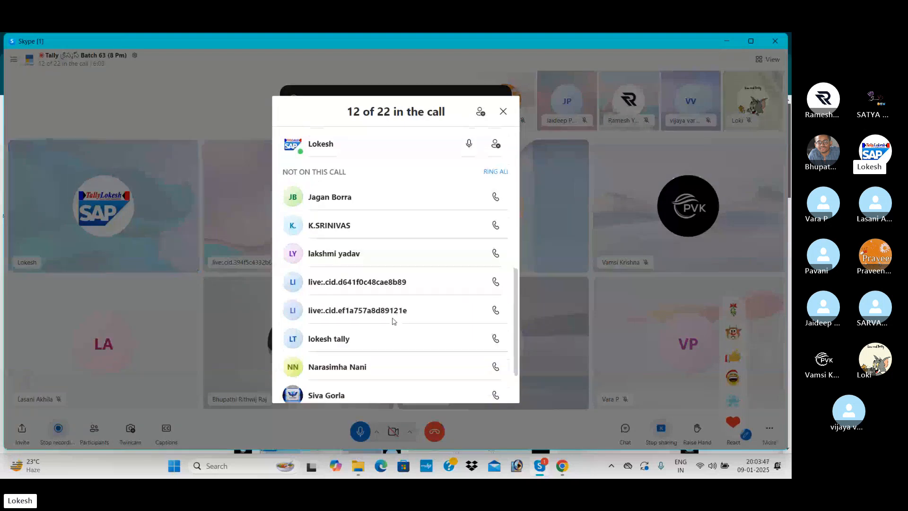
scroll(392, 321, "up", 2)
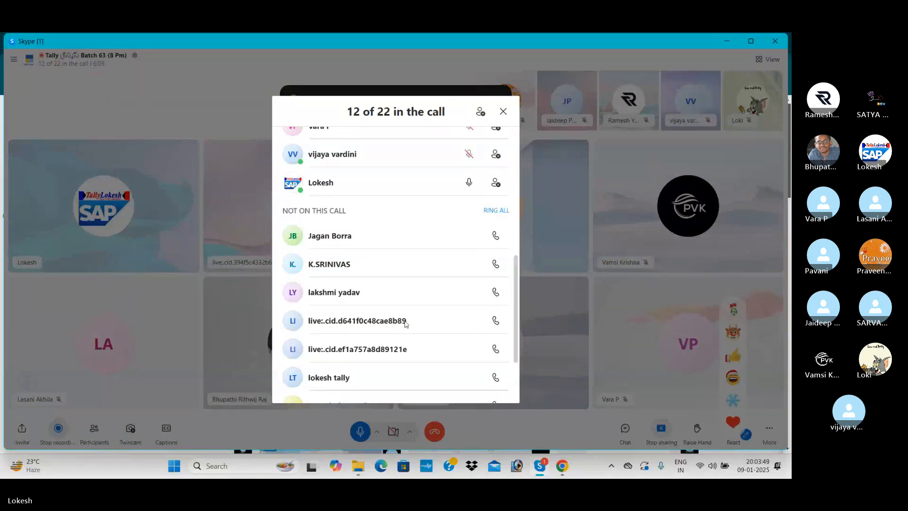
scroll(405, 323, "down", 2)
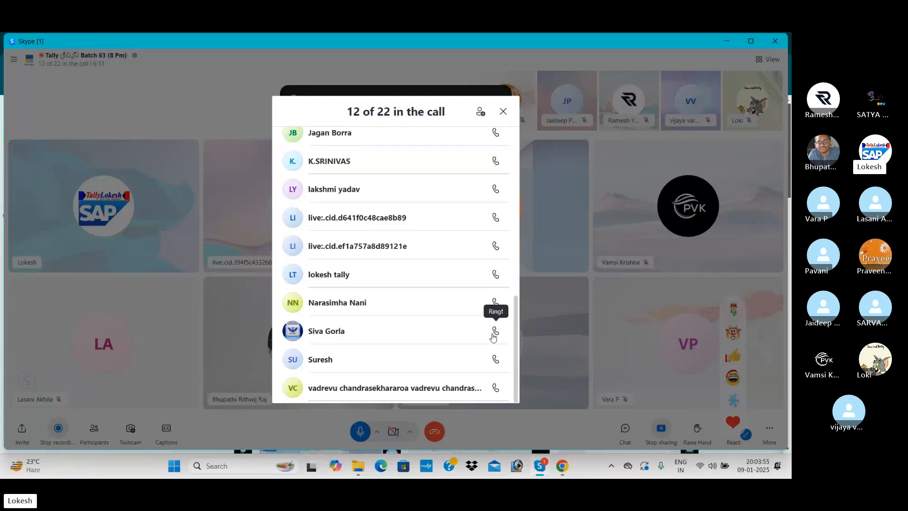
scroll(492, 194, "up", 3)
left_click(500, 211)
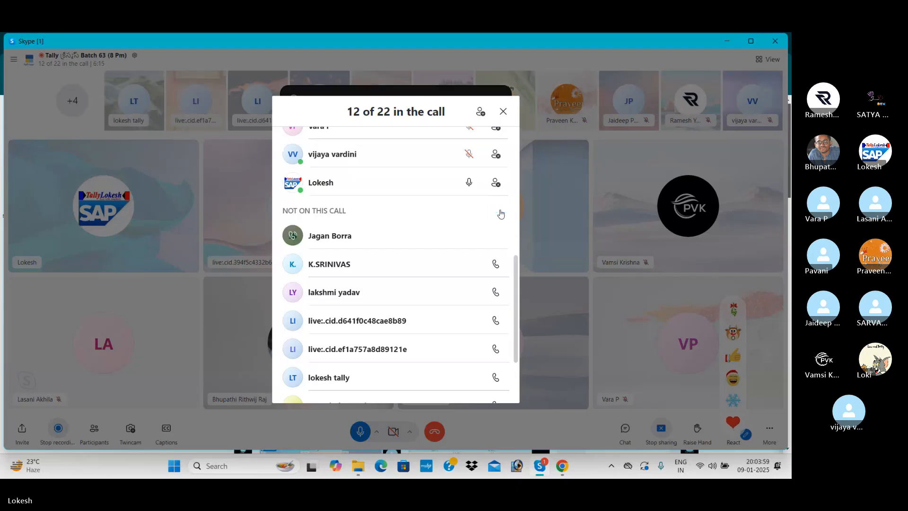
Close the call's participant list, and in Chrome show the institute website's Placements and Home pages and the YouTube channel.
left_click(502, 112)
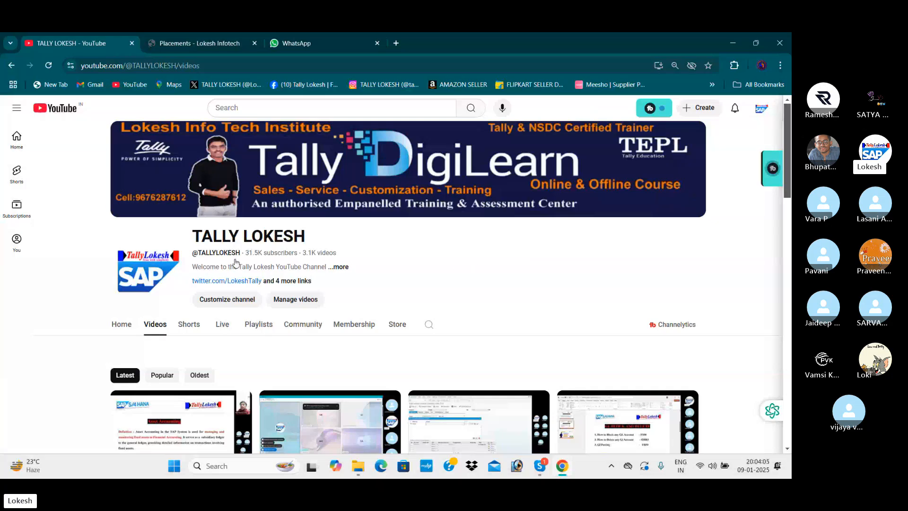
left_click(211, 44)
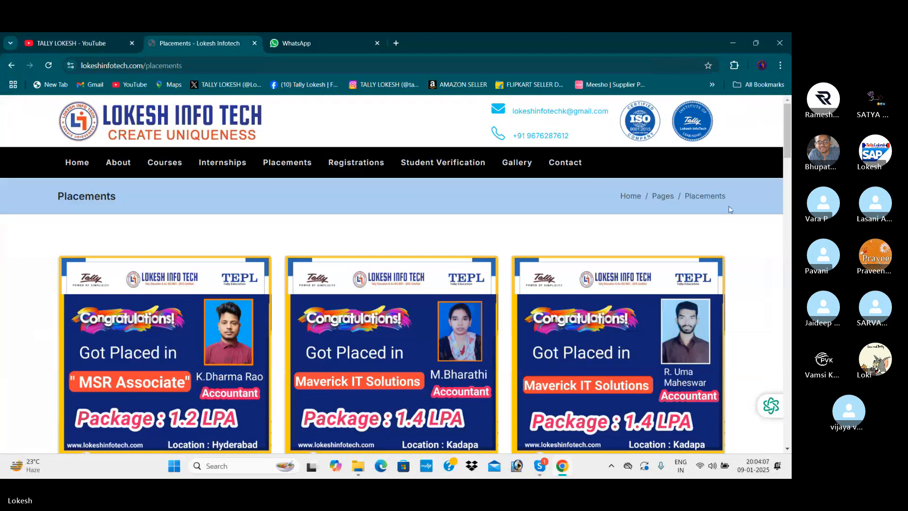
left_click(83, 164)
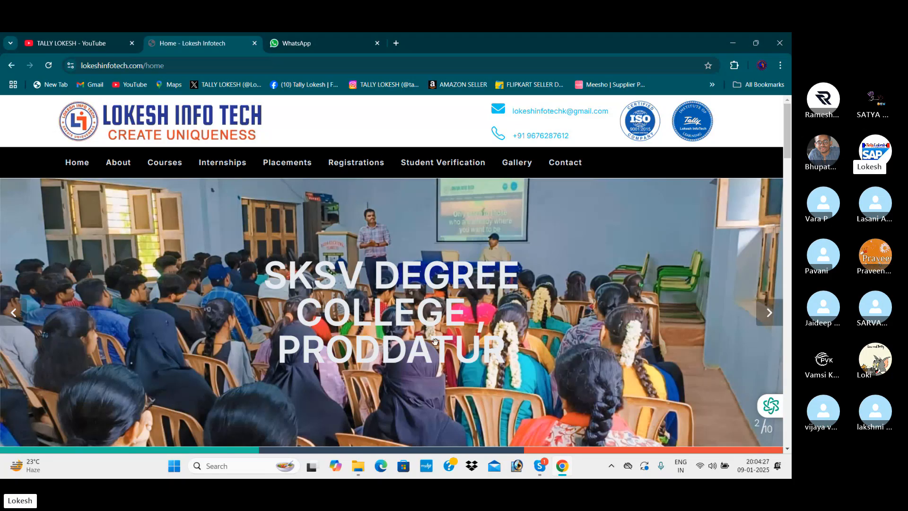
left_click(100, 45)
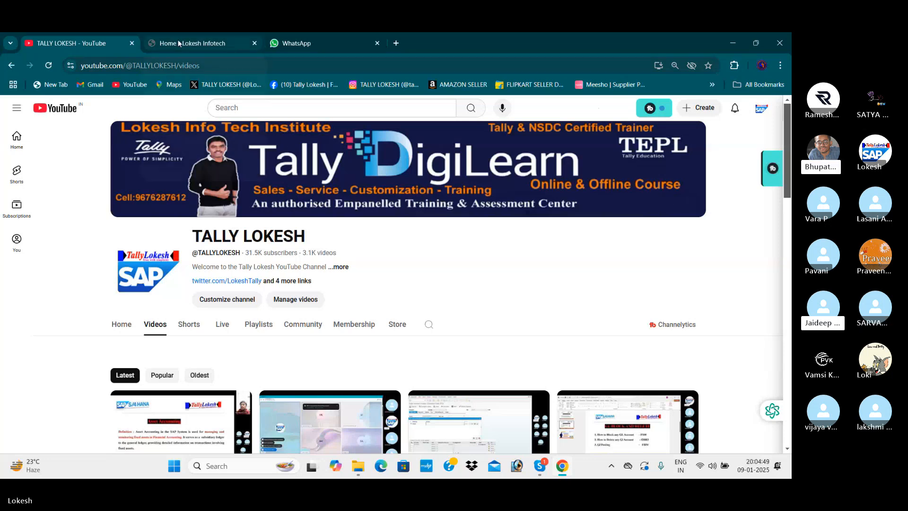
mouse_move(179, 43)
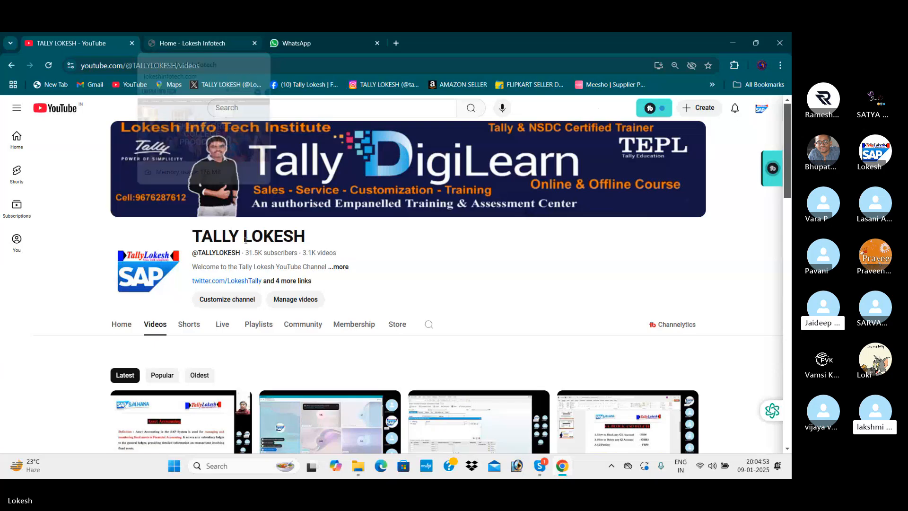
Switch to the Skype call, dismiss the recording notice and minimise all open windows to reach the desktop.
key("alt+Tab")
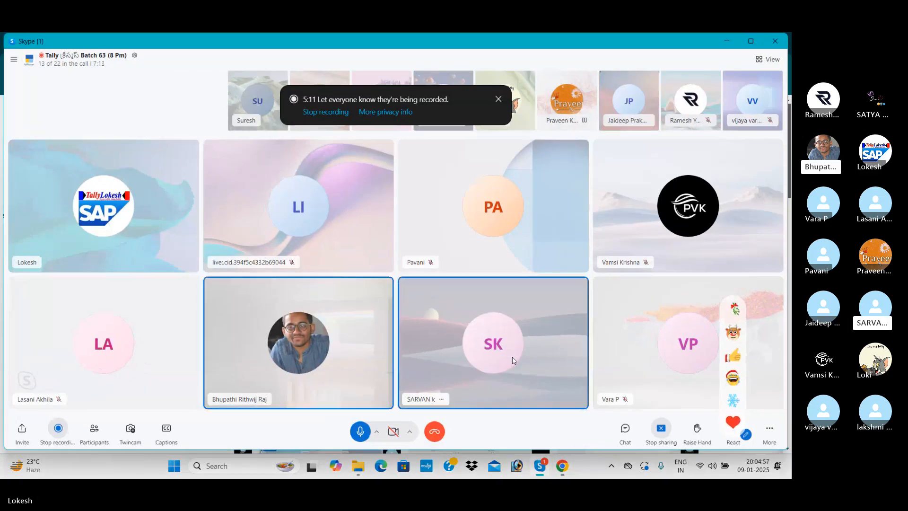
left_click(498, 99)
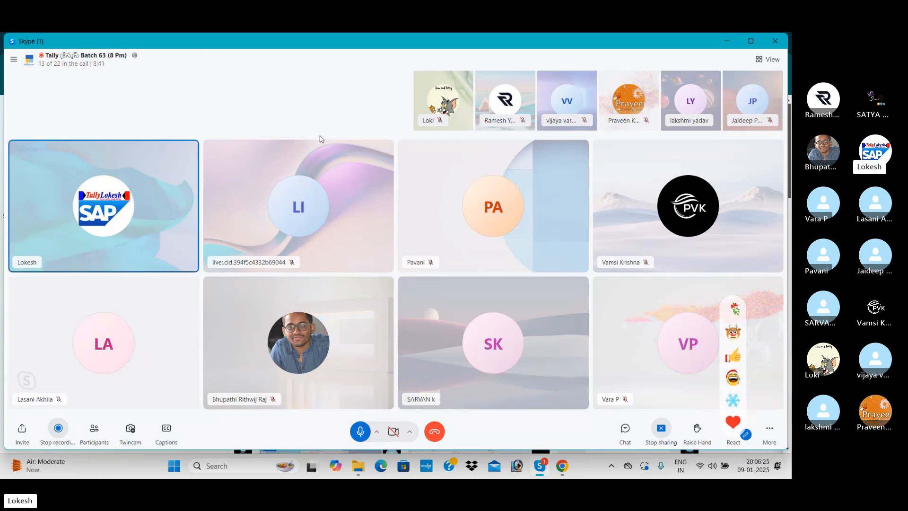
left_click(727, 39)
left_click(727, 39)
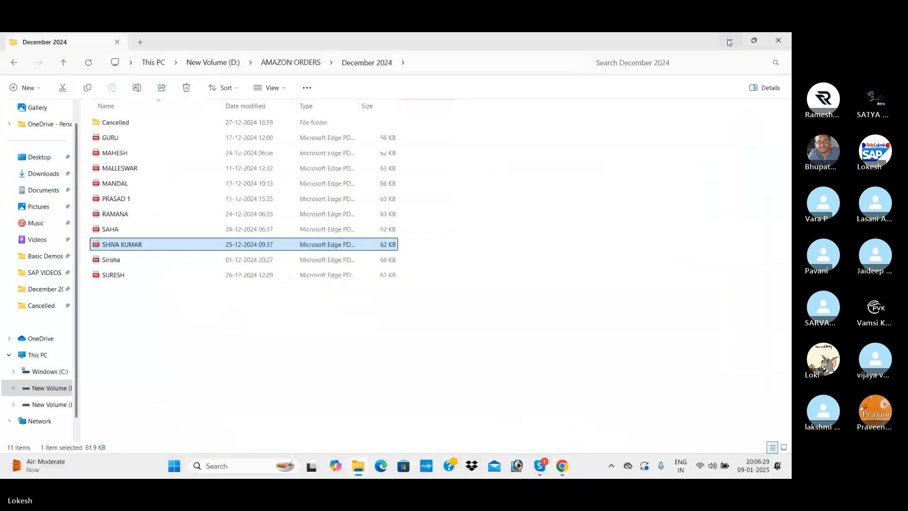
left_click(727, 39)
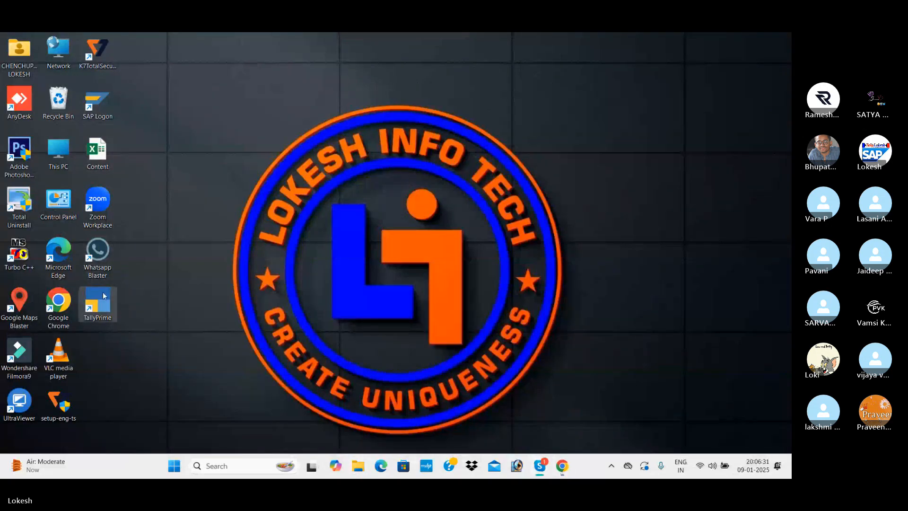
Launch TallyPrime and shut the loaded company TRADING COMPANY AUGUST 07.
double_click(104, 295)
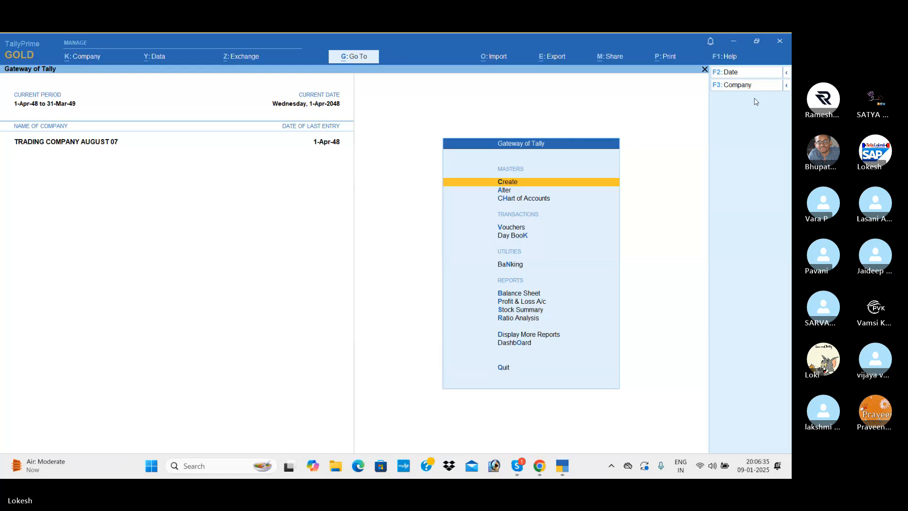
left_click(747, 86)
key("Up")
key("Return")
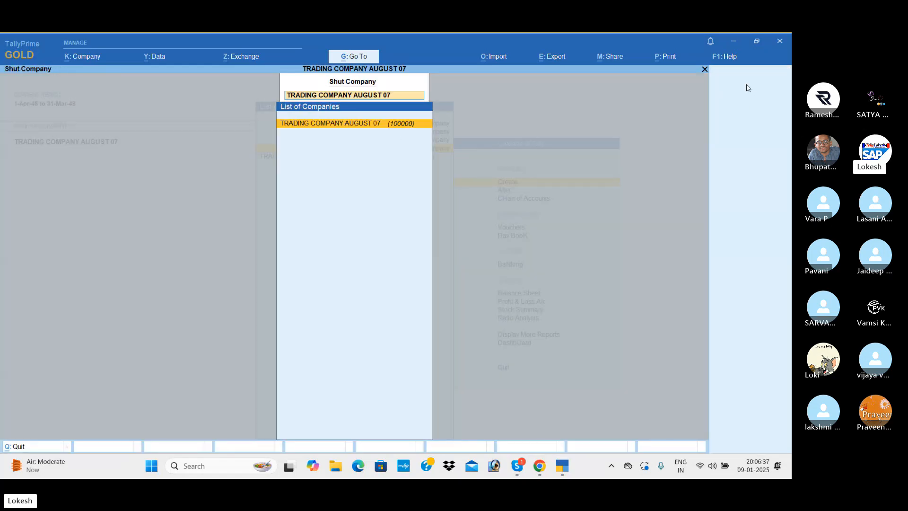
key("Return")
Start creating a new company from the company list and name it Service Company Jan 09.
key("Up")
key("Up")
key("Up")
key("Up")
key("Up")
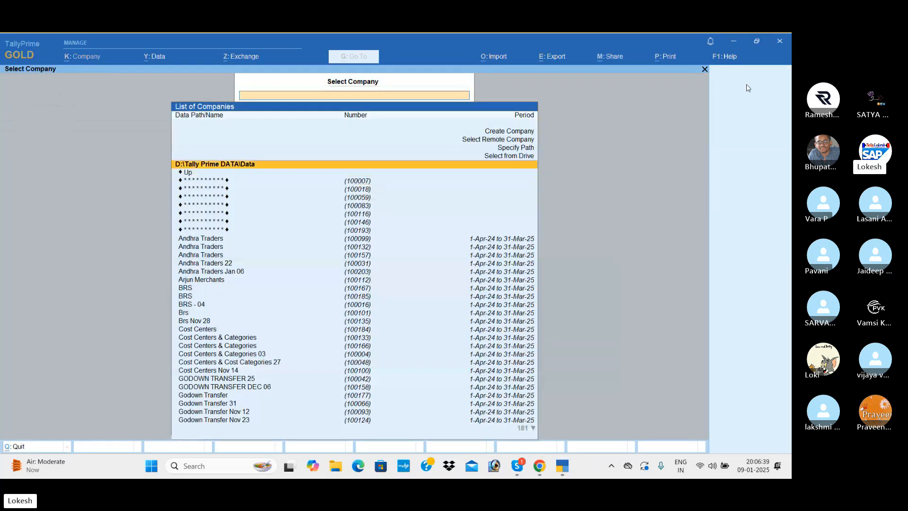
key("Return")
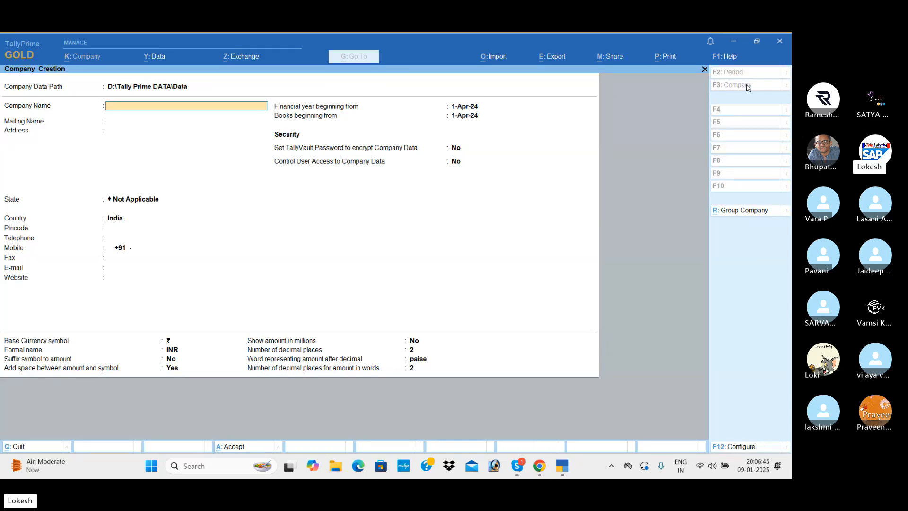
type("Ser")
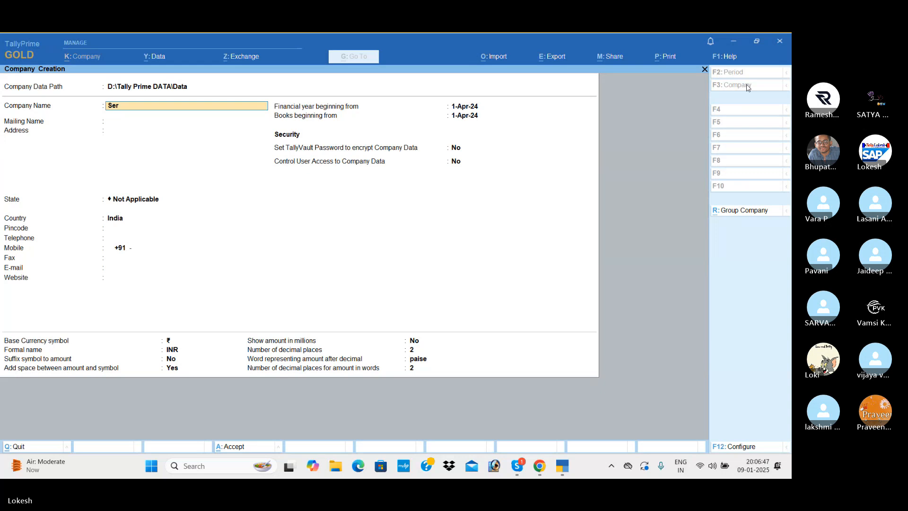
type("vice Company")
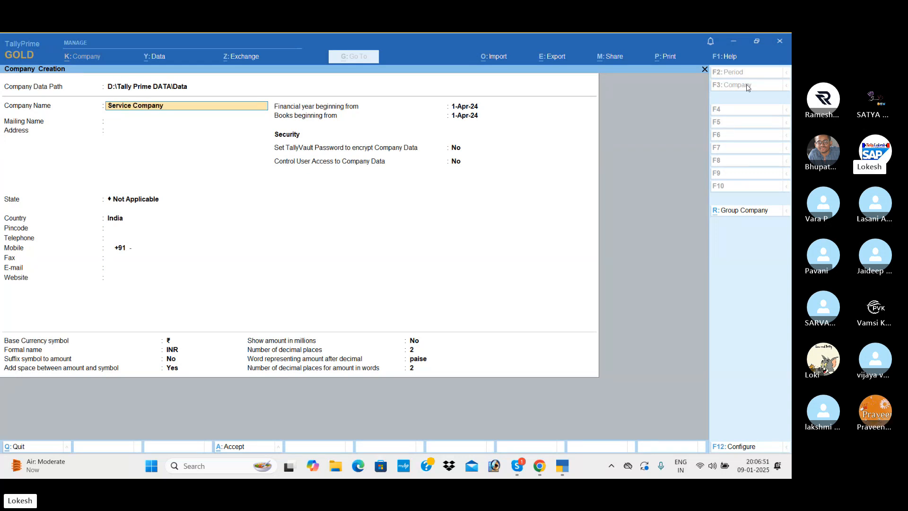
type(" Jan 09")
key("Return")
Keep the mailing name, set the company's state to Andhra Pradesh and save the new company.
key("Return")
key("Return")
key("Down")
key("Down")
key("Return")
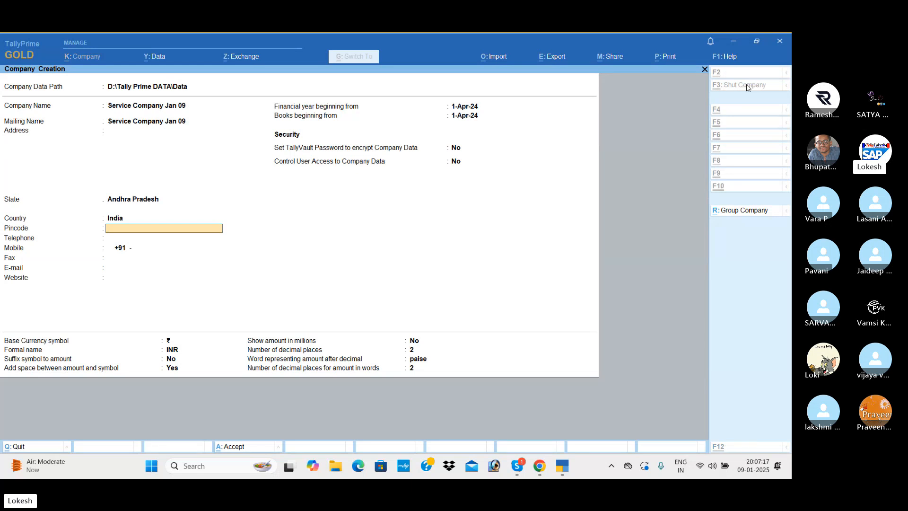
key("ctrl+a")
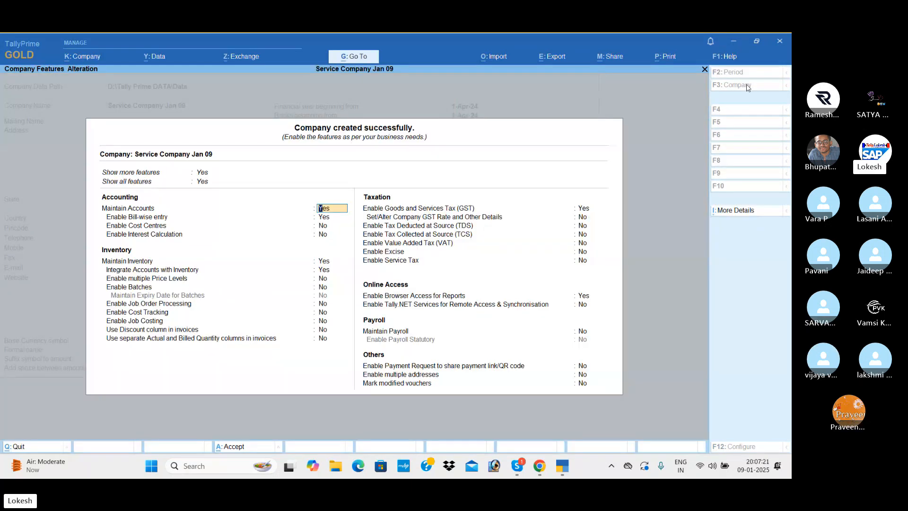
In the company features, keep accounts maintained but turn off bill-wise entry and Maintain Inventory.
key("Return")
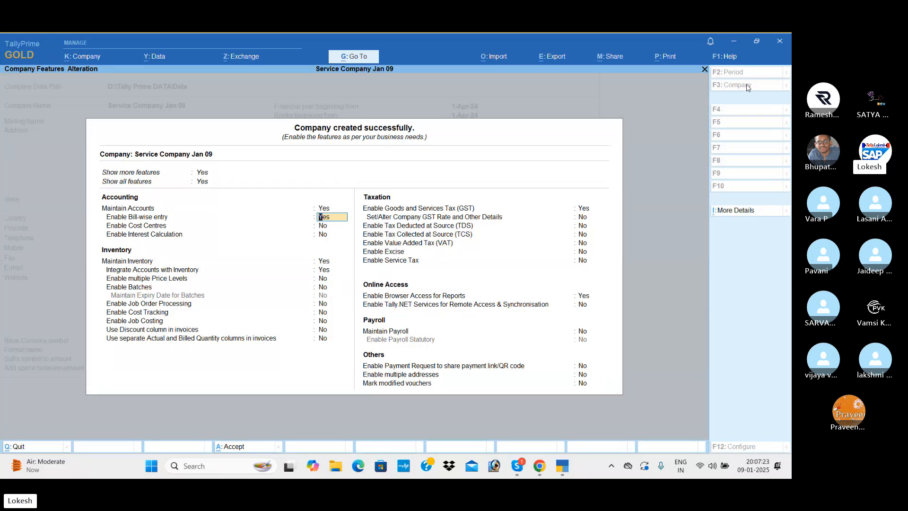
key("n")
key("Return")
key("Return")
key("n")
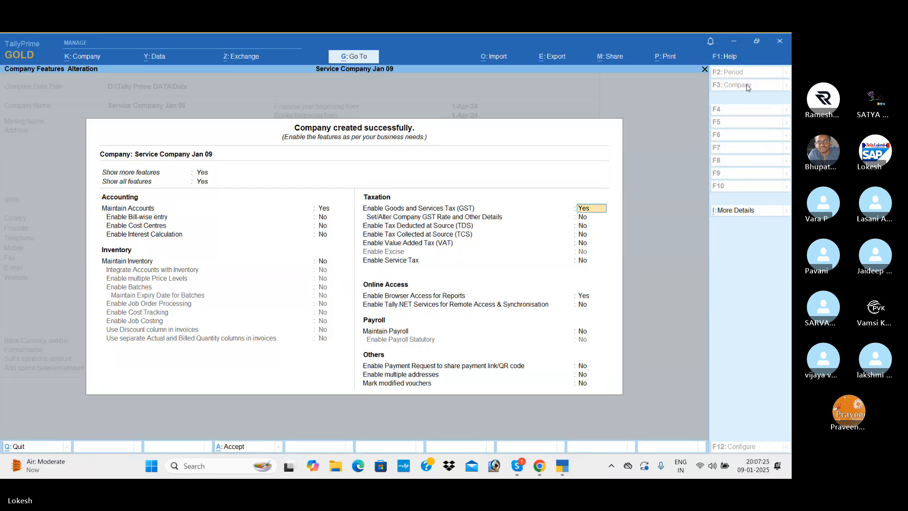
Turn off Goods and Services Tax and browser access for reports, and save the company features.
key("n")
key("Return")
key("Return")
key("Return")
key("Return")
key("n")
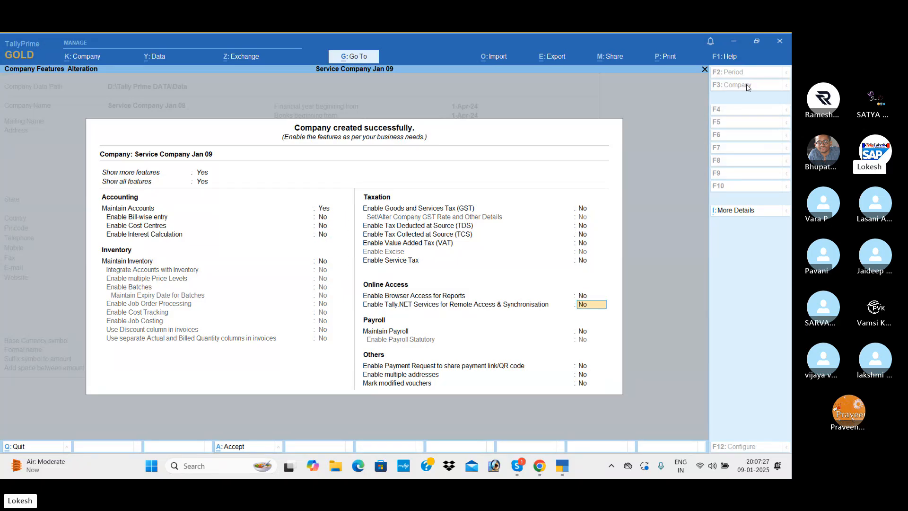
key("ctrl+a")
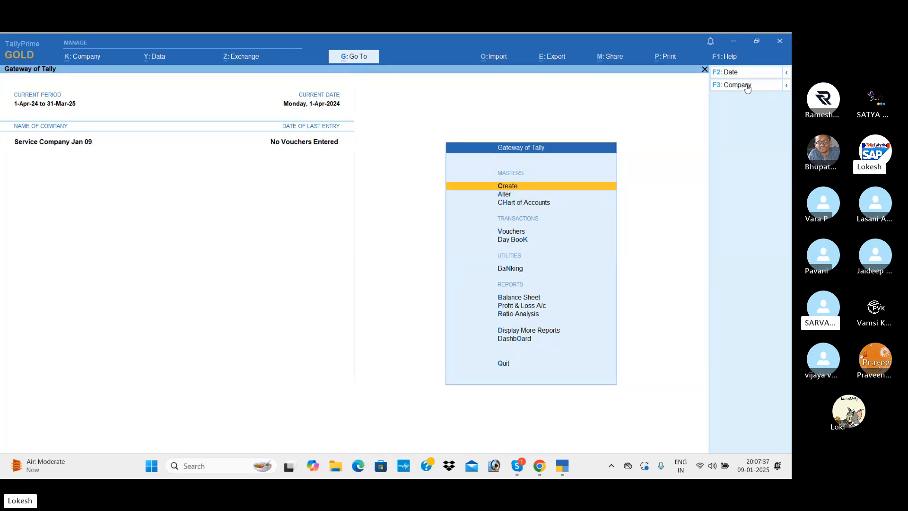
Open voucher entry for Service Company Jan 09 and start a Receipt voucher dated 1-Apr-24.
key("Down")
key("Down")
key("Down")
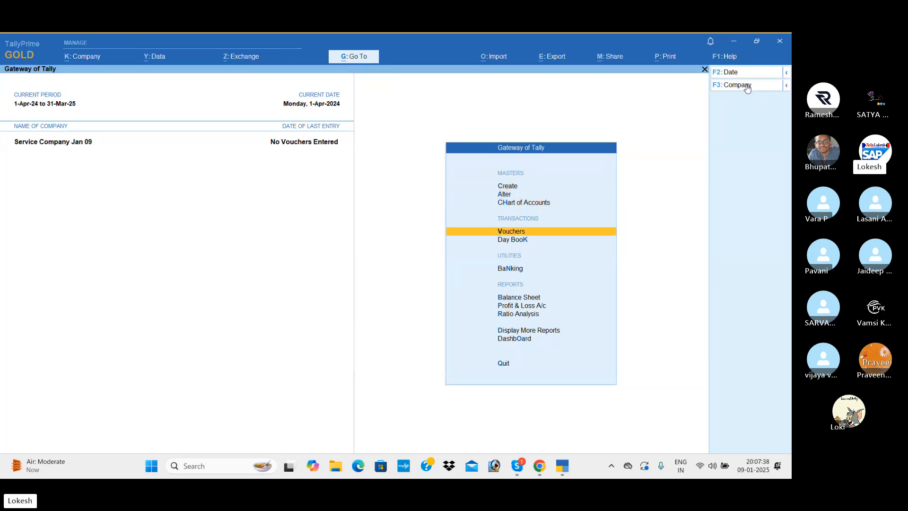
key("Return")
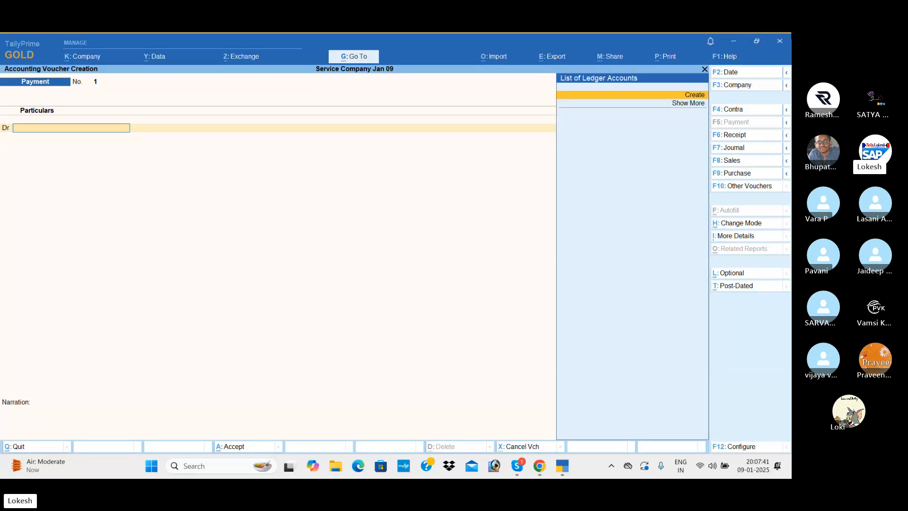
left_click(743, 136)
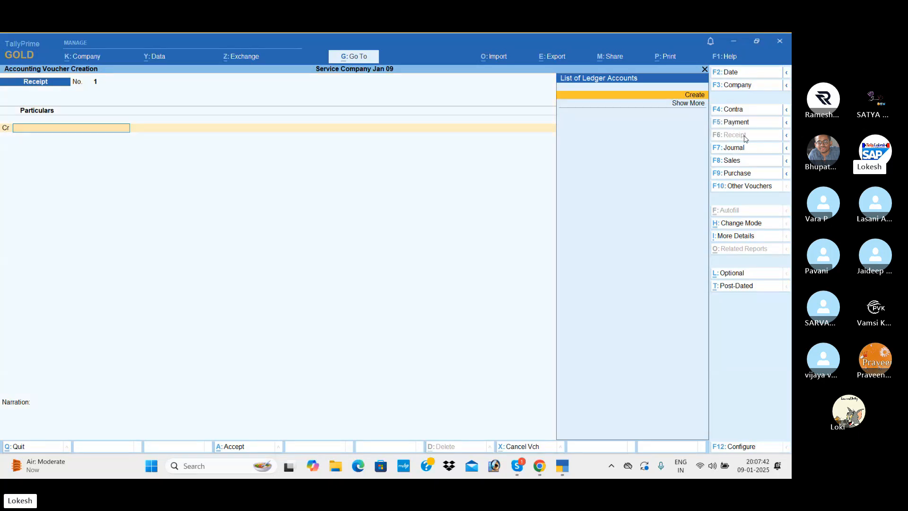
left_click(734, 72)
type("1")
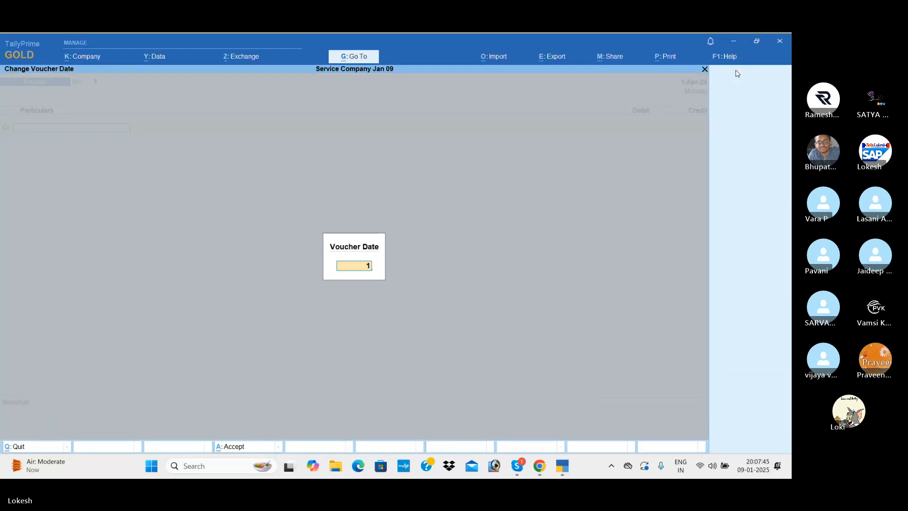
type("-4")
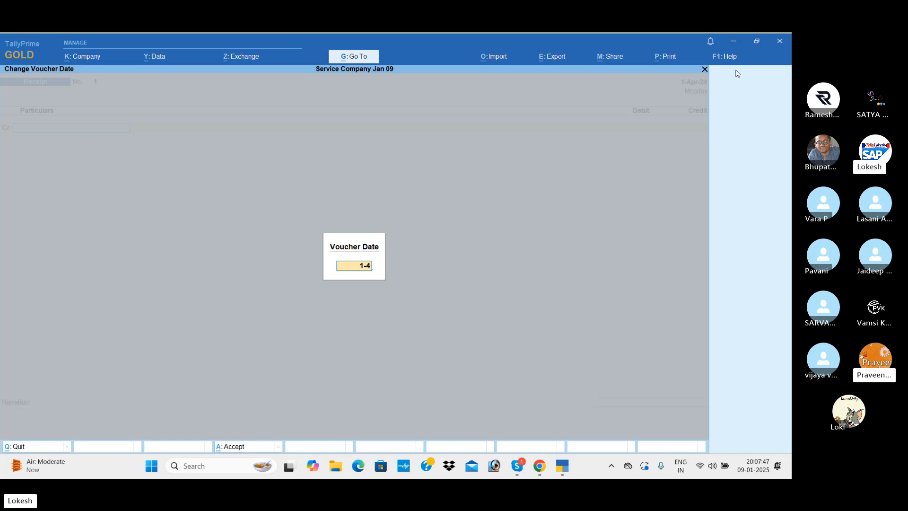
key("Return")
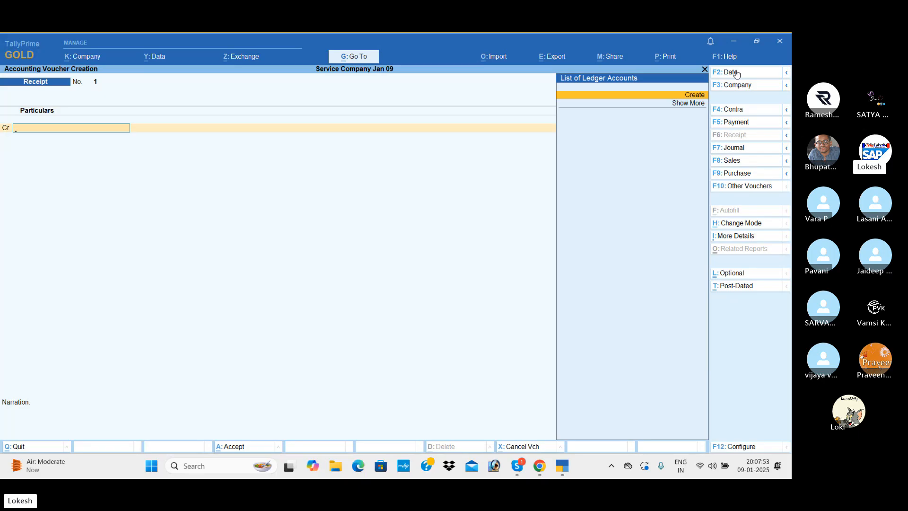
From the receipt's credit line, create a ledger named Capital under the Capital Account group.
key("Return")
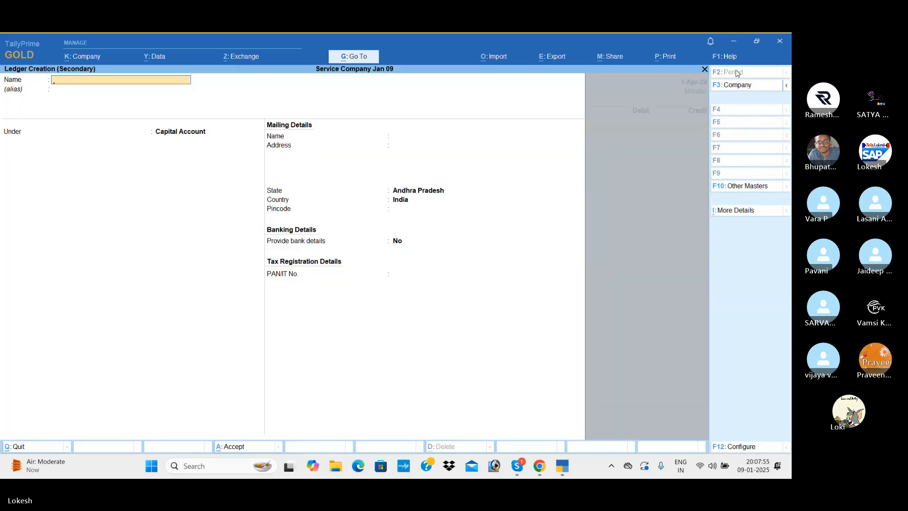
type("Capital")
key("Return")
key("Return")
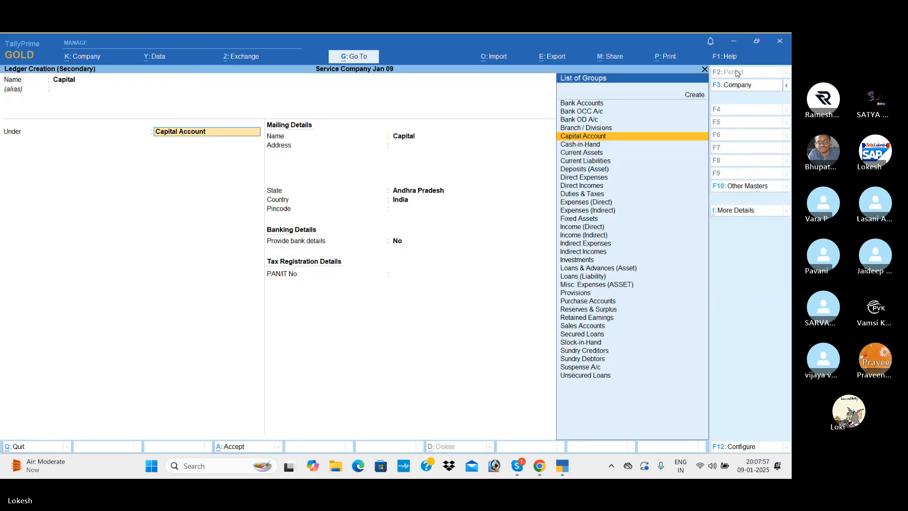
key("Return")
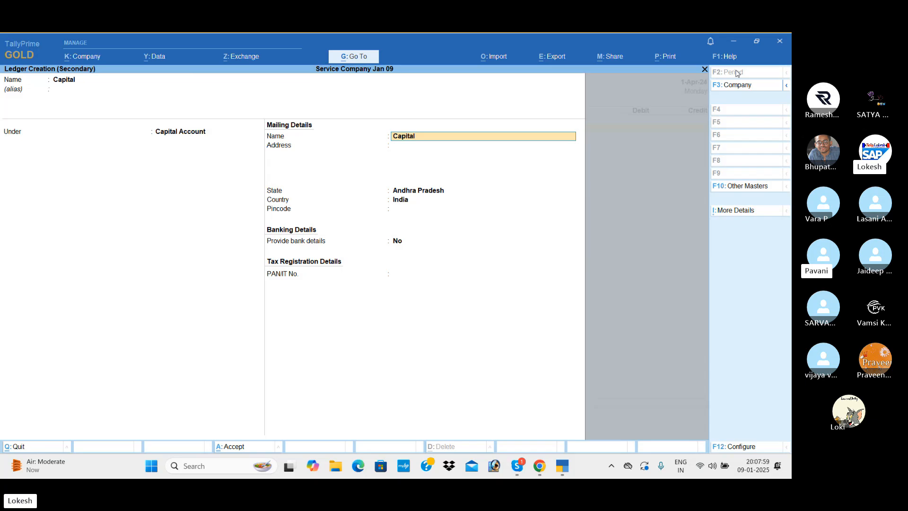
key("ctrl+a")
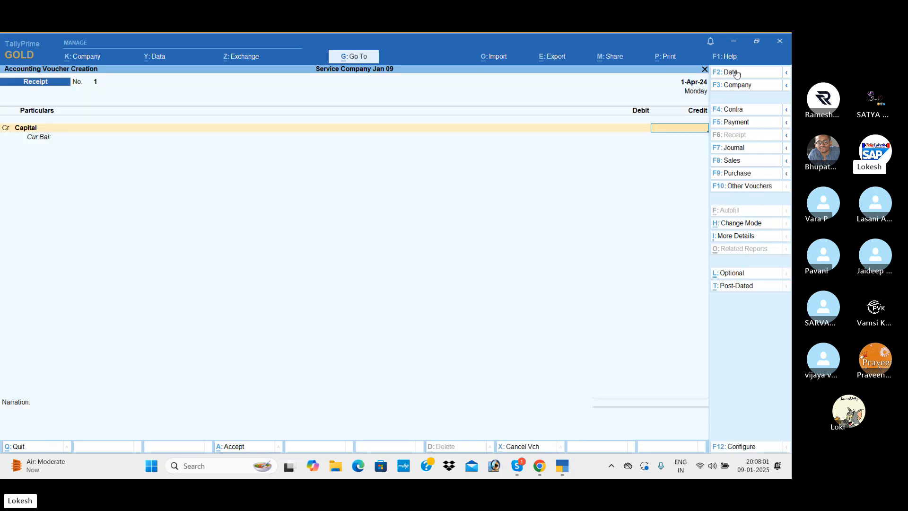
Credit Capital with 300000, debit the same amount to Cash and save the receipt voucher.
type("300000")
key("Return")
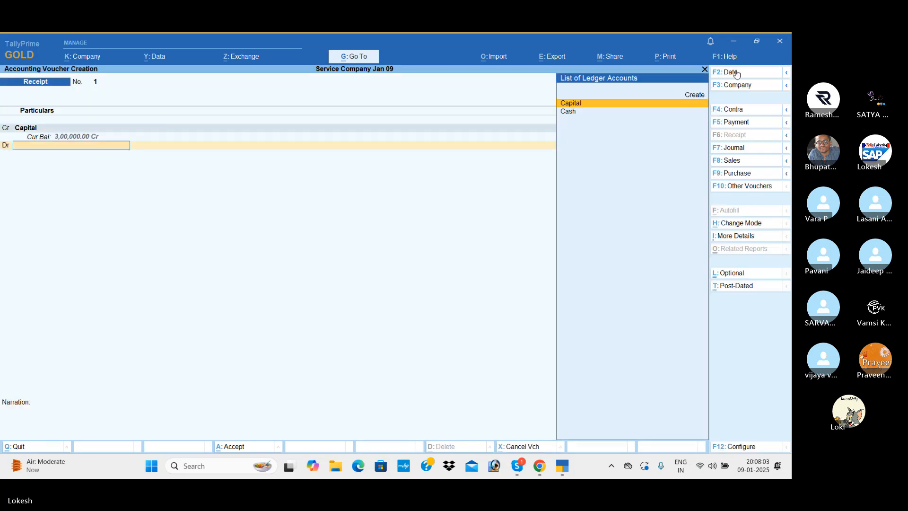
key("Down")
key("Return")
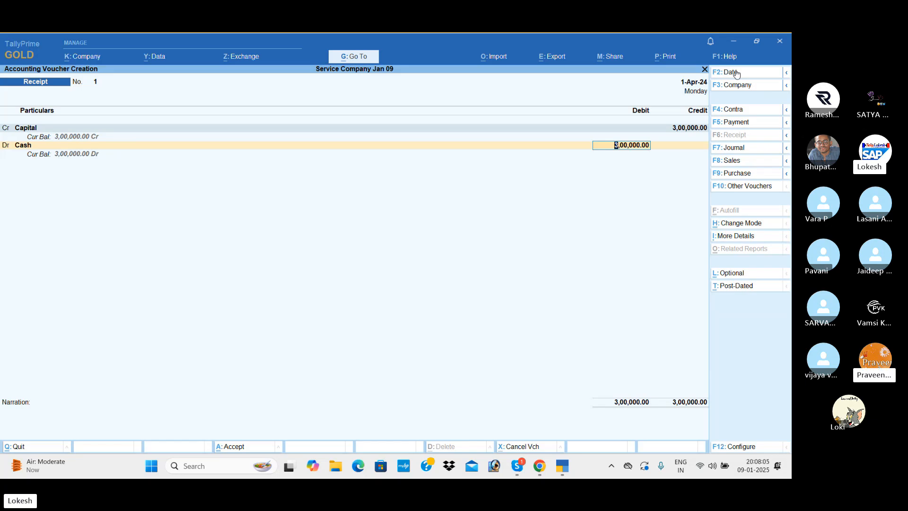
key("Return")
key("Return")
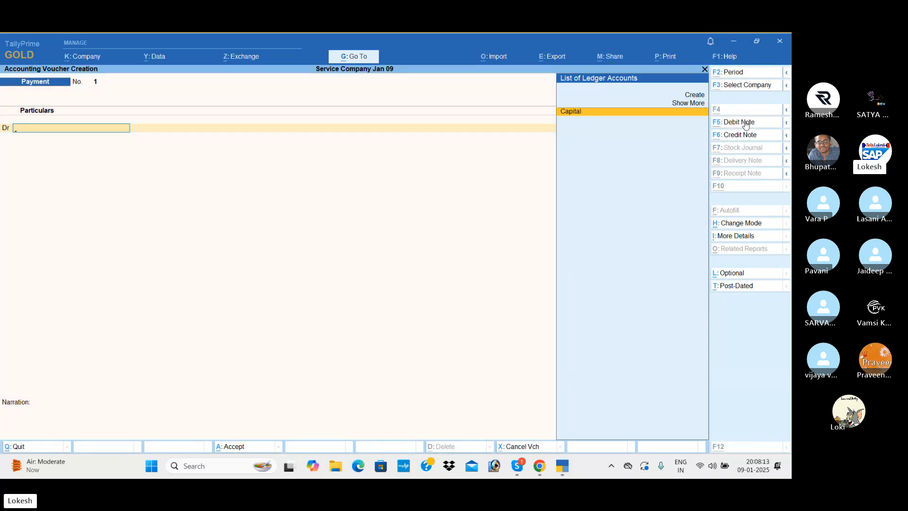
From the payment voucher's debit line, create a ledger named Computer under the Fixed Assets group.
key("alt+c")
type("Computer")
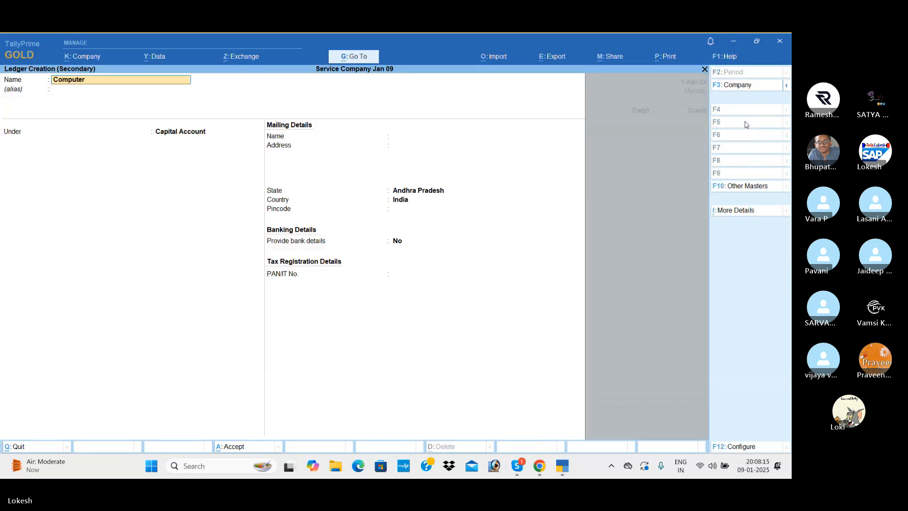
key("Return")
key("Return")
type("F")
key("Return")
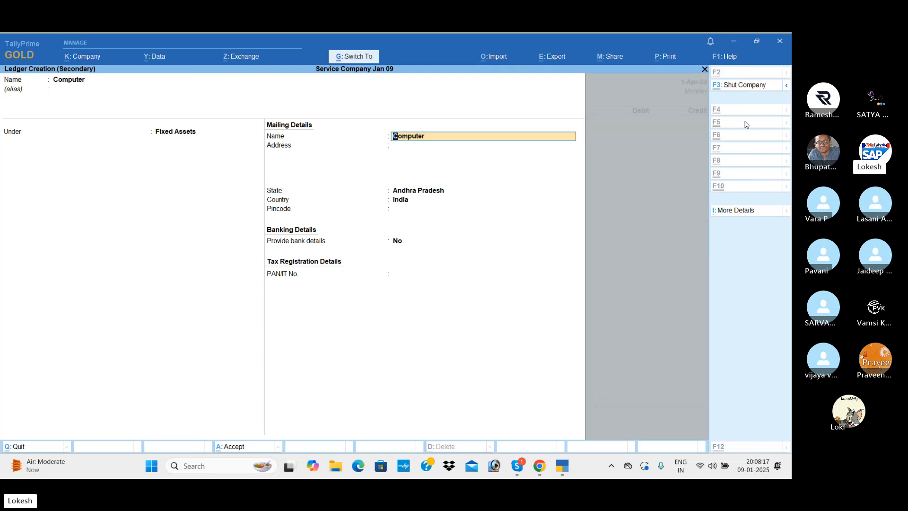
key("ctrl+a")
Debit Computer with 22500, credit the same amount to Cash and save the payment voucher.
type("22,5")
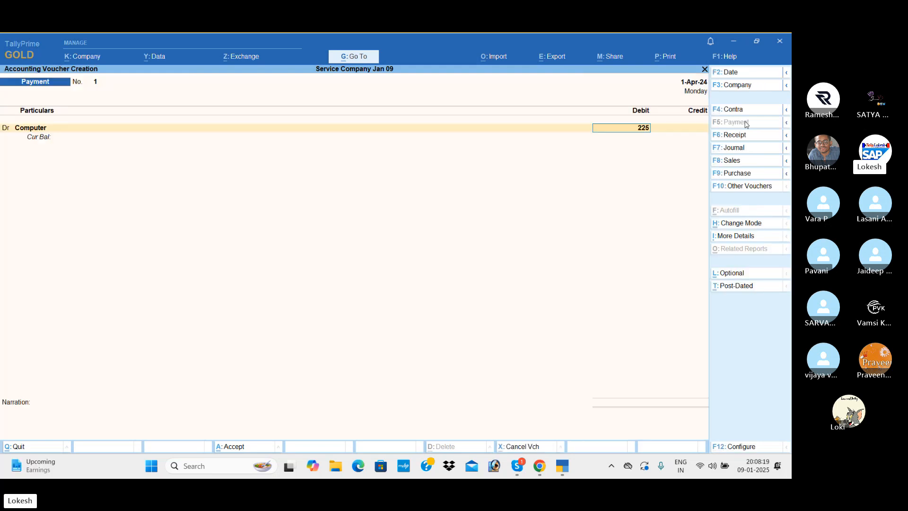
type("00")
key("Return")
type("d")
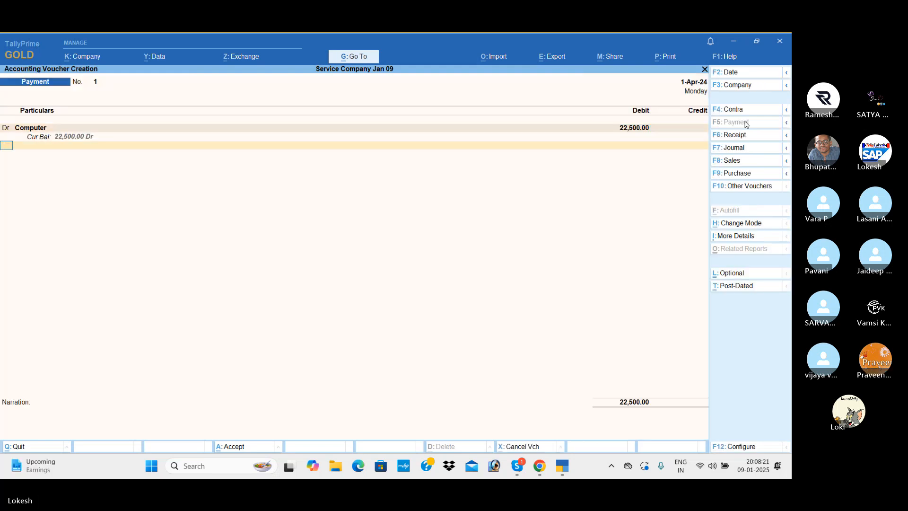
key("Return")
key("Down")
key("Return")
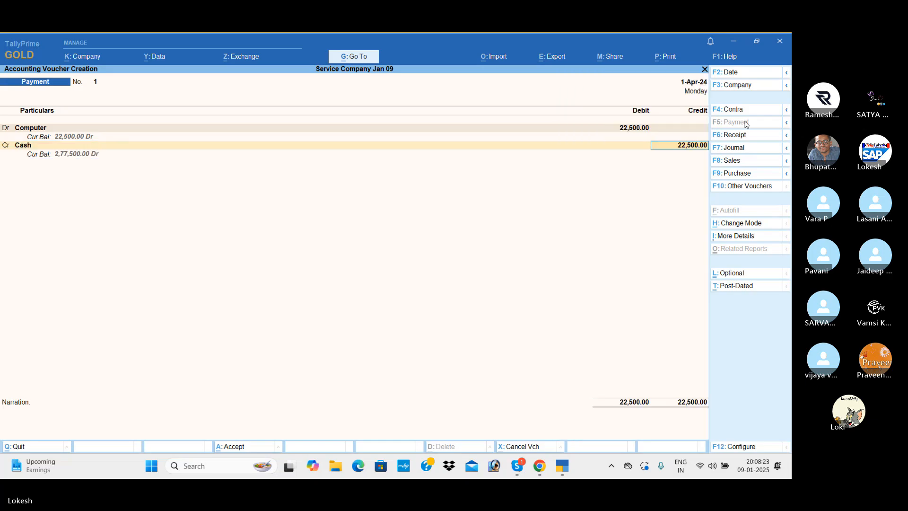
key("Return")
key("Return")
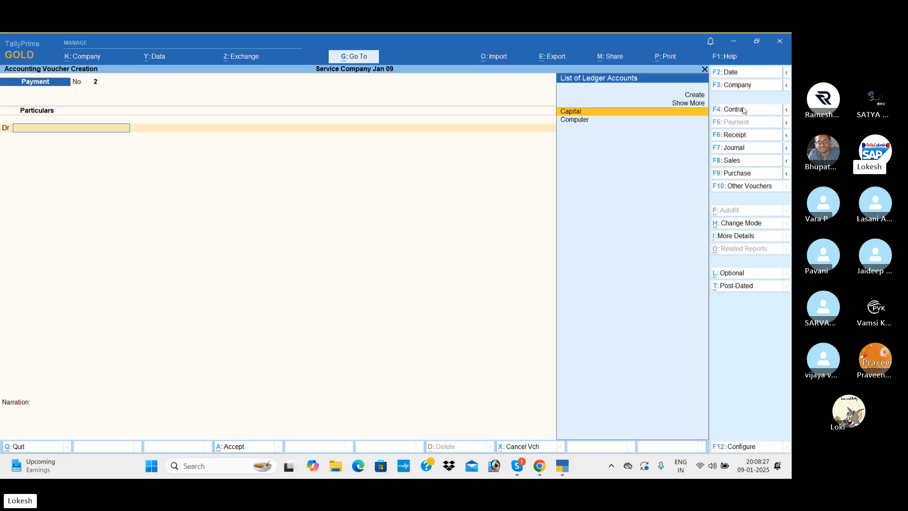
Start a Contra voucher and credit Cash with 100000.
left_click(742, 110)
key("Return")
type("1")
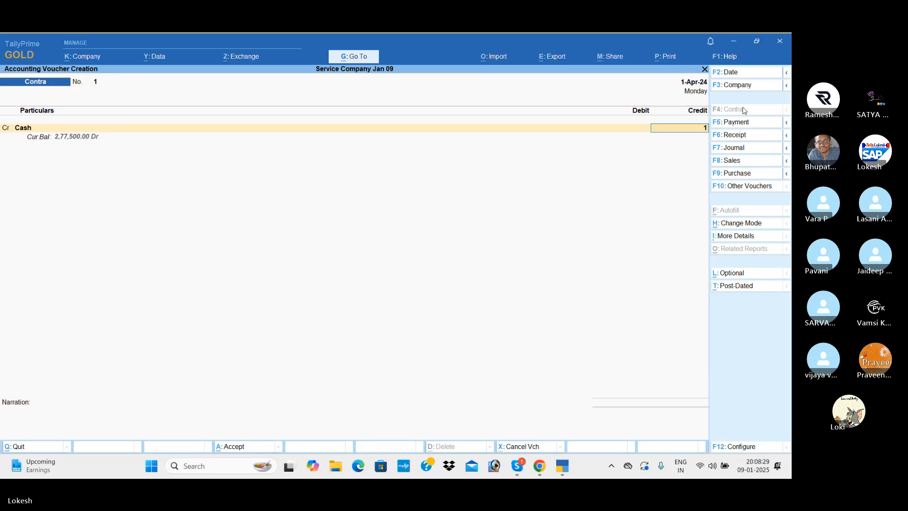
type("00000")
key("Return")
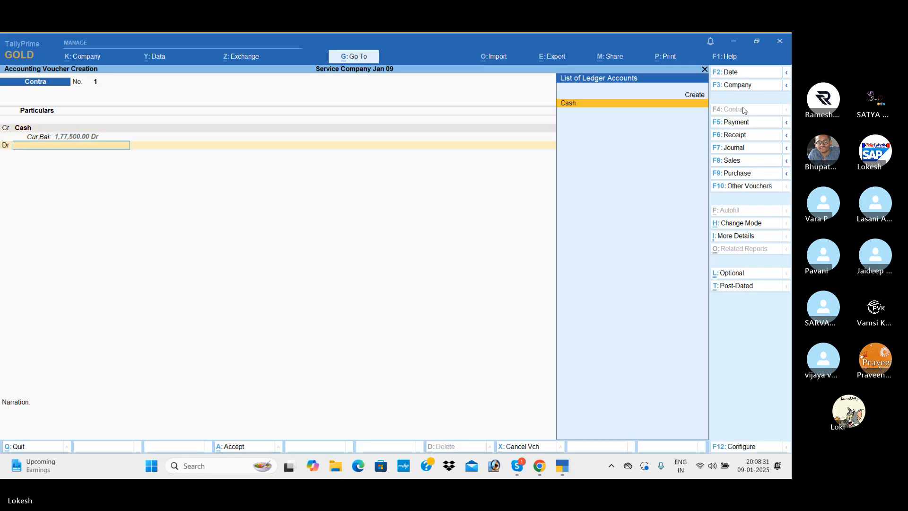
From the contra voucher's debit line, create a ledger named Hdfc Bank under the Bank Accounts group.
key("alt+c")
type("Hdf")
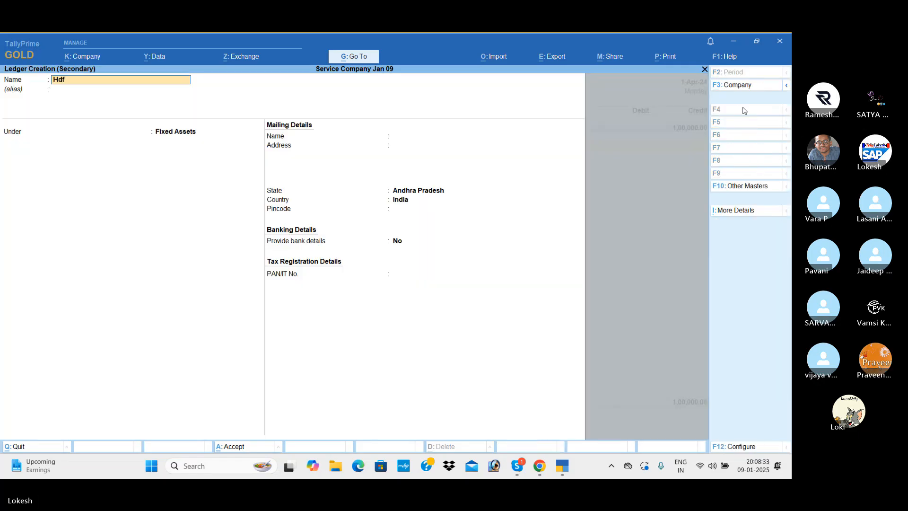
type("c Bank")
key("Return")
type("Ba")
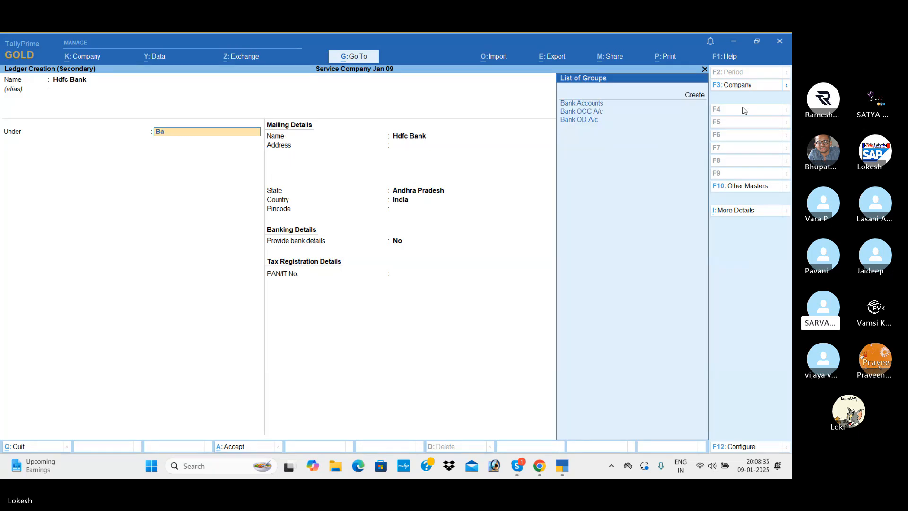
key("Return")
key("ctrl+a")
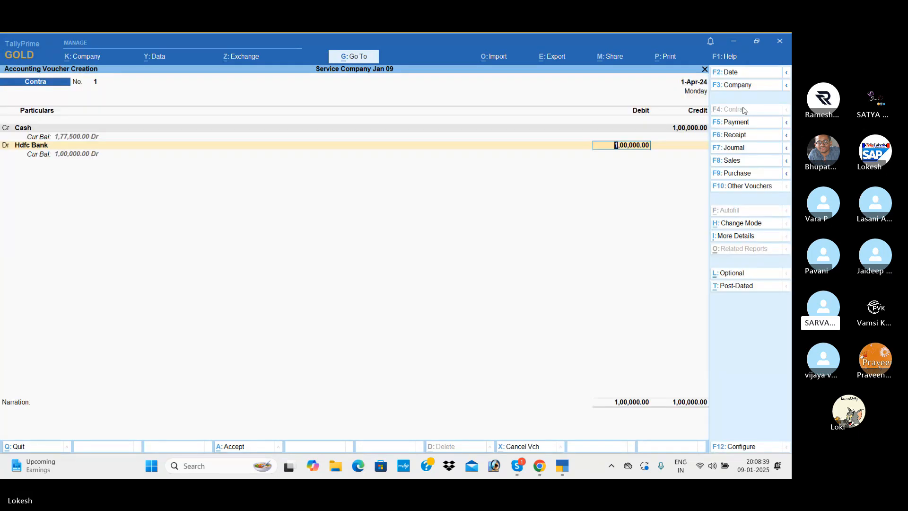
Debit Hdfc Bank with 100000, accept the Cash bank allocation and save the contra voucher.
key("Return")
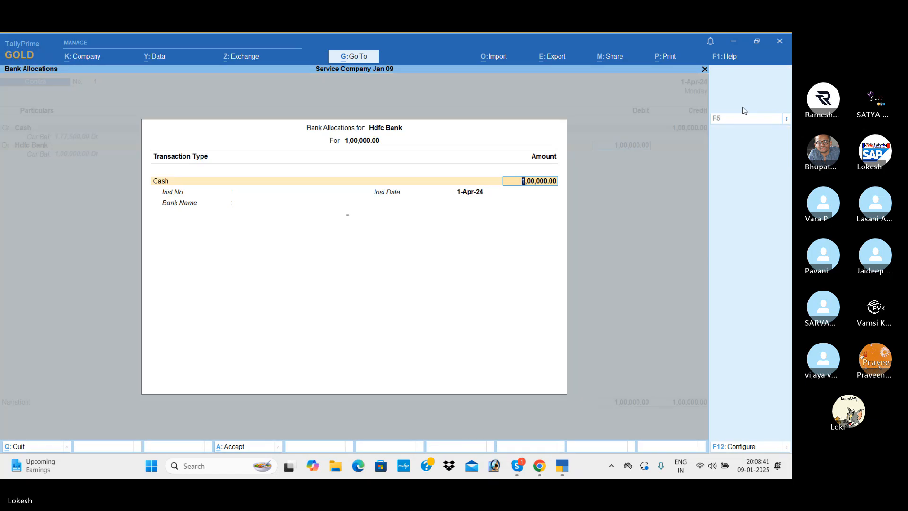
key("Return")
key("ctrl+a")
key("ctrl+a")
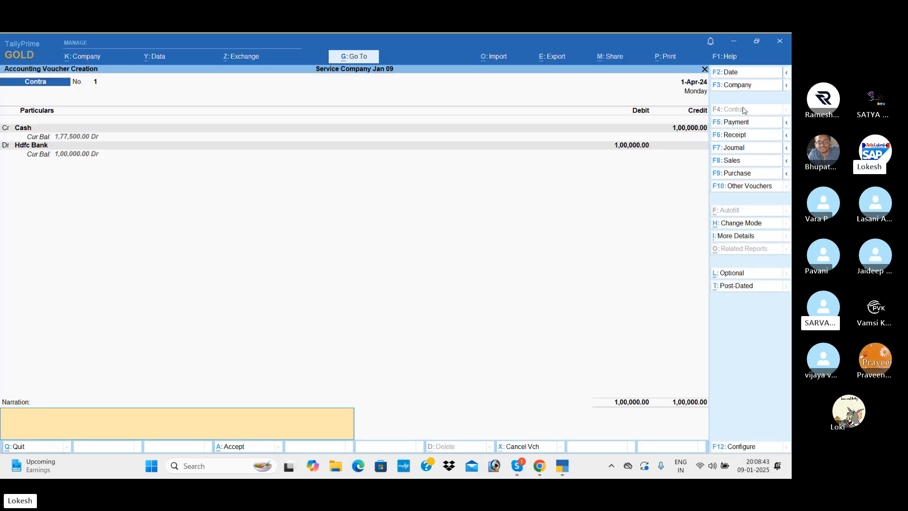
key("ctrl+a")
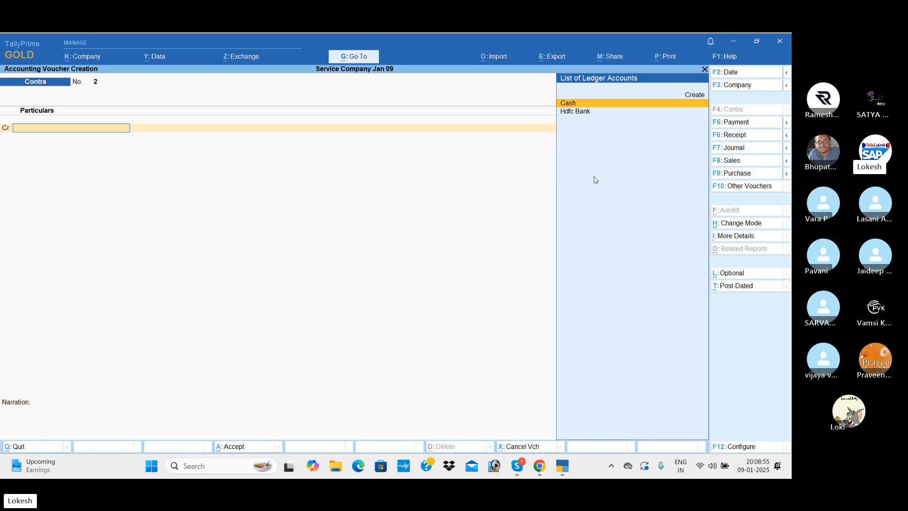
Start a Payment voucher and create a debit ledger named Sd Office Building under the Deposits (Asset) group.
left_click(748, 124)
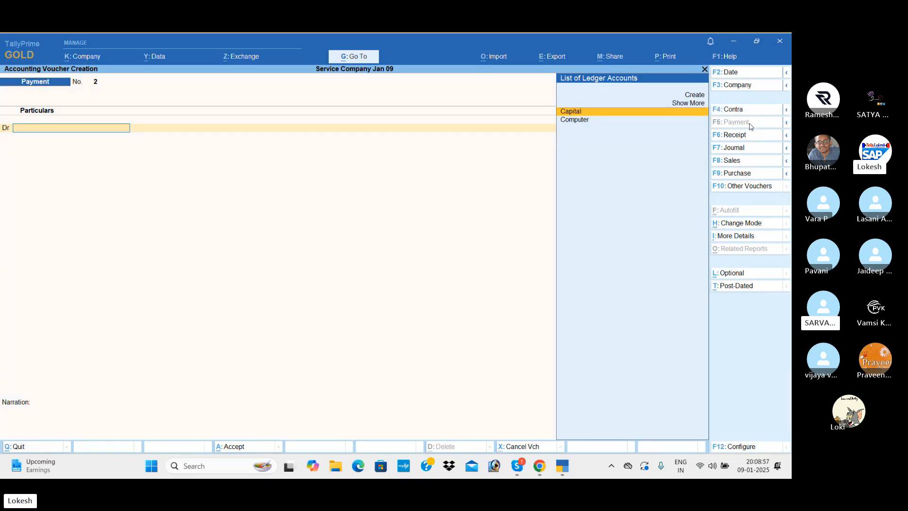
key("alt+c")
type("S")
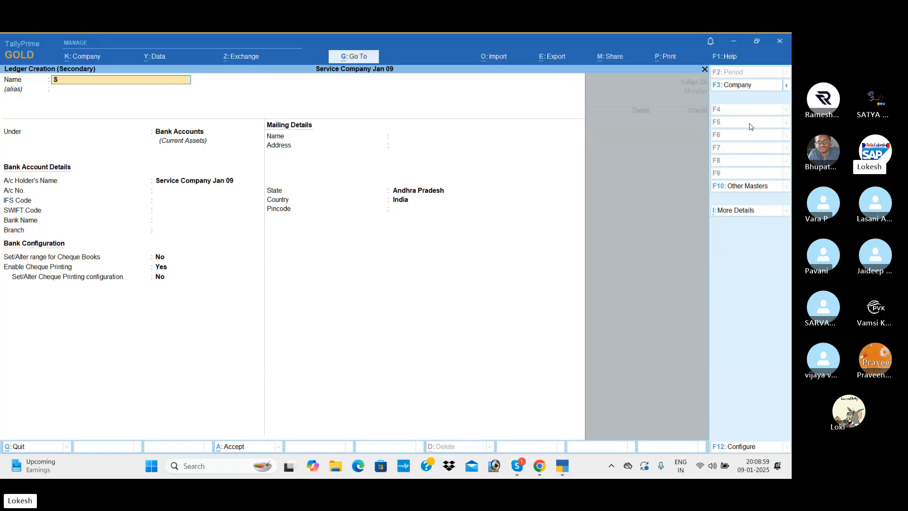
type("d Office Building")
key("Return")
key("Return")
type("De")
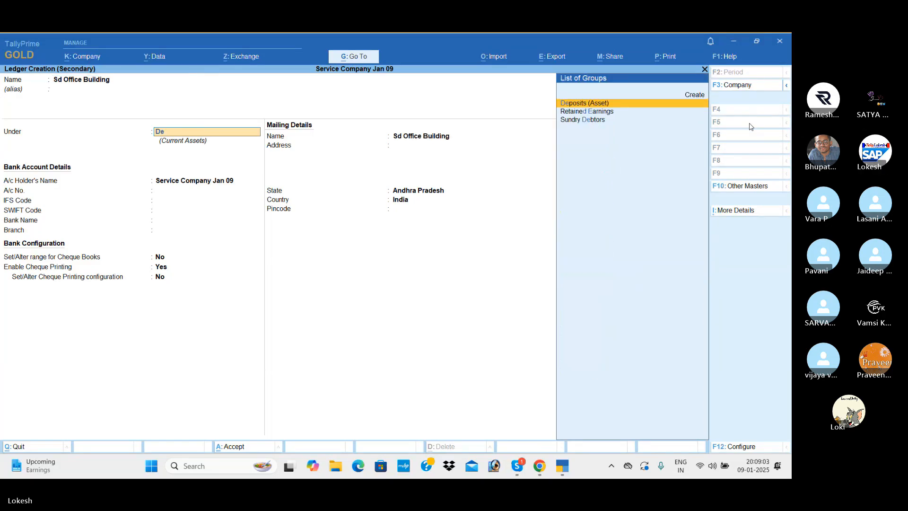
key("Return")
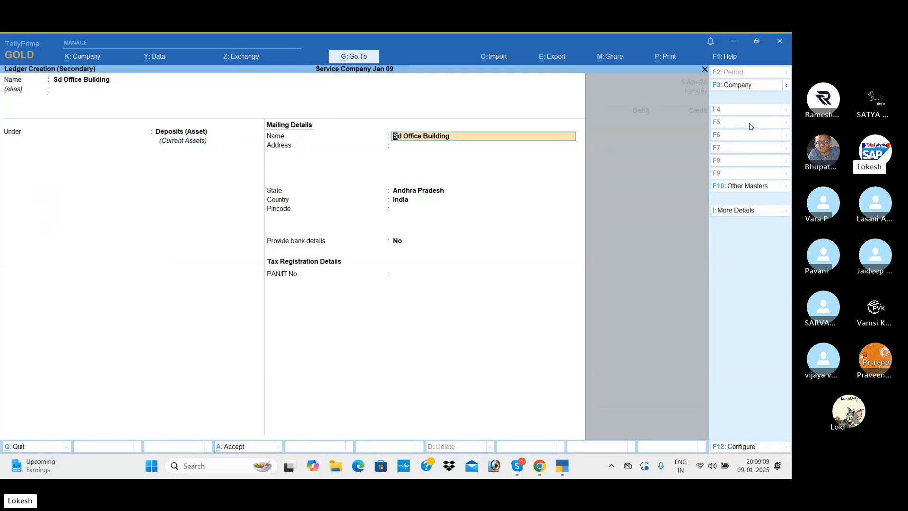
key("ctrl+a")
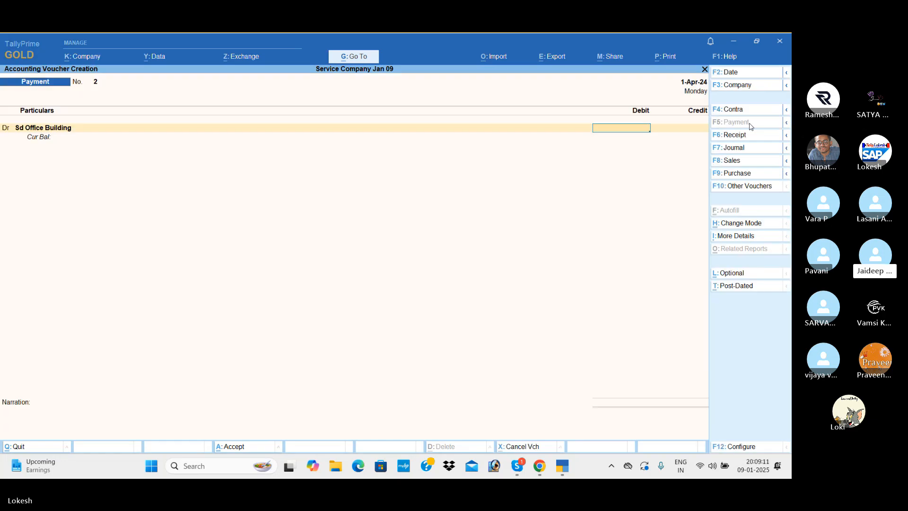
Debit Sd Office Building with 25000, credit the same amount to Hdfc Bank and save the payment voucher.
type("25000")
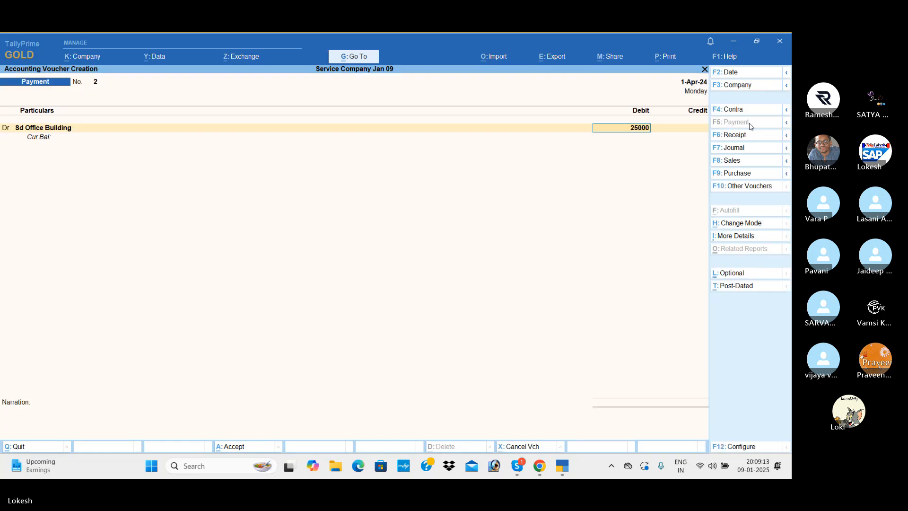
key("Return")
type("h")
key("Return")
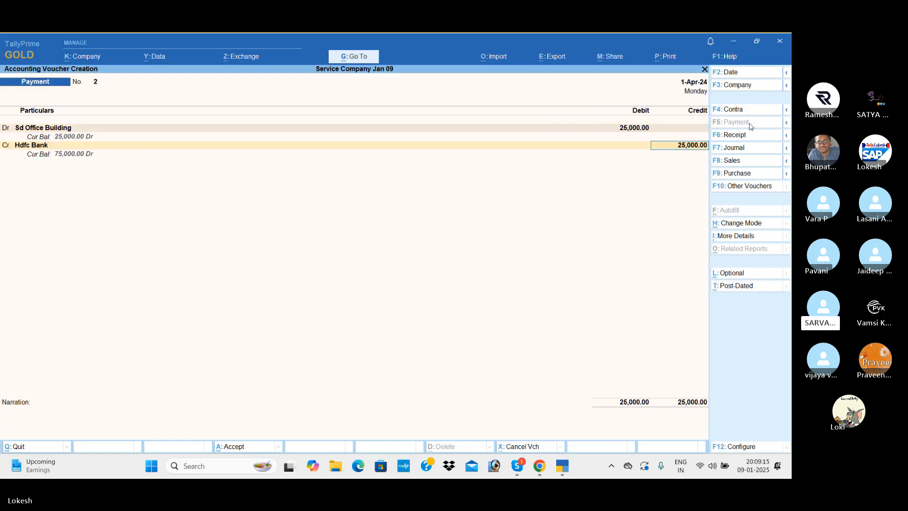
key("ctrl+a")
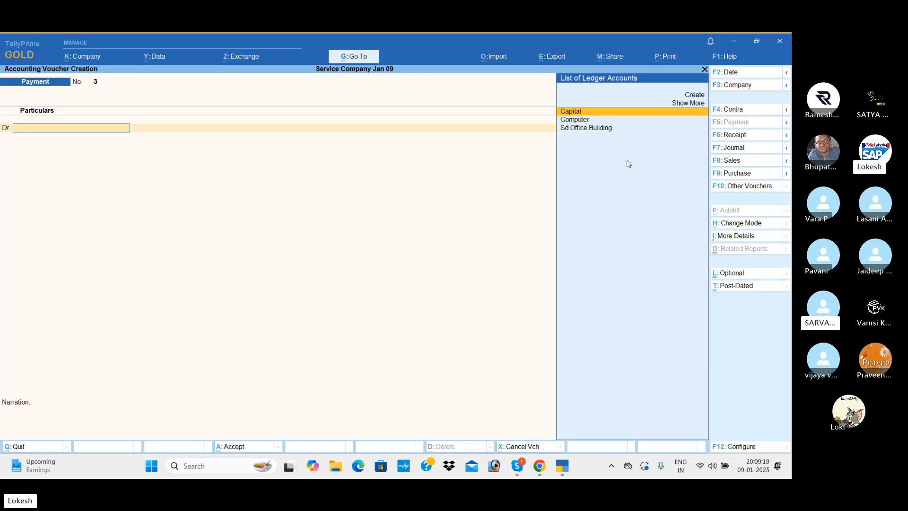
In the new payment voucher, create a Cell Phone ledger under Fixed Assets and debit it with 6000.
key("alt+c")
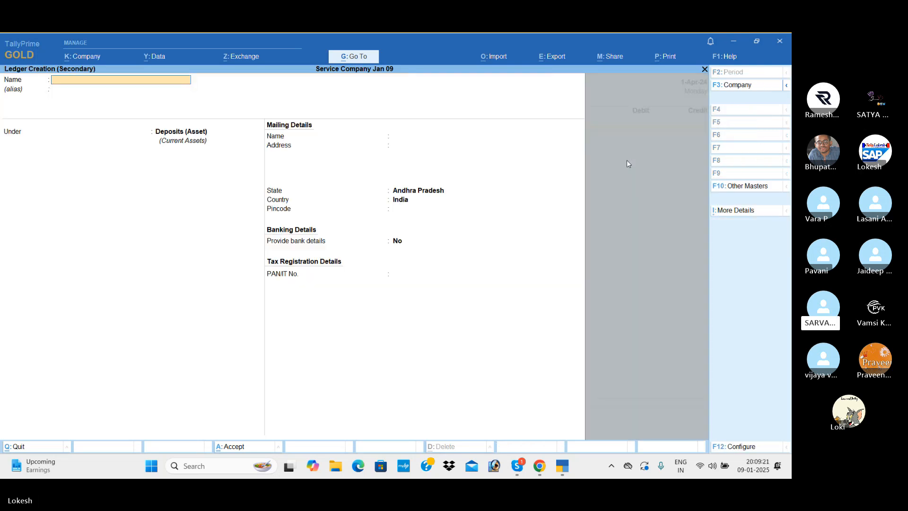
type("Cell Phone")
key("Return")
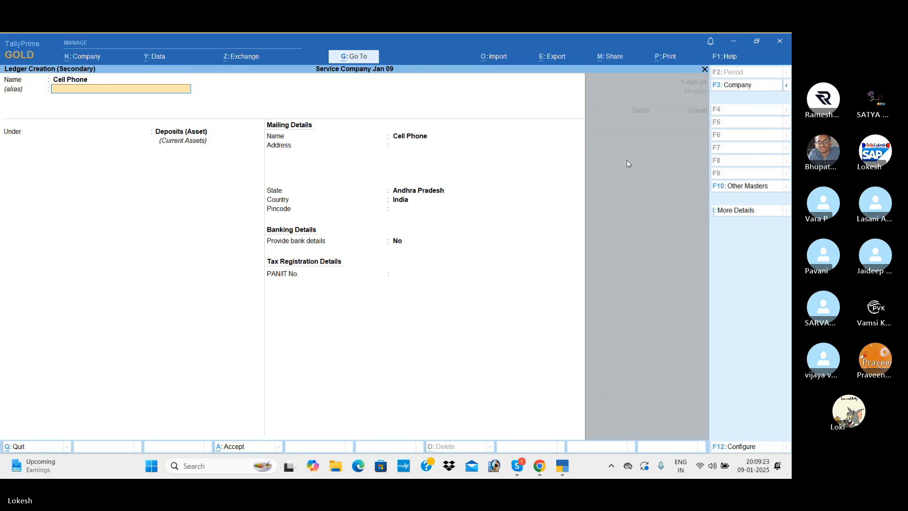
key("Return")
type("f")
key("Return")
key("ctrl+a")
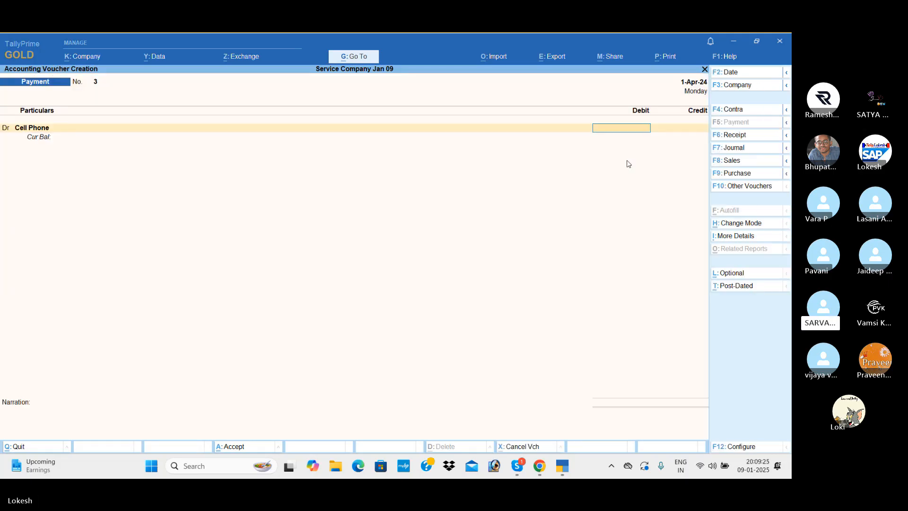
type("6,00")
type("000")
key("Return")
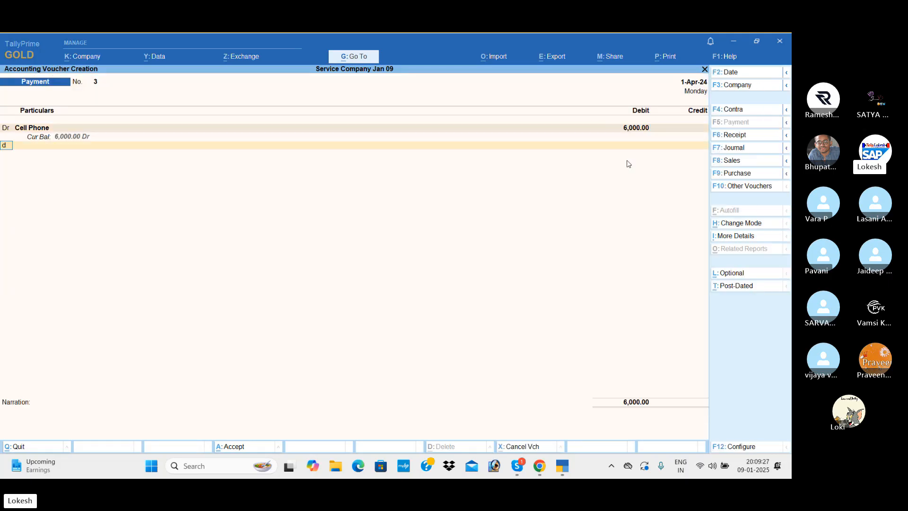
On a second debit line of the payment, create a Furniture ledger under Fixed Assets and debit it with 20000.
key("Return")
key("alt+c")
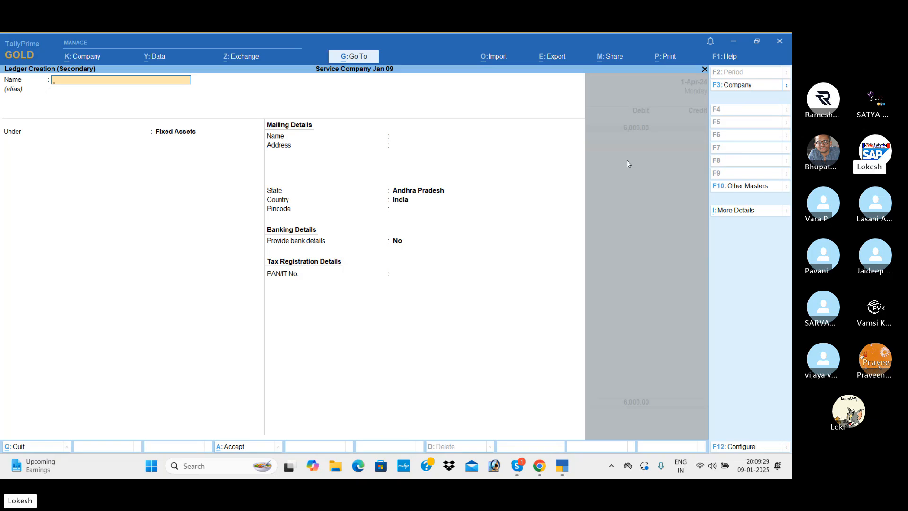
type("Furnitu")
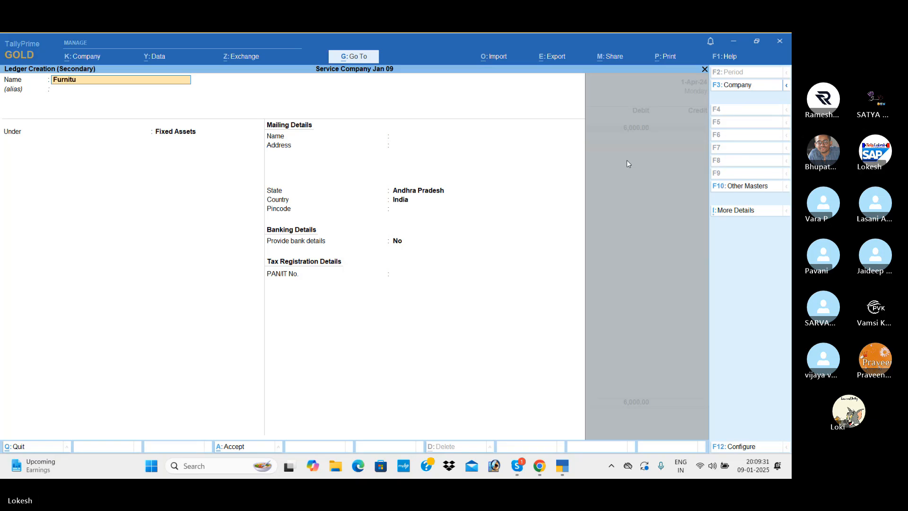
key("Return")
key("Return")
key("Return")
key("ctrl+a")
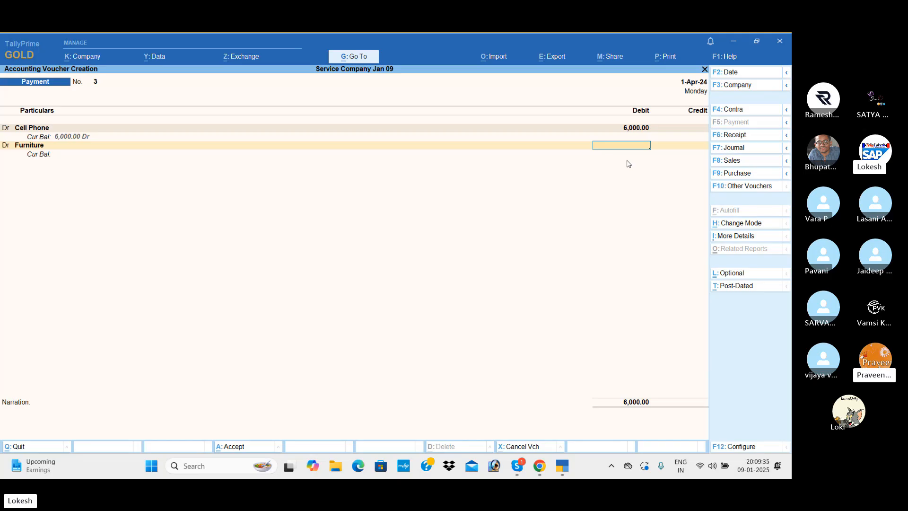
type("20,000")
key("Return")
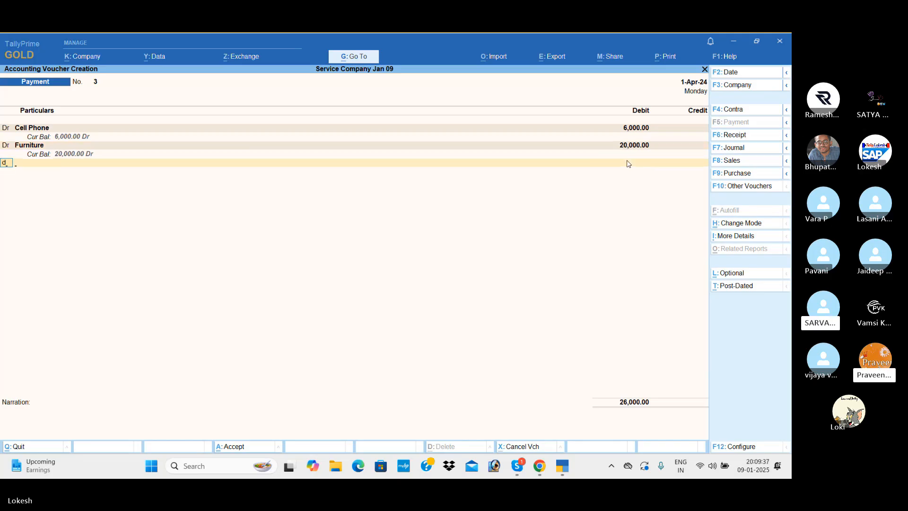
On a third debit line, create an Air Conditioner ledger under Fixed Assets and debit it with 20000.
type("d")
key("Return")
key("alt+c")
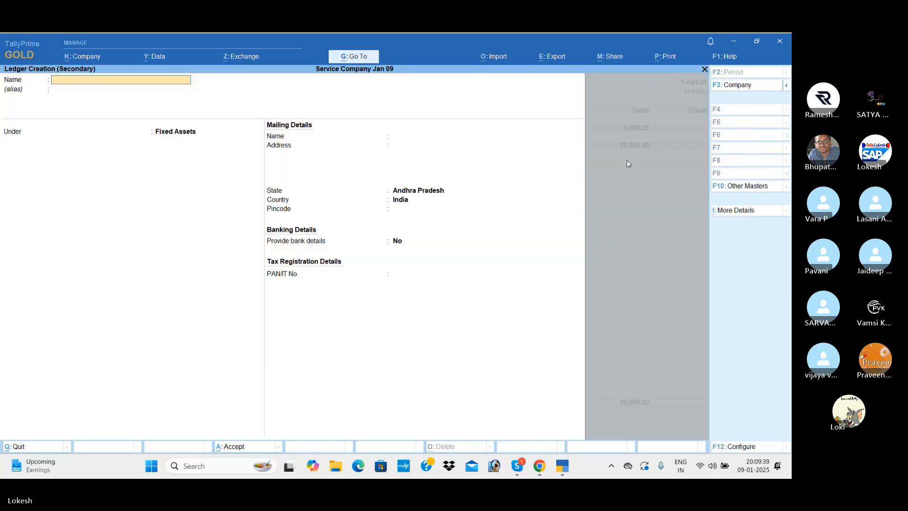
type("Air Conditio")
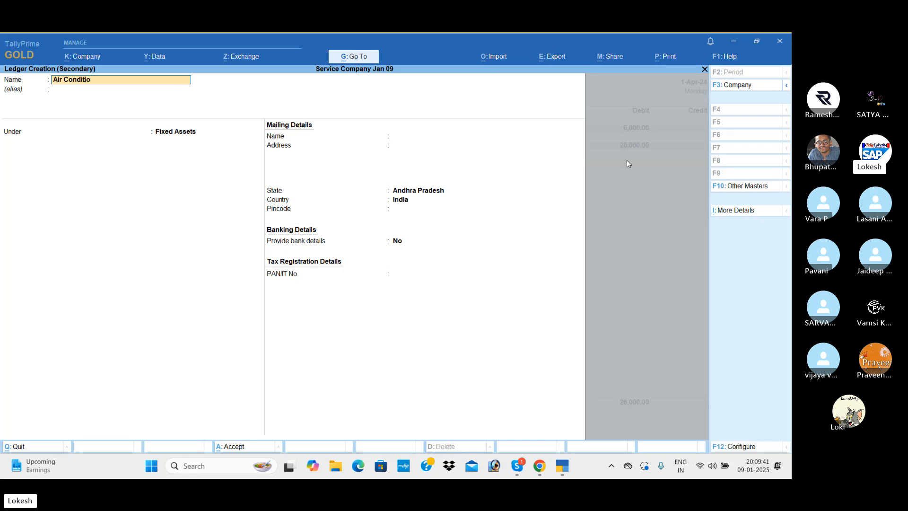
key("Return")
key("Return")
key("ctrl+a")
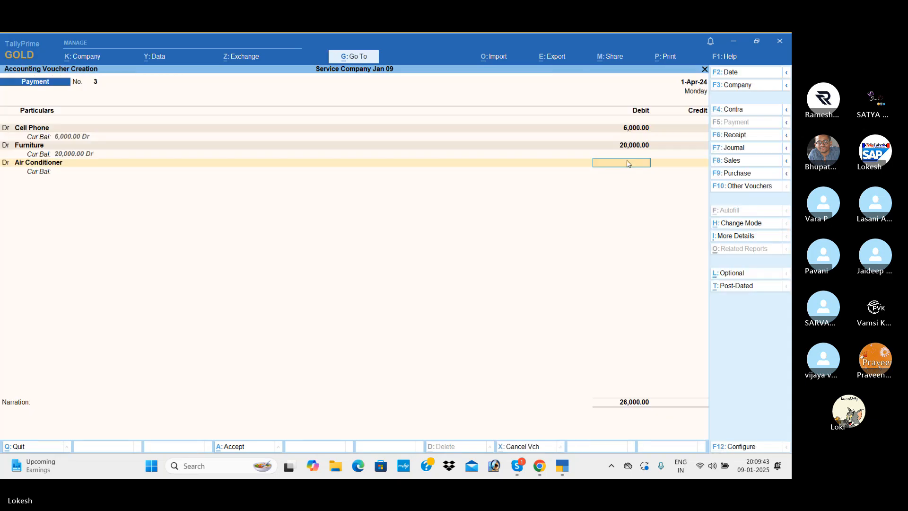
type("20000")
key("Return")
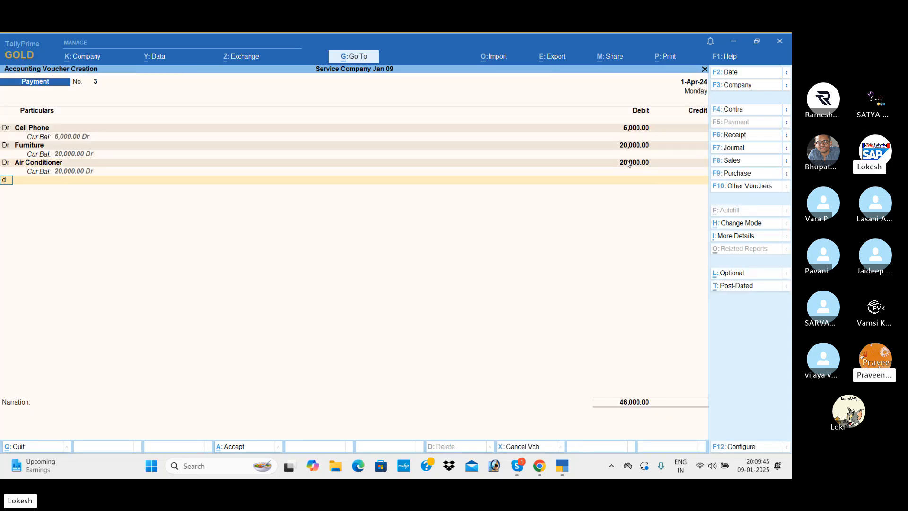
On a fourth debit line of the payment, create an Electrical Fittings ledger under Current Assets and debit it with 15000.
key("Return")
key("alt+c")
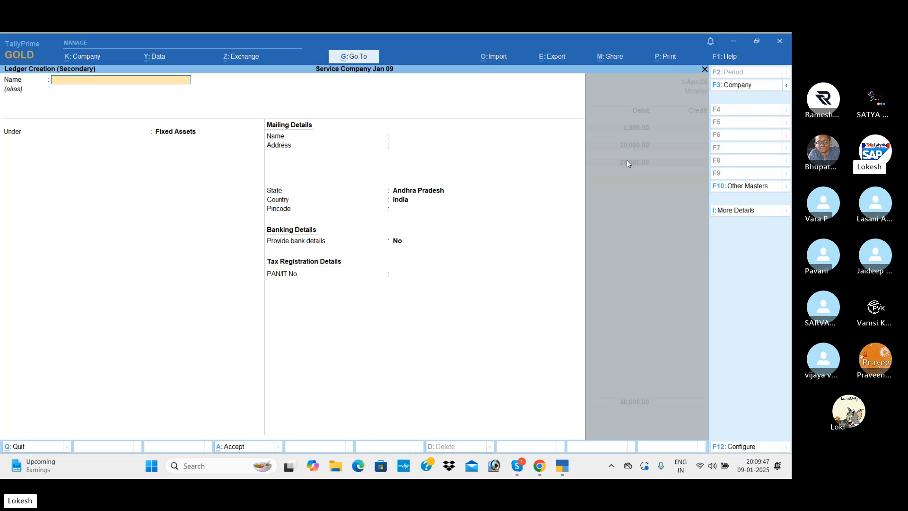
type("Electrical")
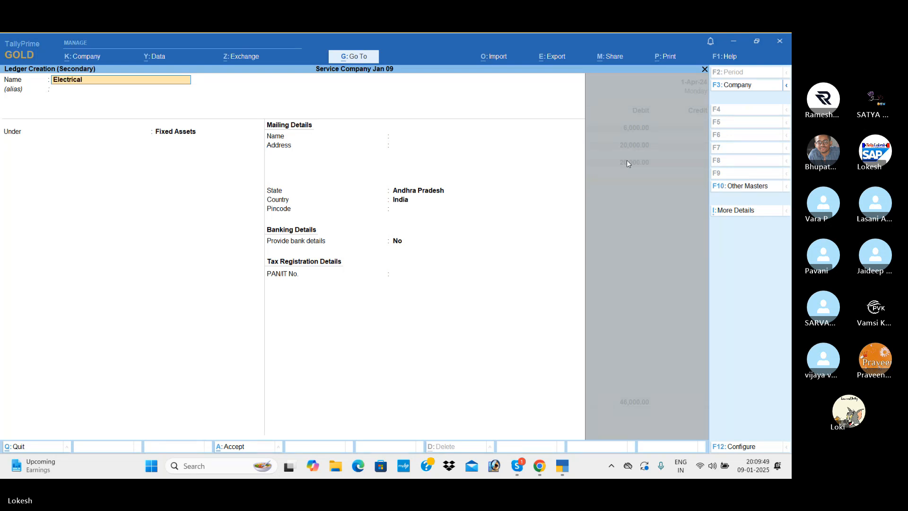
type(" fittings")
key("Return")
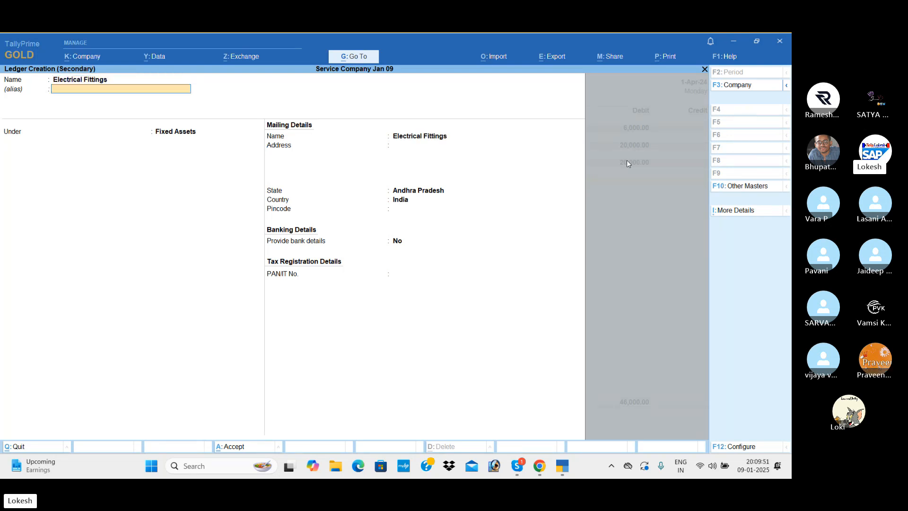
type("Cur")
key("Return")
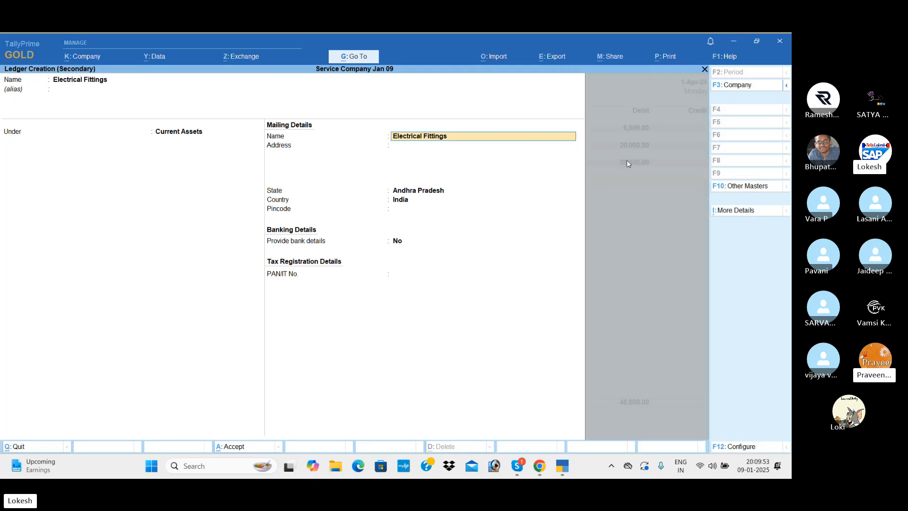
key("ctrl+a")
type("15000")
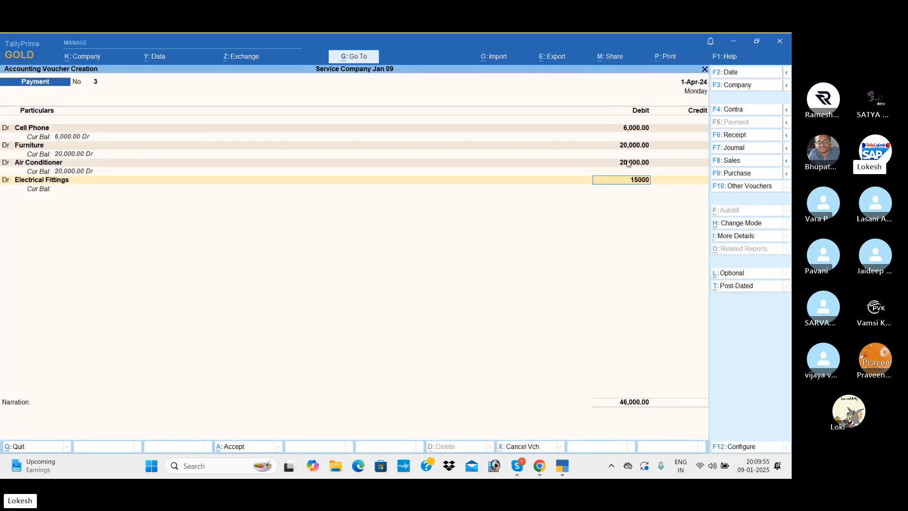
key("Return")
Credit Hdfc Bank with the full 61,000 and save the payment voucher.
key("Return")
type("h")
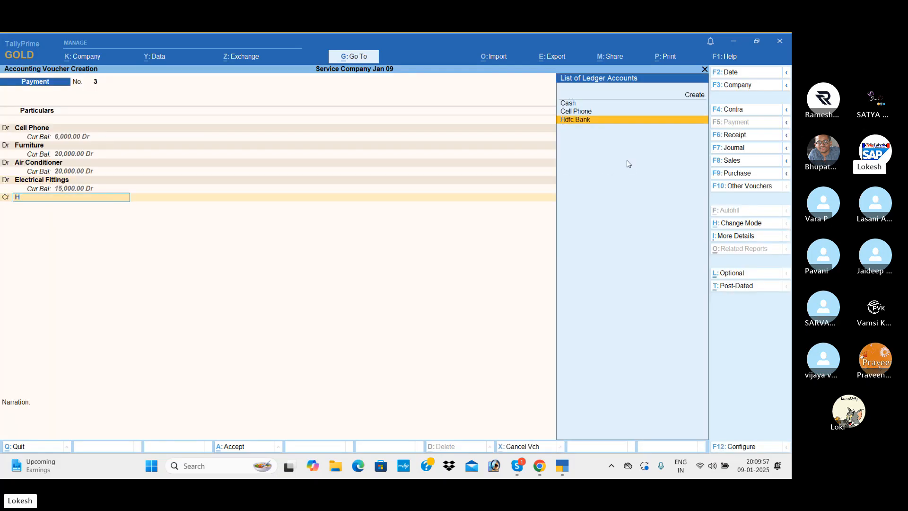
key("Return")
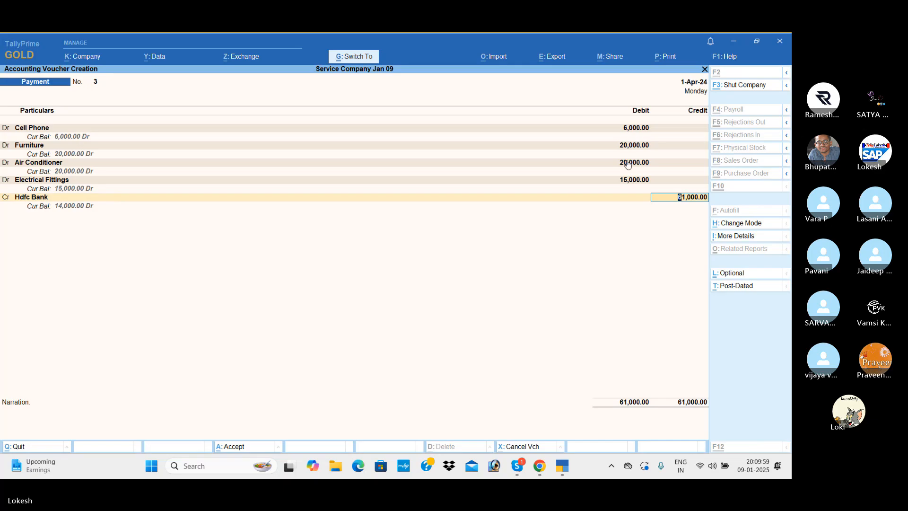
key("ctrl+a")
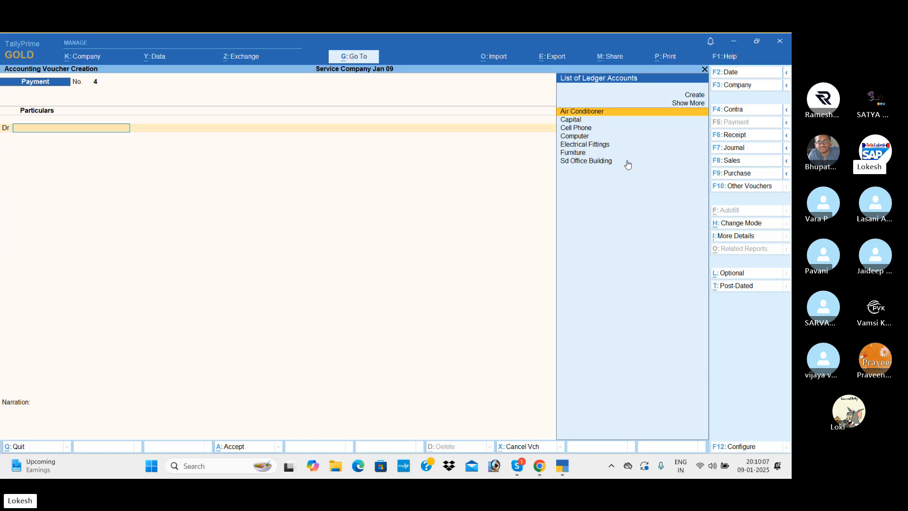
In the new payment voucher, create a Telephone Sd ledger under Deposits (Asset) and debit it with 3000.
key("alt+c")
type("T")
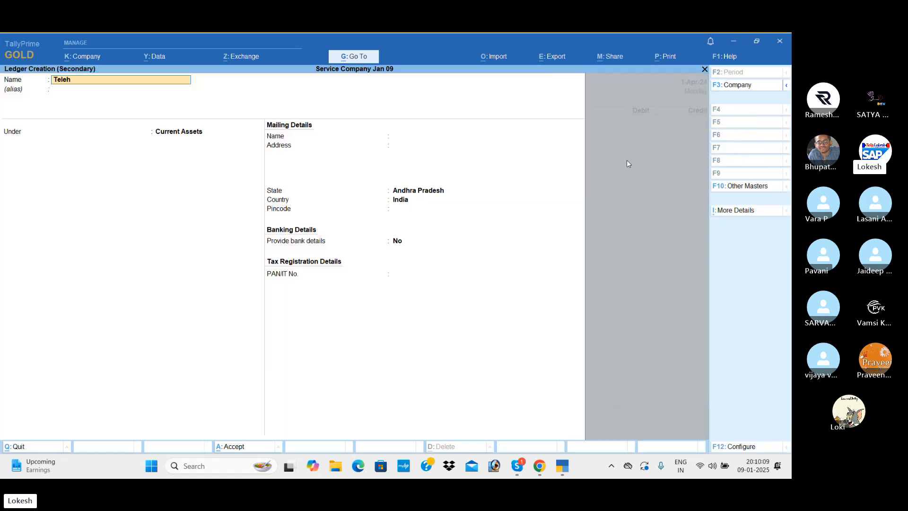
type("eleh")
key("BackSpace")
type("phone Sd")
key("Return")
key("Return")
type("De")
key("Return")
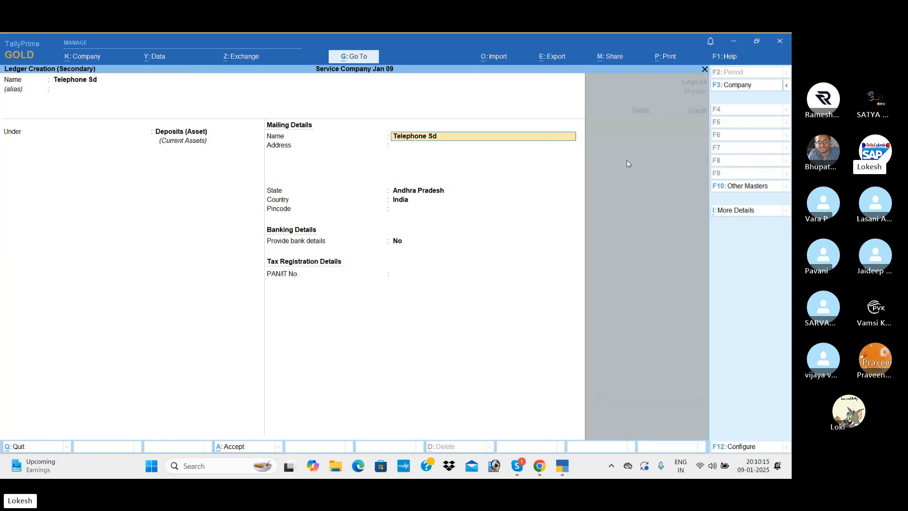
key("ctrl+a")
type("300")
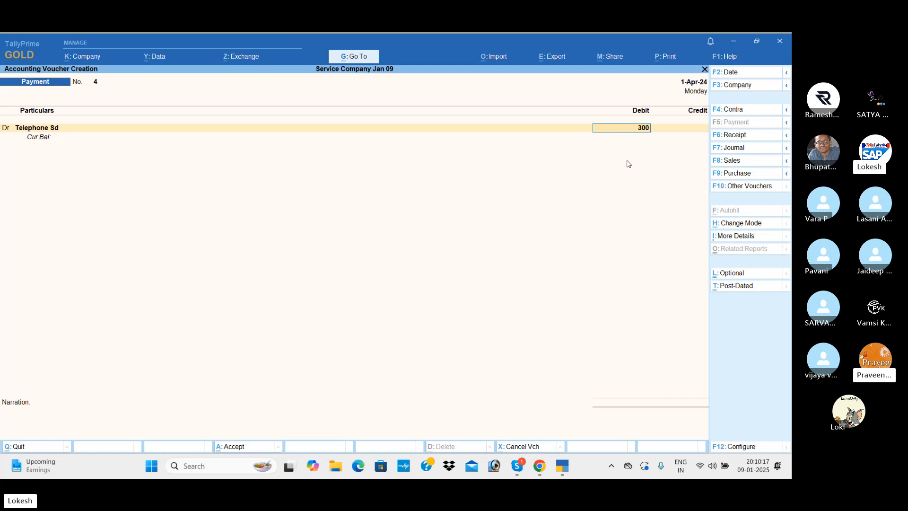
type("0")
key("Return")
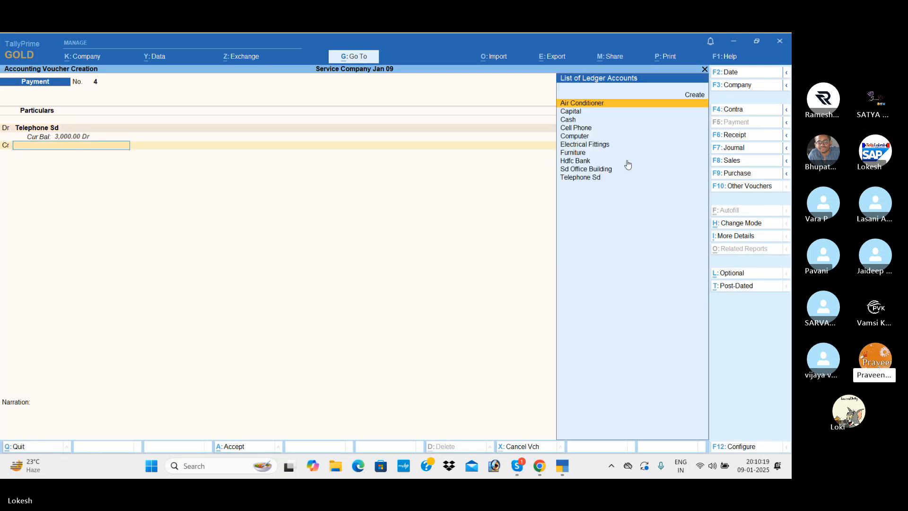
Credit Cash with 3,000 against Telephone Sd and save the payment voucher.
key("Down")
key("Down")
key("Return")
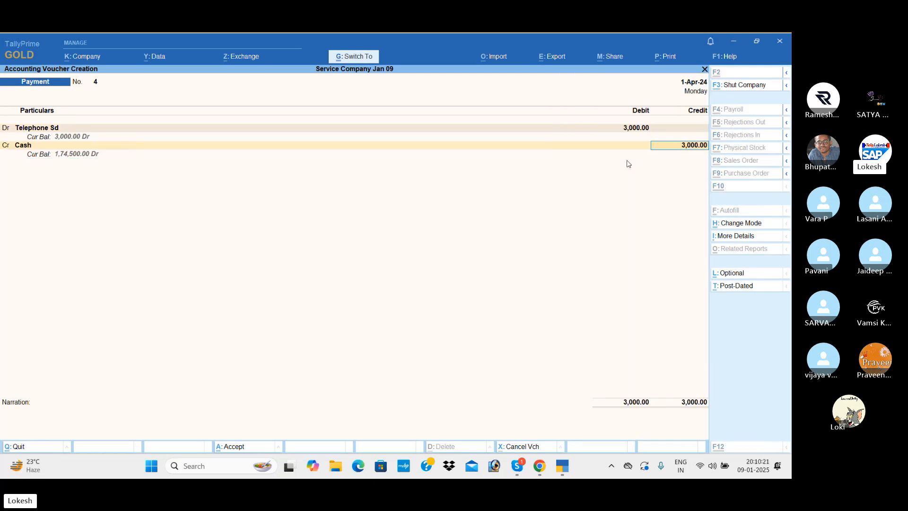
key("ctrl+a")
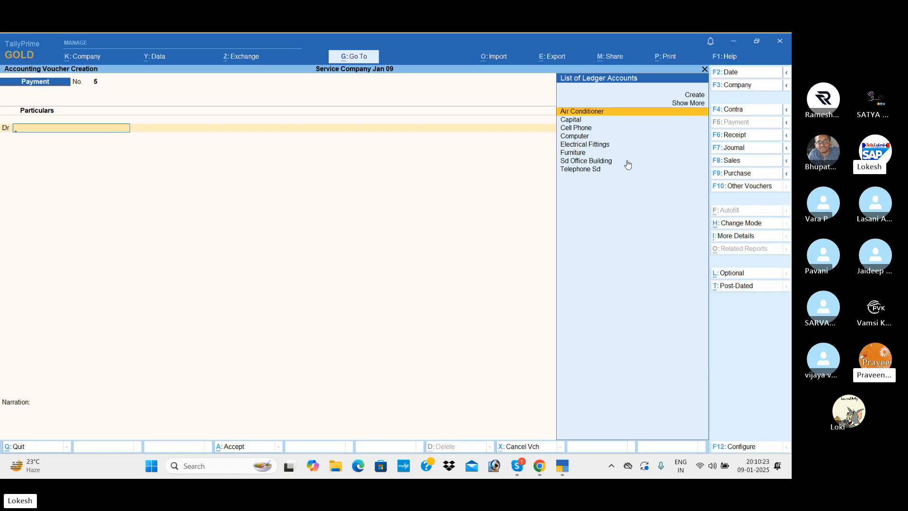
Start a journal voucher, create a Stationery ledger under Indirect Expenses and debit it with 12500.
left_click(757, 150)
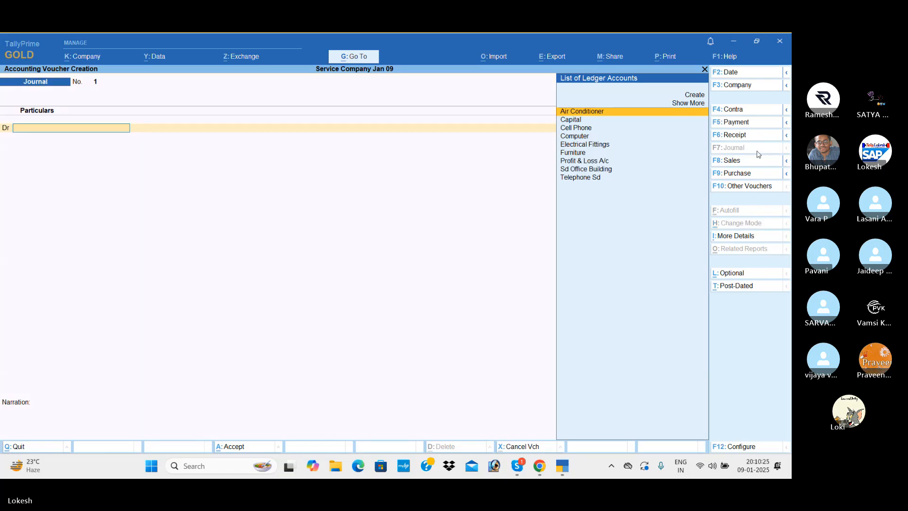
key("alt+c")
type("Sta")
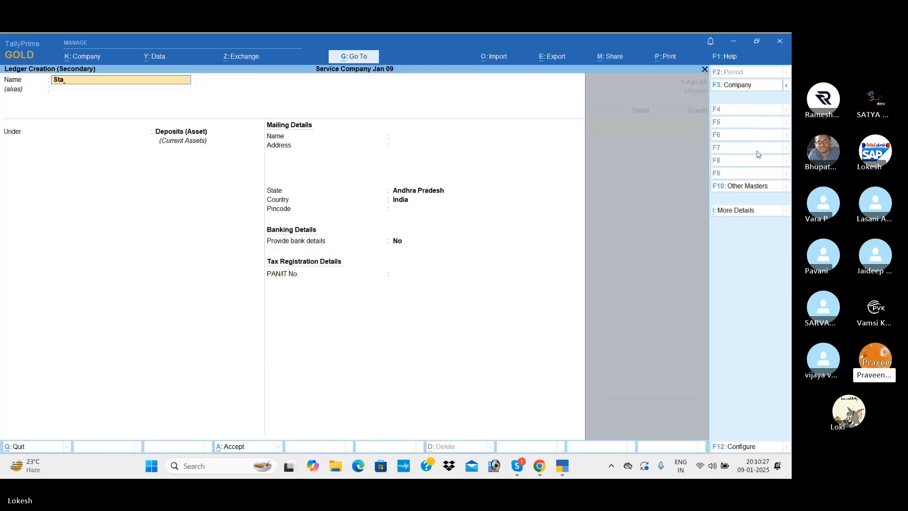
type("tionery")
key("Return")
key("Return")
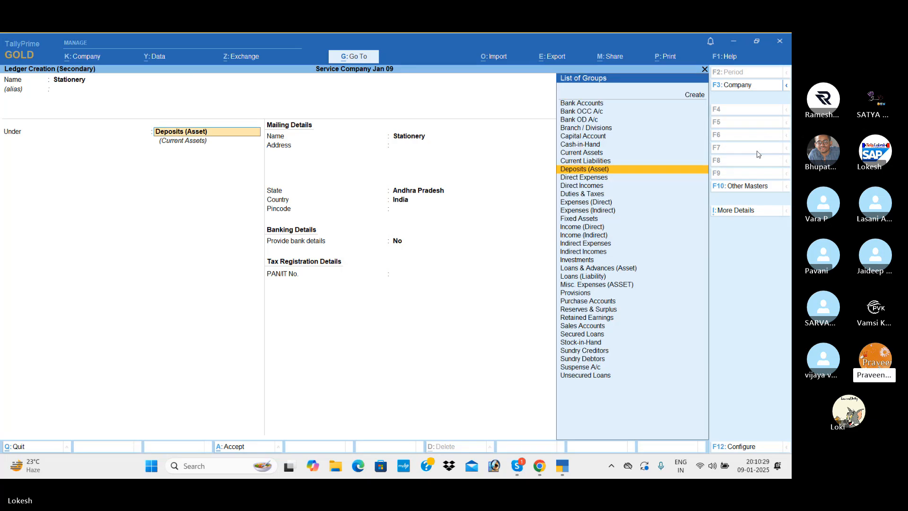
type("Ind")
key("Return")
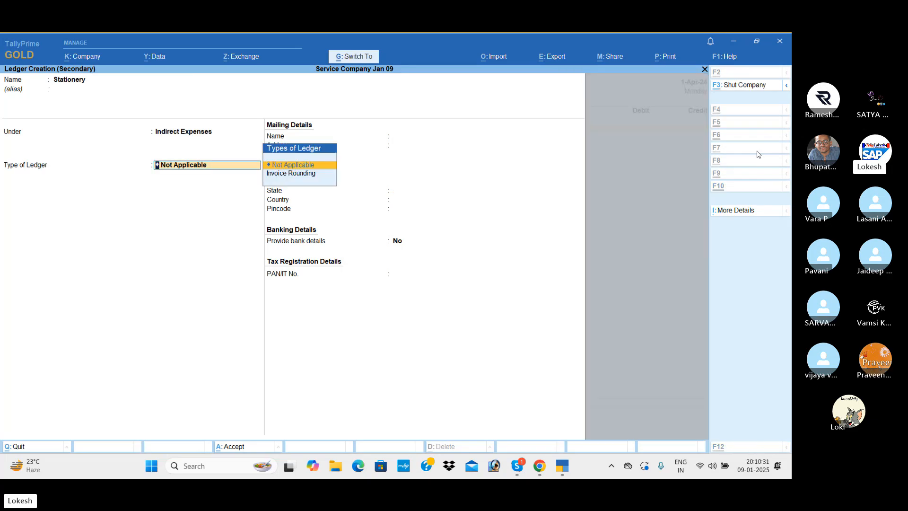
key("ctrl+a")
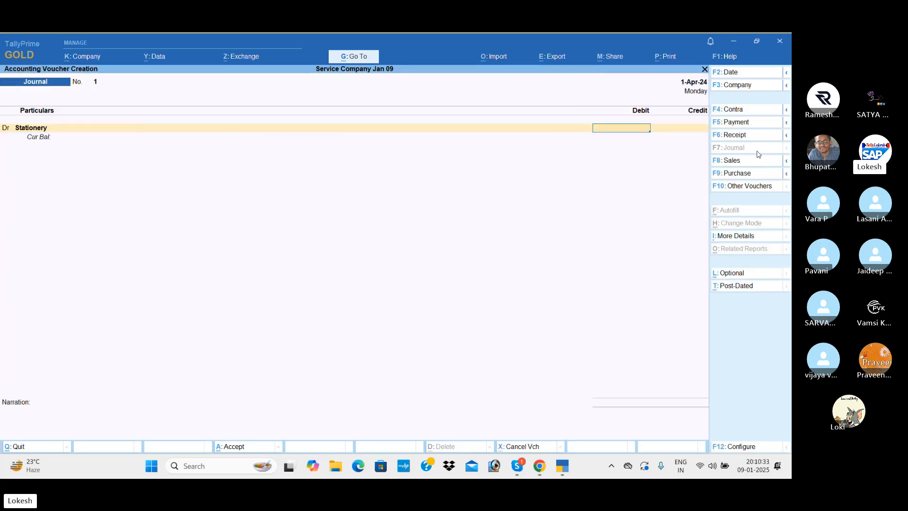
type("12500")
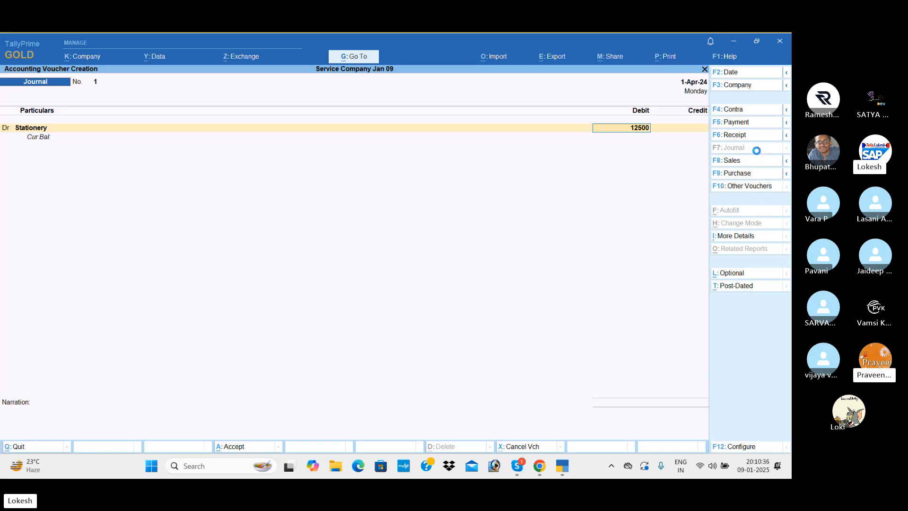
key("Return")
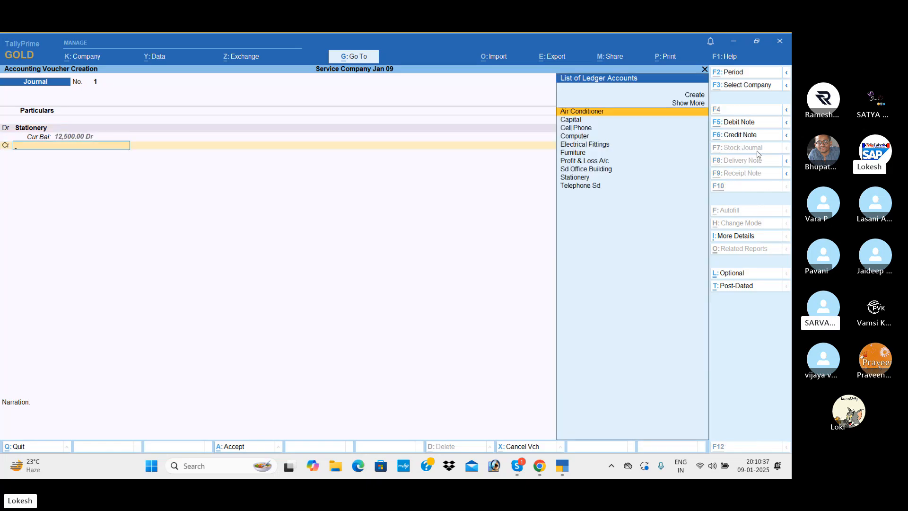
On the credit line of the journal, create a Global House ledger under Sundry Creditors.
key("alt+c")
type("Globa")
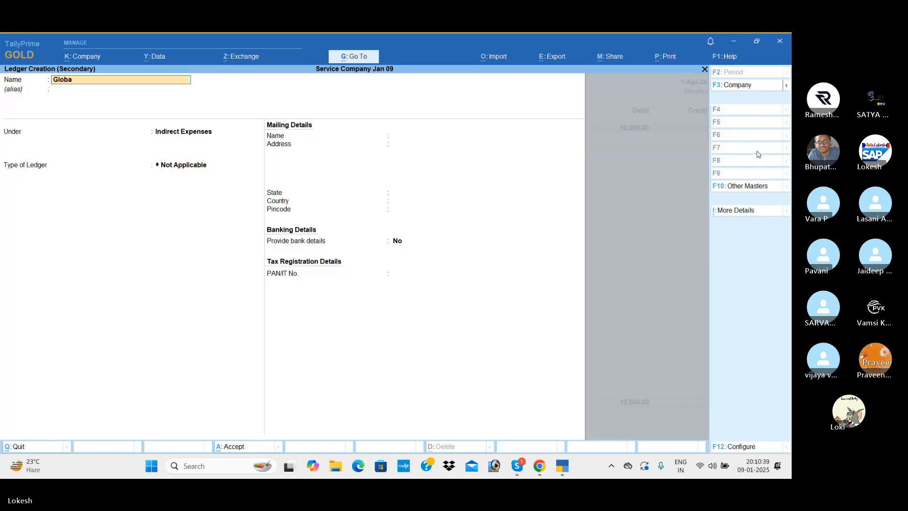
type("l House")
key("Return")
key("Return")
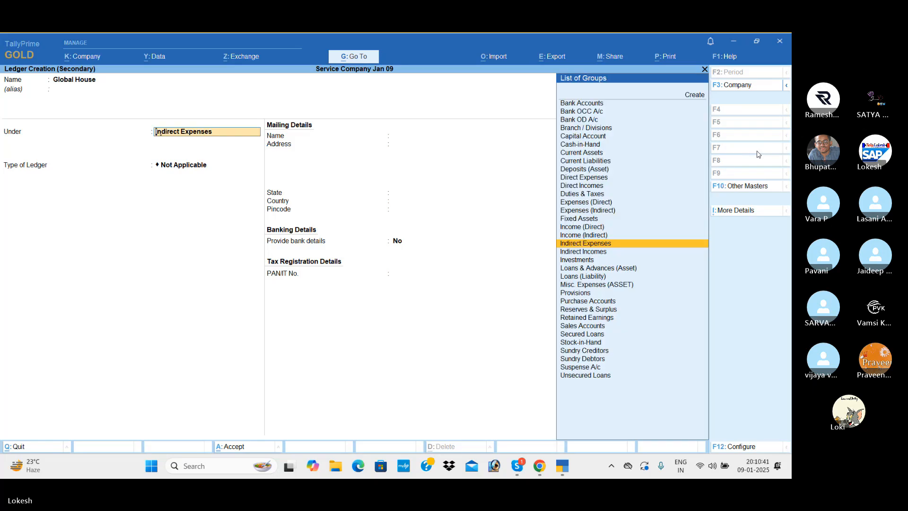
type("sun")
key("Return")
key("ctrl+a")
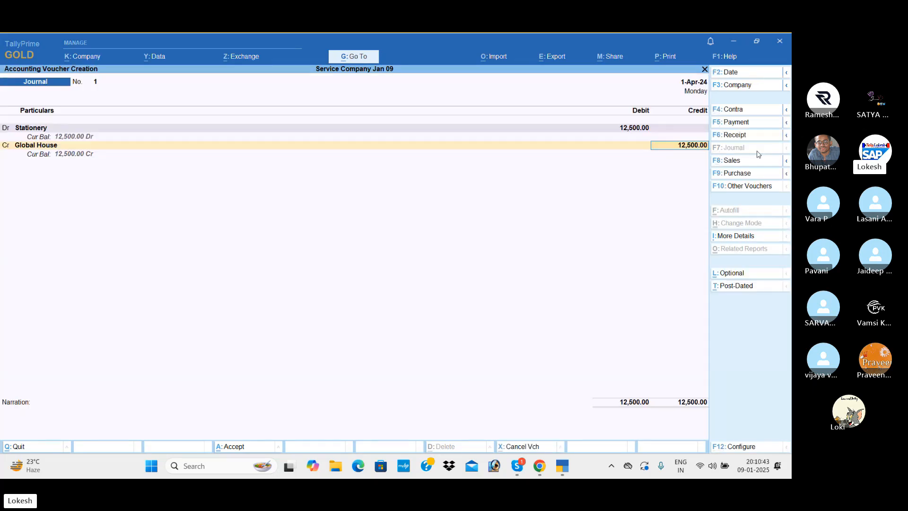
Credit Global House with 12,500 and save the journal voucher.
key("Return")
key("Return")
key("Return")
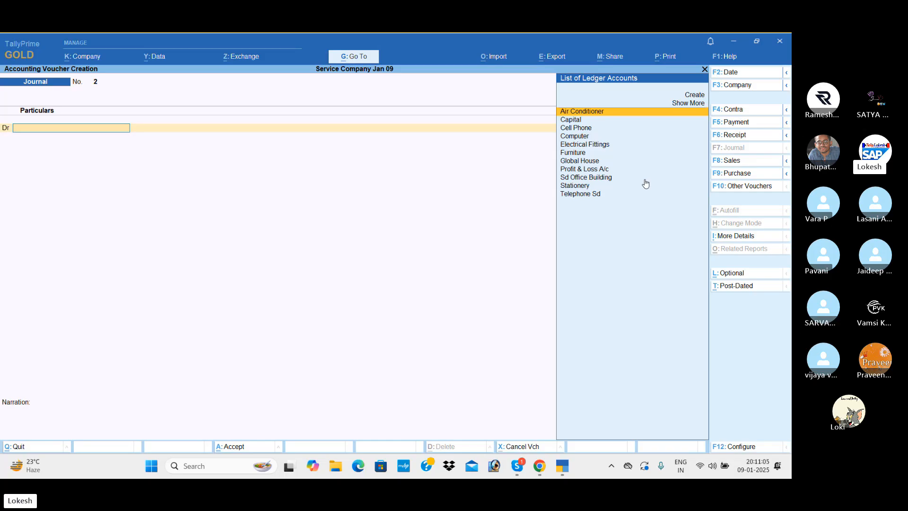
key("alt+Tab")
key("alt+Tab")
key("alt+Tab")
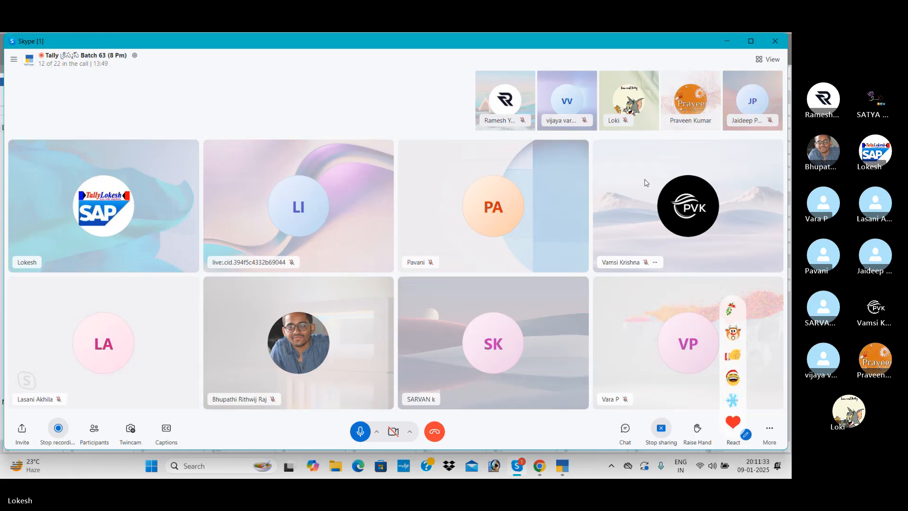
key("alt+Tab")
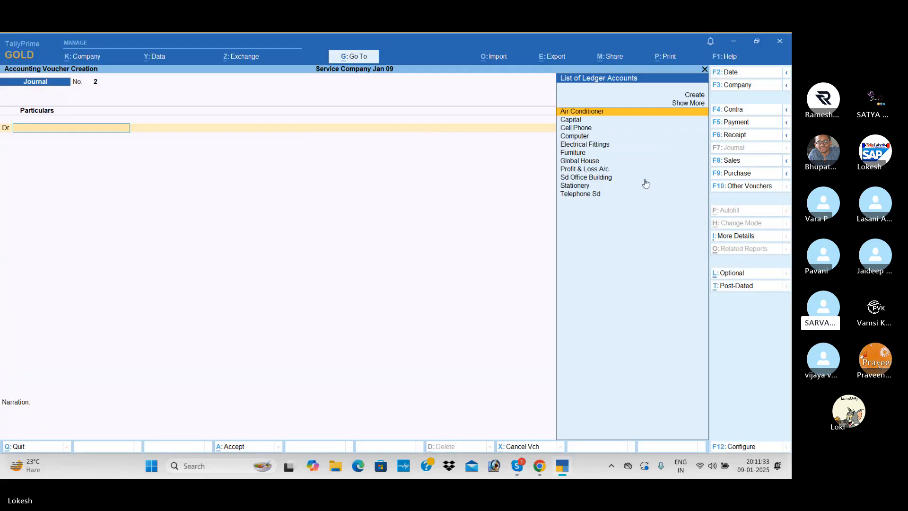
Start a receipt voucher, create a Consulting Fee ledger under Indirect Incomes and credit it with 25000.
left_click(748, 137)
key("alt+c")
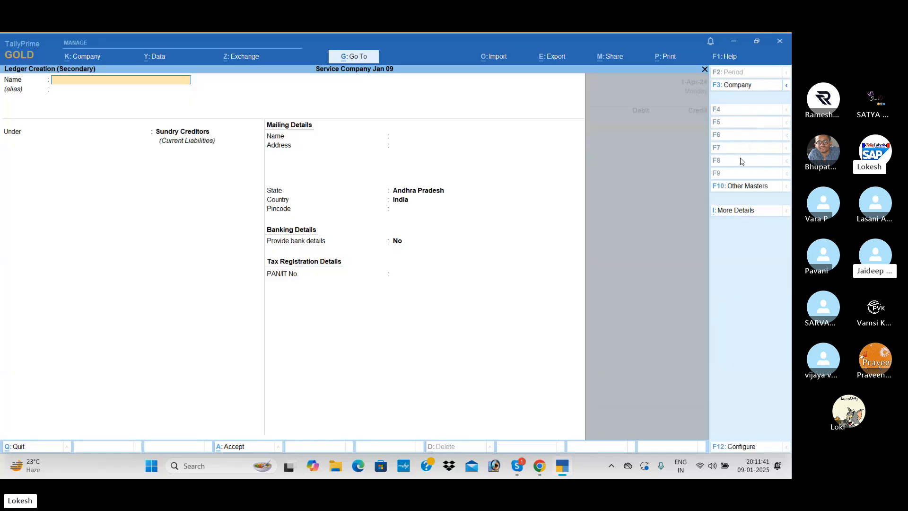
type("Consulting Fe")
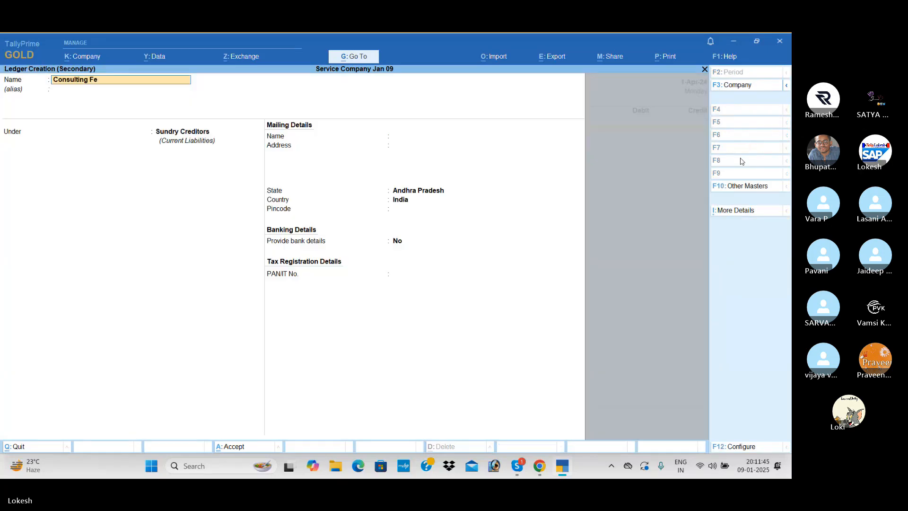
key("Return")
key("Return")
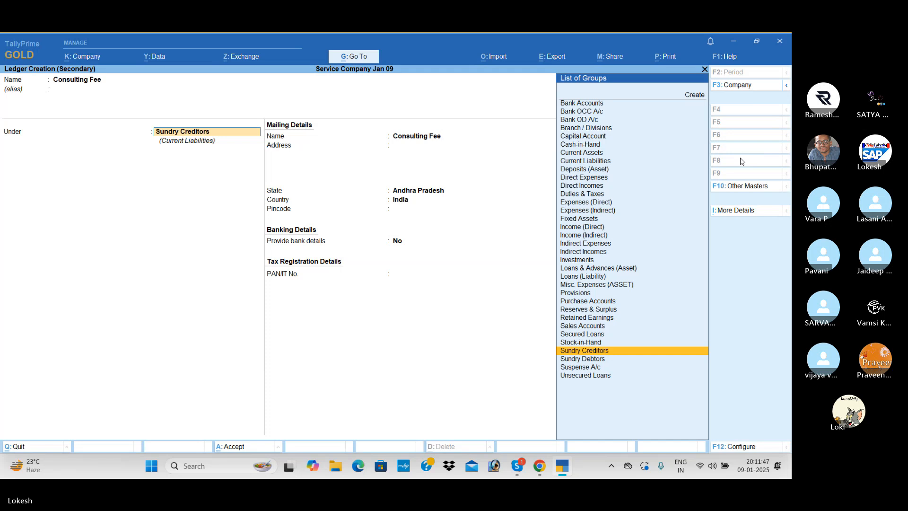
type("Ind")
key("Down")
key("Down")
key("Return")
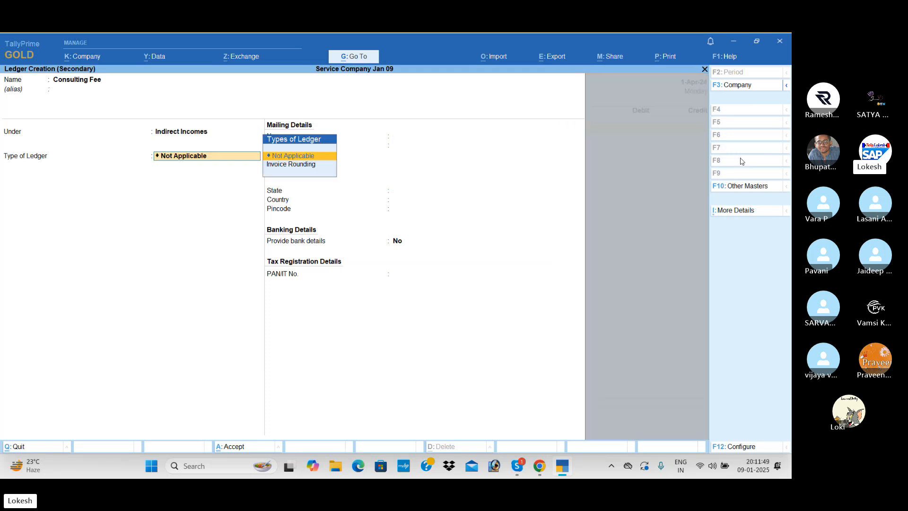
key("ctrl+a")
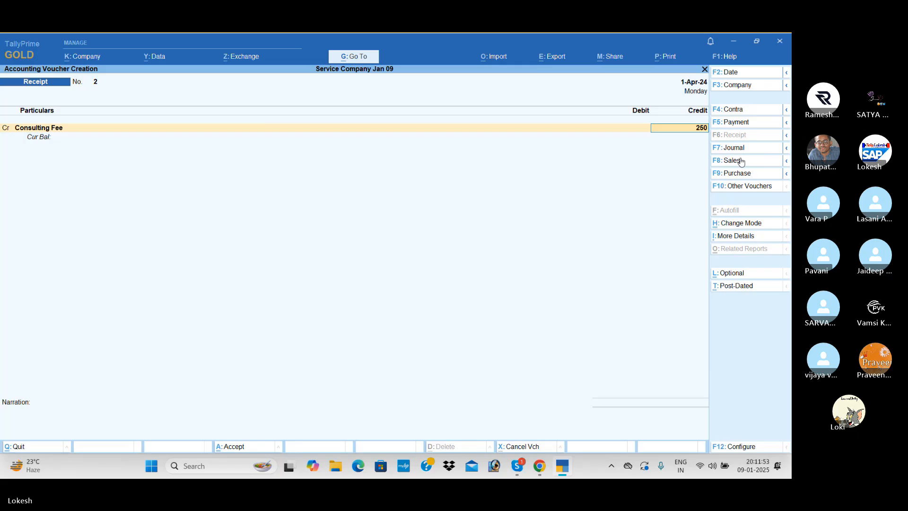
key("Return")
key("Return")
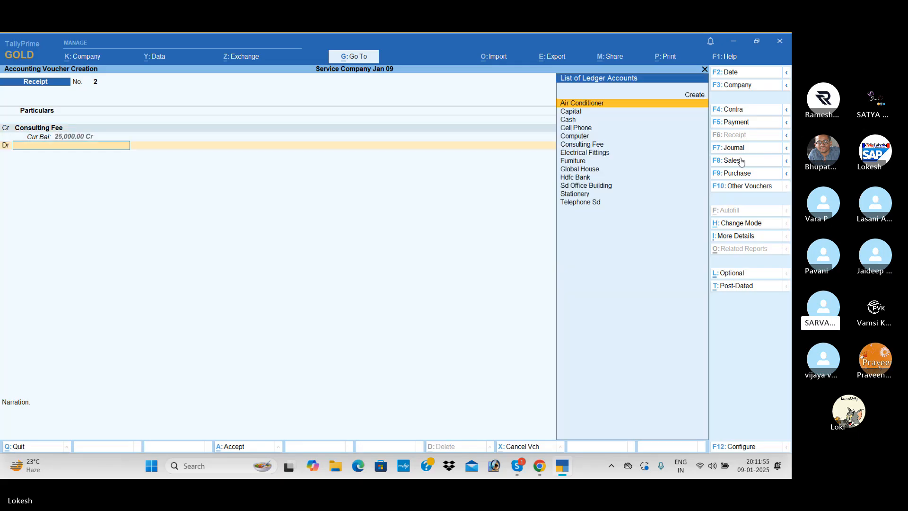
Debit Hdfc Bank with 25,000, accept the Cheque/DD bank allocation and save the receipt voucher.
type("h")
key("Return")
key("Return")
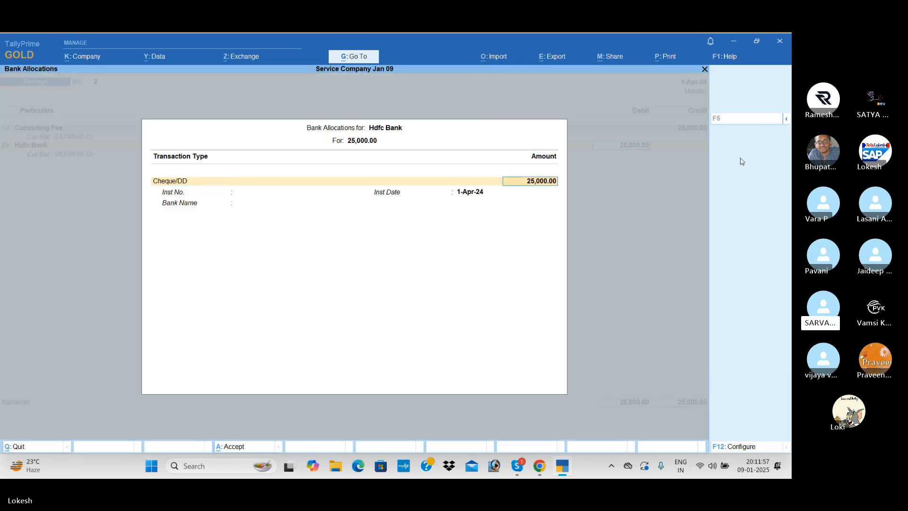
key("Return")
key("Return")
key("Return")
key("Return")
key("Return")
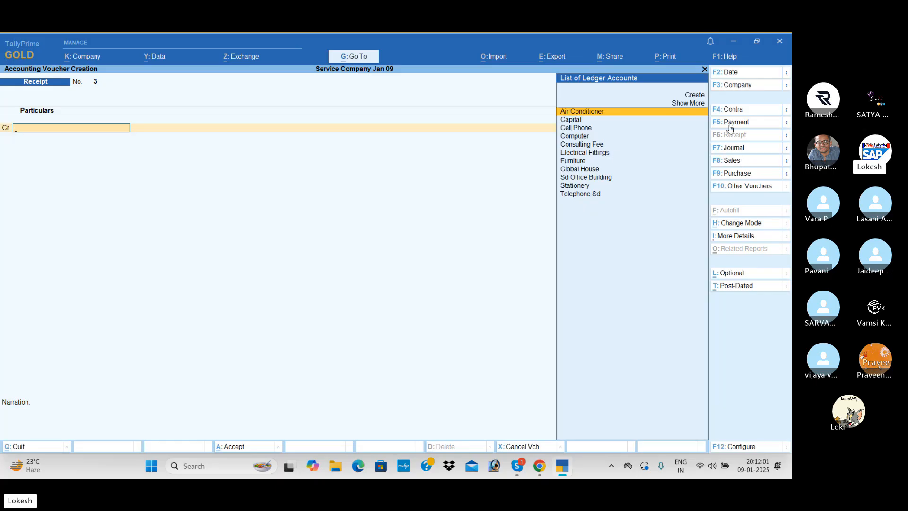
Record a contra voucher crediting Cash with 50,000 and debiting Hdfc Bank for the same amount, and save it.
left_click(741, 110)
key("Return")
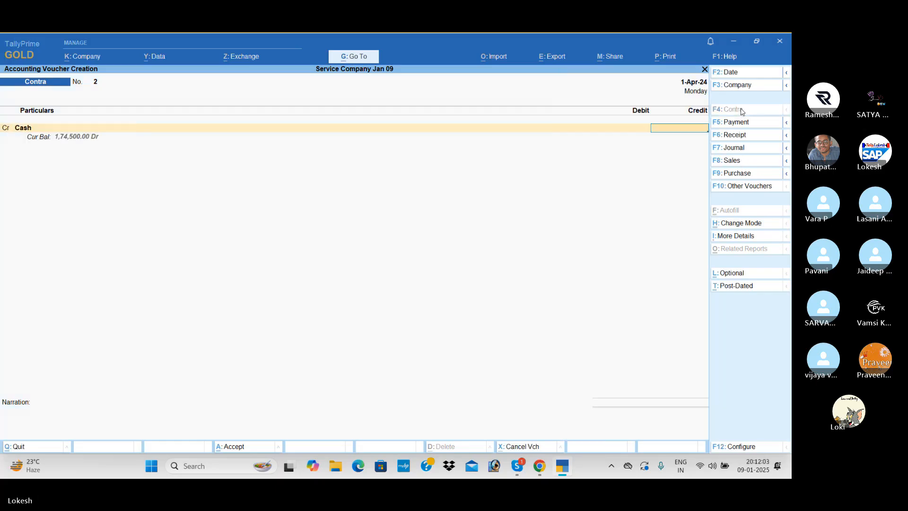
type("50,000")
key("Return")
key("Return")
key("Return")
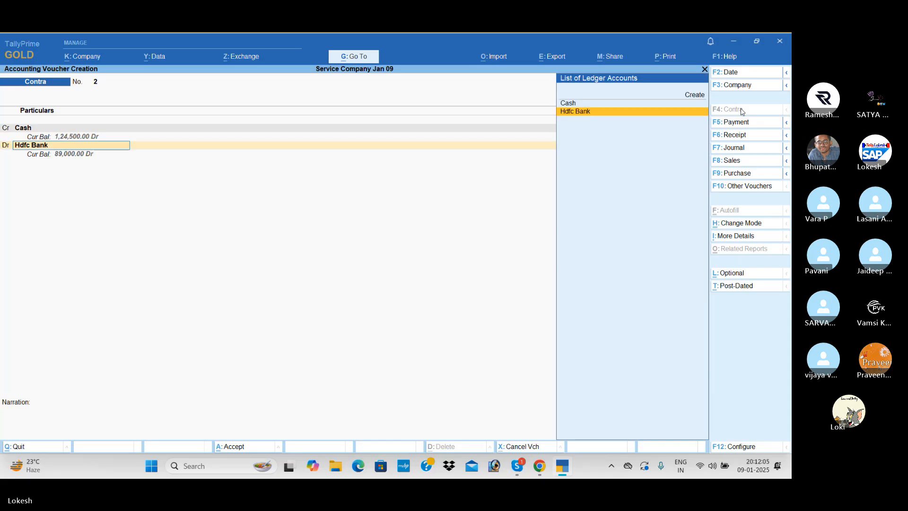
key("ctrl+a")
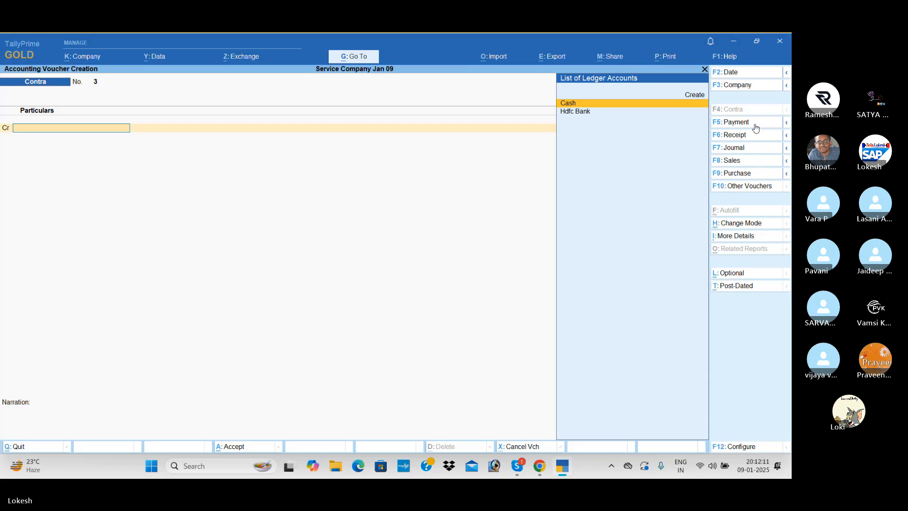
Start a journal voucher and debit Stationery with 6000.
left_click(761, 148)
type("st")
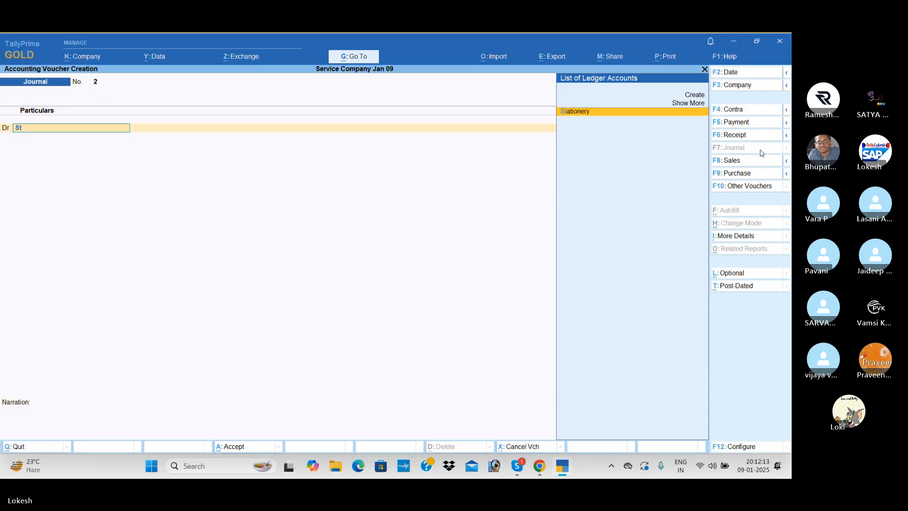
key("Return")
type("6000")
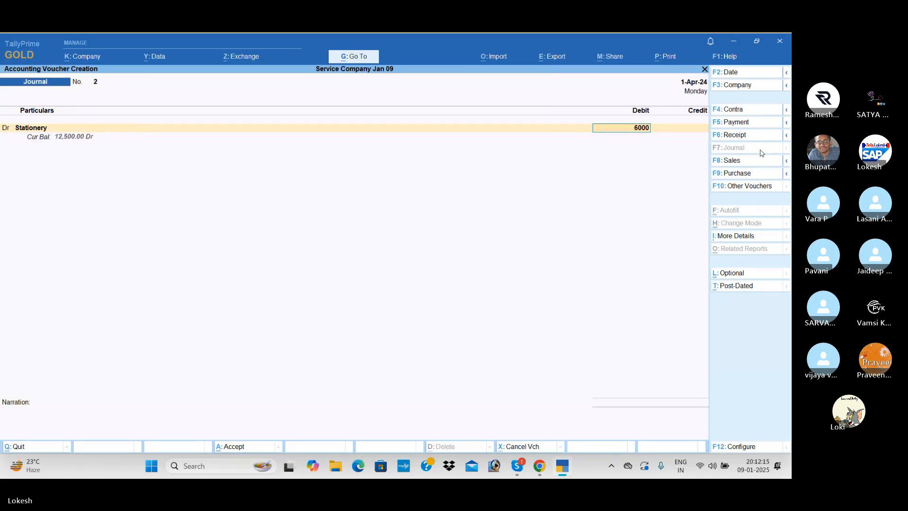
key("Return")
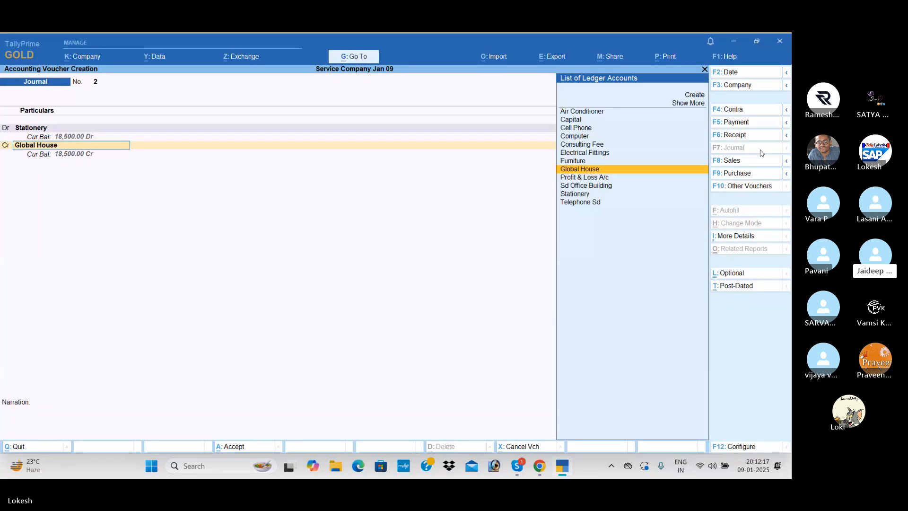
On the credit line, create an Ink Papers ledger under Sundry Creditors and save the journal voucher with it.
key("alt+c")
type("Ink")
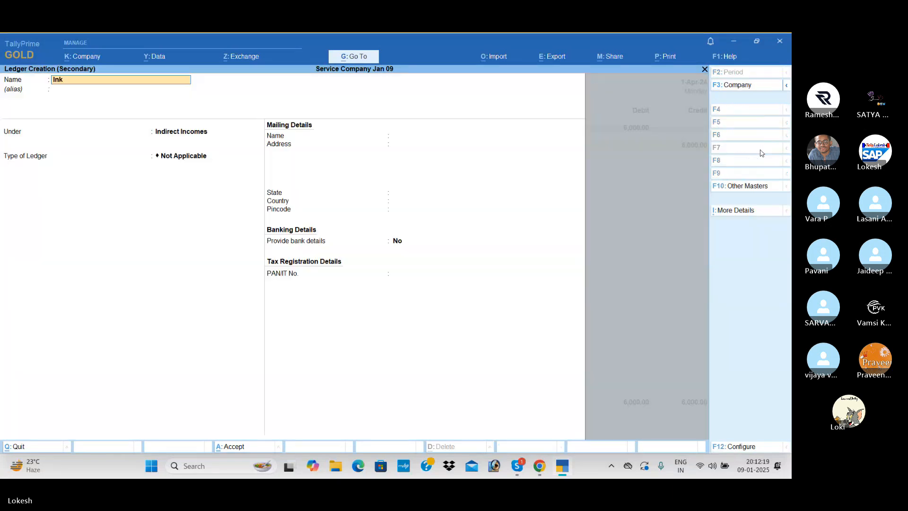
type(" Papers")
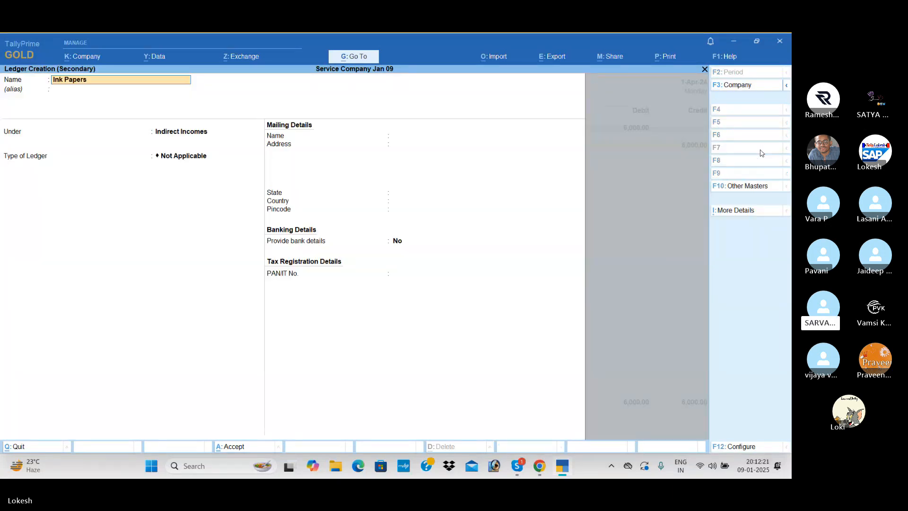
key("Return")
type("Sun")
key("Down")
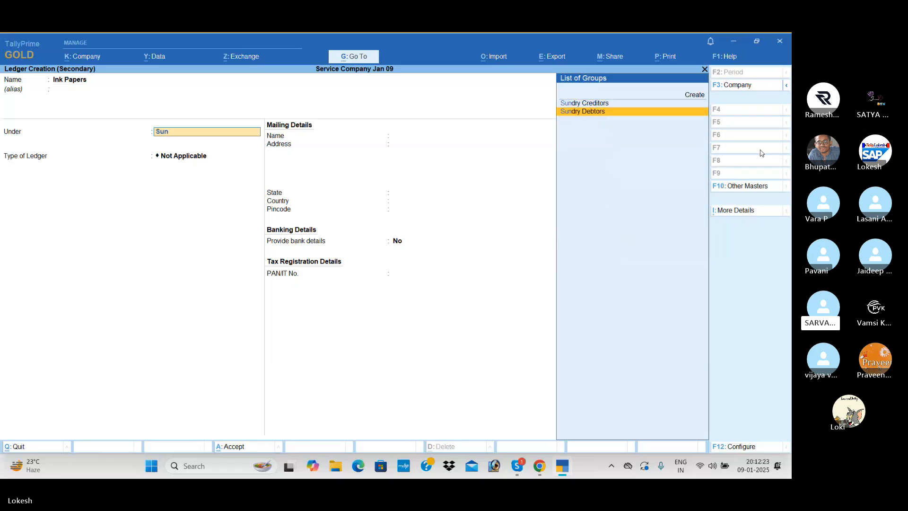
key("Up")
key("Return")
key("ctrl+a")
key("ctrl+a")
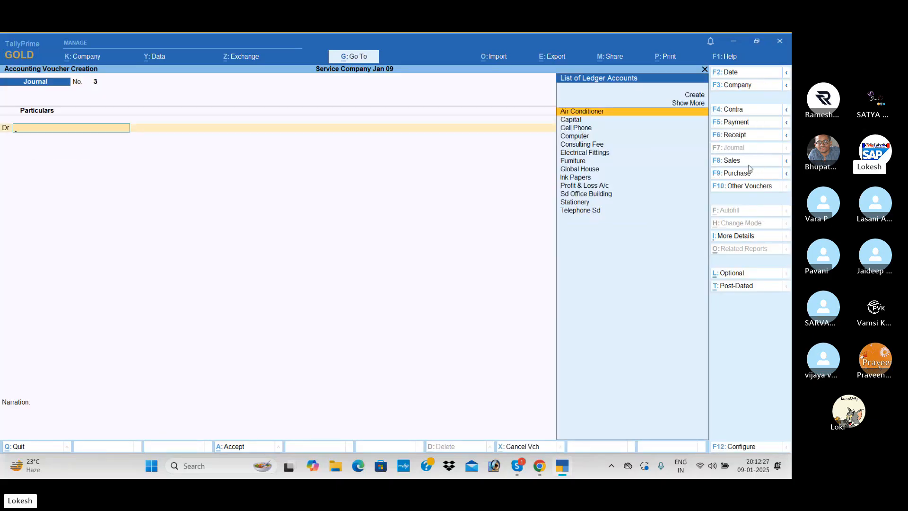
In a payment voucher, create a Drawings ledger under Capital Account and debit it with 7500.
key("alt+c")
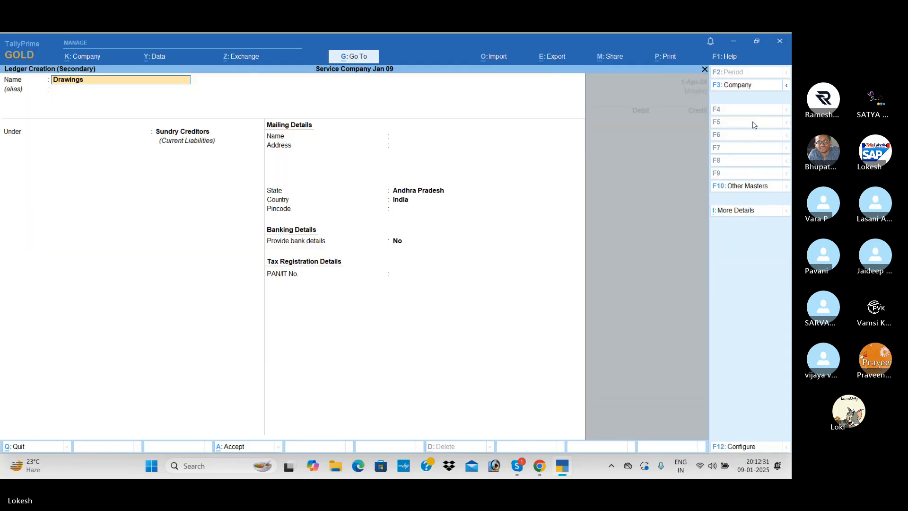
key("Return")
type("ca")
key("Return")
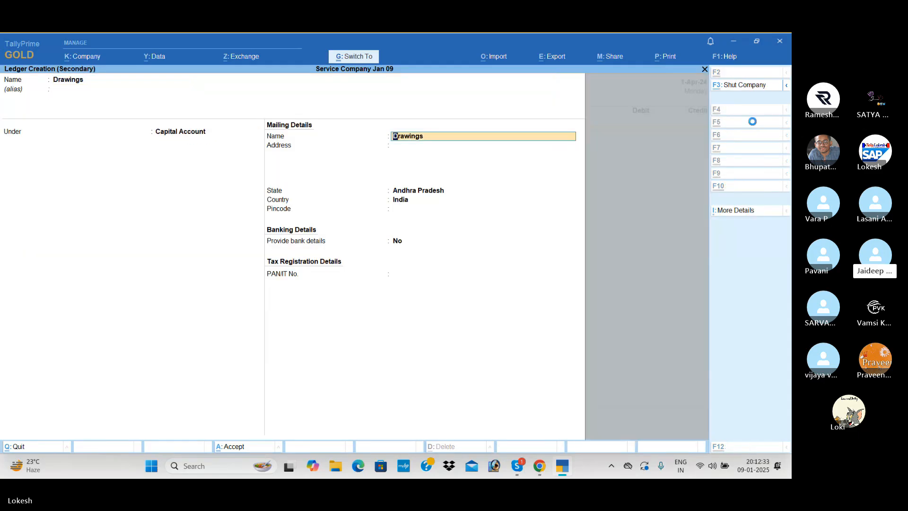
key("ctrl+a")
type("75")
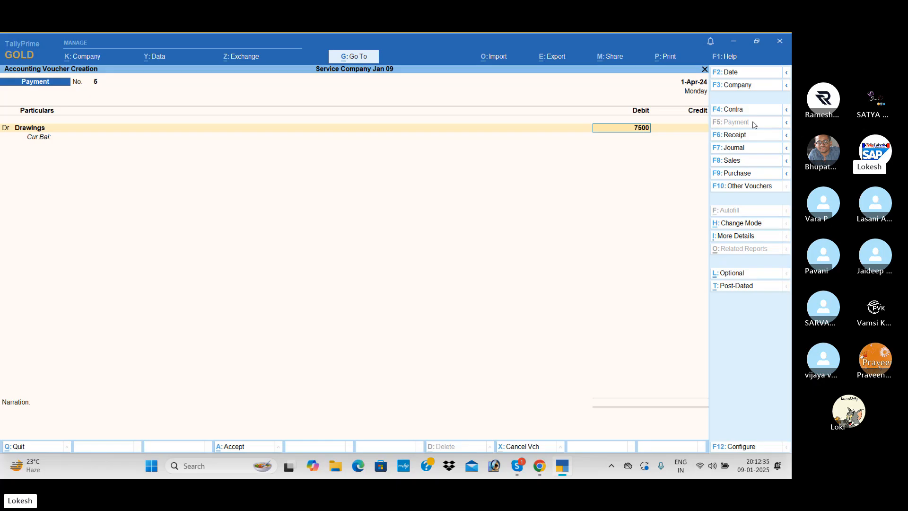
key("Return")
On a second debit line, create an Office Exp ledger under Indirect Expenses and debit it with 750.
type("d")
key("Return")
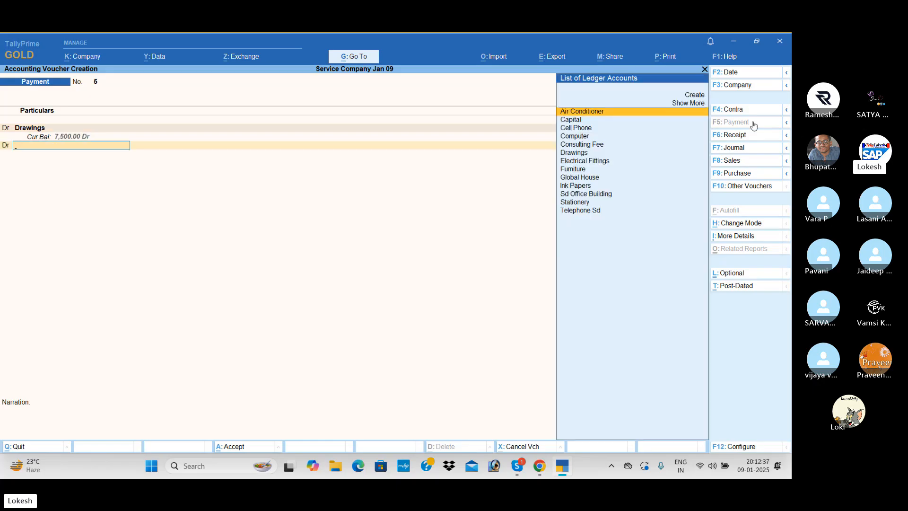
key("alt+c")
type("Office exp")
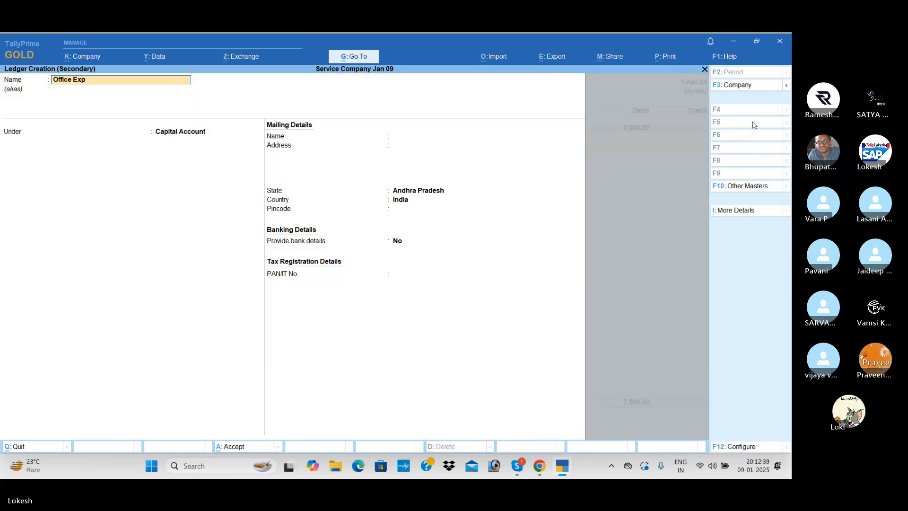
key("Return")
type("Ind")
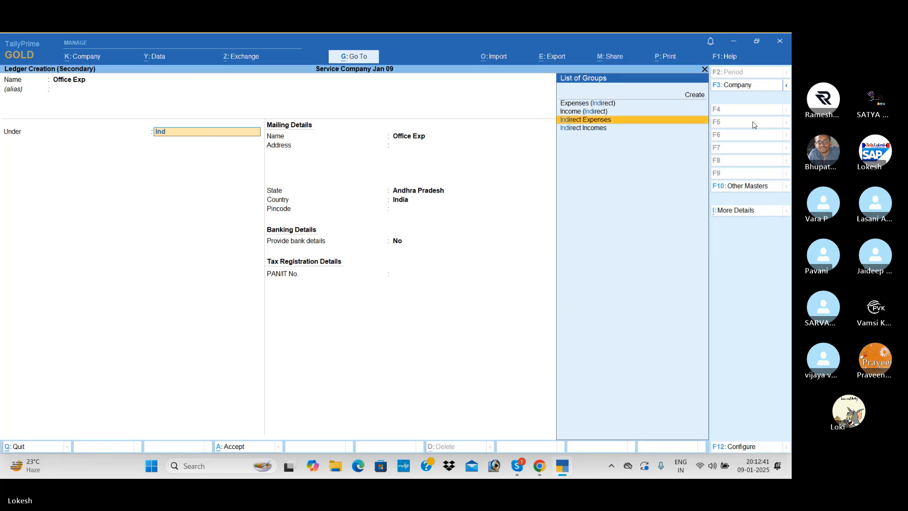
key("Return")
key("ctrl+a")
type("75")
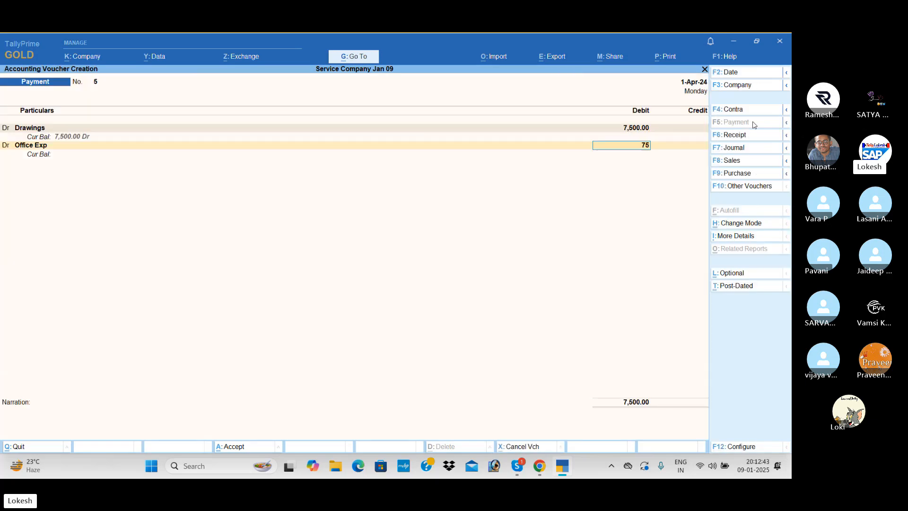
type("0")
key("Return")
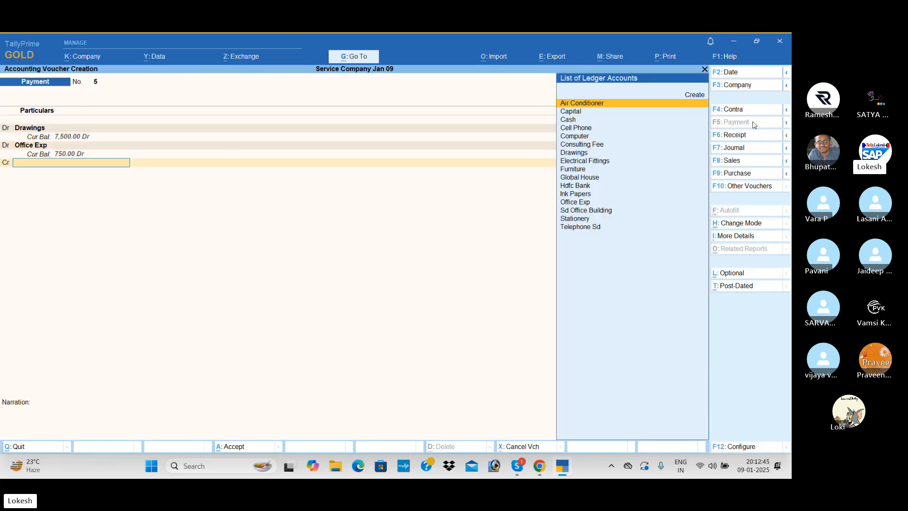
Credit Cash with 8,250, save the payment voucher and leave voucher entry.
key("Down")
key("Return")
key("Return")
key("Return")
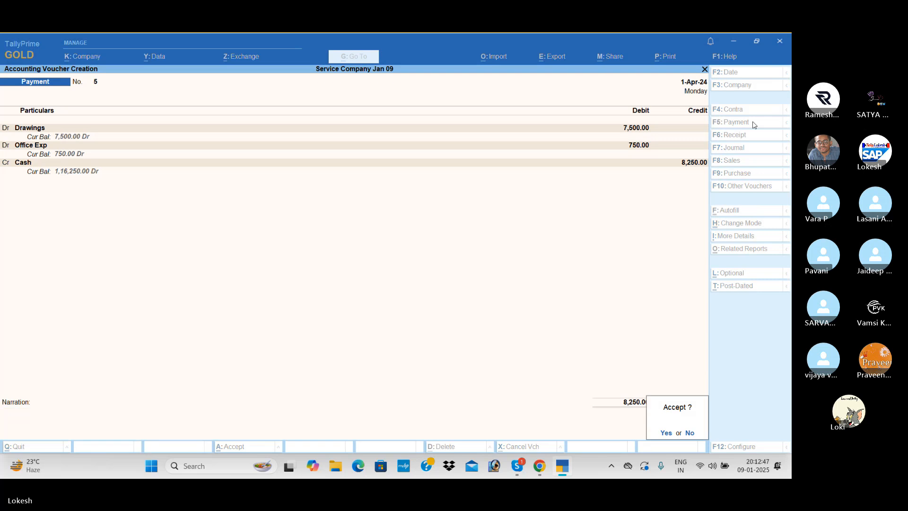
key("Return")
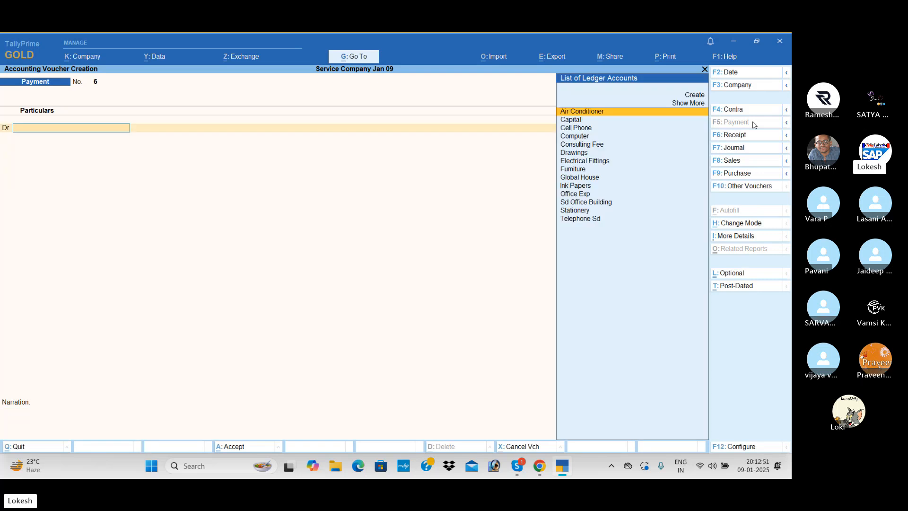
key("Escape")
key("Return")
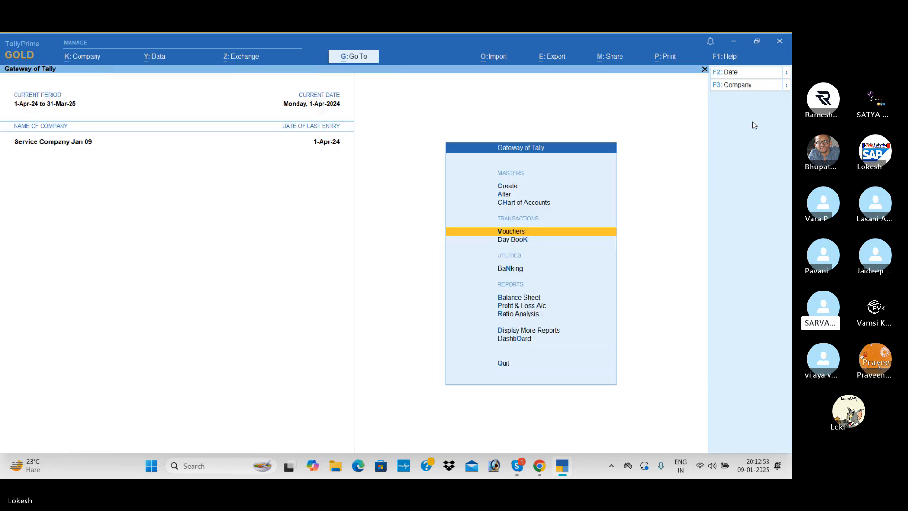
Look through the vouchers in the Day Book and return to the Gateway of Tally.
key("Down")
key("Return")
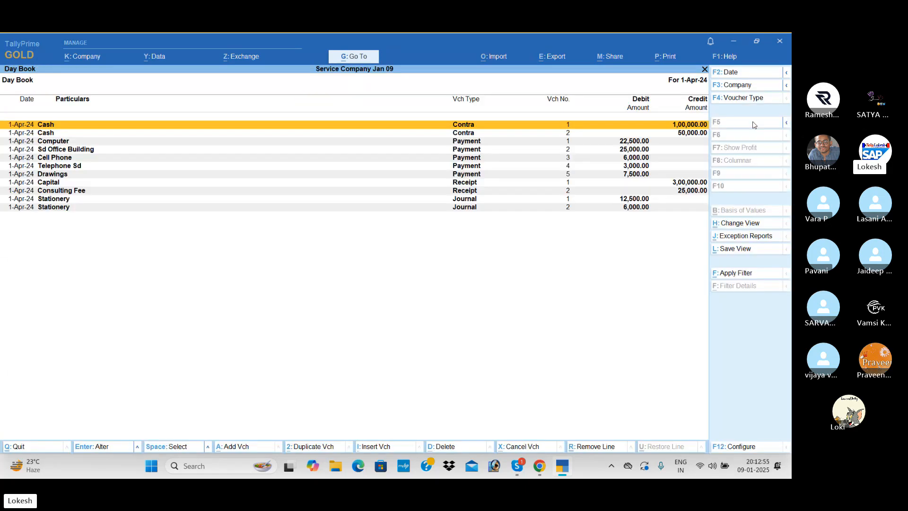
key("Down")
key("Down")
key("Down")
key("Down")
key("Down")
key("Down")
key("Down")
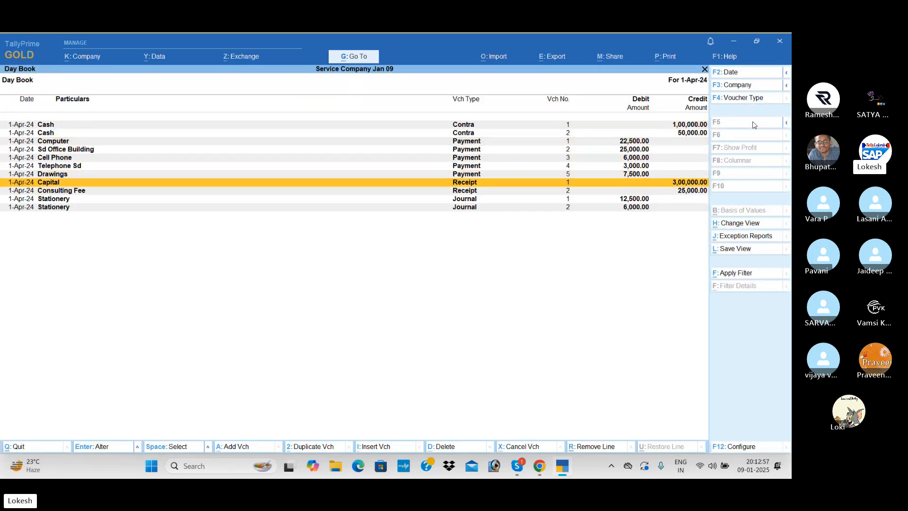
key("Escape")
Show the Profit & Loss A/c report in detailed format.
key("Down")
key("Down")
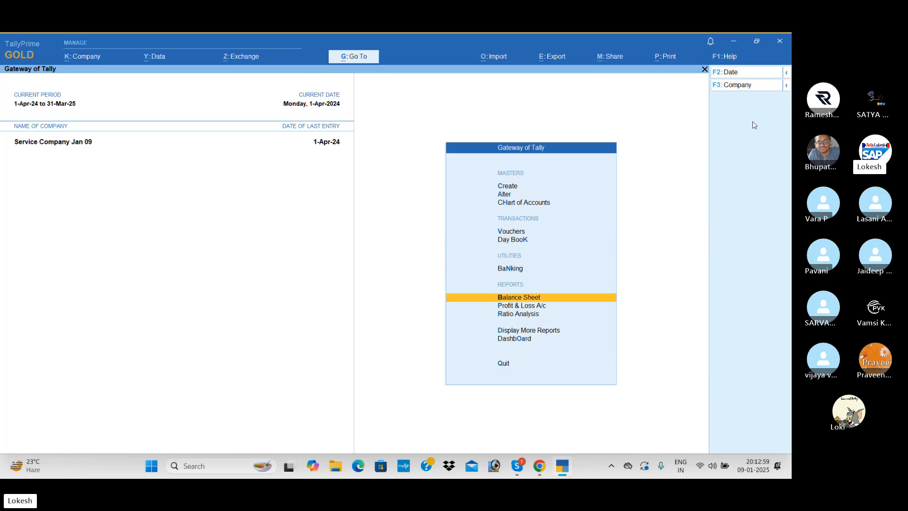
key("Down")
key("Return")
key("alt+f5")
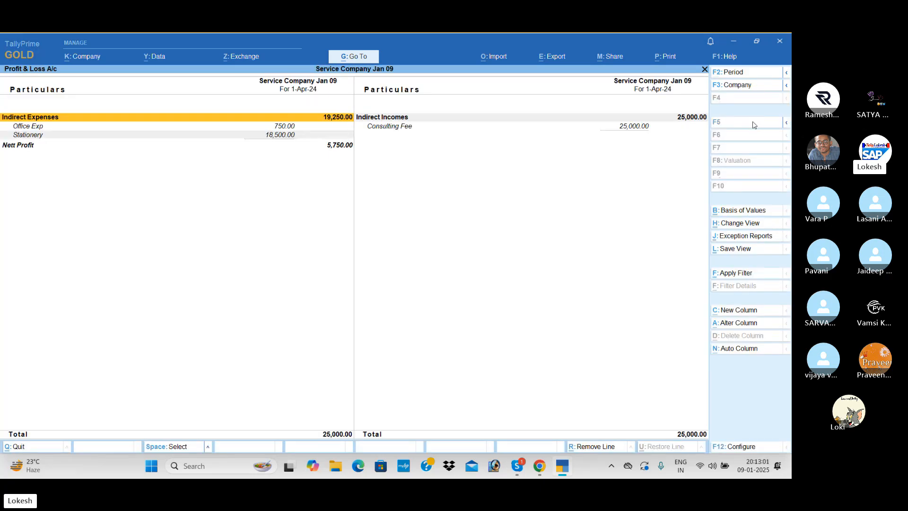
Examine the indirect expenses, Nett Profit and Consulting Fee lines of the Profit & Loss A/c and close the report.
key("Down")
key("Down")
key("Down")
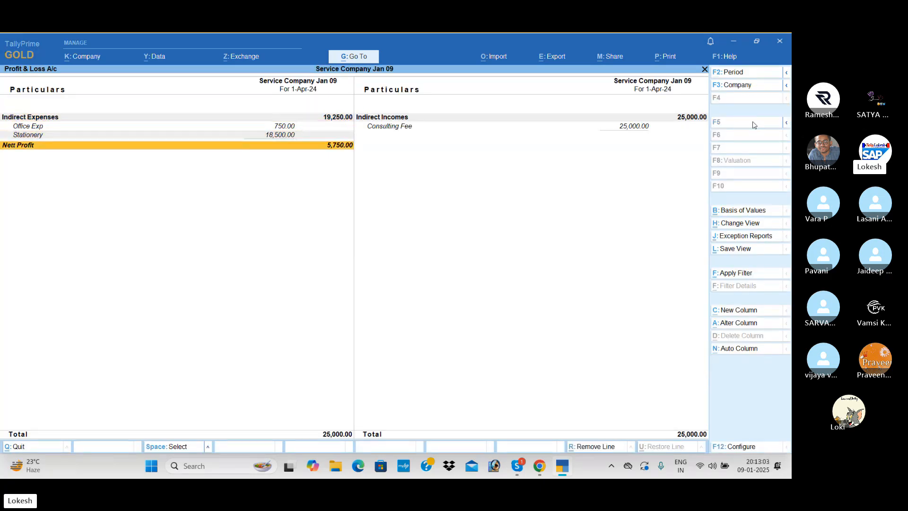
key("Right")
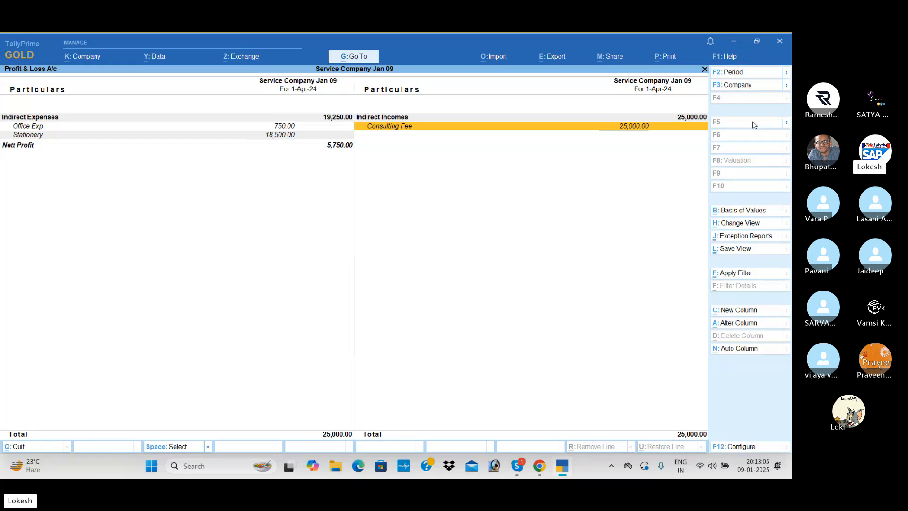
key("Up")
key("Left")
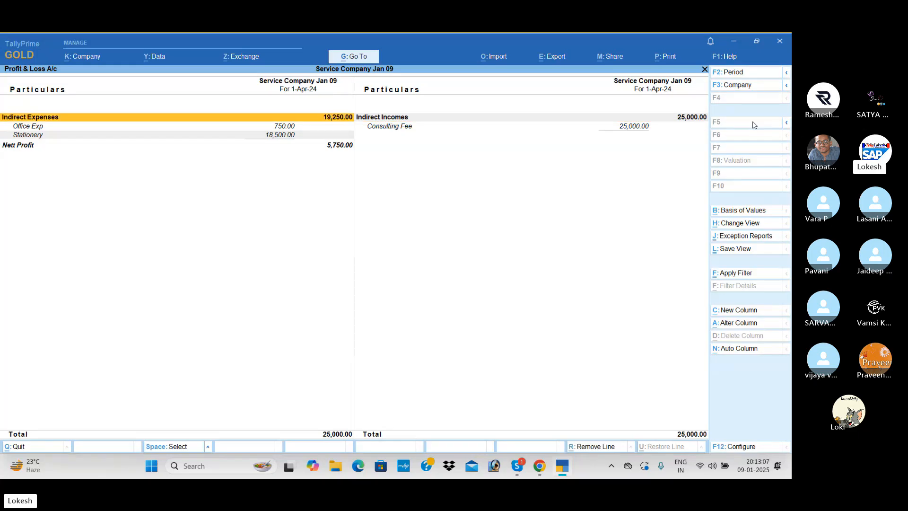
key("Down")
key("Down")
key("Down")
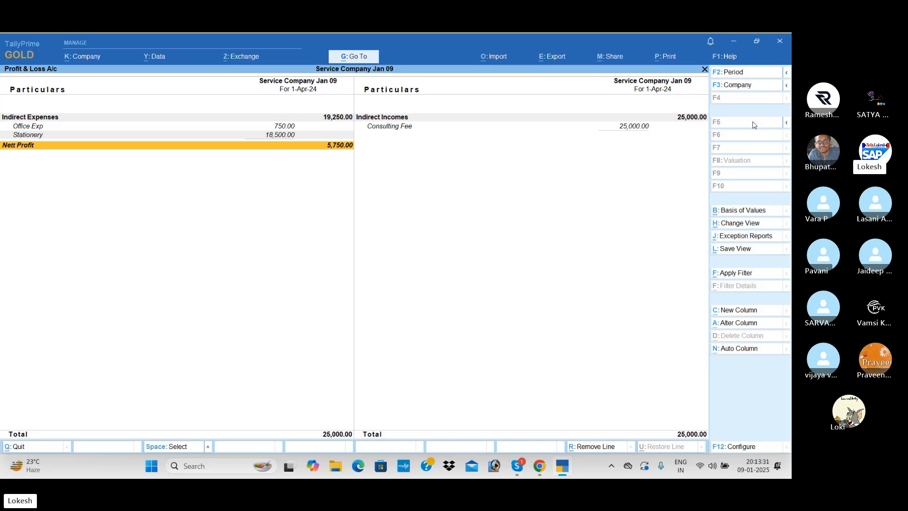
key("Escape")
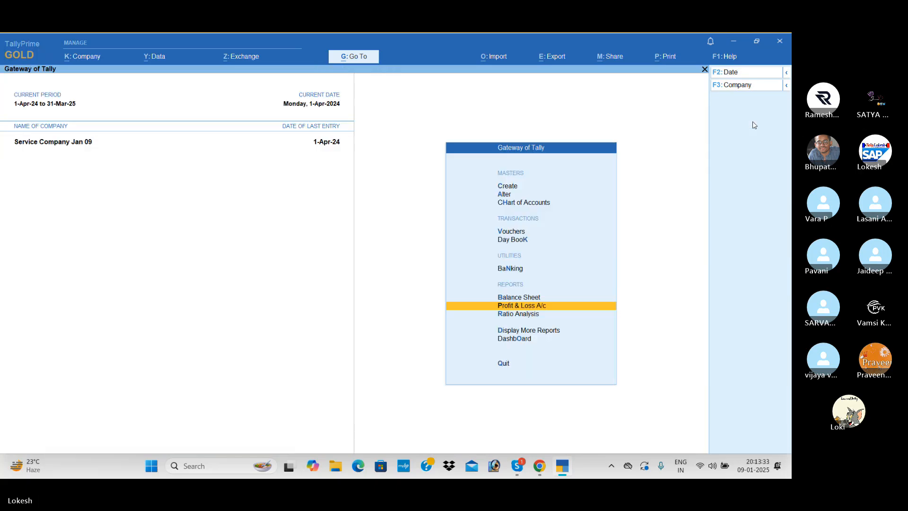
View the company's Dashboard and close it.
key("Down")
key("Down")
key("Down")
key("Return")
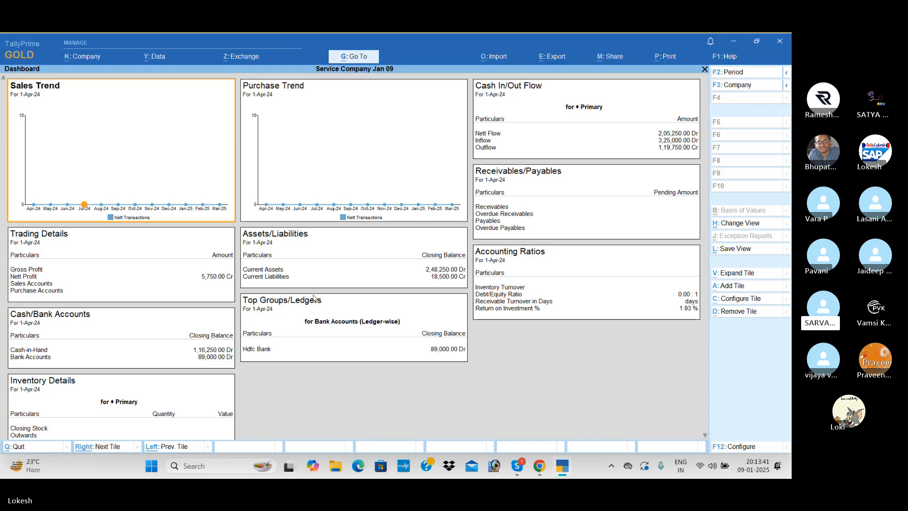
key("Escape")
View the Trial Balance in detailed format and close it.
key("Up")
key("Return")
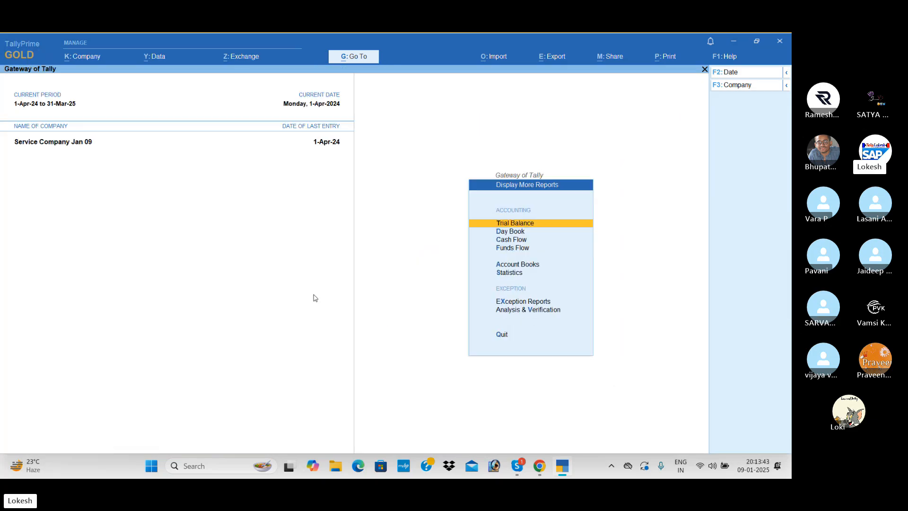
key("Return")
key("alt+F5")
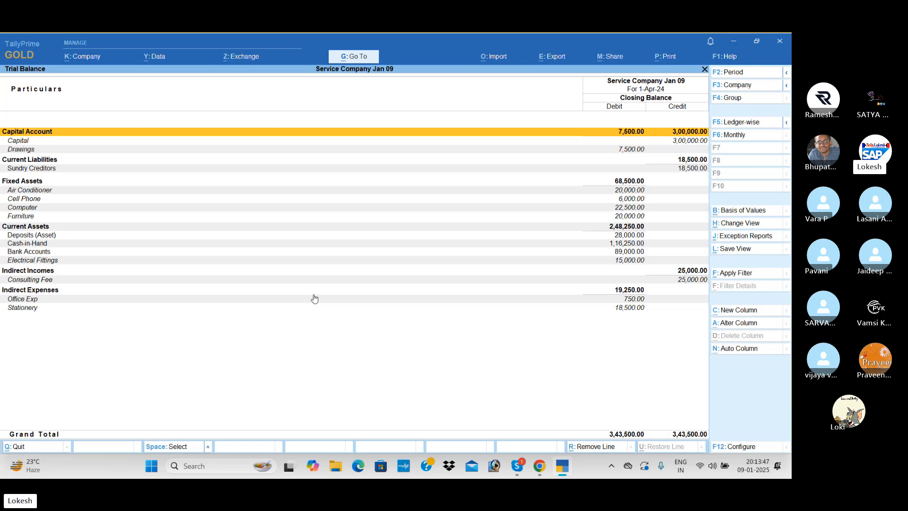
key("Escape")
Open the Cash/Bank Summary from the account books.
key("Down")
key("Down")
key("Down")
key("Down")
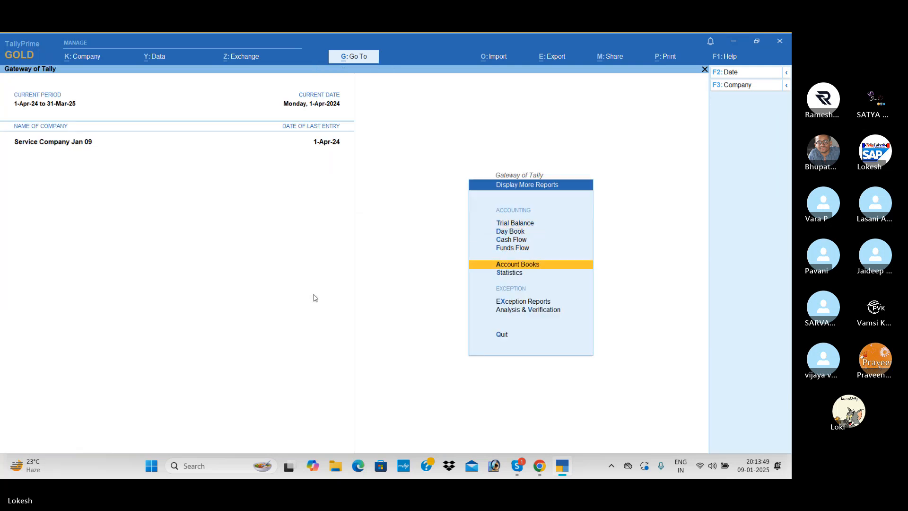
key("Return")
key("Return")
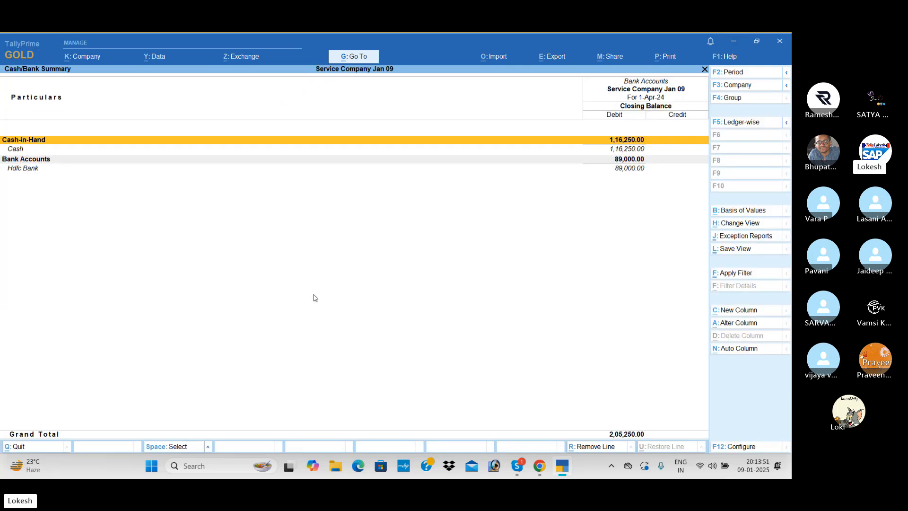
Close the Cash/Bank Summary, then view the Purchase Register and close it.
key("Escape")
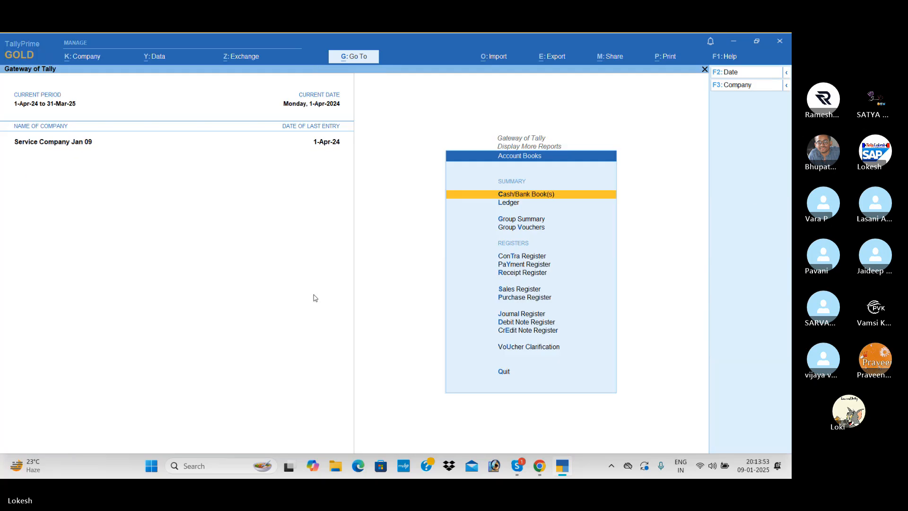
key("Down")
key("Down")
key("Down")
key("Down")
key("Down")
key("Down")
key("Down")
key("Down")
key("Return")
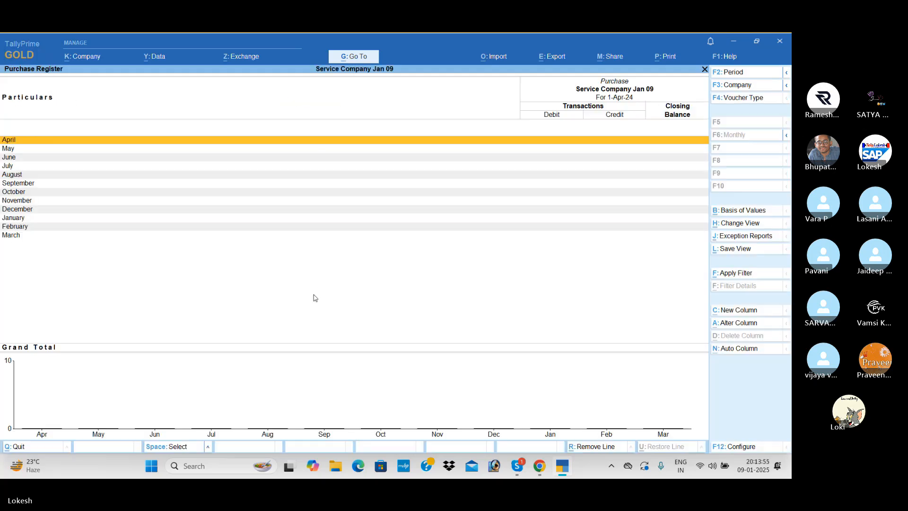
key("Escape")
View the April receipt vouchers in the Receipt Register and close the register.
key("Up")
key("Up")
key("Return")
key("Return")
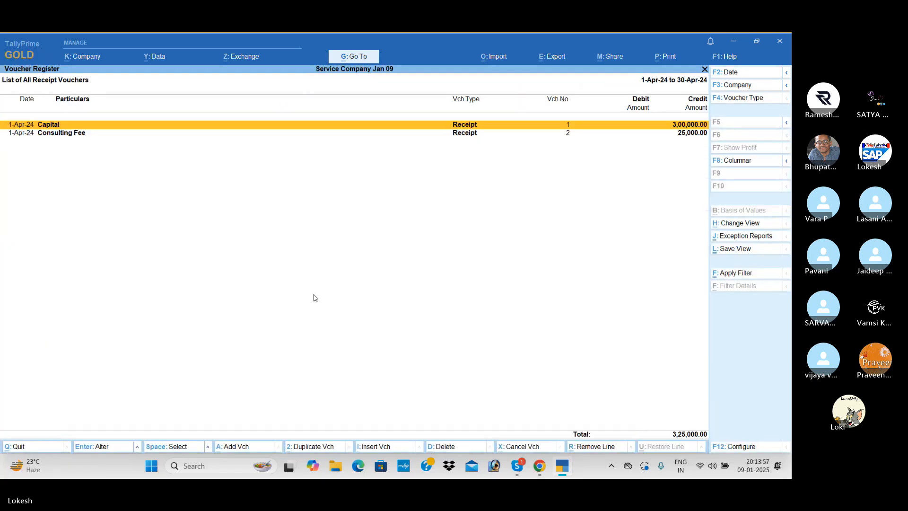
key("Escape")
key("Escape")
View the April payment vouchers in the Payment Register and close the register.
key("Up")
key("Return")
key("Return")
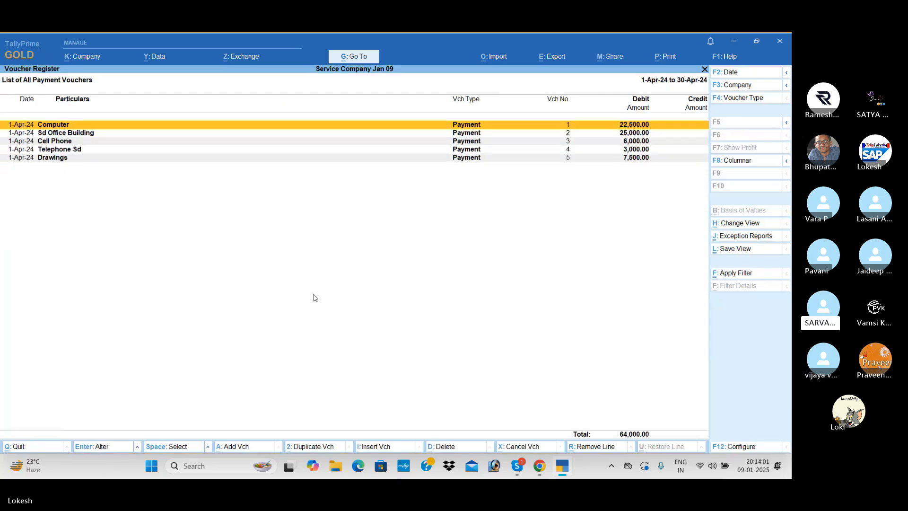
key("Escape")
key("Escape")
View the April contra vouchers in the Contra Register and return to the Gateway of Tally.
key("Up")
key("Return")
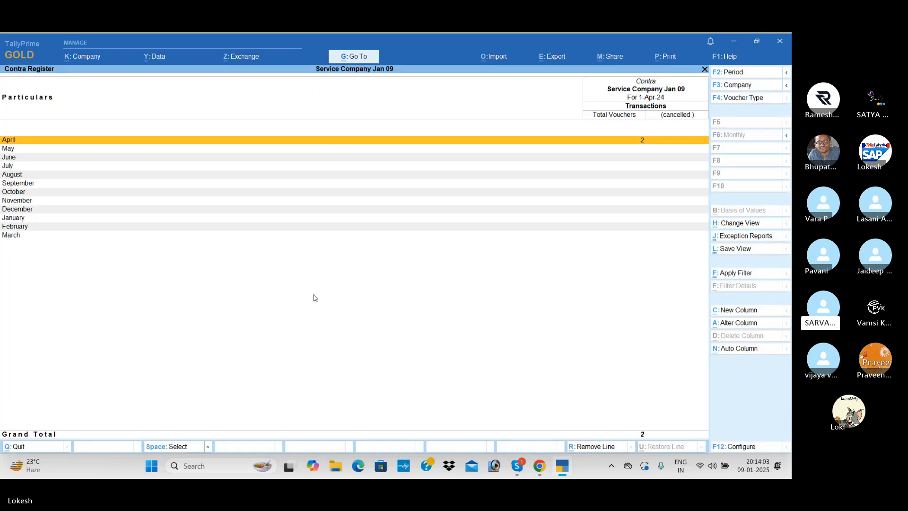
key("Return")
key("Escape")
key("Escape")
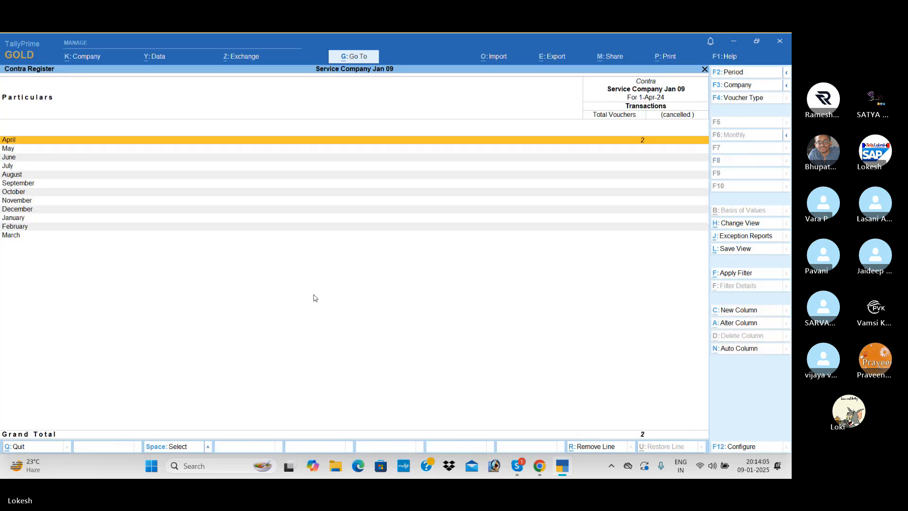
key("Escape")
key("Escape")
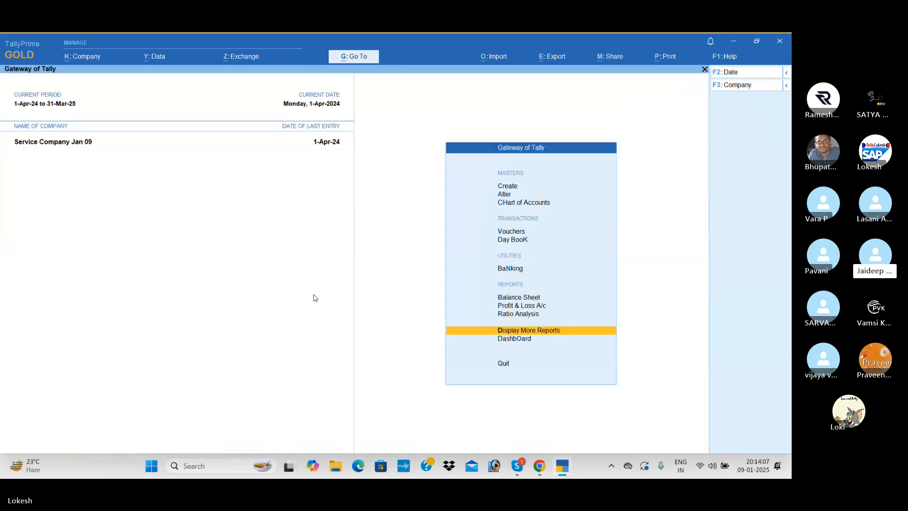
Start a new payment voucher and set its date to 1-May-24.
key("Up")
key("Up")
key("Up")
key("Up")
key("Up")
key("Up")
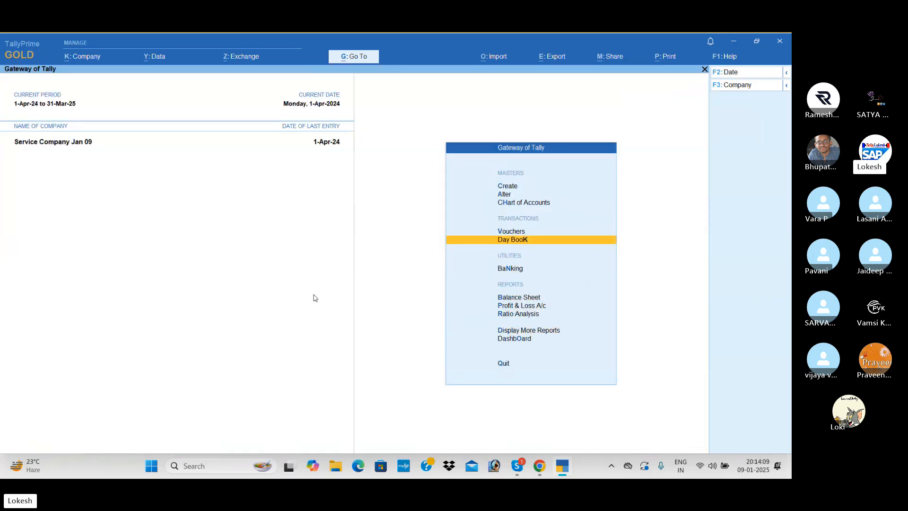
key("Return")
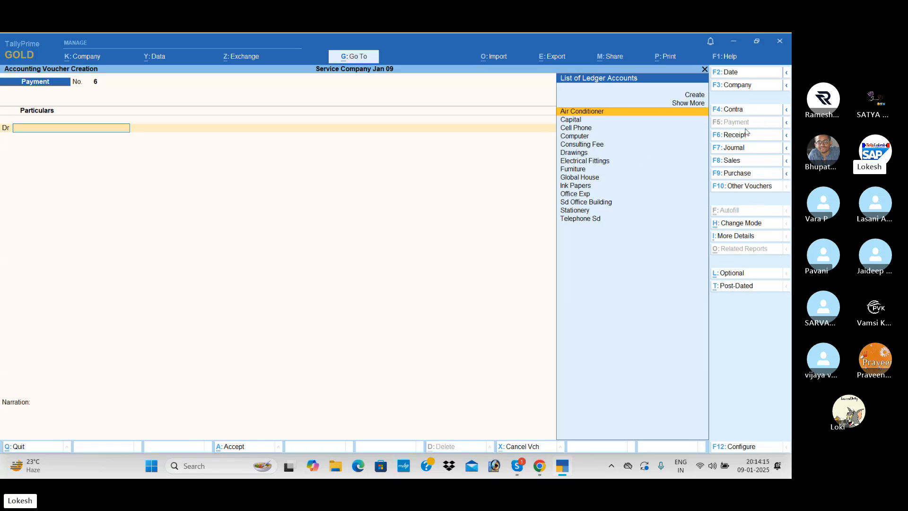
left_click(740, 77)
type("9-1")
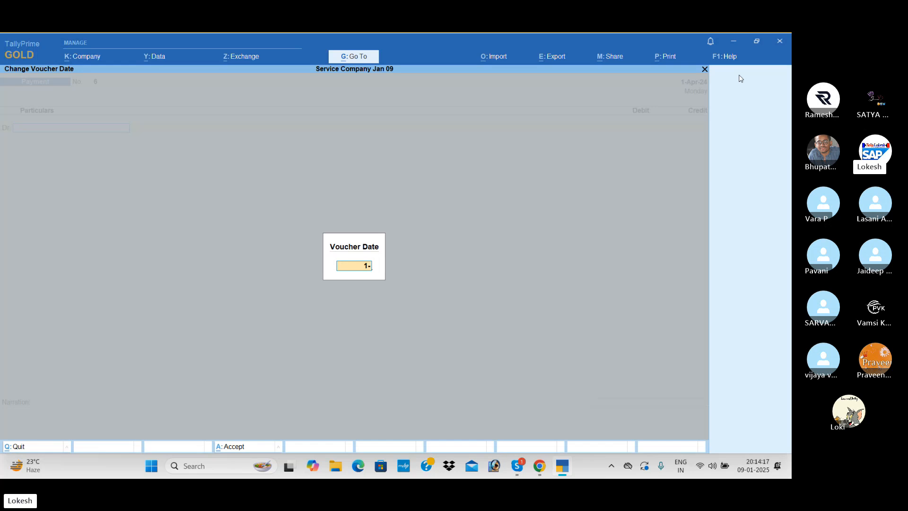
key("Return")
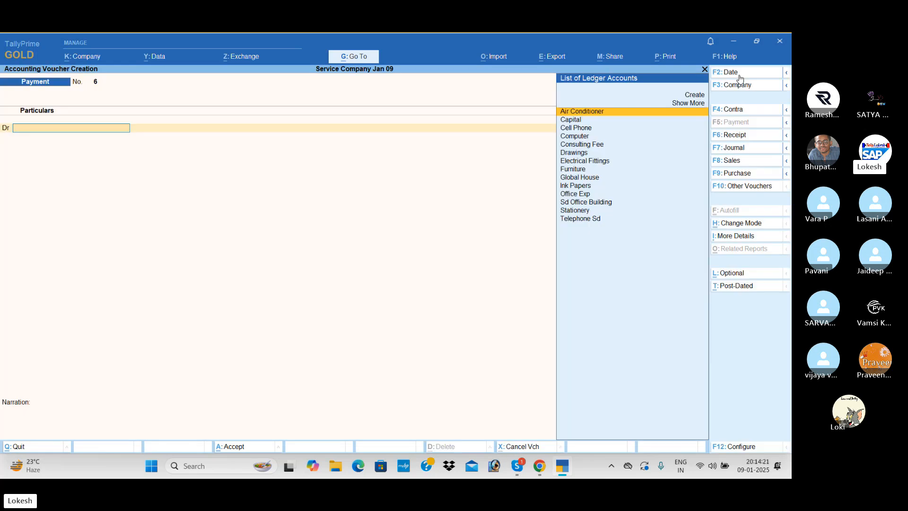
Record the payment by debiting Ink Papers 6,000 and crediting Cash 6,000, and save the voucher.
type("in")
key("Return")
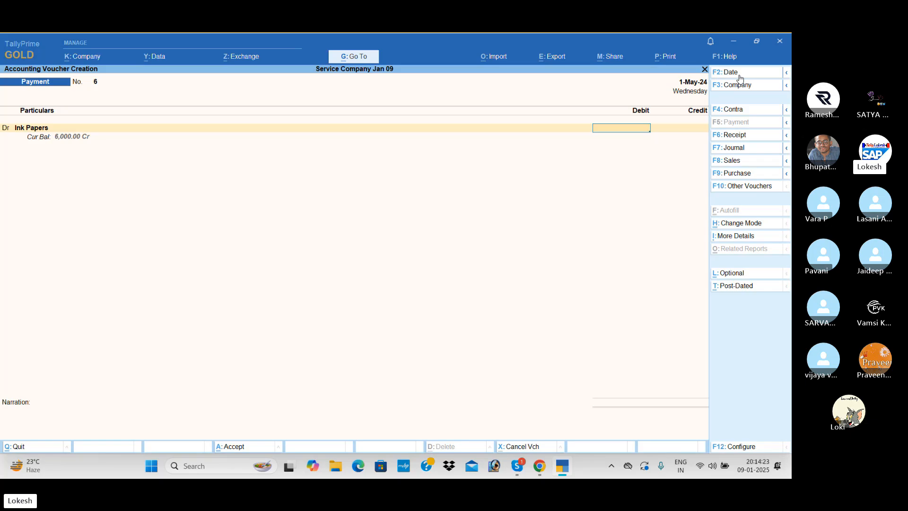
type("6000")
key("Return")
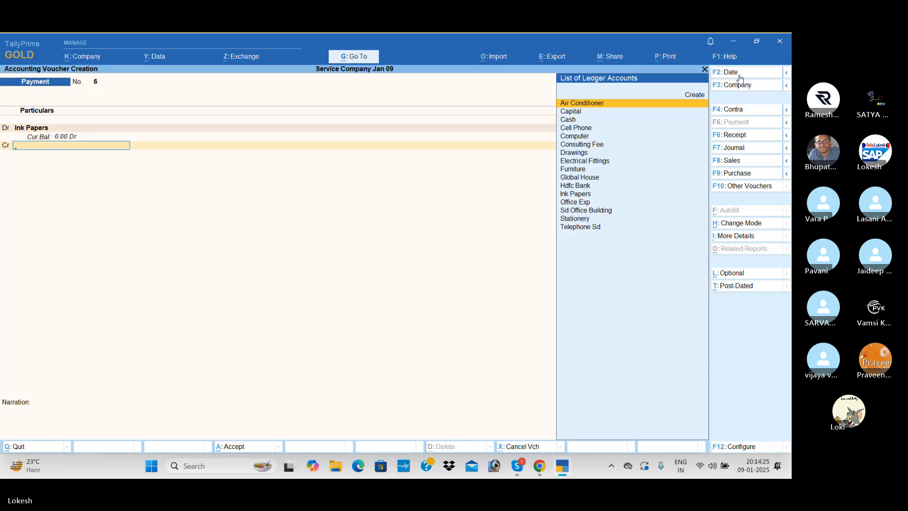
key("Down")
key("Down")
key("Return")
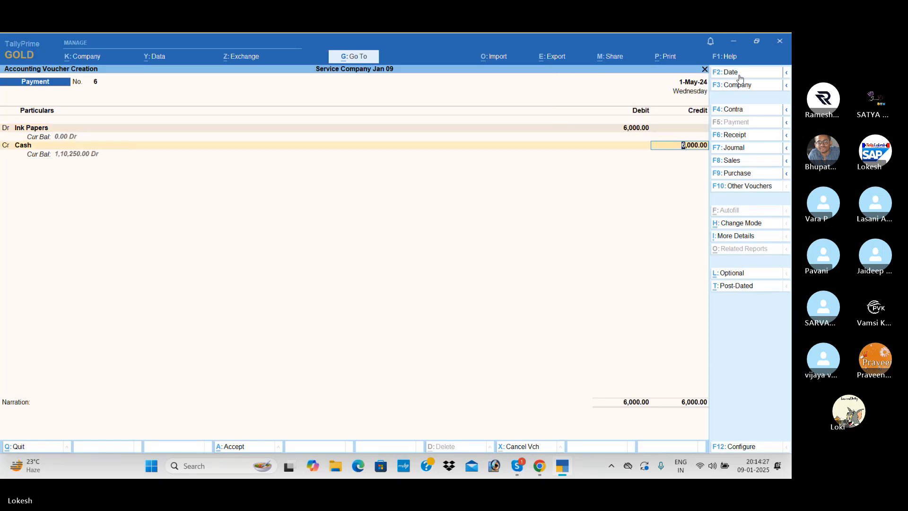
key("Return")
key("Return")
Create an Office Rent ledger under Indirect Expenses within a new payment voucher and debit it 2,500.
key("alt+c")
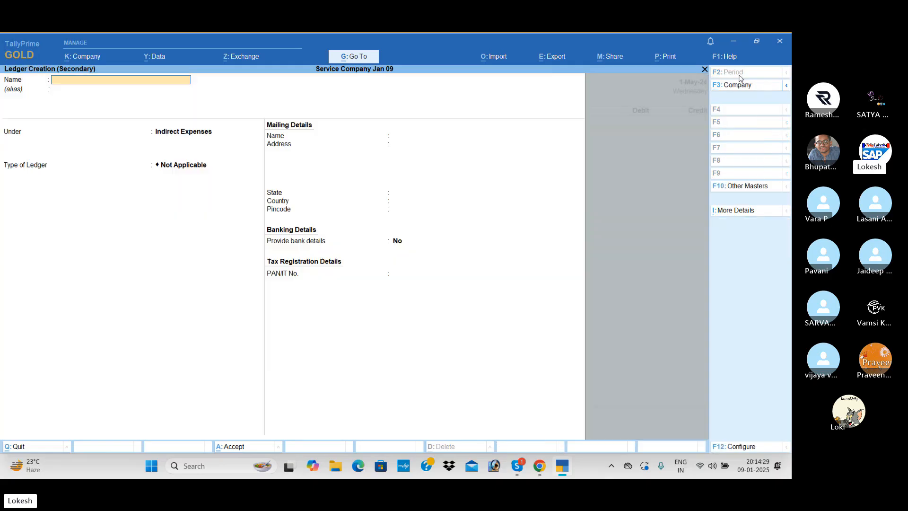
type("Office Rent")
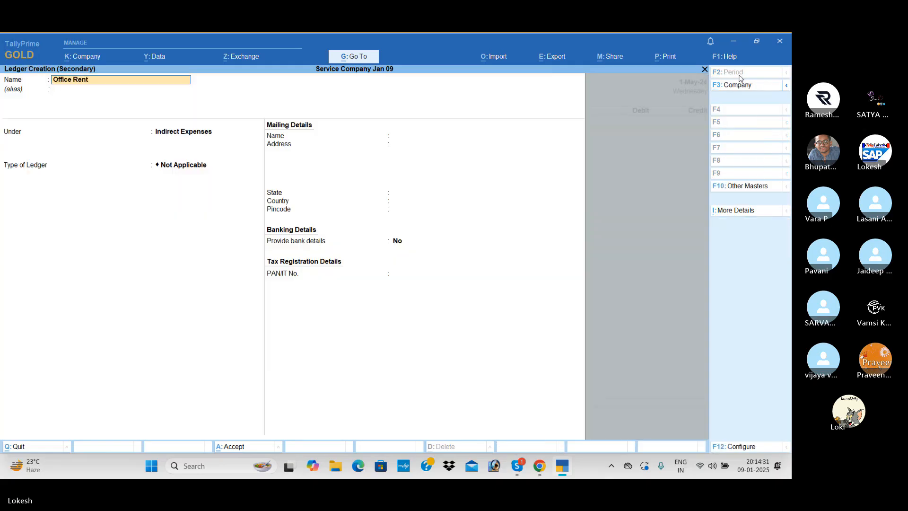
key("Return")
key("Return")
key("ctrl+a")
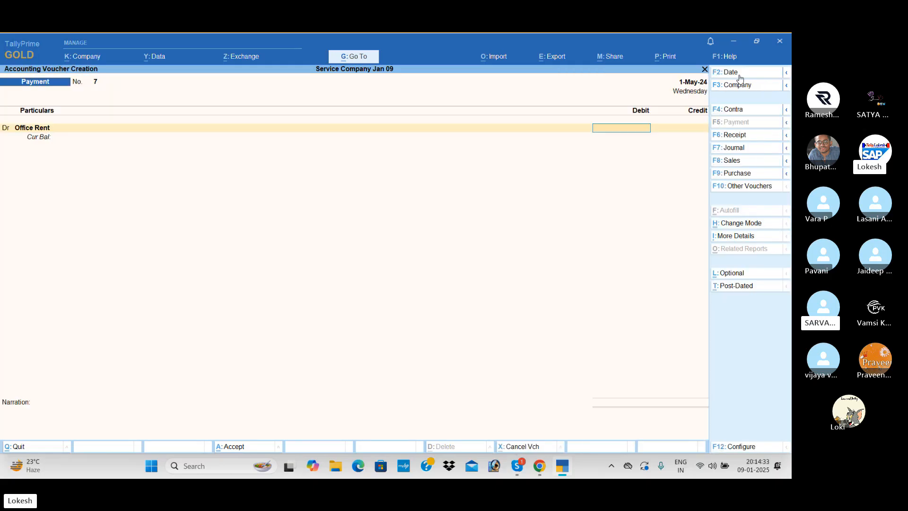
type("2500")
key("Return")
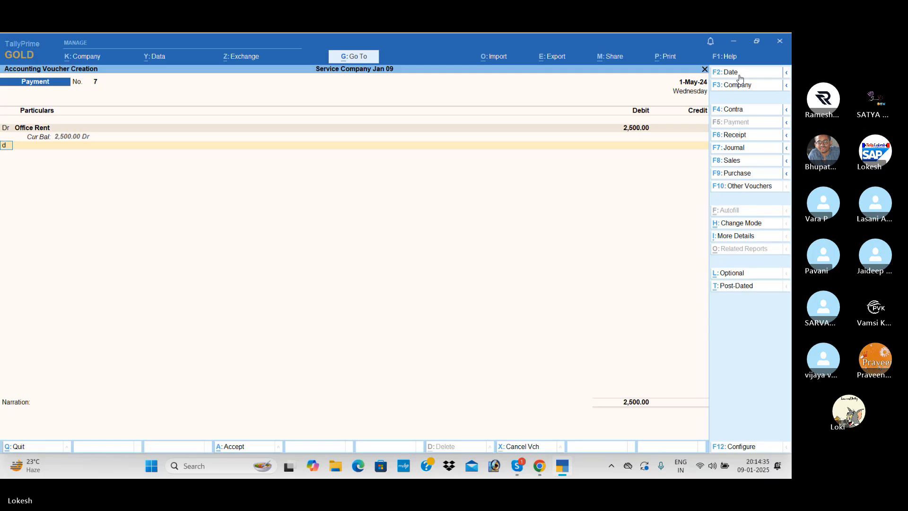
Create a Salaries ledger under Indirect Expenses as the second debit line and debit it 10,400.
key("alt+c")
type("S")
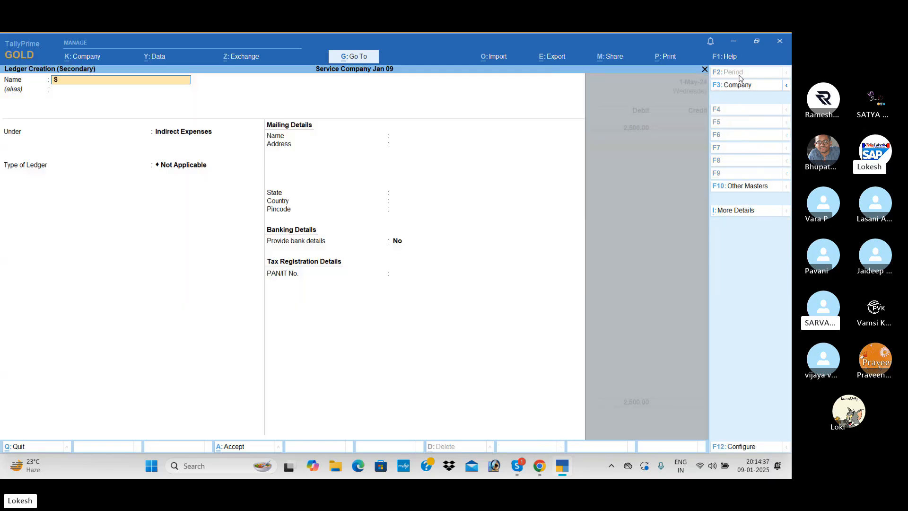
type("alaries")
key("Return")
key("Return")
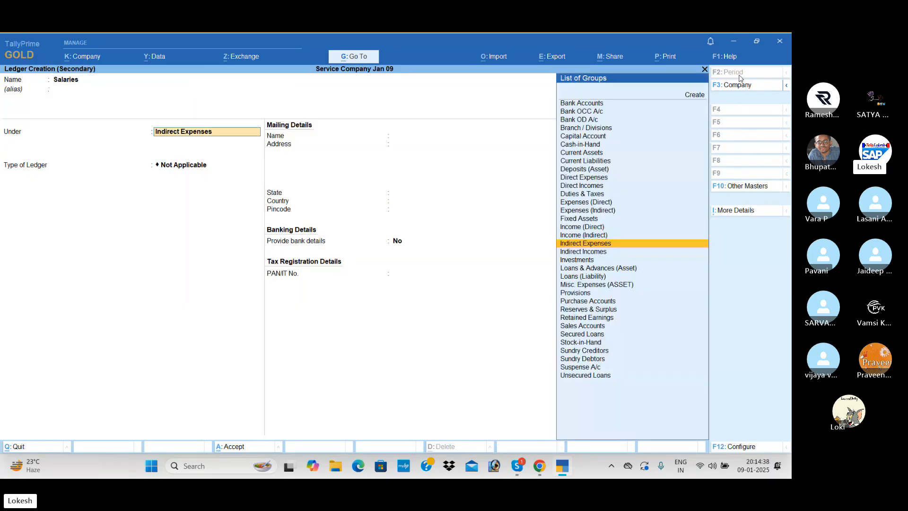
key("ctrl+a")
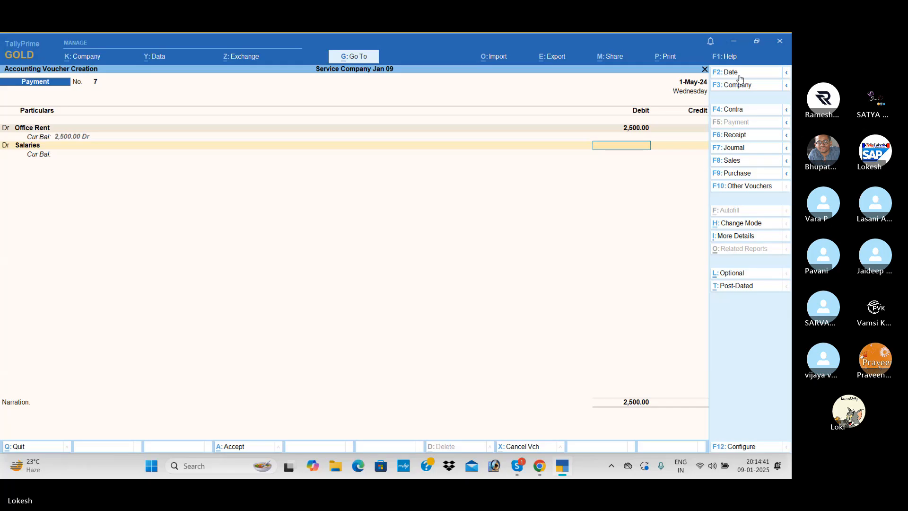
type("10400")
key("Return")
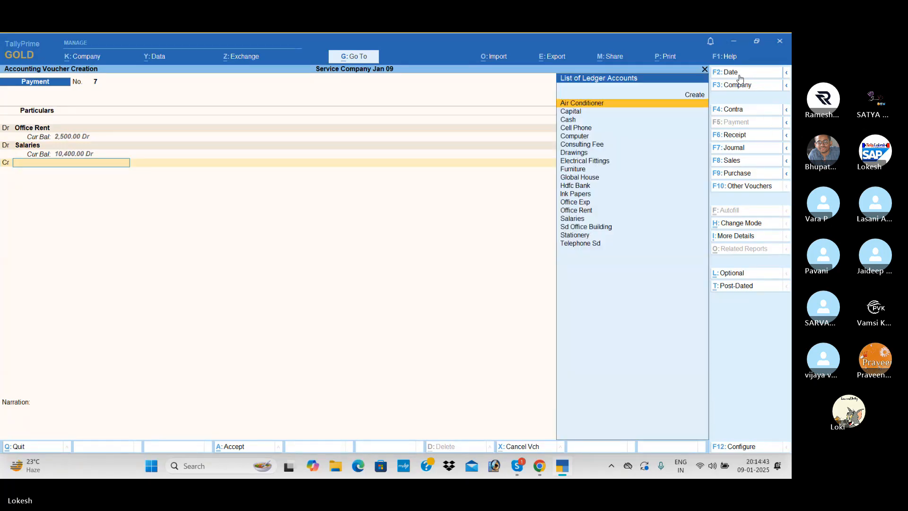
Credit Hdfc Bank with 12,900, leave the narration blank and accept the rent and salaries payment voucher.
type("h")
key("Return")
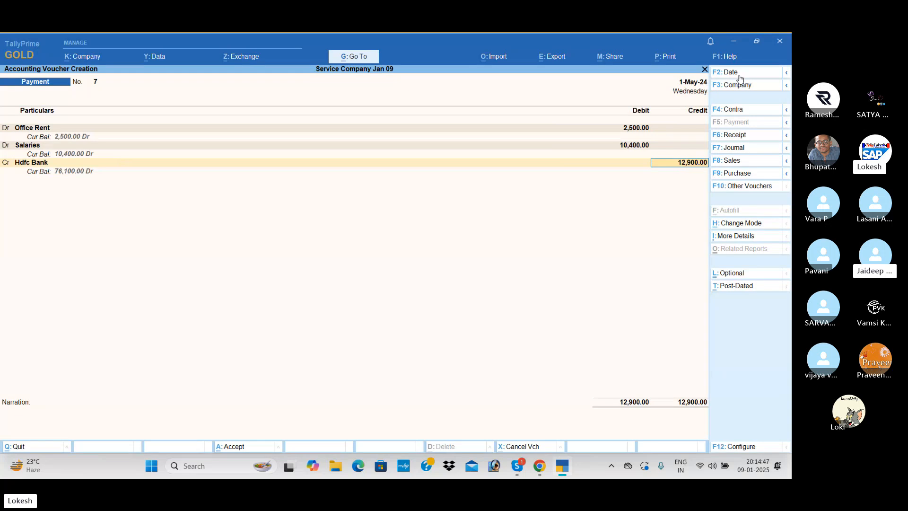
key("Return")
key("Return")
key("Return")
key("Return")
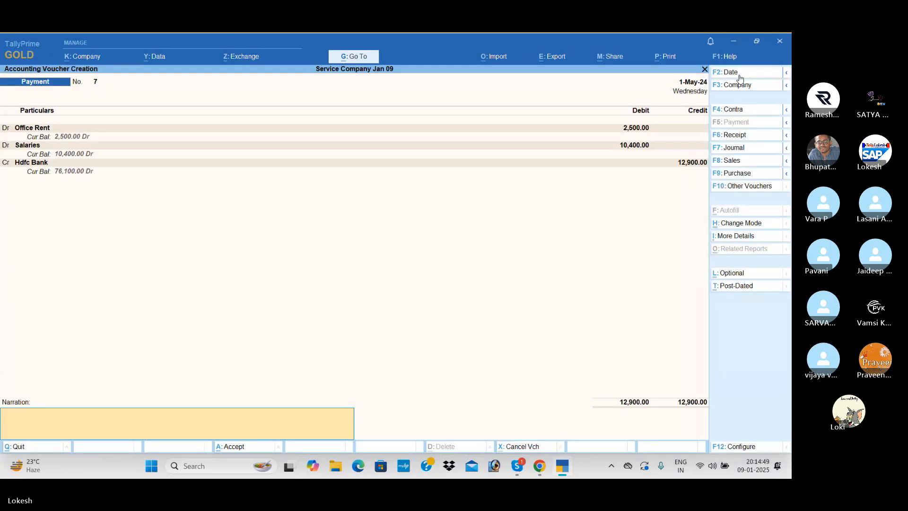
key("Return")
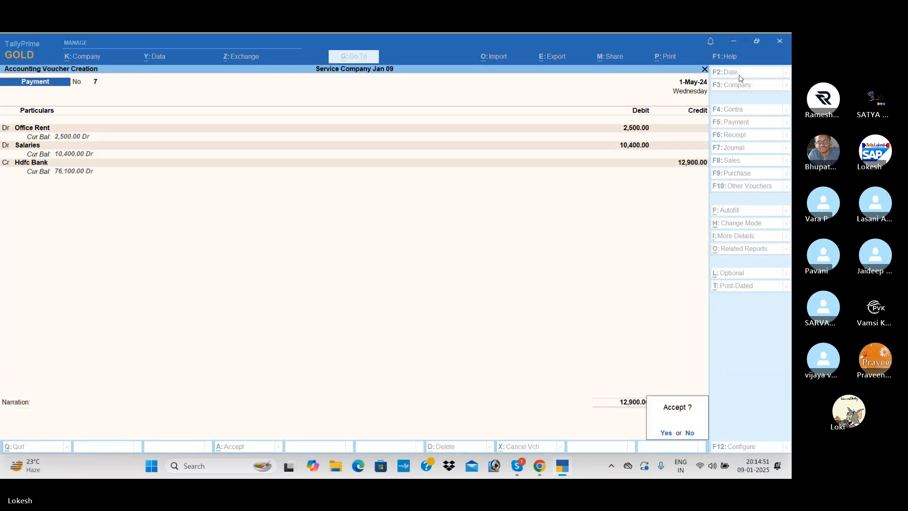
key("Return")
Create a Telephone Bill ledger under Indirect Expenses within a new payment voucher and debit it 1,250.
key("alt+c")
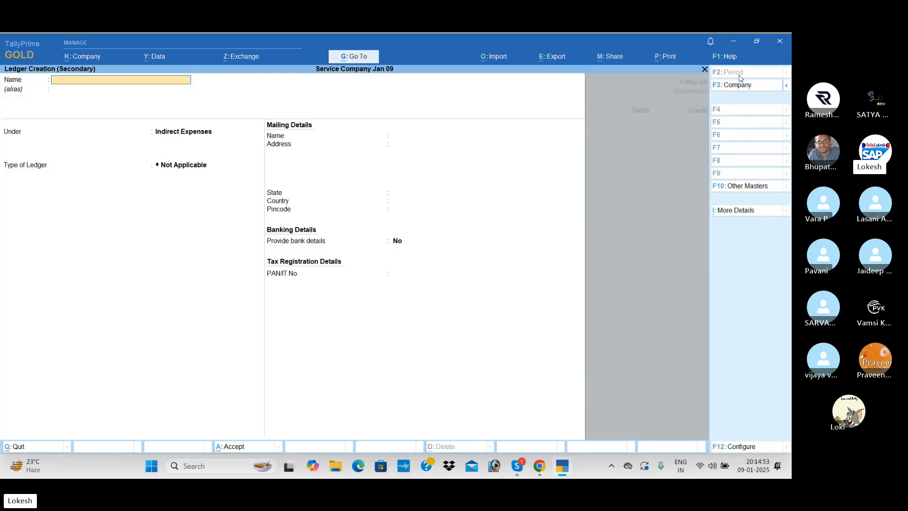
type("Telephohe")
key("BackSpace")
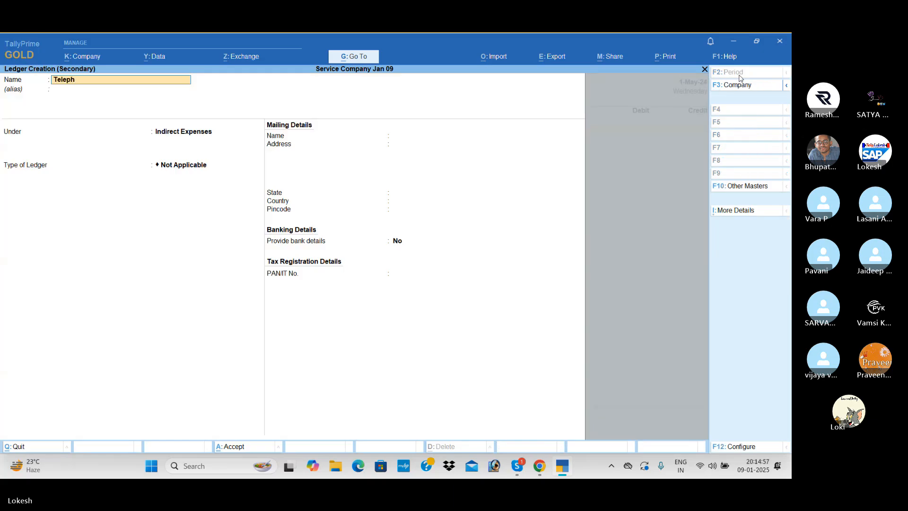
type("one Bill")
key("Return")
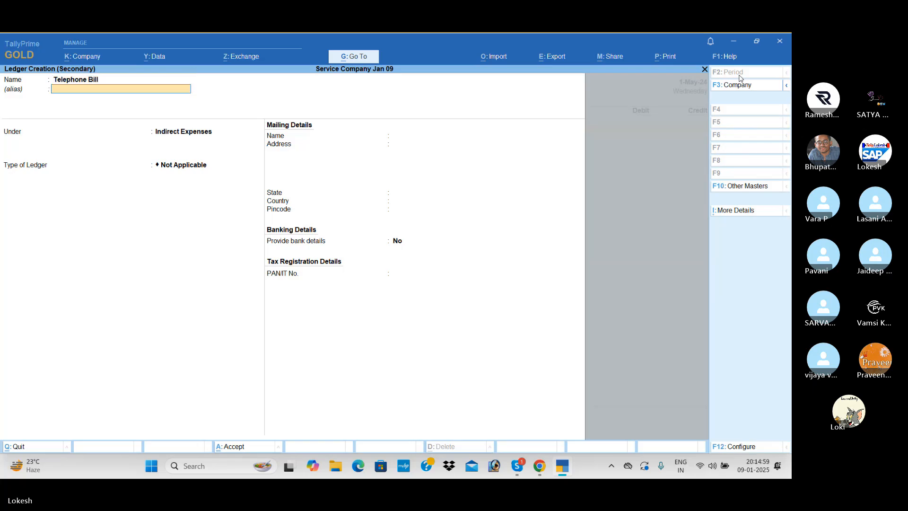
key("Return")
key("ctrl+a")
type("1")
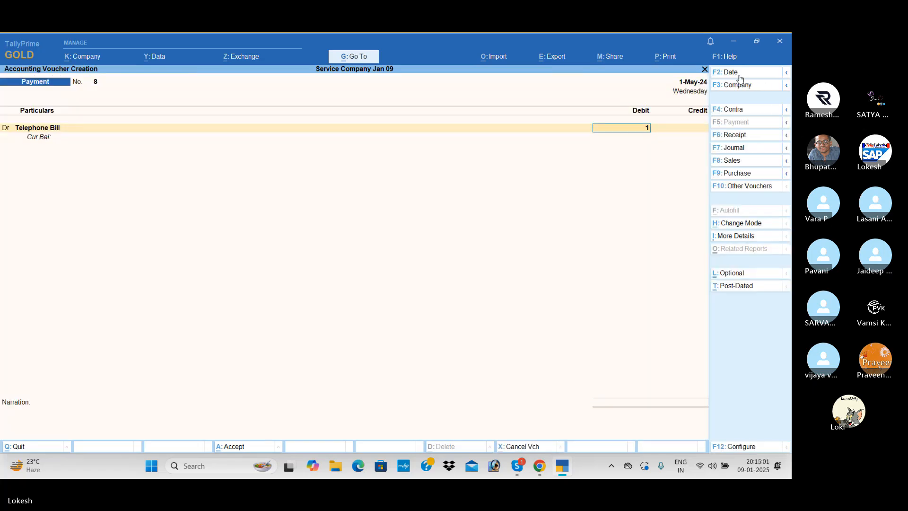
type(",250")
key("Return")
Create a Conveyance Bill ledger under Indirect Expenses as the second debit line and debit it 650.
key("alt+c")
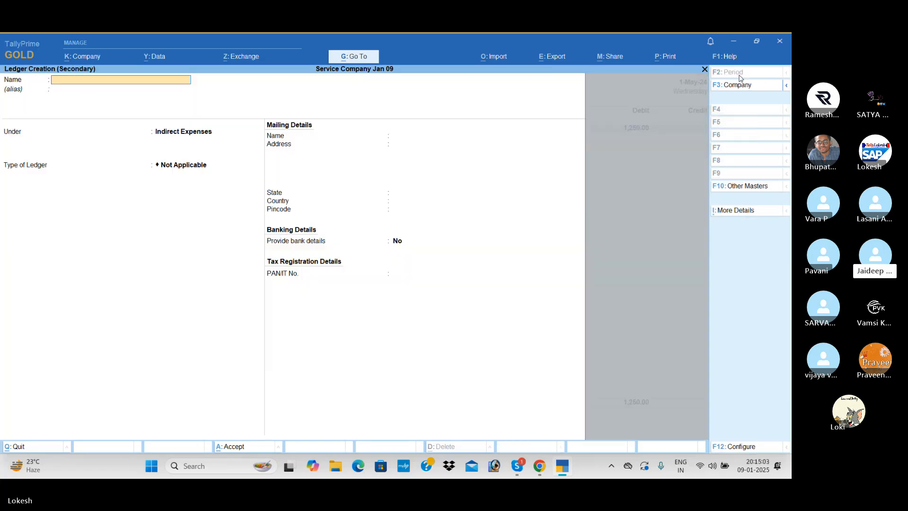
type("Conveyance Bill")
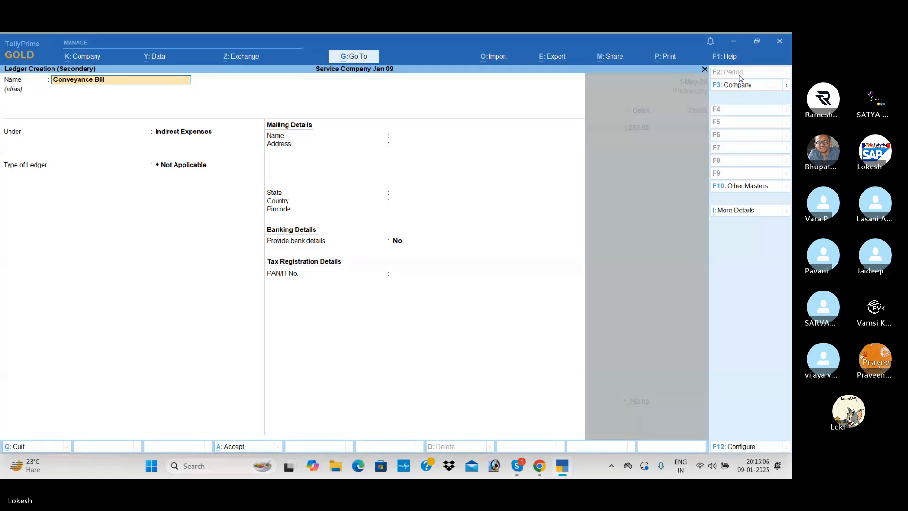
key("Return")
key("Return")
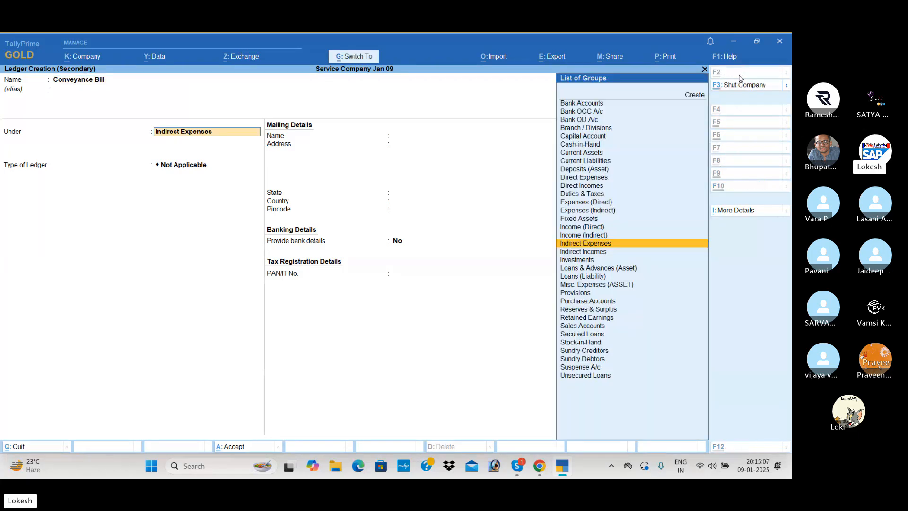
key("ctrl+a")
type("6")
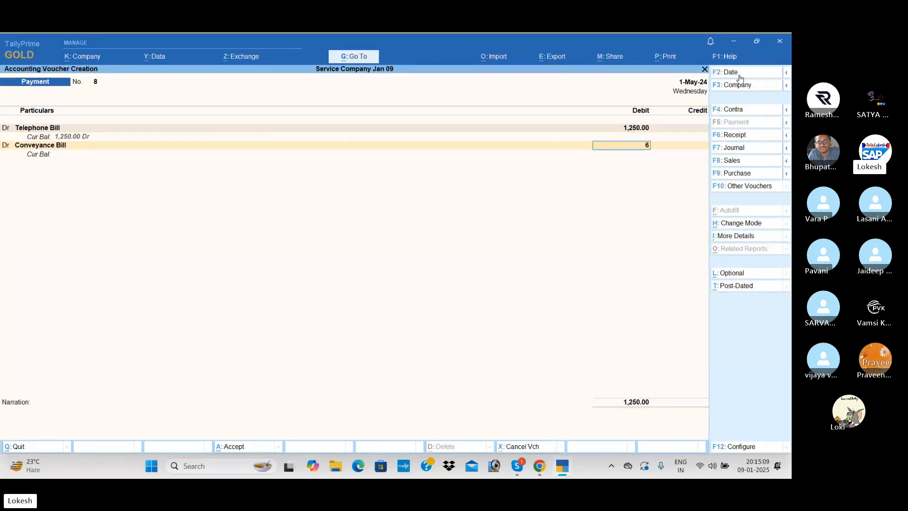
type("50")
key("Return")
Credit Cash with 1,900 in the telephone and conveyance payment voucher.
key("Return")
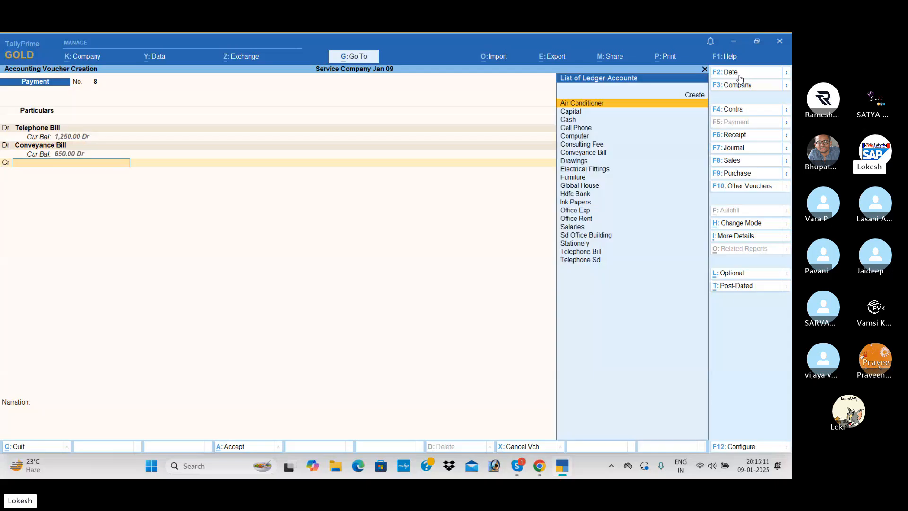
key("Down")
key("Return")
key("Return")
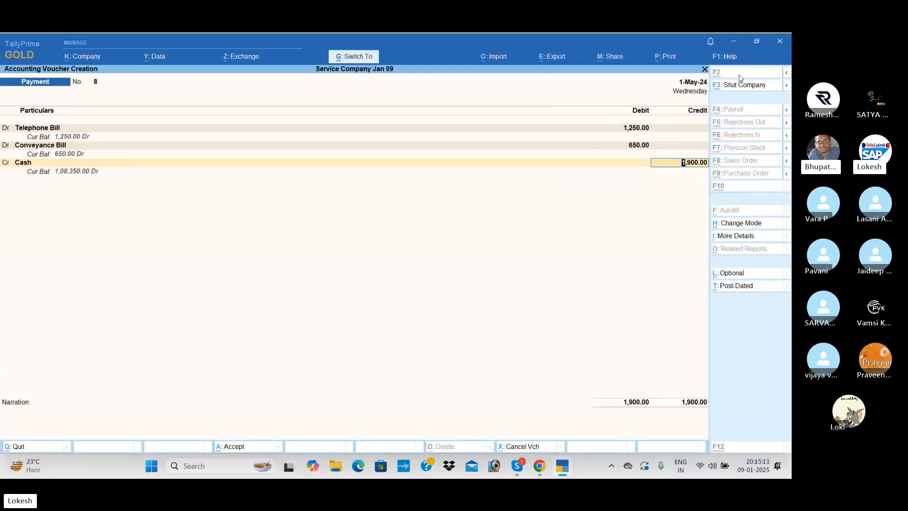
Save the telephone and conveyance payment, and record a 12,500 payment to Global House from Hdfc Bank.
key("Return")
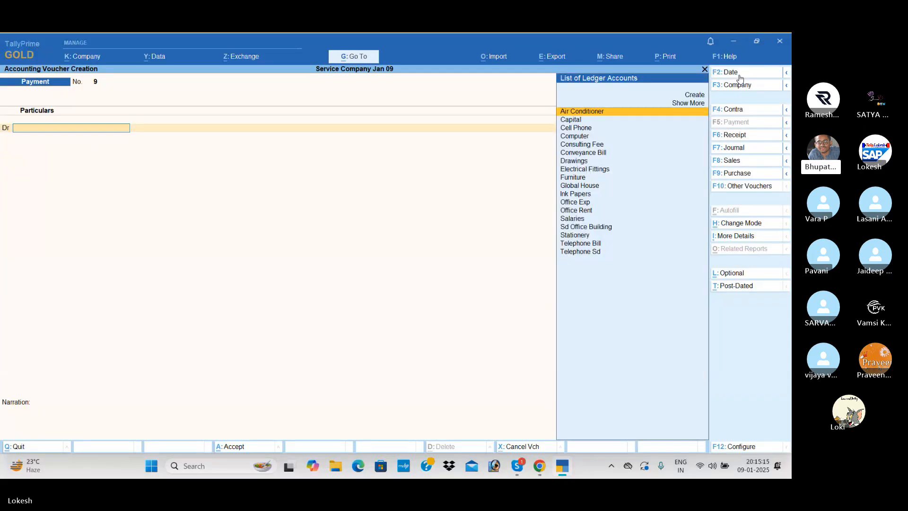
type("gl")
key("Return")
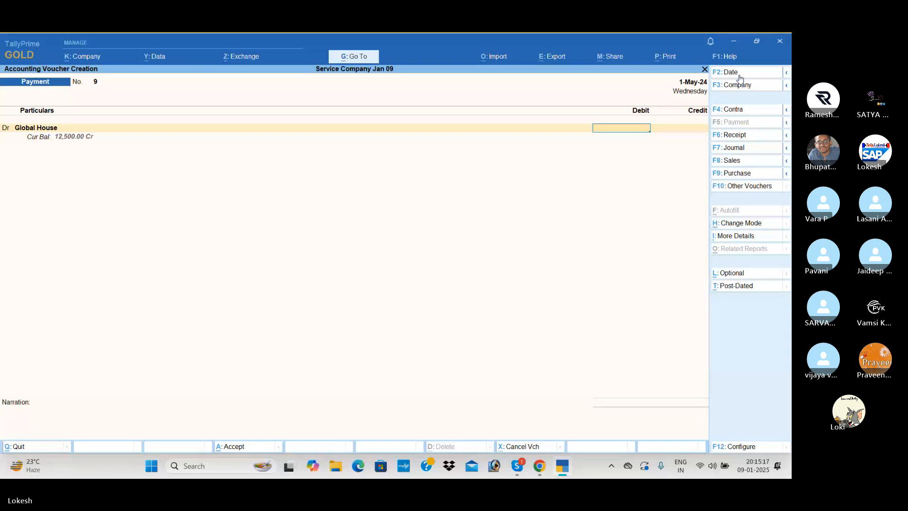
type("12500")
key("Return")
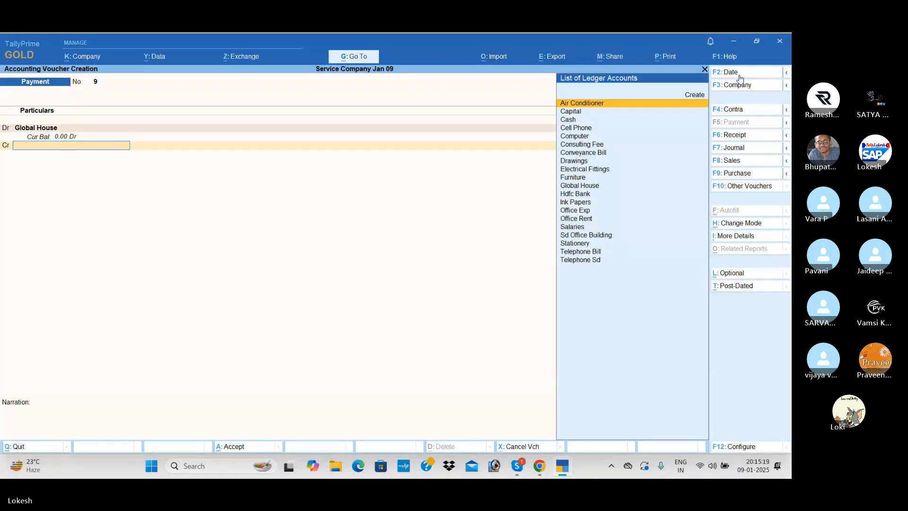
type("h")
key("Return")
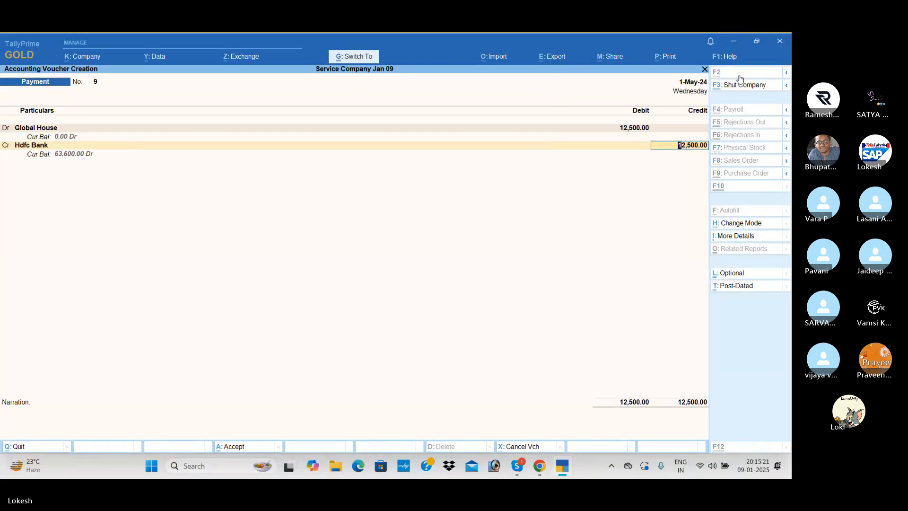
key("Return")
key("Return")
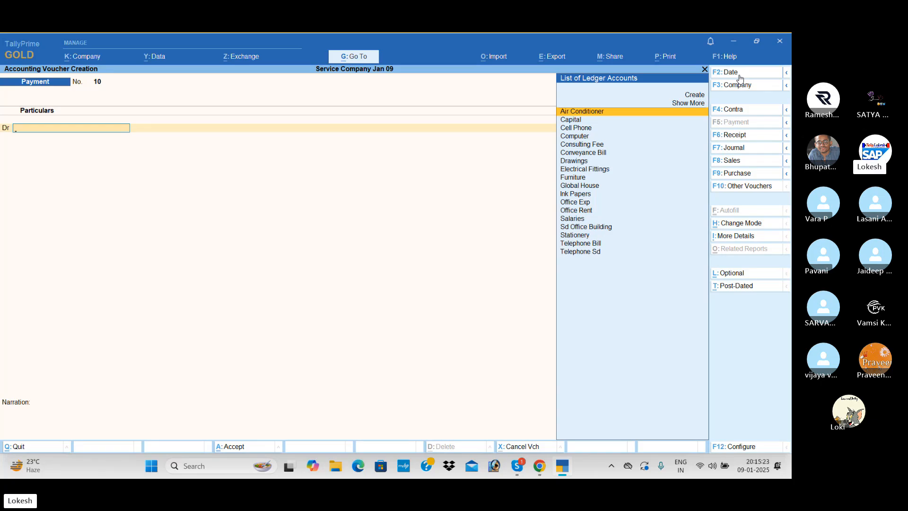
Create an Electricity Charges ledger under Indirect Expenses for the debit line of the new payment voucher.
key("alt+c")
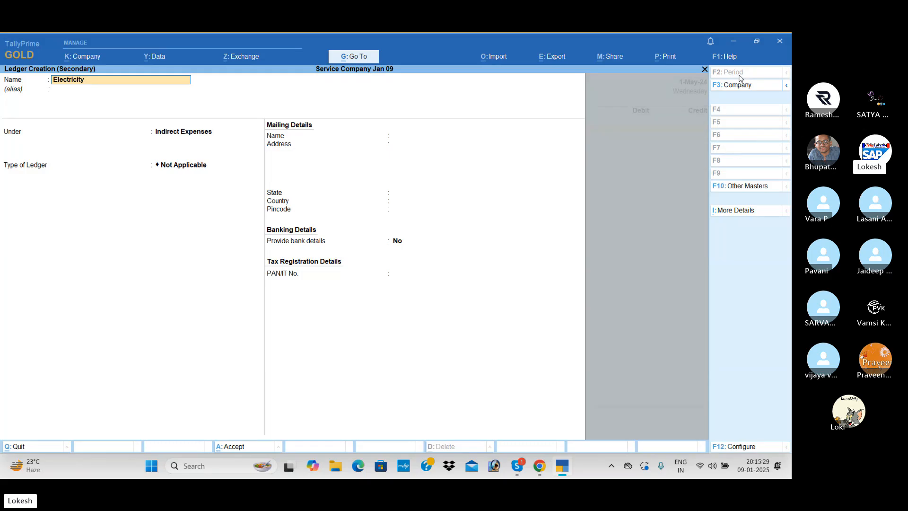
type("Charges")
key("Return")
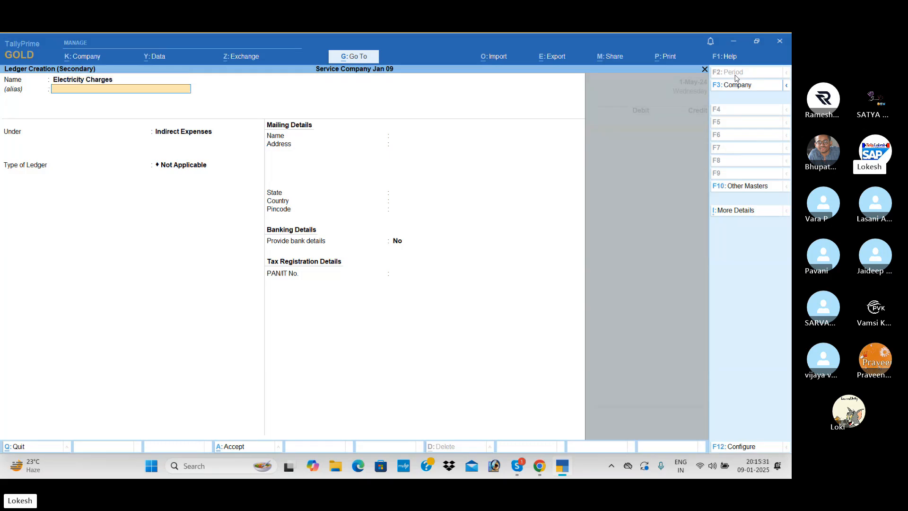
key("Return")
key("ctrl+a")
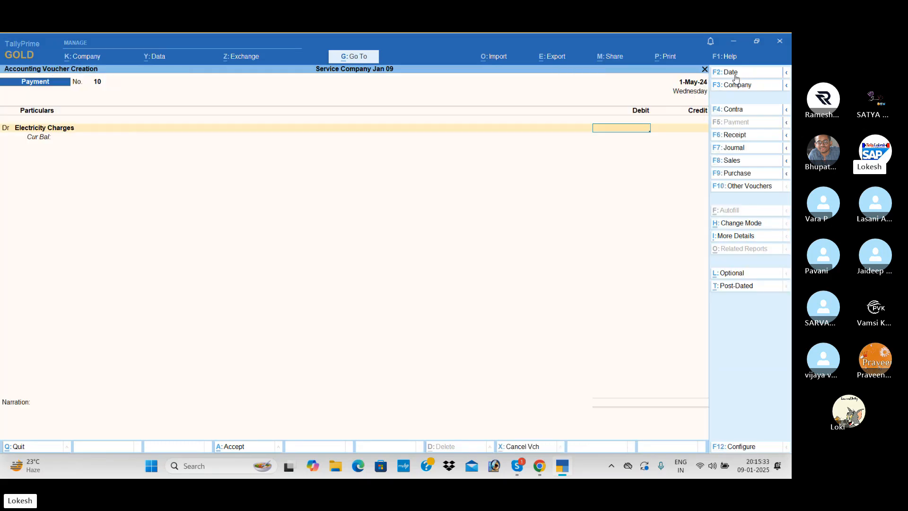
Debit Electricity Charges 1,110 and Office Exp 150, credit Cash for the total, and save the payment voucher.
type("1110")
key("Return")
type("Of")
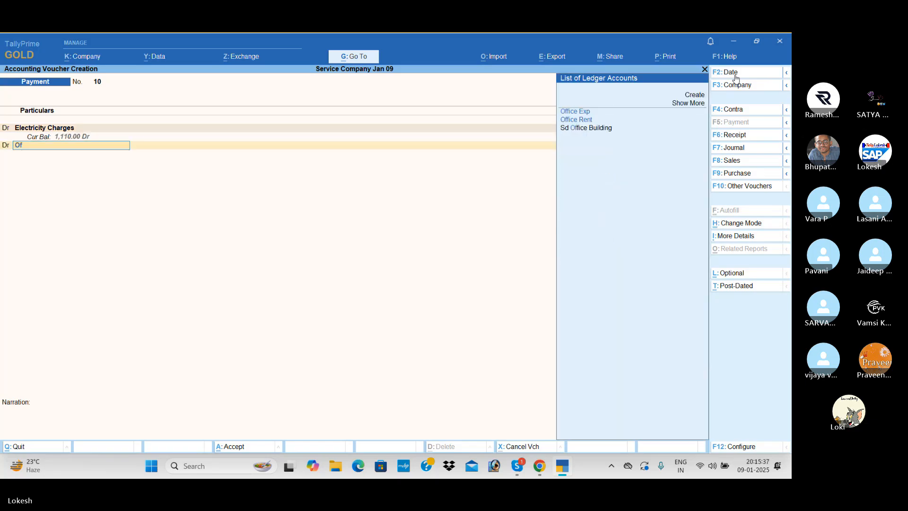
key("Return")
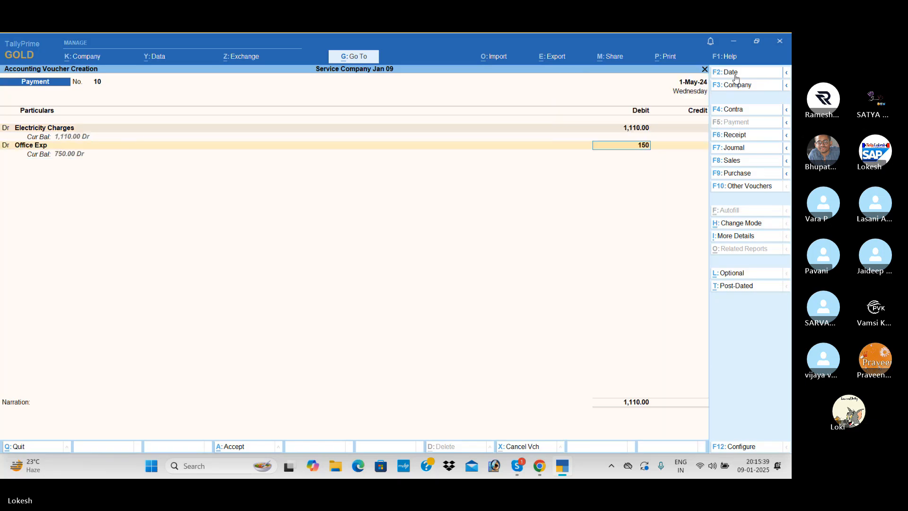
type("150")
key("Return")
key("Down")
key("Return")
key("Return")
key("Return")
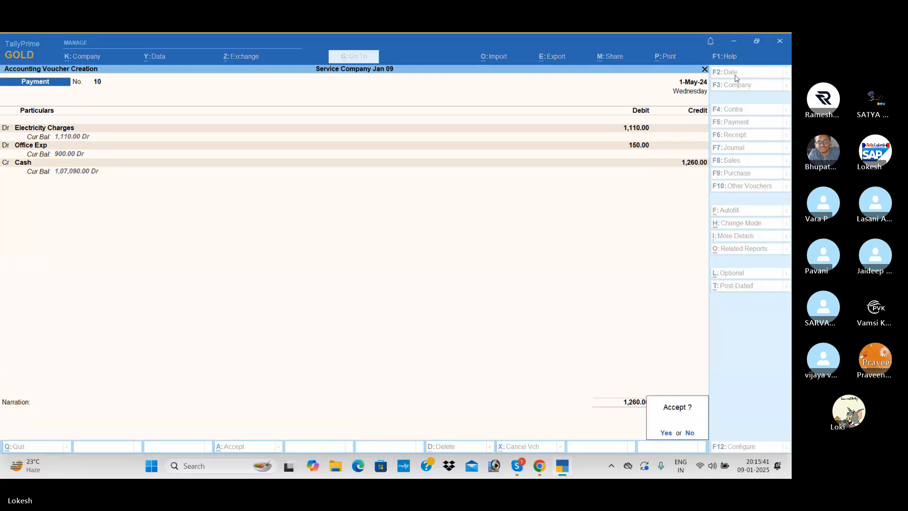
key("Return")
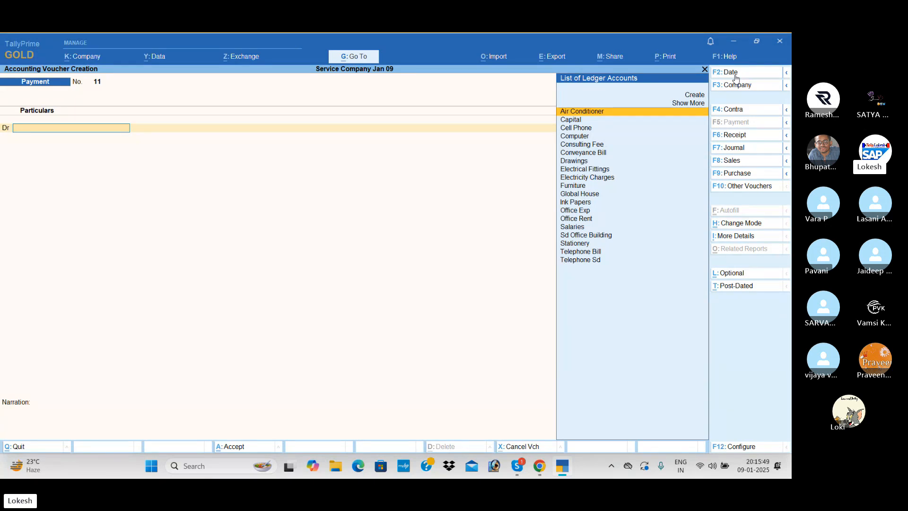
Start a receipt voucher and credit Consulting Fee with 15,000.
left_click(735, 137)
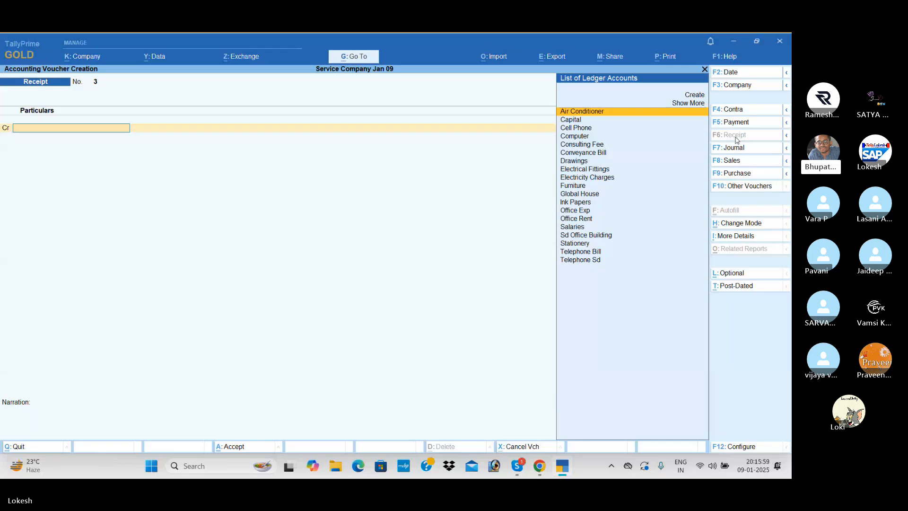
key("alt+Tab")
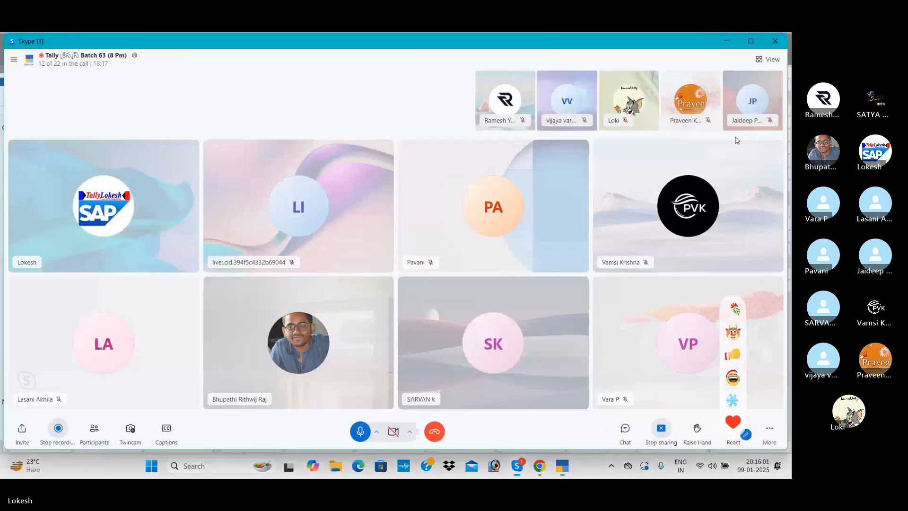
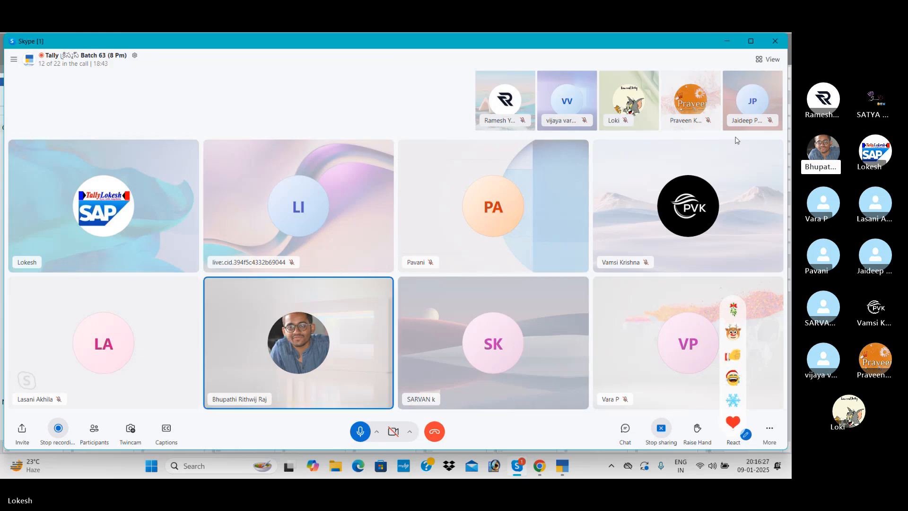
key("alt+Tab")
type("Con")
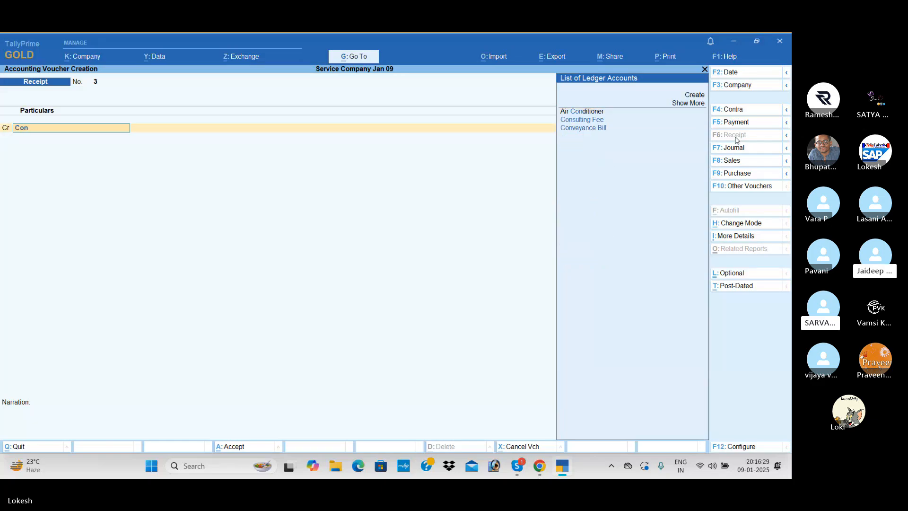
key("Down")
key("Return")
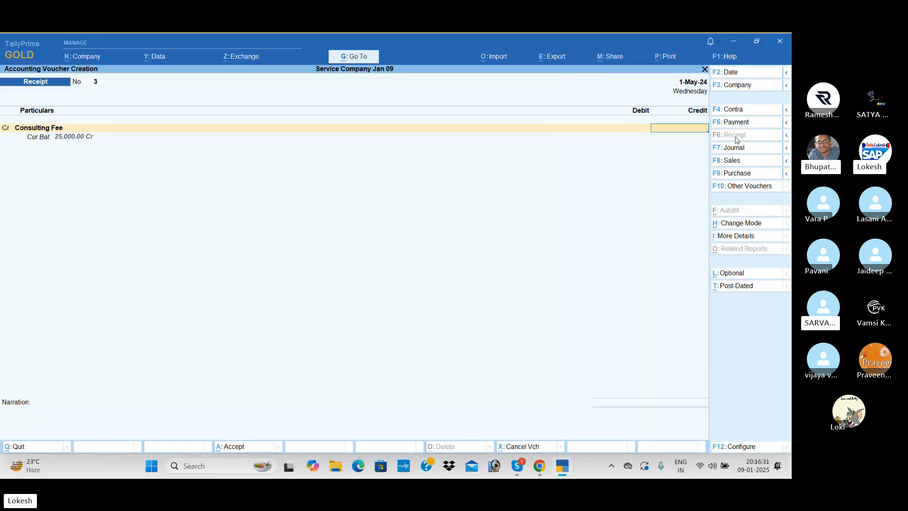
type("15000")
key("Return")
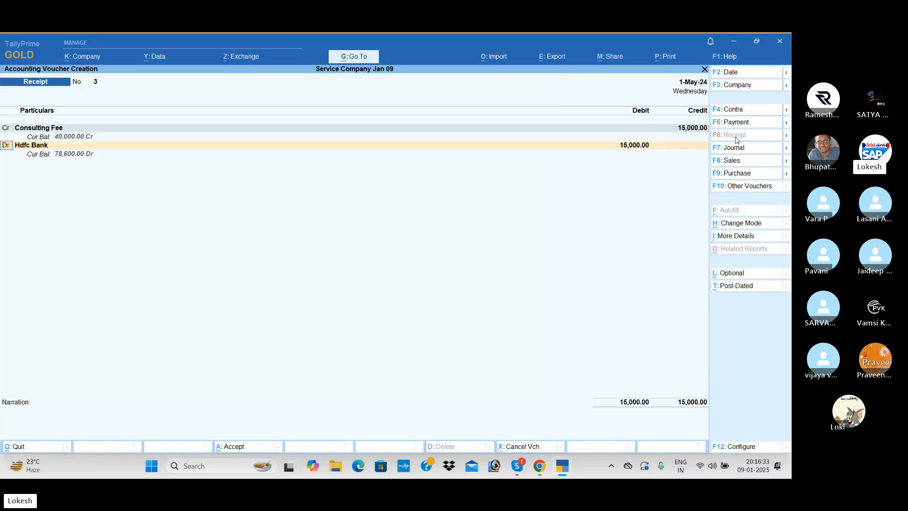
Change the receipt's debit account to Cash and save the voucher without a narration.
key("Return")
type("Cash")
key("Return")
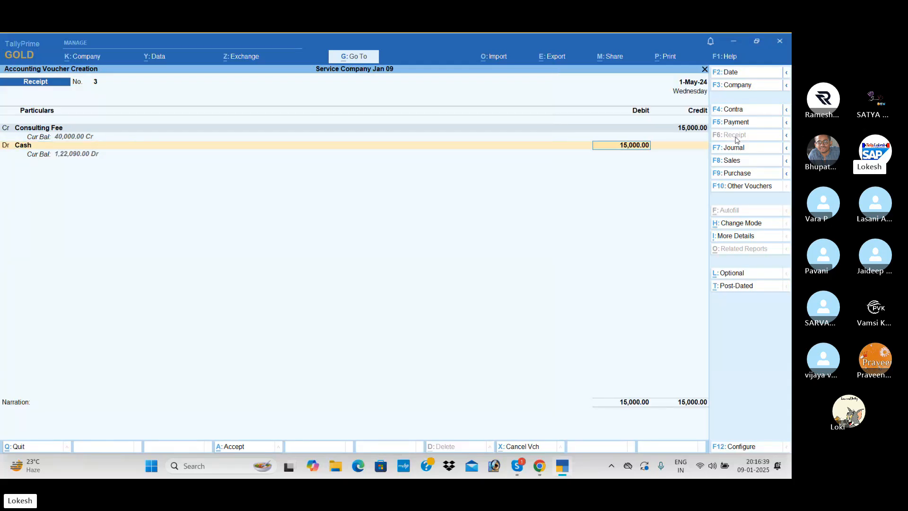
key("Return")
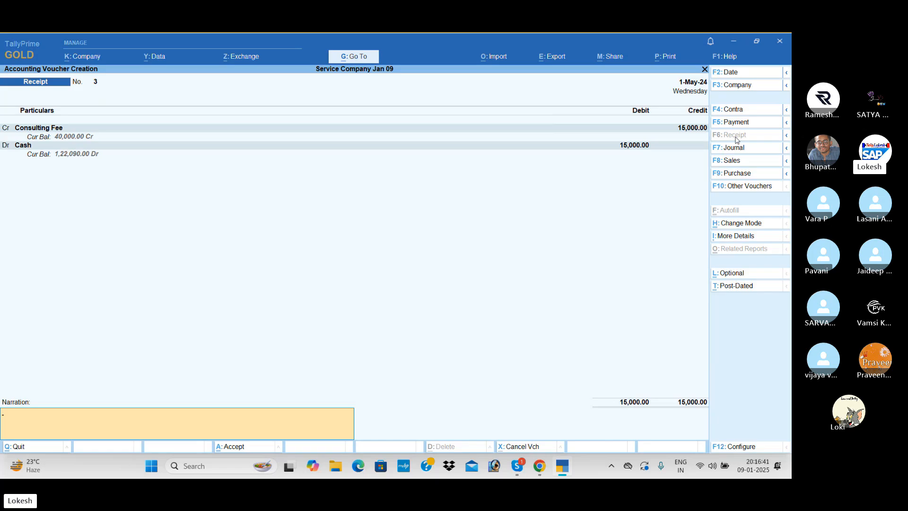
key("Return")
key("Return")
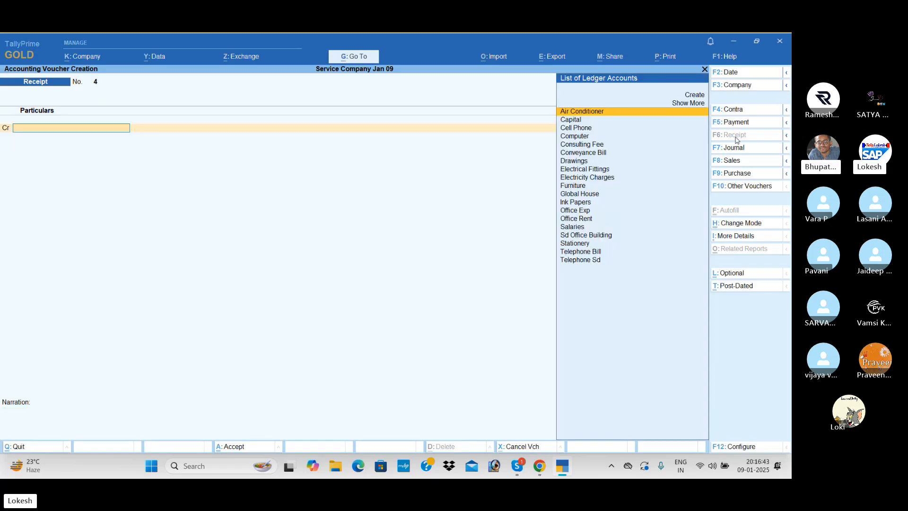
Record and save a receipt of 25,000 for Consulting Fee, debited to Hdfc Bank.
type("Con")
key("Down")
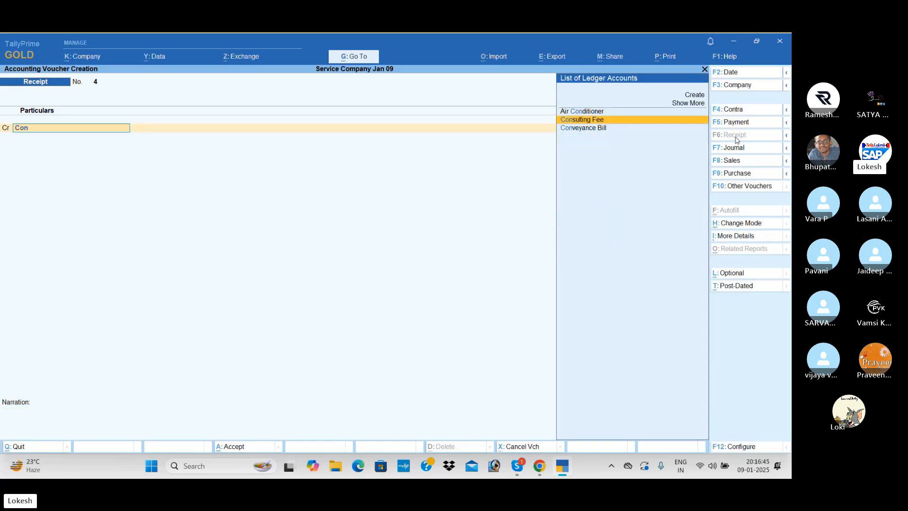
key("Return")
type("25000")
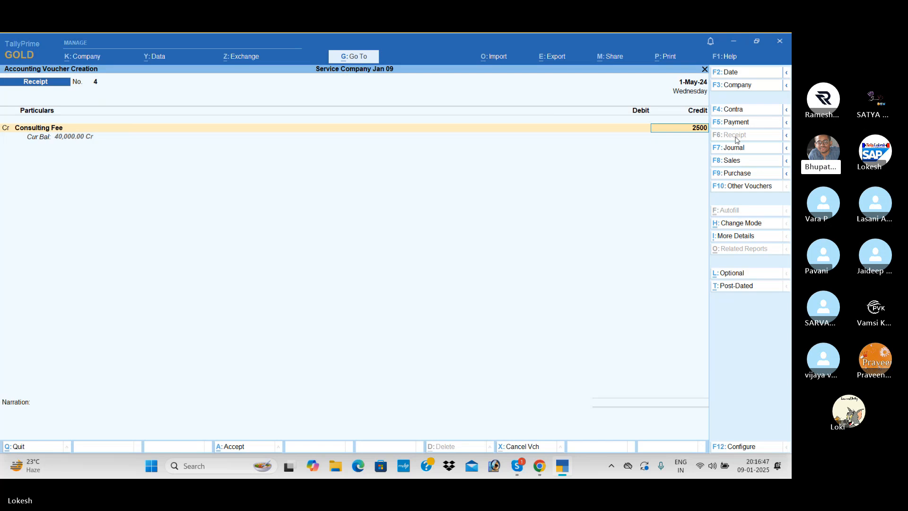
key("Return")
key("Return")
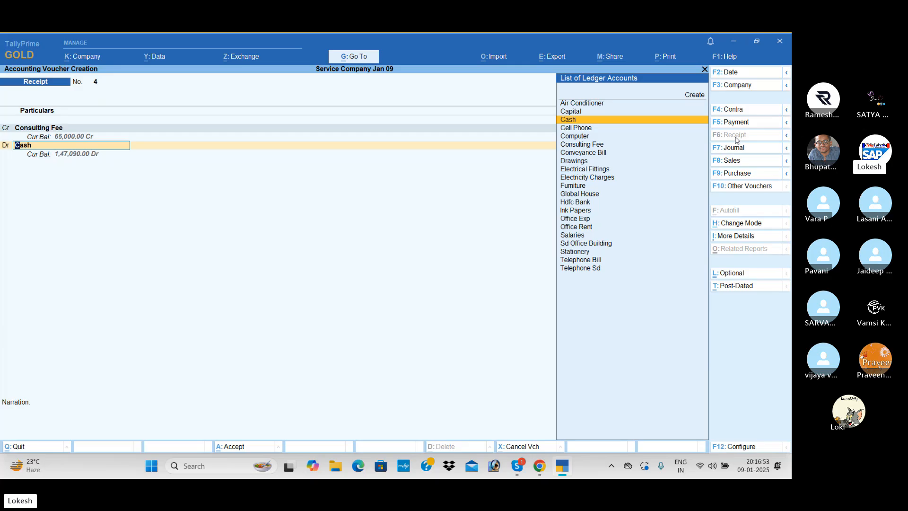
type("h")
key("Return")
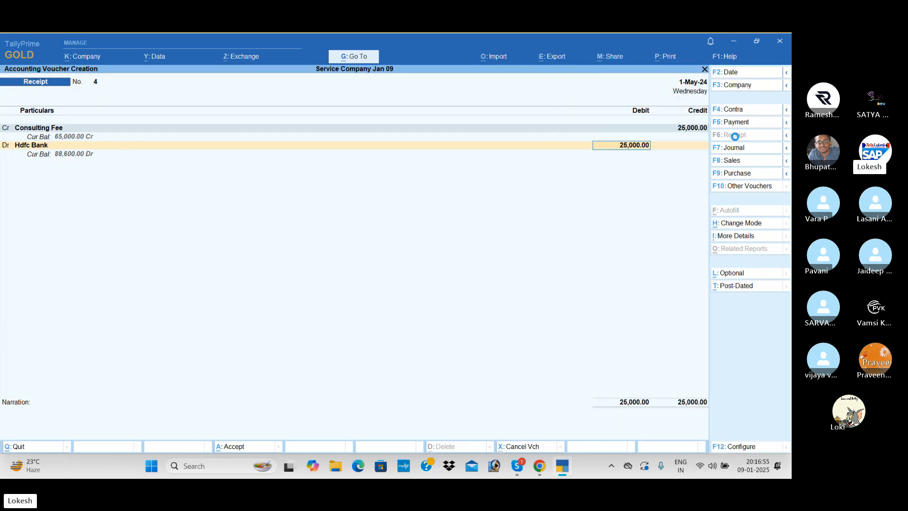
key("Return")
key("ctrl+a")
key("ctrl+a")
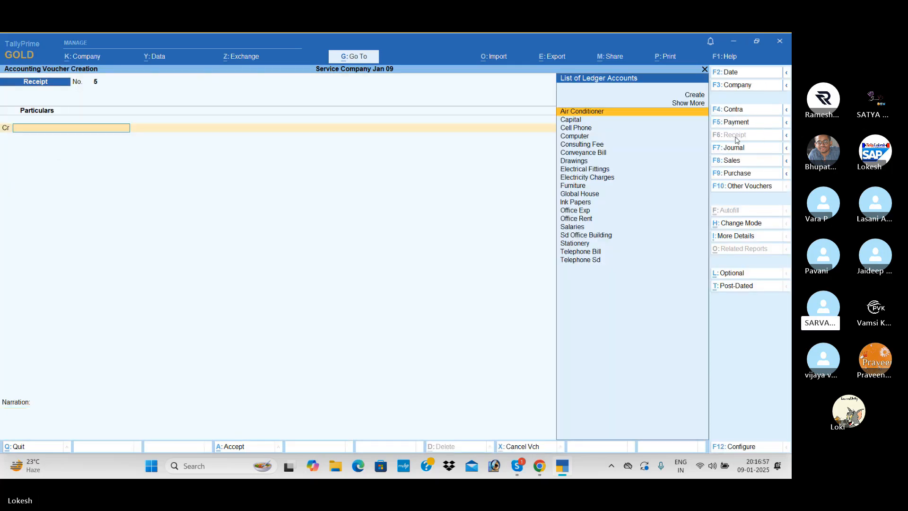
Record and save a payment voucher debiting Drawings with 6,000.
type("Dr")
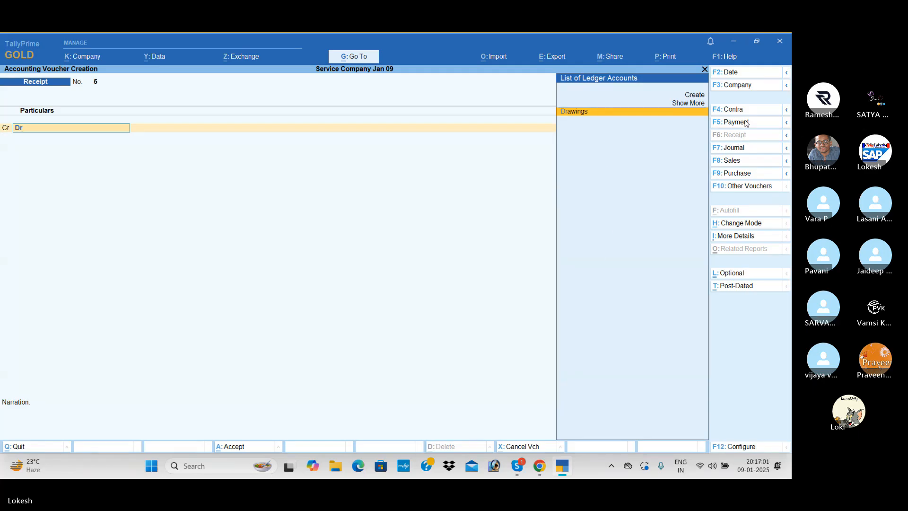
left_click(746, 122)
type("Dr")
key("Return")
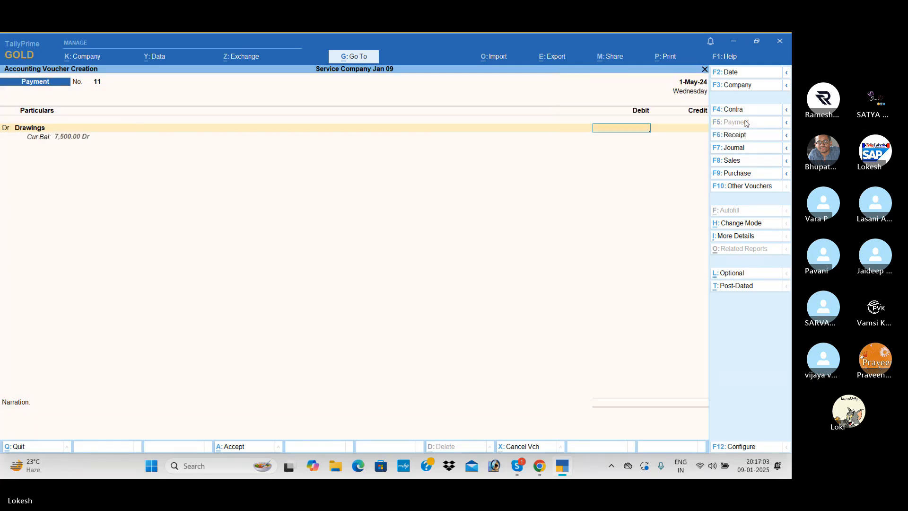
type("6000")
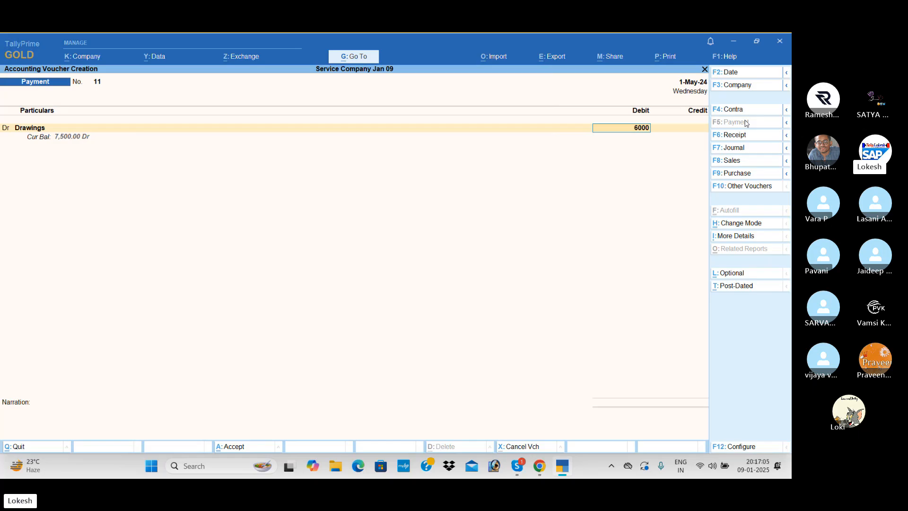
key("Return")
key("ctrl+a")
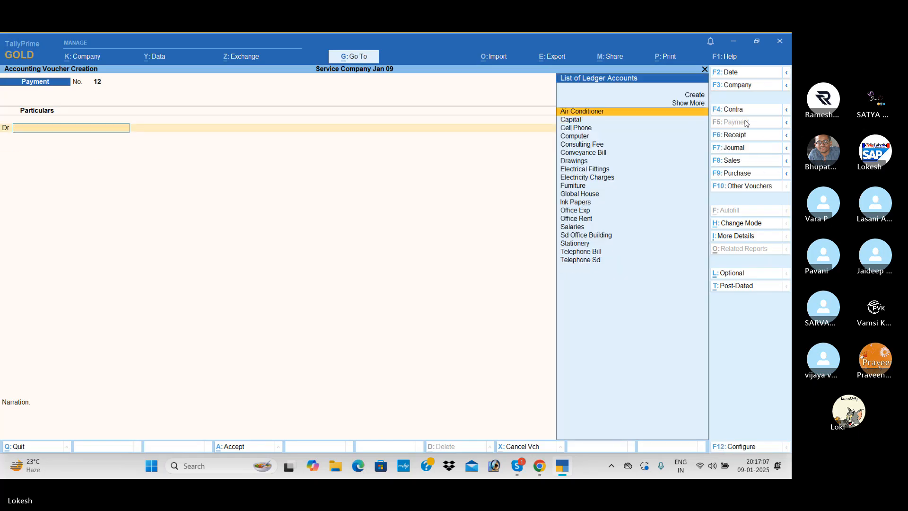
Leave voucher entry and review the vouchers listed in the Day Book for 1-May-24.
key("Escape")
key("Down")
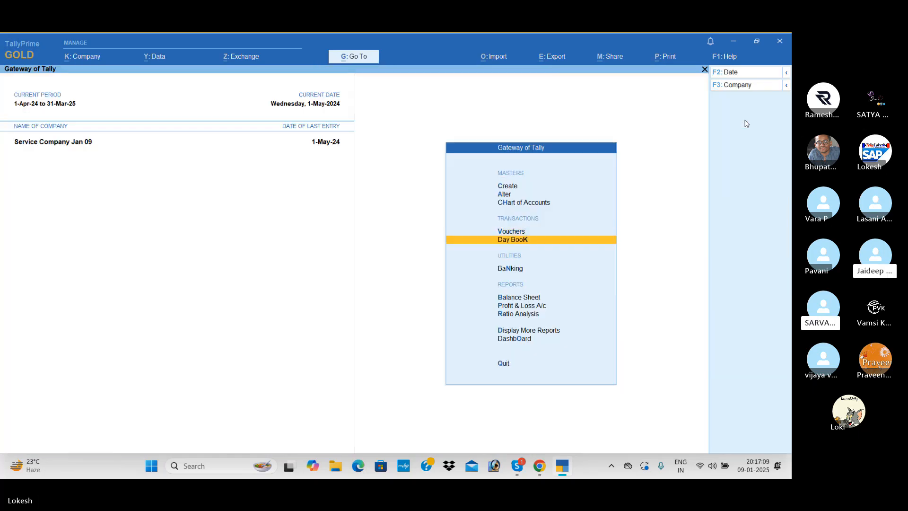
key("Return")
key("Down")
key("Down")
key("Down")
key("Down")
key("Down")
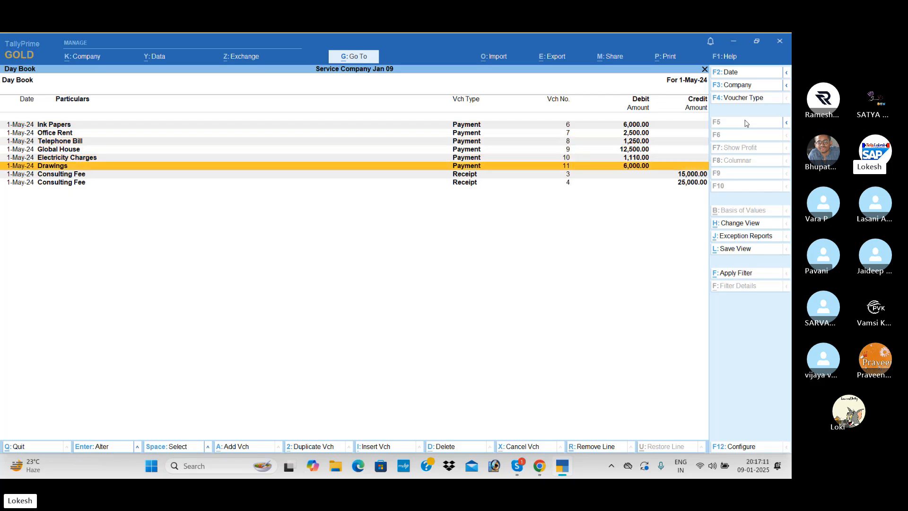
Examine the detailed Profit & Loss A/c, covering indirect expenses and indirect incomes.
key("Escape")
key("Down")
key("Down")
key("Down")
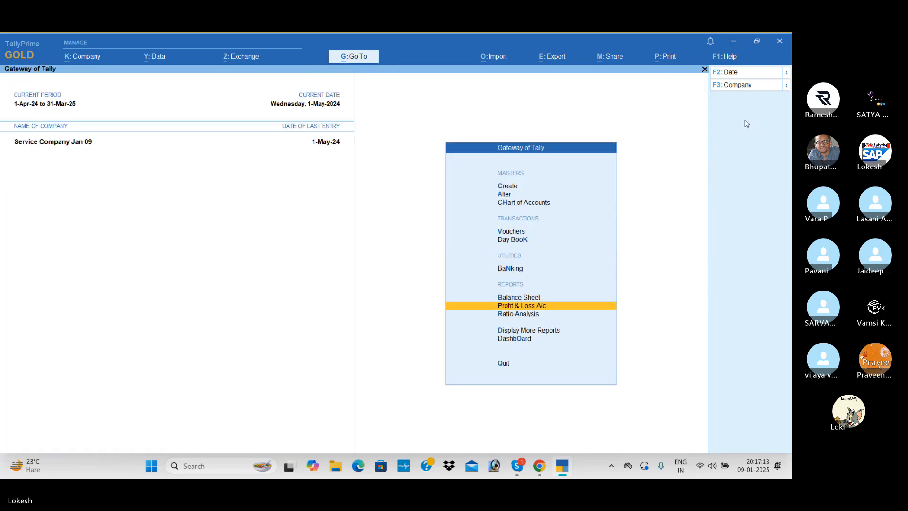
key("Return")
key("alt+F5")
key("Right")
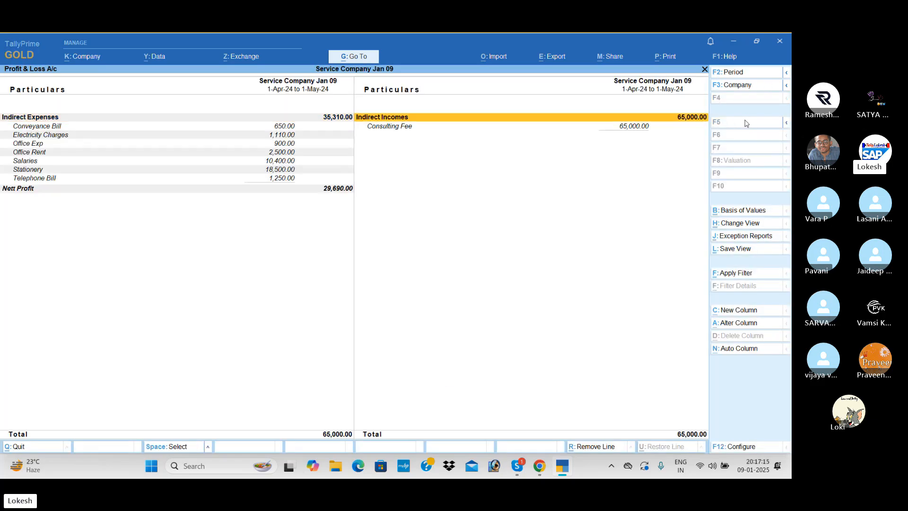
key("Down")
key("Up")
key("Left")
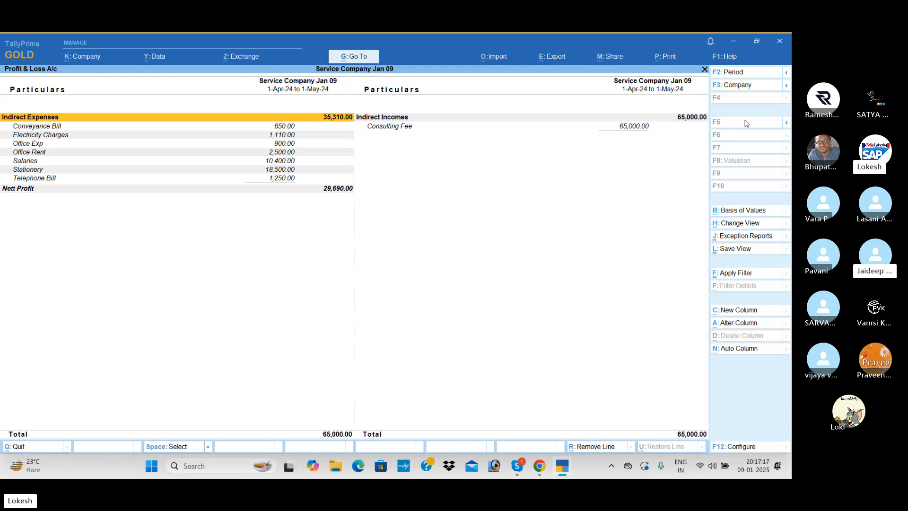
Examine the individual indirect expense ledgers and the nett profit line in the Profit & Loss A/c, and close the report.
key("Down")
key("Down")
key("Down")
key("Down")
key("Down")
key("Down")
key("Down")
key("Down")
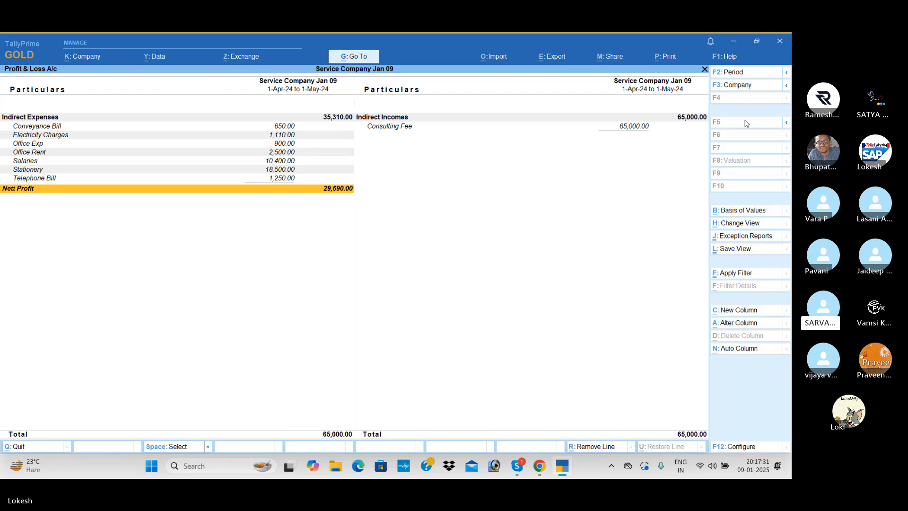
key("Escape")
key("Down")
key("Down")
key("Down")
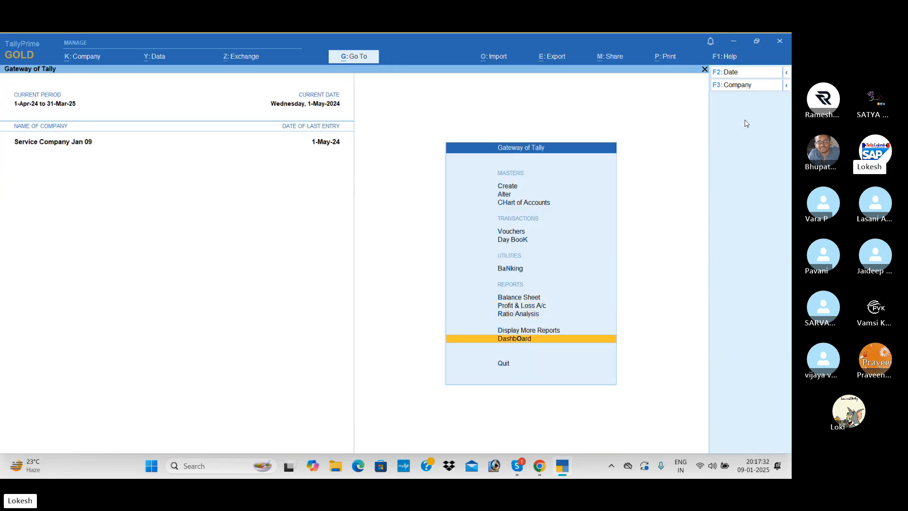
key("Return")
key("Escape")
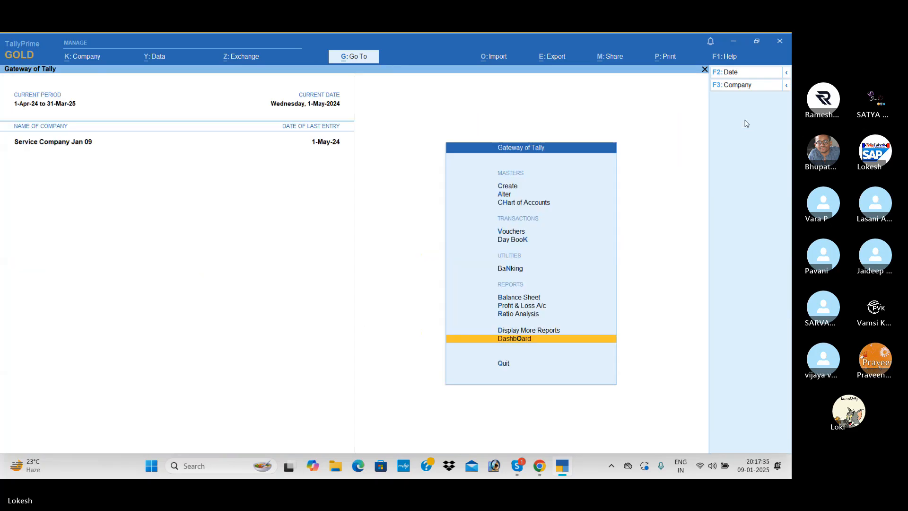
Return to voucher entry and set the voucher date to 1-Jun-24.
key("Up")
key("Up")
key("Up")
key("Up")
key("Up")
key("Up")
key("Up")
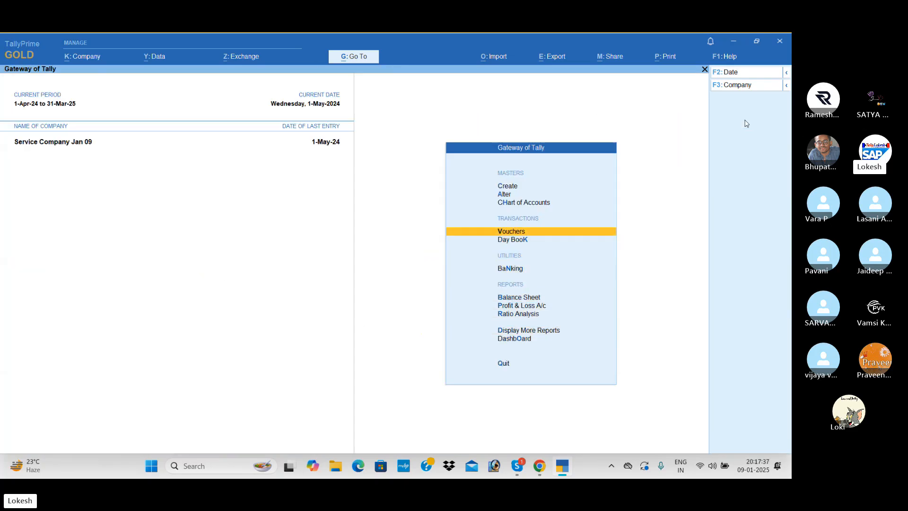
key("Return")
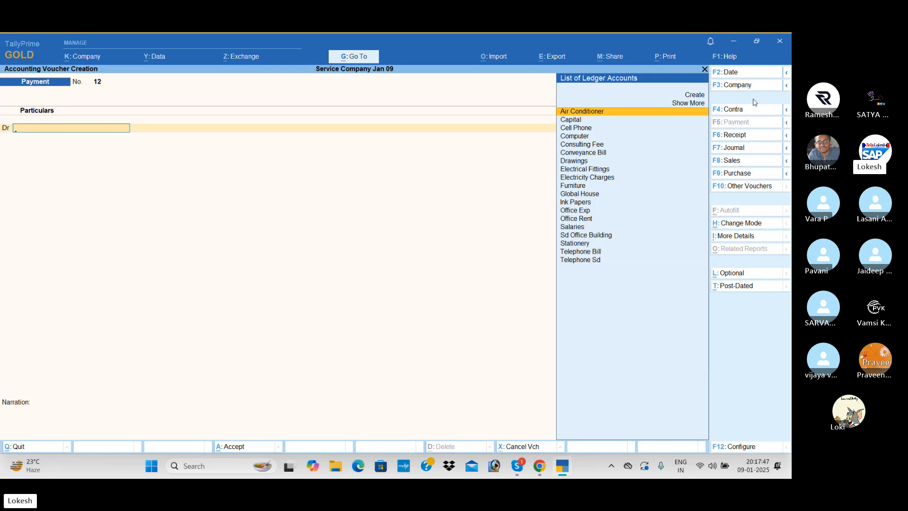
left_click(743, 75)
type("1-6")
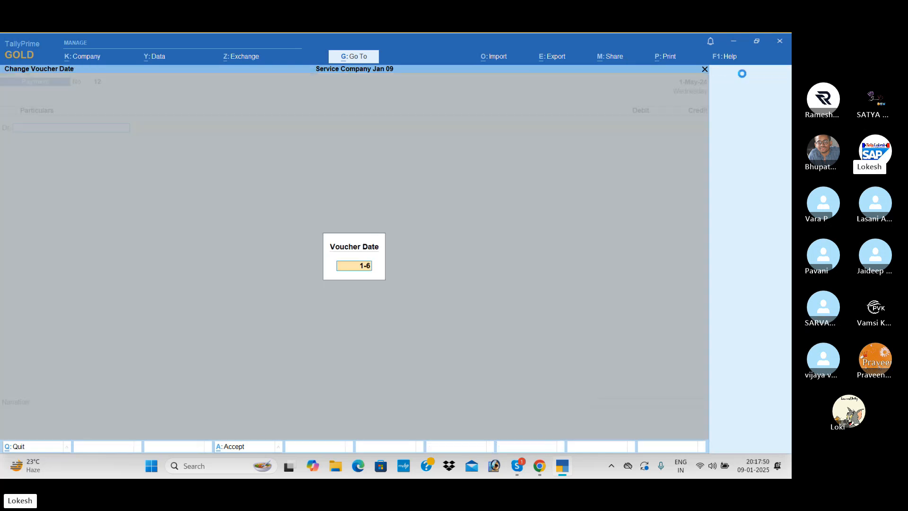
key("Return")
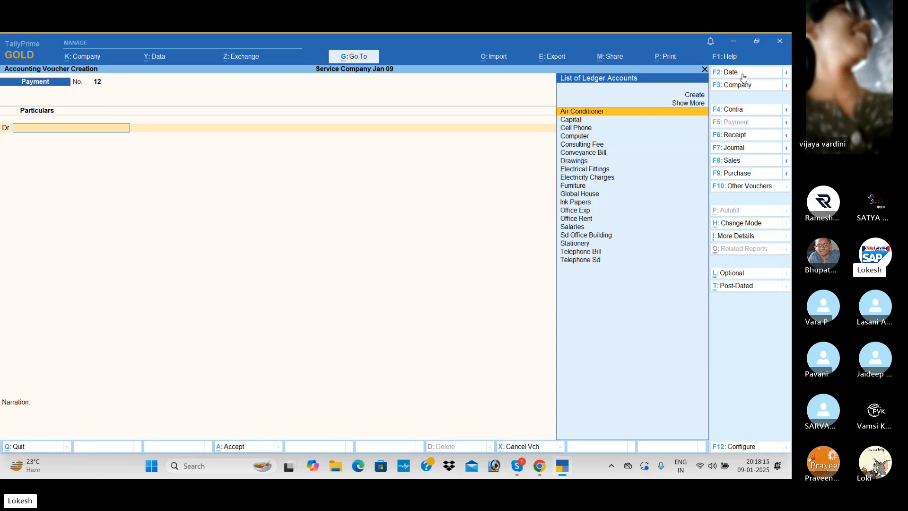
In a journal voucher, create the ledger Cab Hiring Charges under Indirect Expenses and debit it with 5,500.
left_click(750, 146)
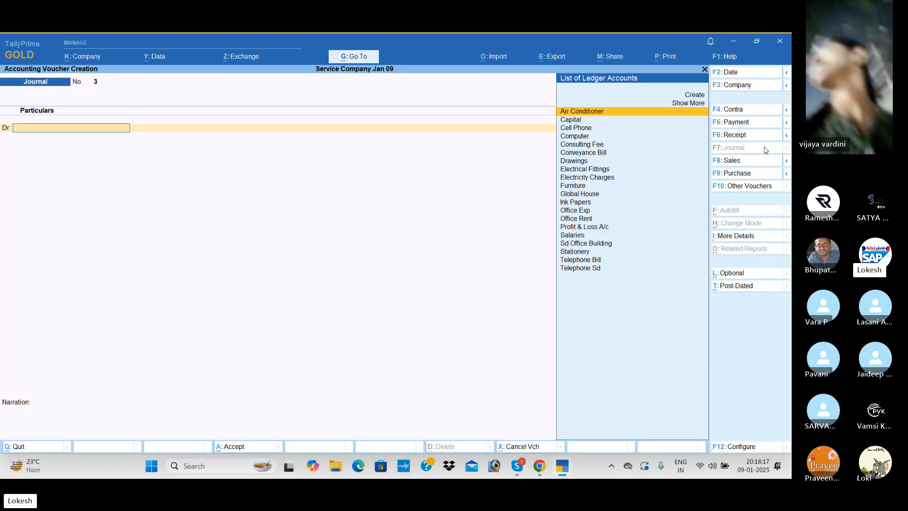
key("alt+c")
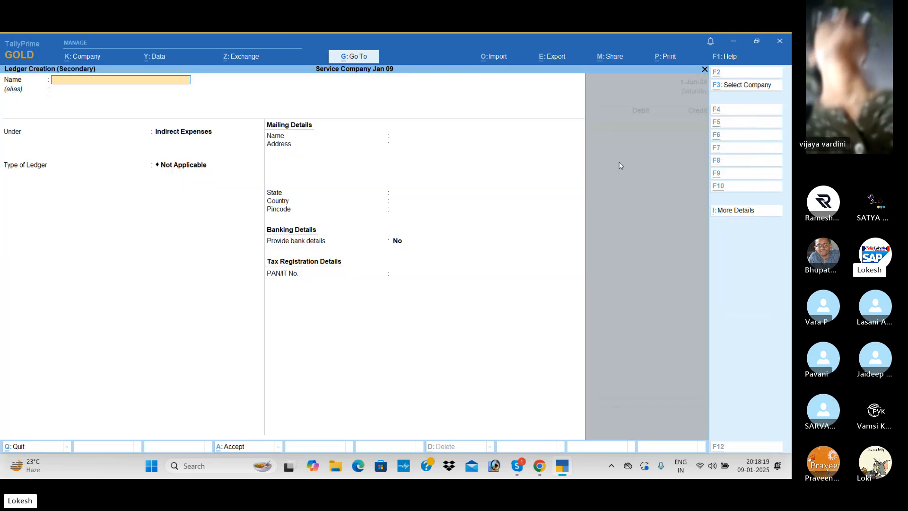
type("Cab Hiring")
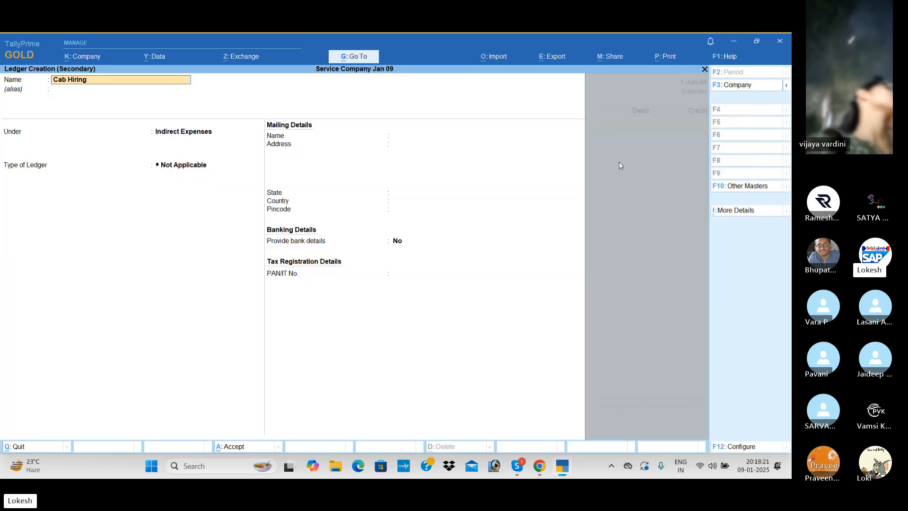
type(" charges")
key("Return")
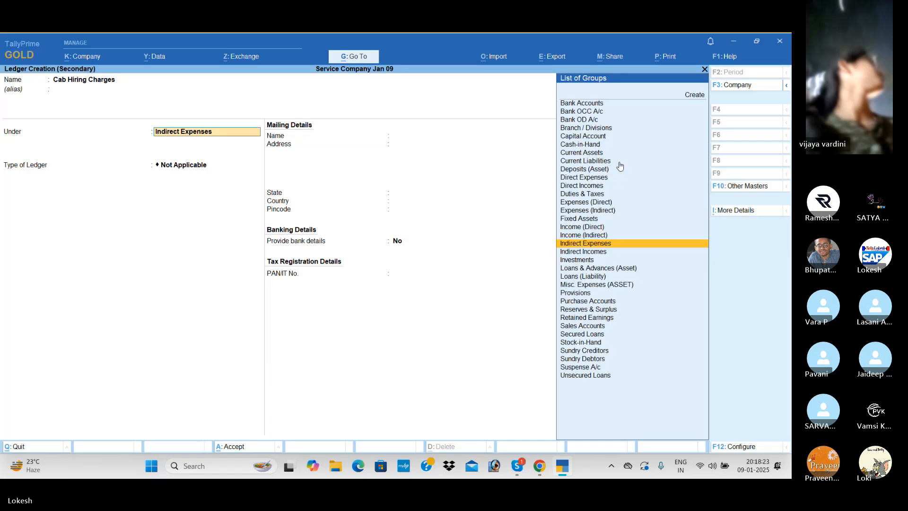
key("ctrl+a")
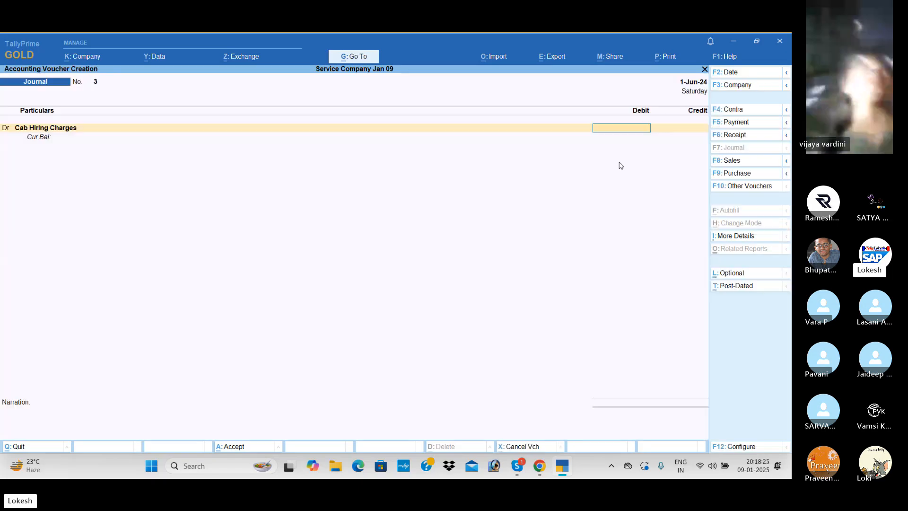
type("5500")
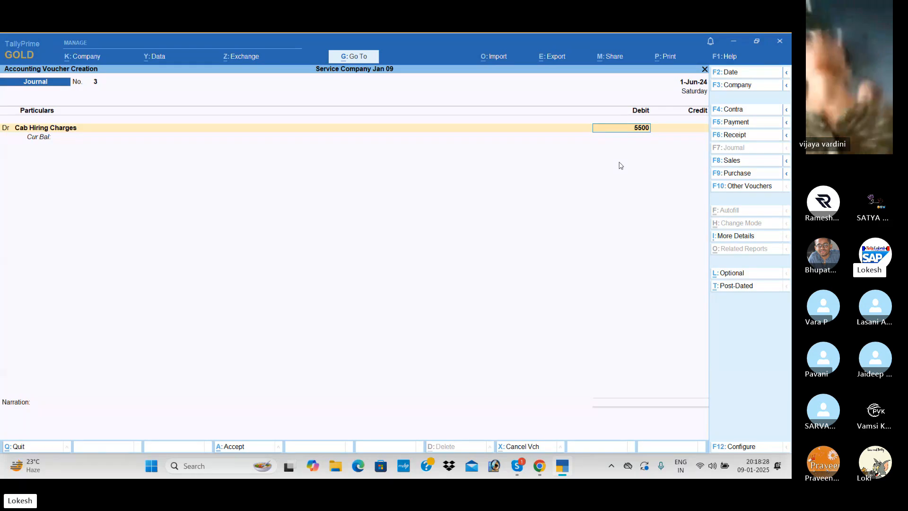
key("Return")
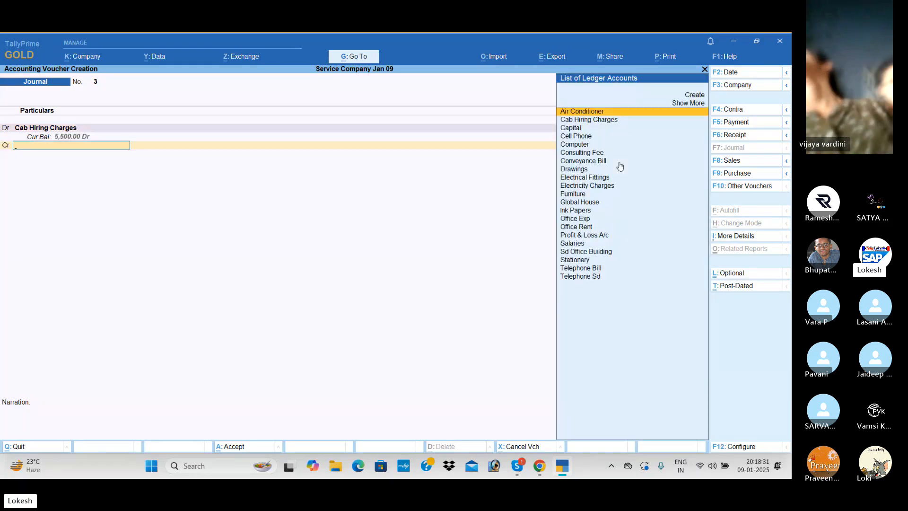
Create the ledger Raj Travels under Sundry Creditors as the 5,500 credit entry and save the journal voucher.
key("alt+c")
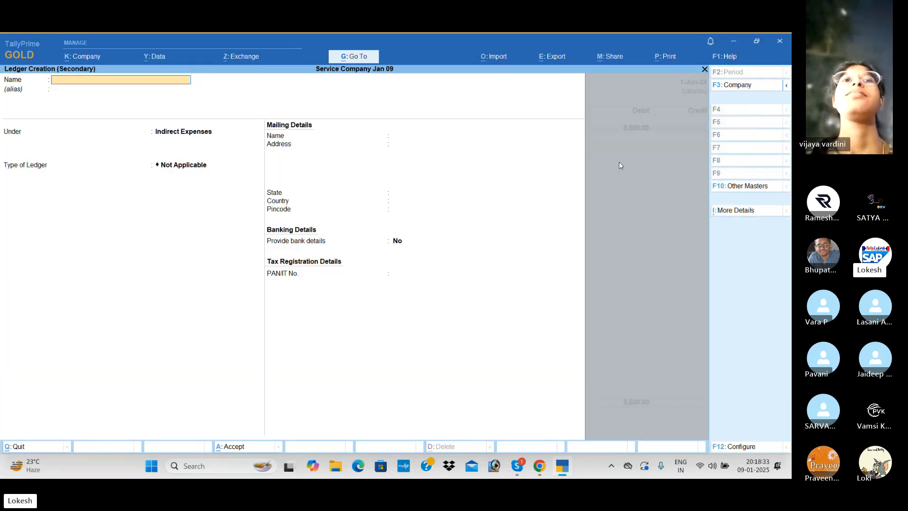
type("Raj Trave")
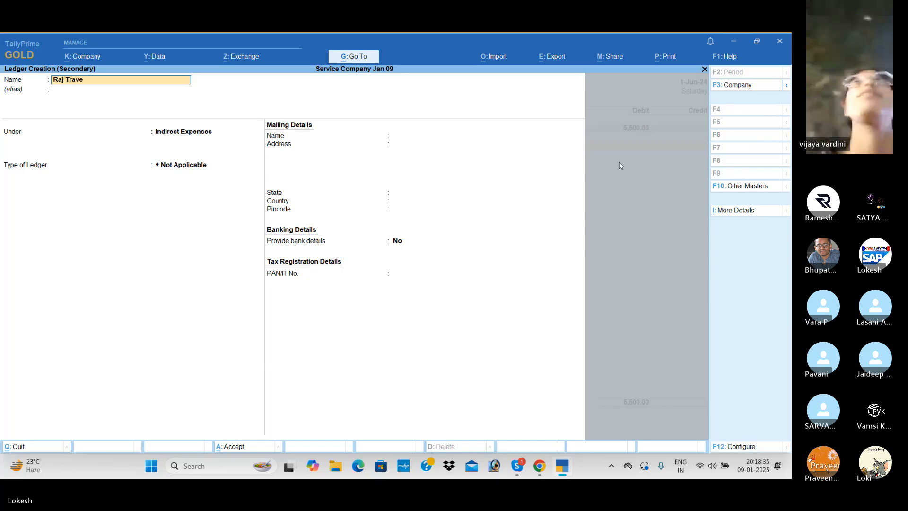
type("ls")
key("Return")
key("Return")
type("Sun")
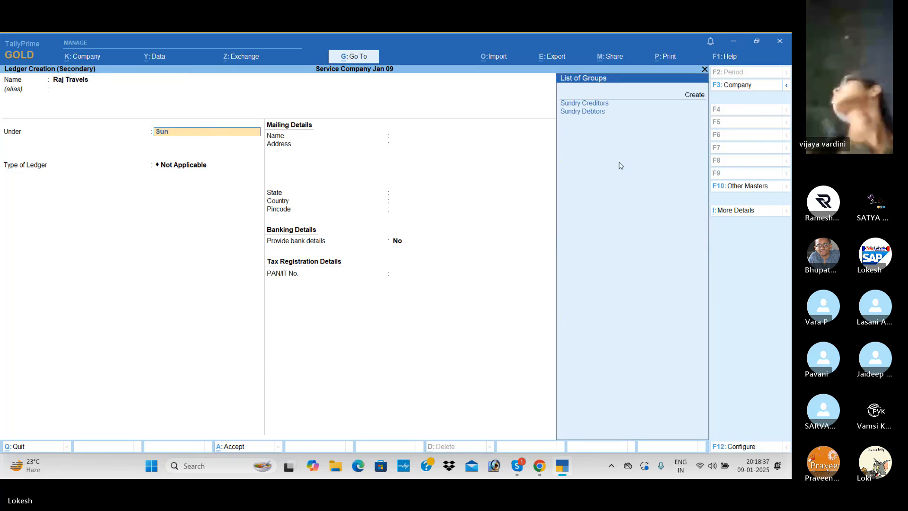
key("Return")
key("ctrl+a")
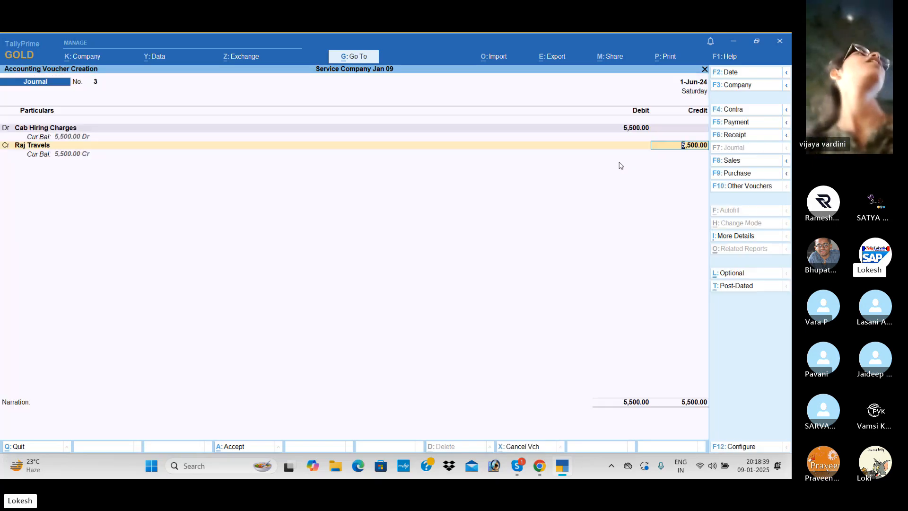
key("ctrl+a")
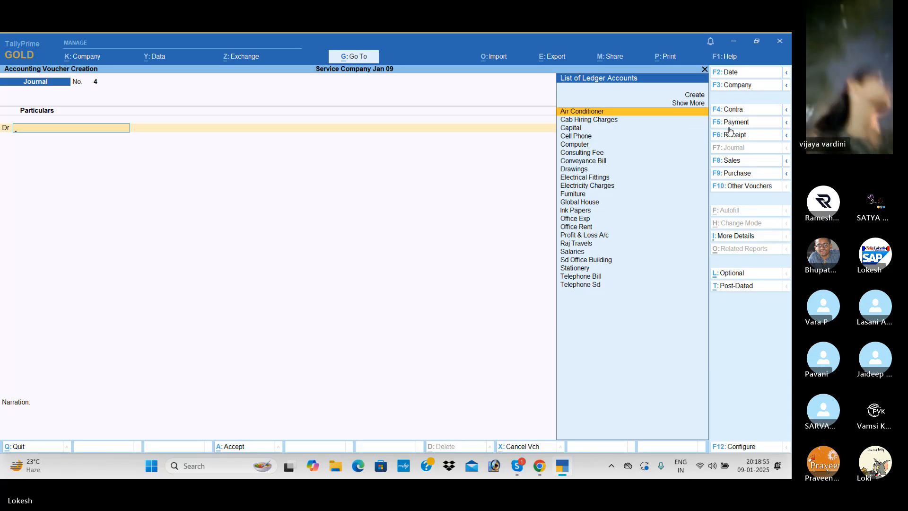
In a payment voucher, create the ledger Salary Advance under Current Assets as the debit account.
left_click(747, 124)
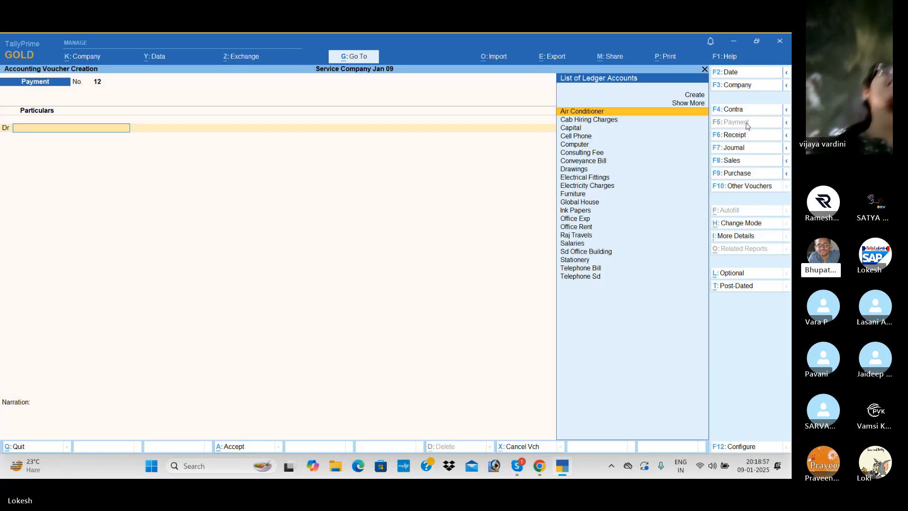
key("alt+c")
type("Sal")
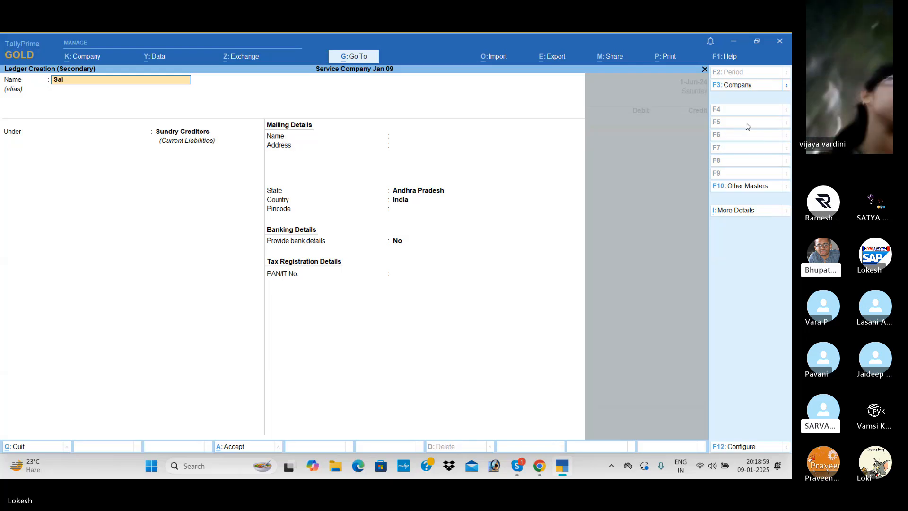
type("ary Advance")
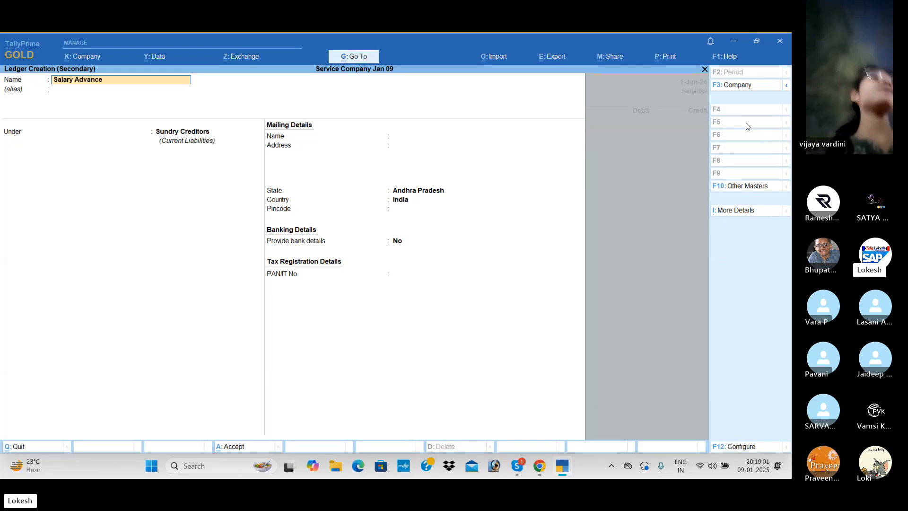
key("Return")
key("Return")
type("Cur")
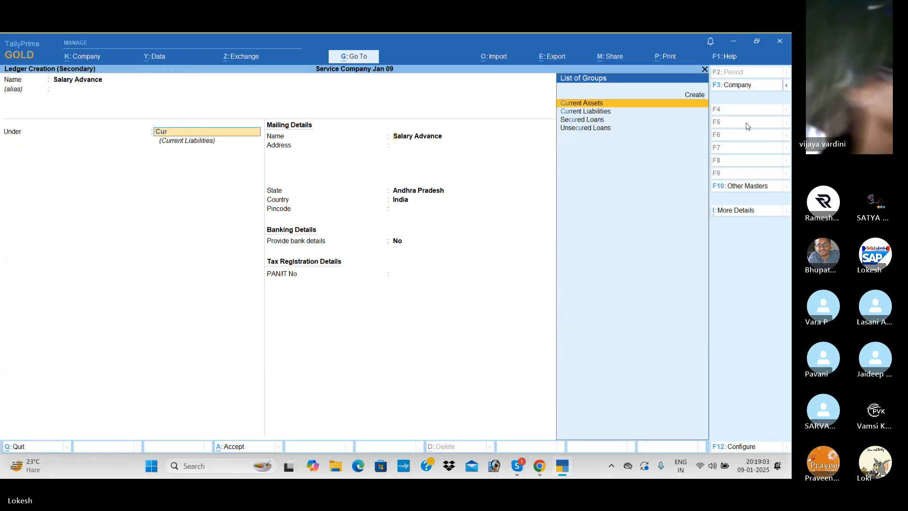
key("Return")
key("ctrl+a")
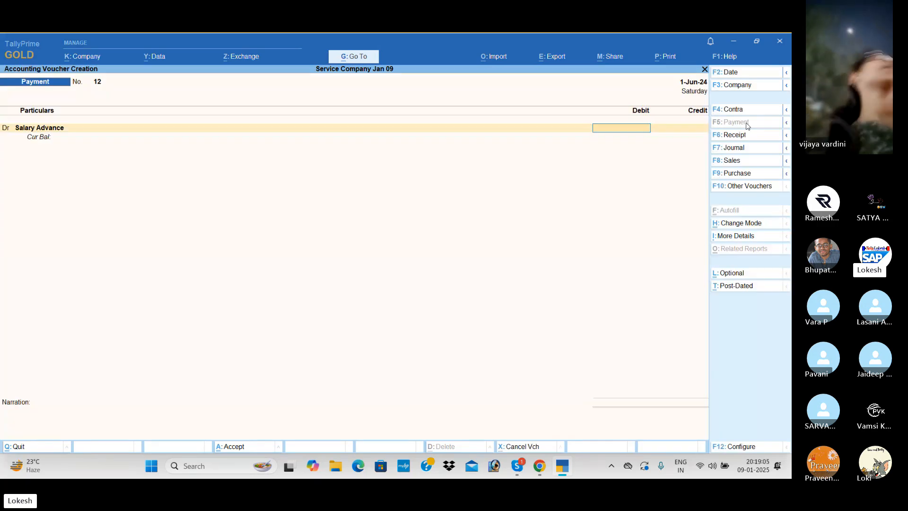
Debit Salary Advance with 3,000, credit Cash, and save the payment voucher.
type("3000")
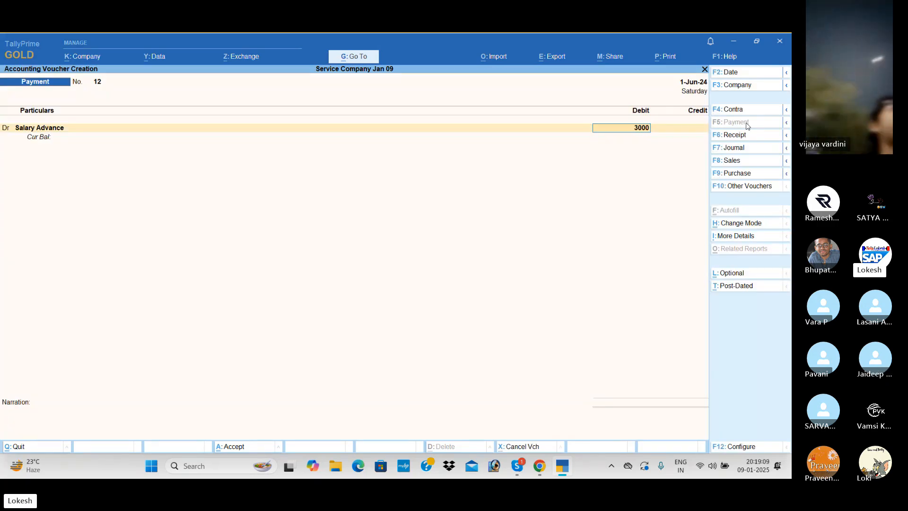
key("Return")
key("Down")
key("Down")
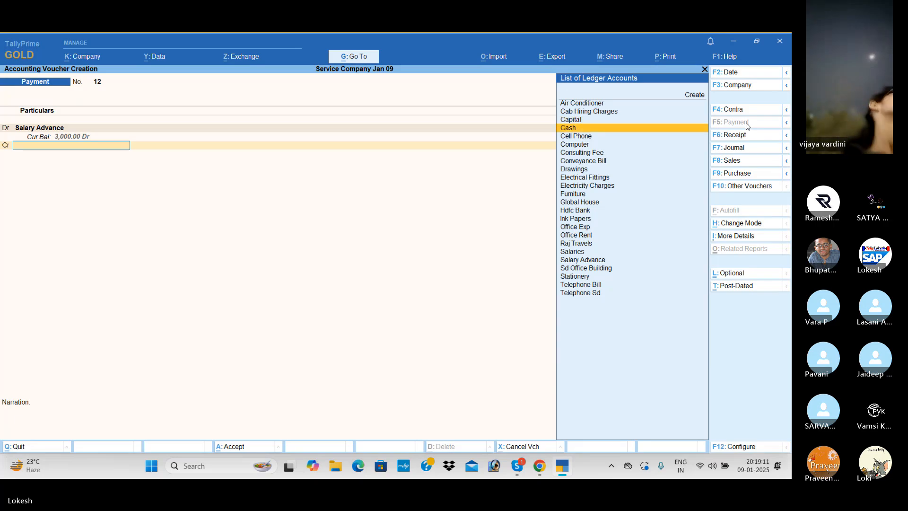
key("Return")
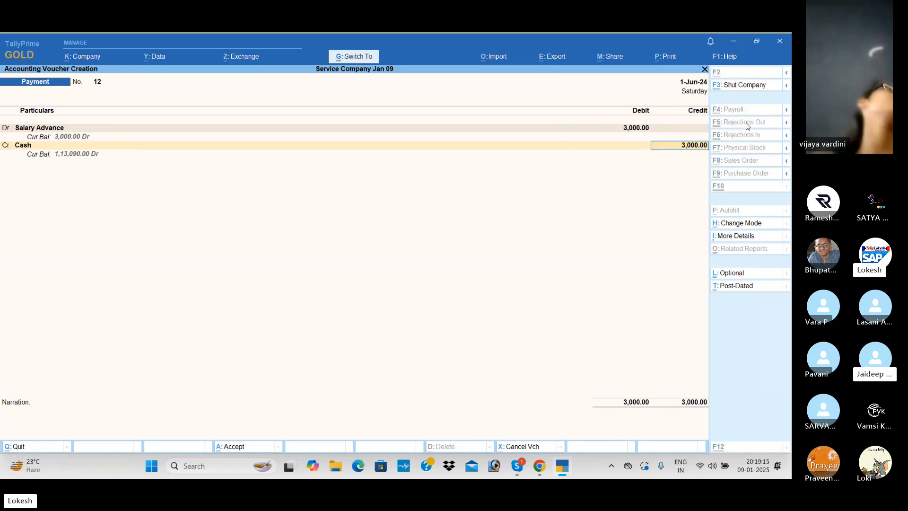
key("ctrl+a")
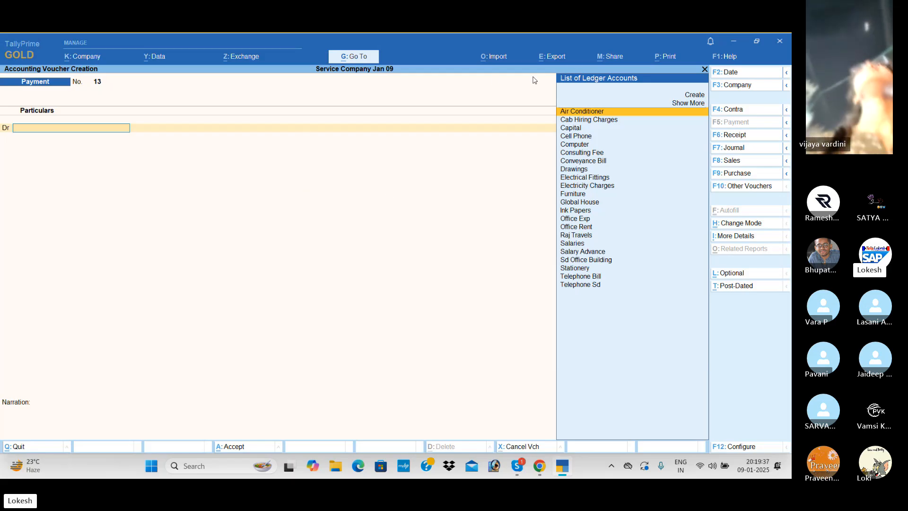
Set the voucher date to 1-Jul-24 and switch to a journal voucher.
left_click(736, 75)
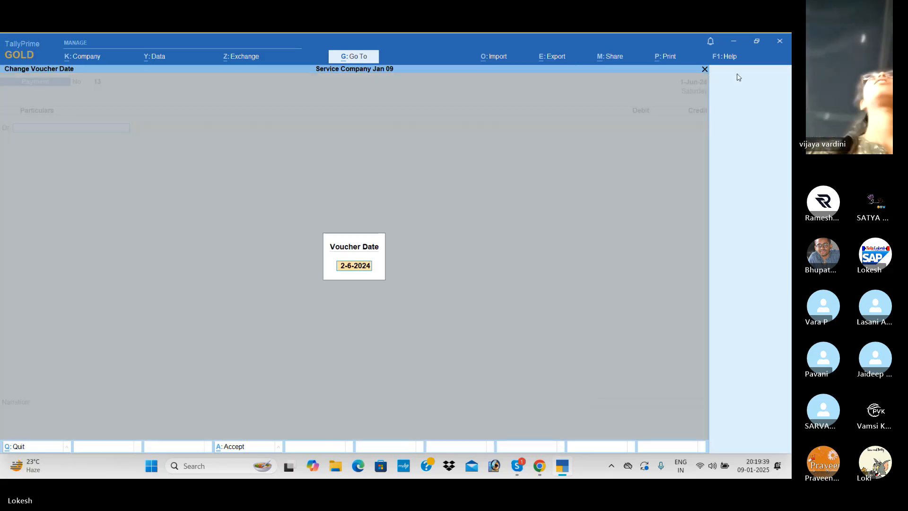
type("1-1")
key("Return")
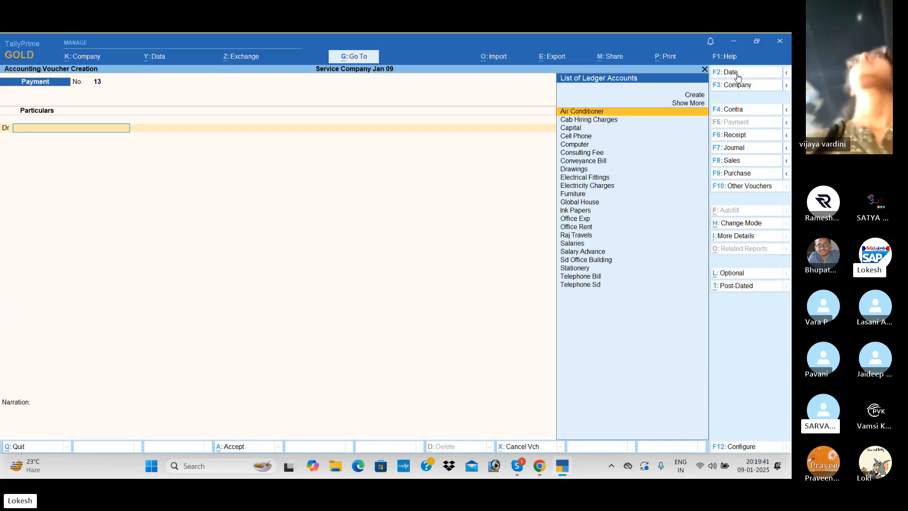
left_click(751, 148)
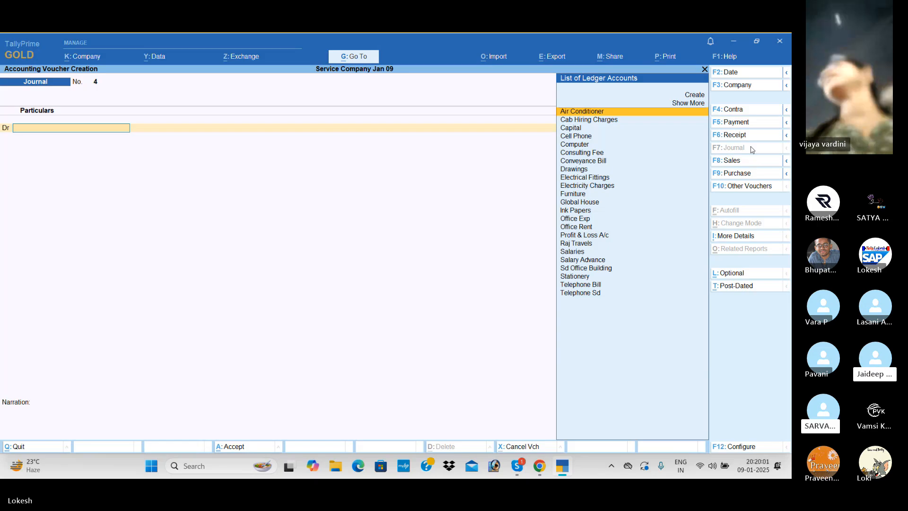
Create the ledger Alfatech Solutions under Sundry Debtors as the journal voucher's debit account.
key("alt+c")
type("Alfatech Solu")
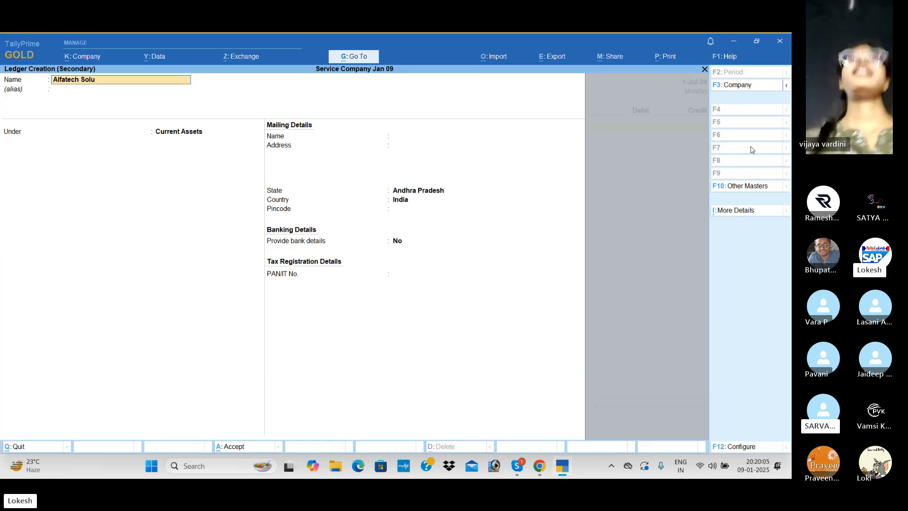
type("tions")
key("Return")
type("Sun")
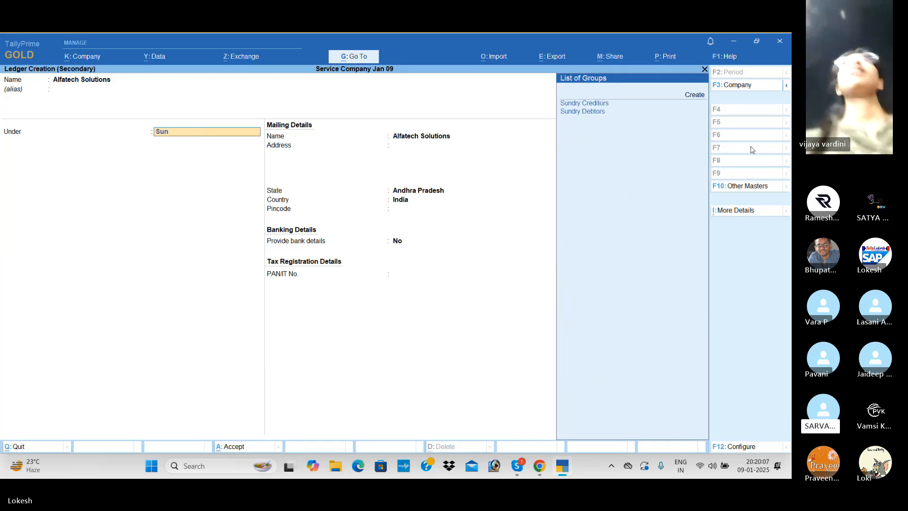
key("Down")
key("Return")
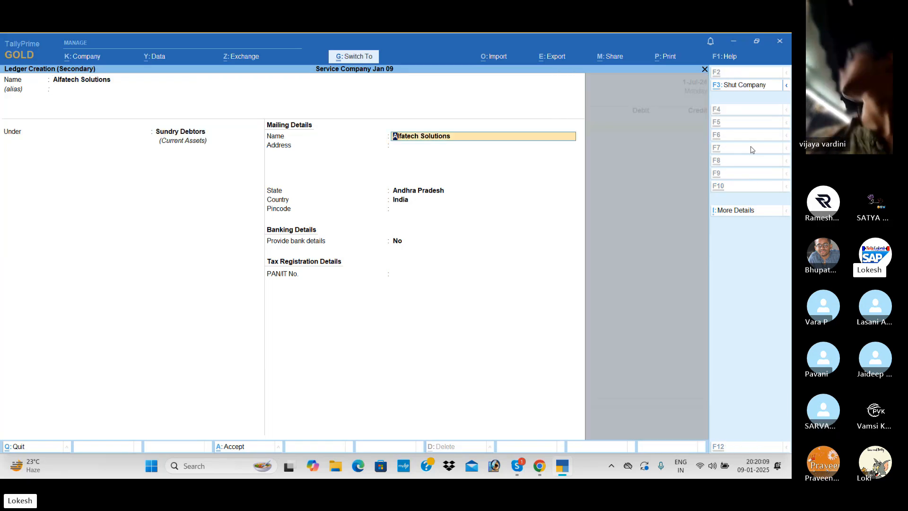
key("ctrl+a")
Debit Alfatech Solutions with 65,000, credit Consulting Fee, and save the journal voucher.
type("65000")
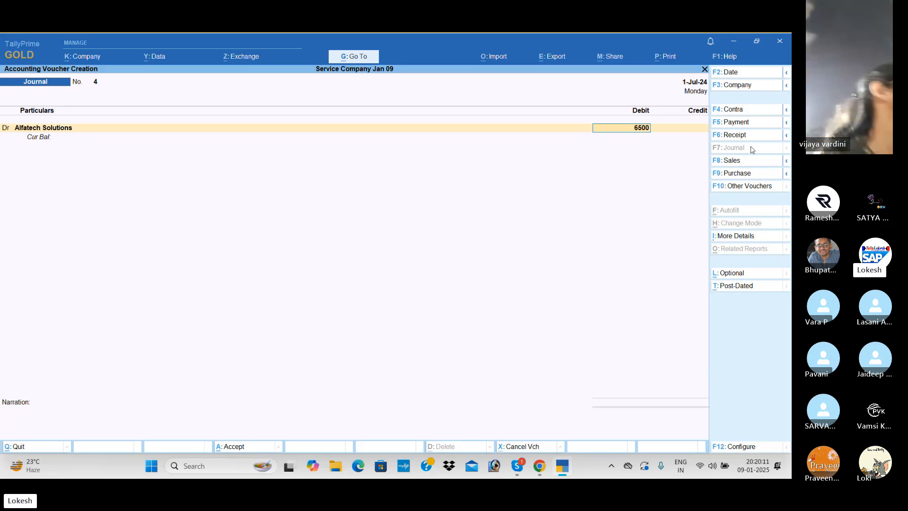
key("Return")
key("Return")
type("Con")
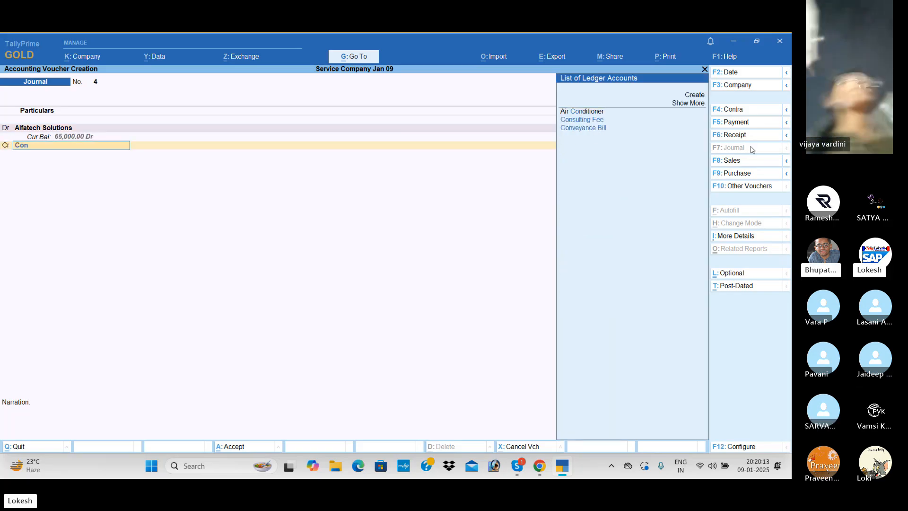
key("Down")
key("Return")
key("ctrl+a")
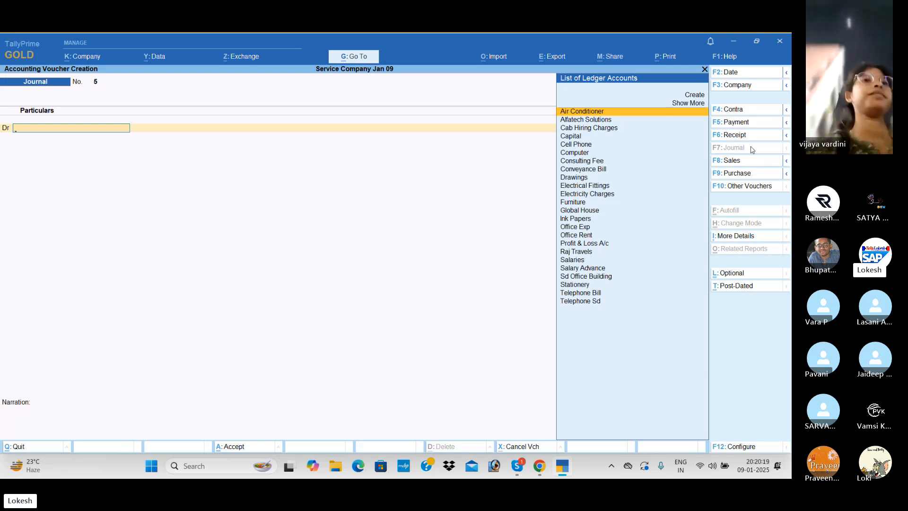
In a payment voucher, create the ledger Prepaid Magazine Sub under Current Assets as the debit account.
left_click(748, 126)
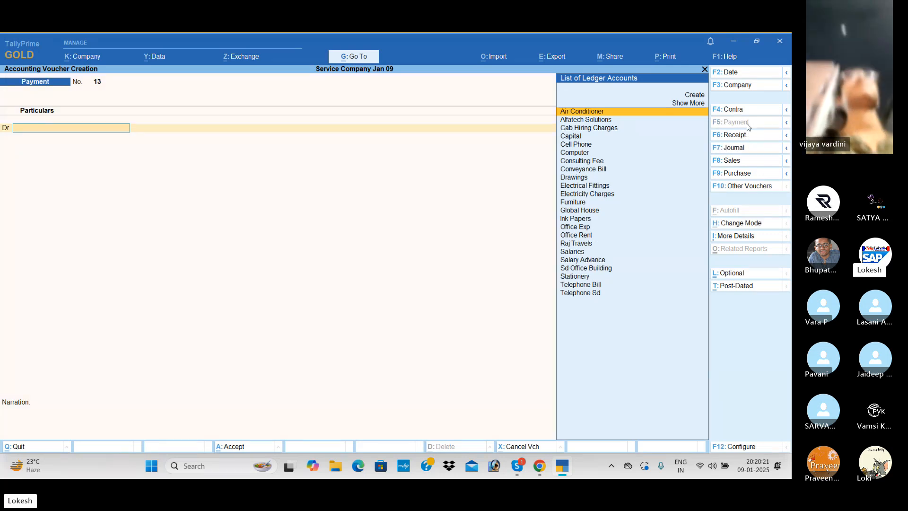
key("alt+c")
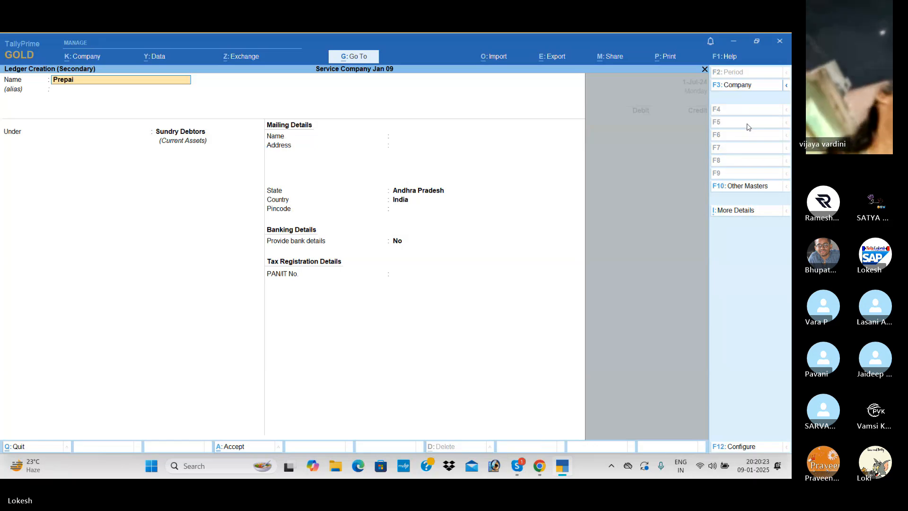
type("Prepaid Maga")
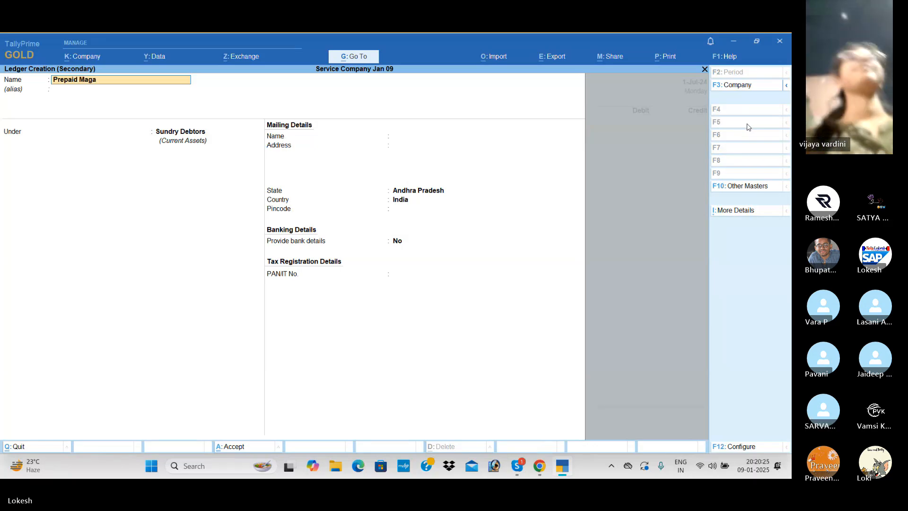
type("zine Su")
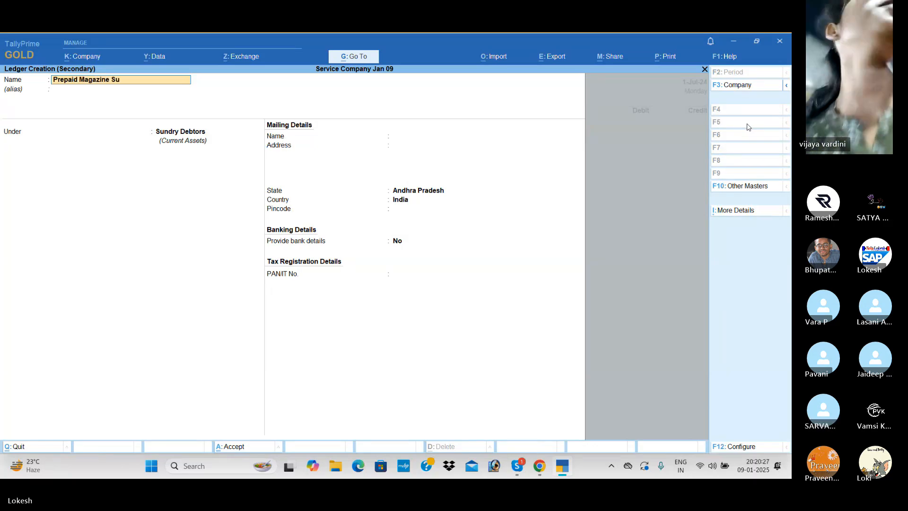
type("b")
key("Return")
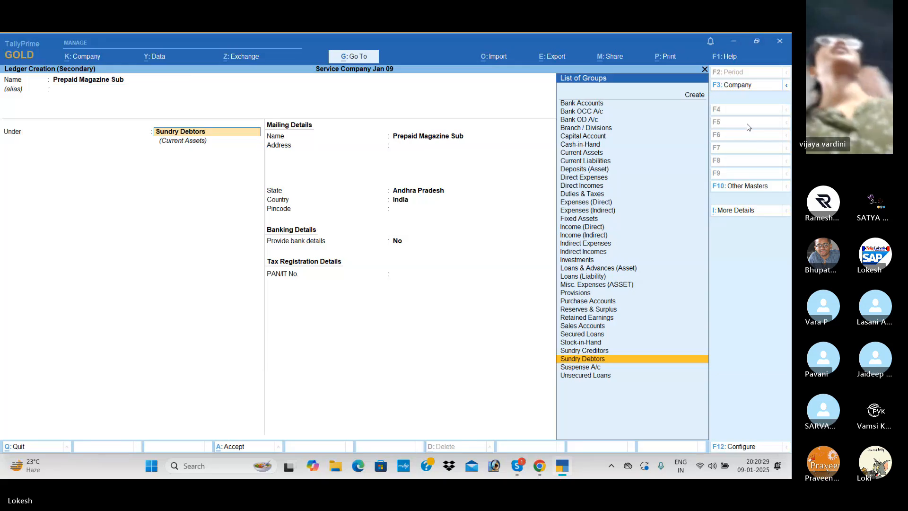
type("cu")
key("Return")
key("ctrl+a")
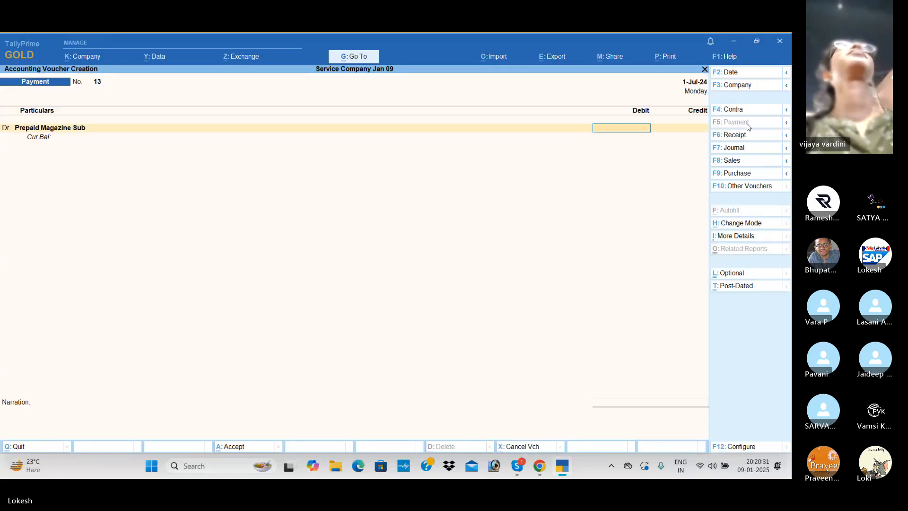
Debit Prepaid Magazine Sub with 2,400, credit Hdfc Bank with the default cheque allocation, and save the payment voucher.
type("2400")
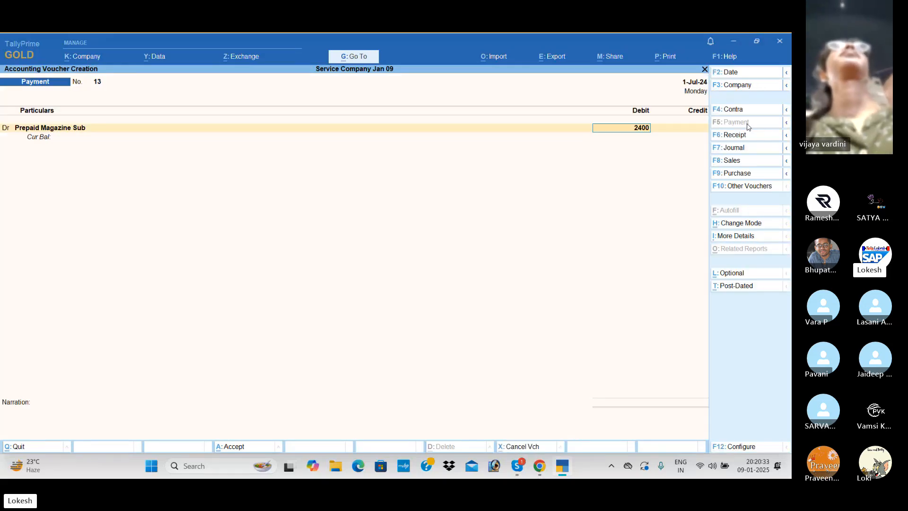
key("Return")
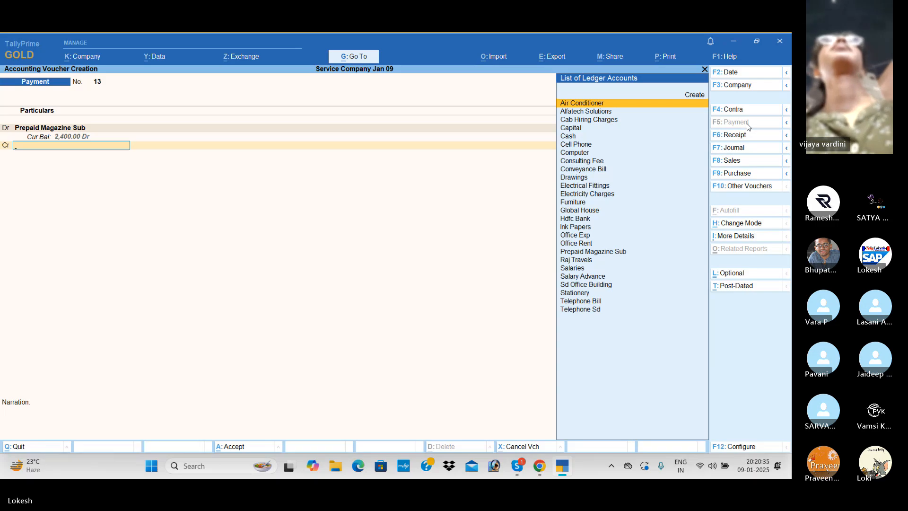
type("h")
key("Return")
key("Return")
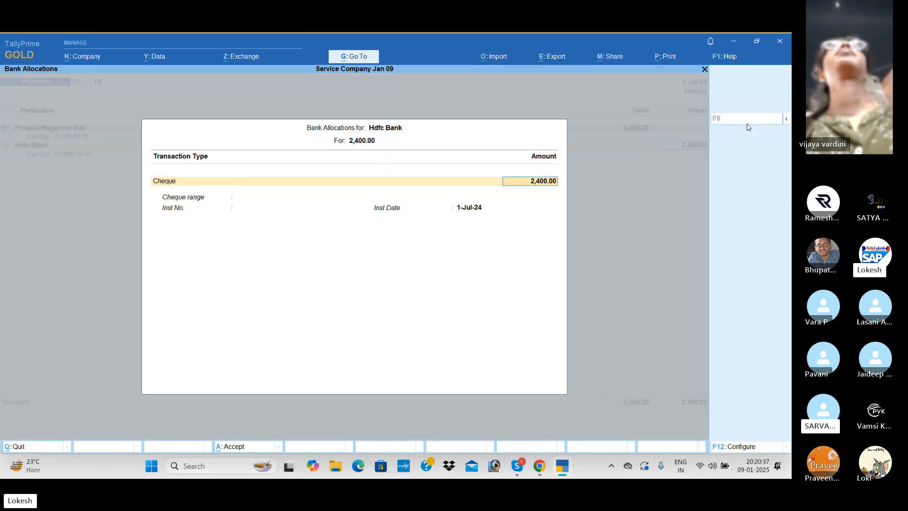
key("Return")
key("Return")
key("Return")
key("Return")
key("Return")
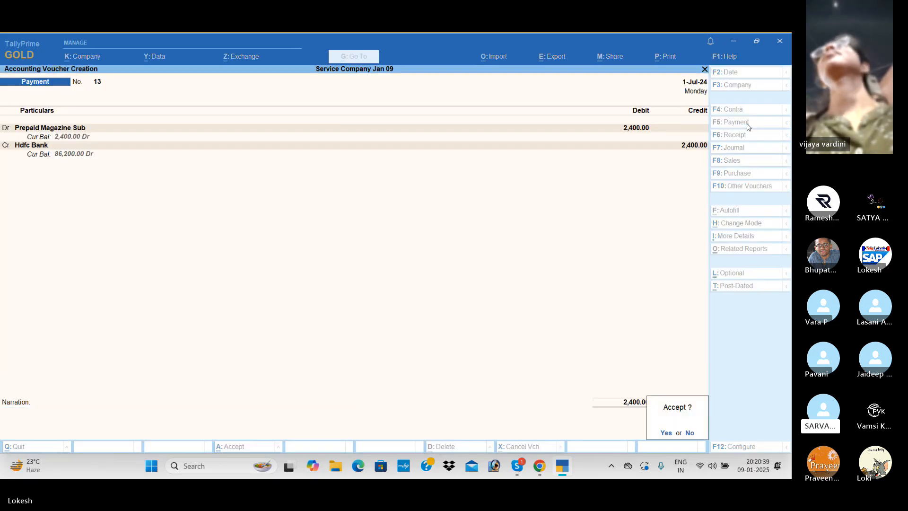
key("Return")
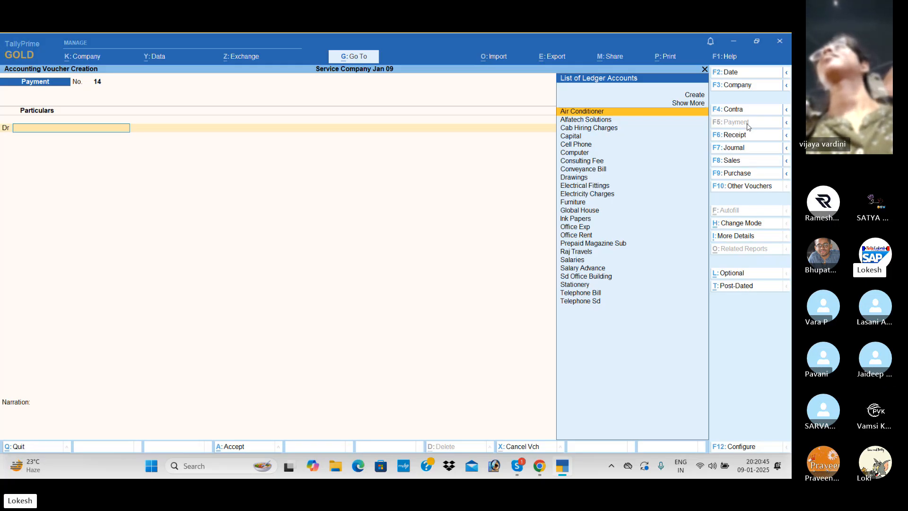
In the new payment voucher, debit the Salaries ledger with 12,000.
type("Sa")
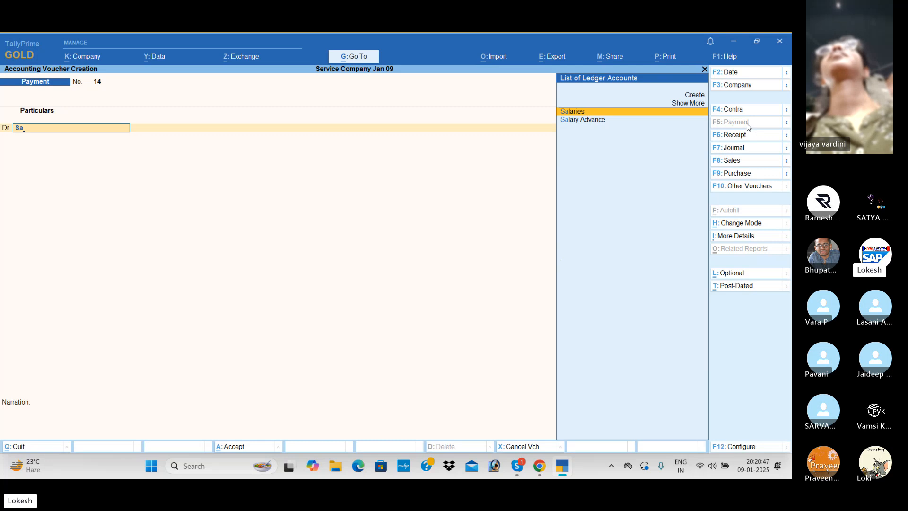
key("Return")
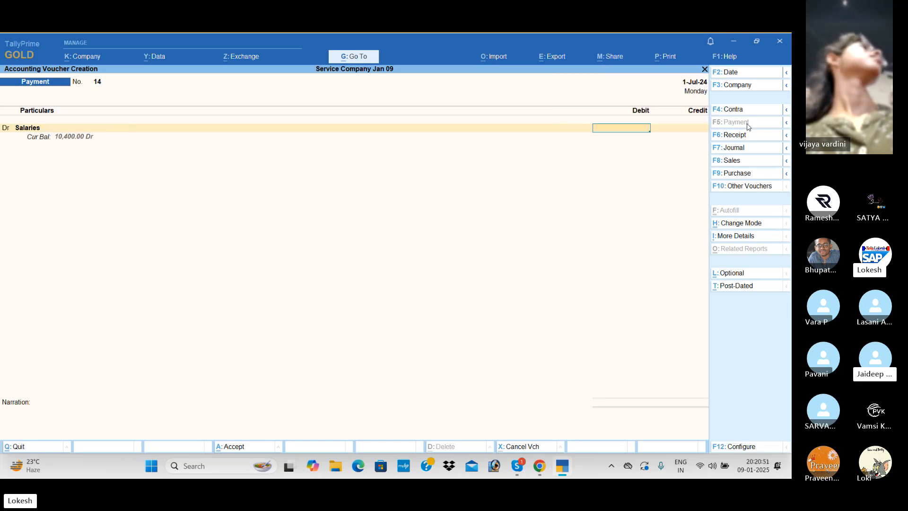
type("12,000")
key("Return")
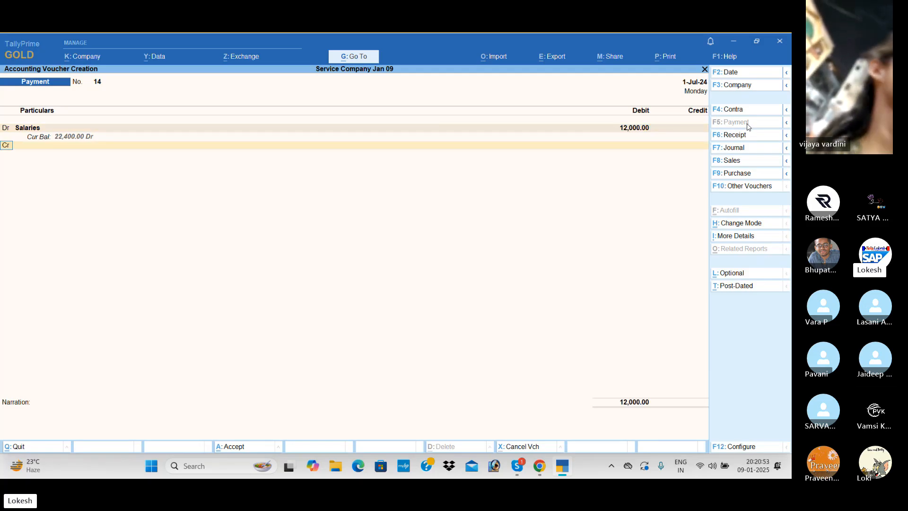
Credit the Salary Advance ledger with 3,000 in the salaries payment voucher.
key("Return")
type("Sa")
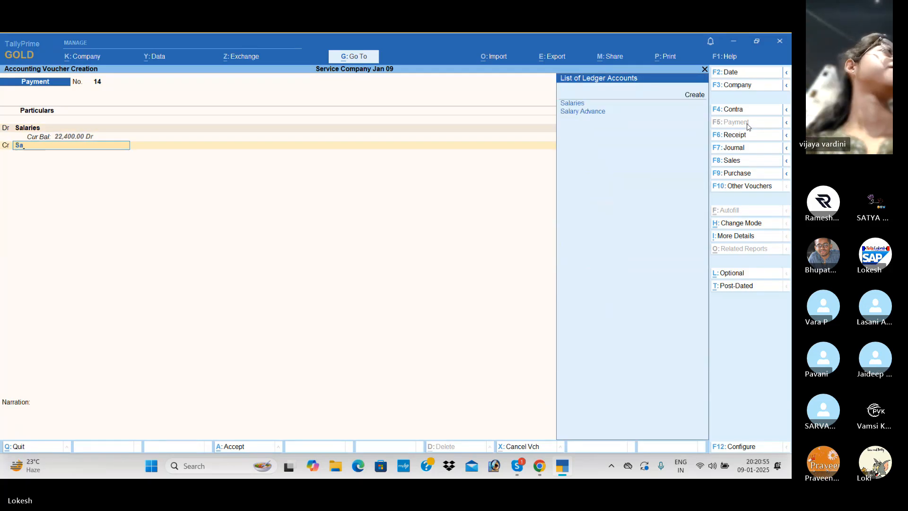
key("Down")
key("Return")
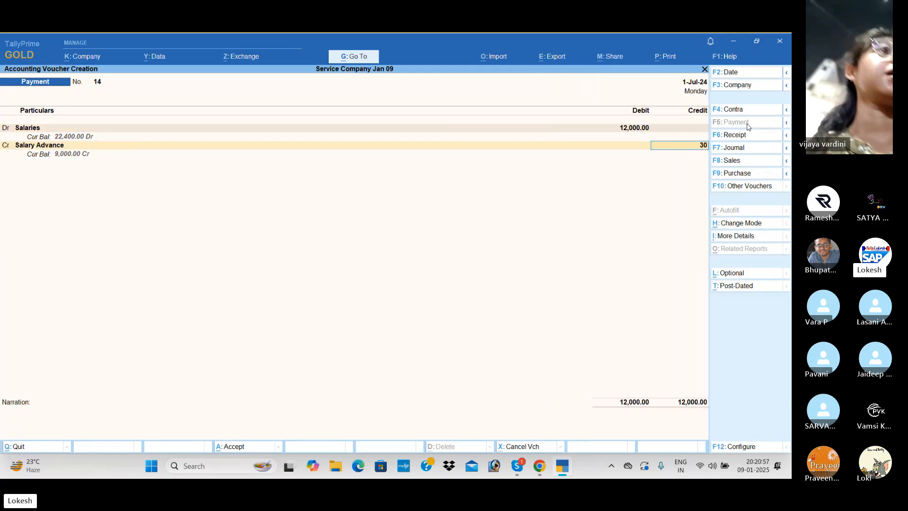
type("3000")
key("Return")
Credit Cash with the remaining 9,000 and save the salaries payment voucher.
key("Return")
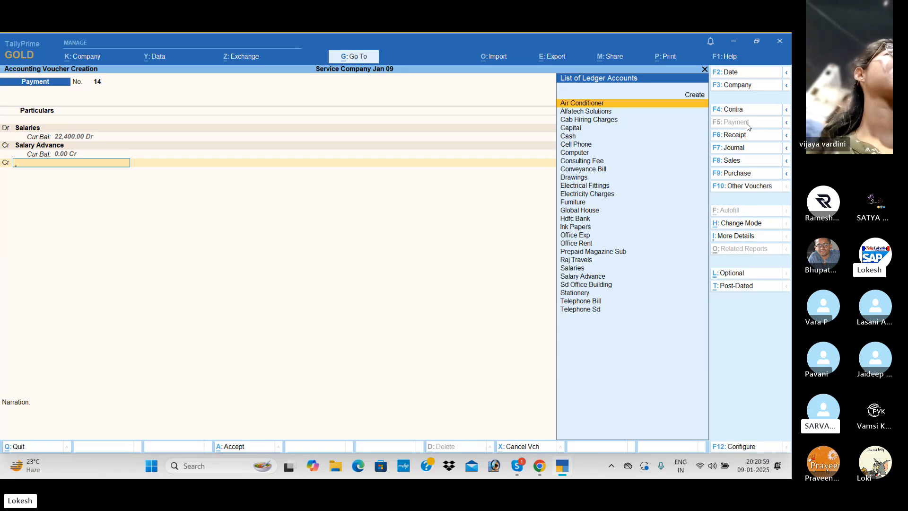
type("cas")
key("Return")
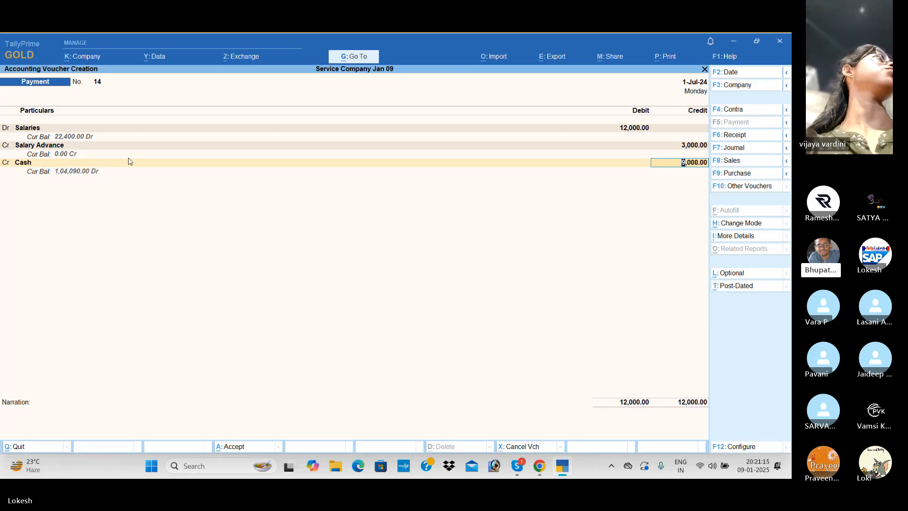
key("Return")
key("Return")
key("Return")
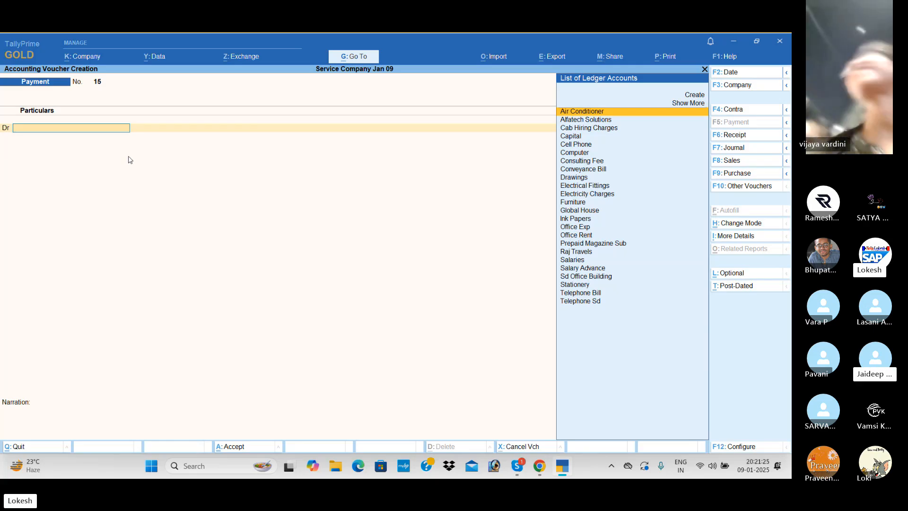
Set the payment voucher date to 1-Aug-24.
left_click(756, 75)
type("1-8")
key("Return")
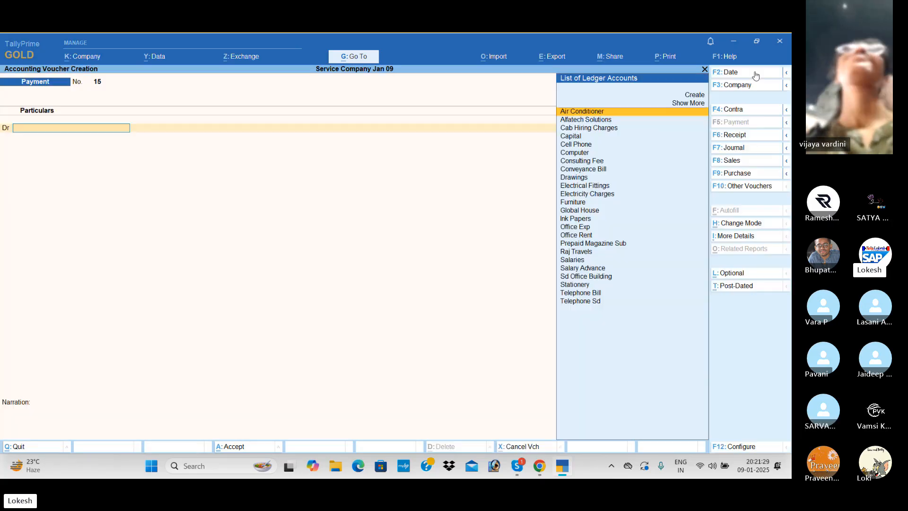
Create the ledger Prepaid Insurace under Current Assets as the payment voucher's debit account.
key("alt")
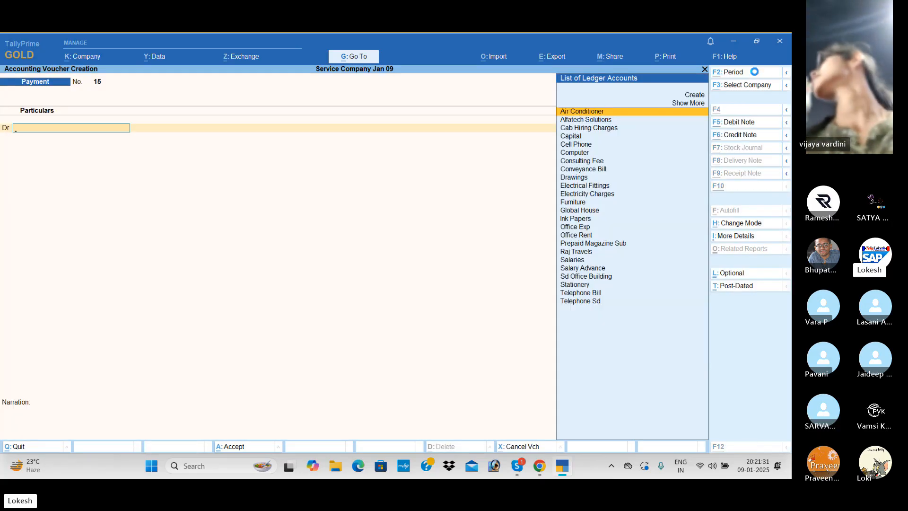
key("alt+c")
type("Prepaid")
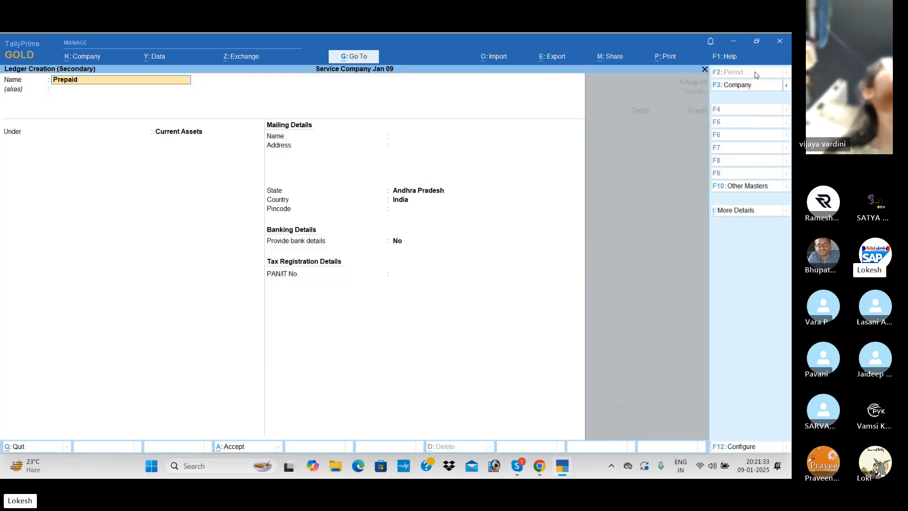
type(" Insurace")
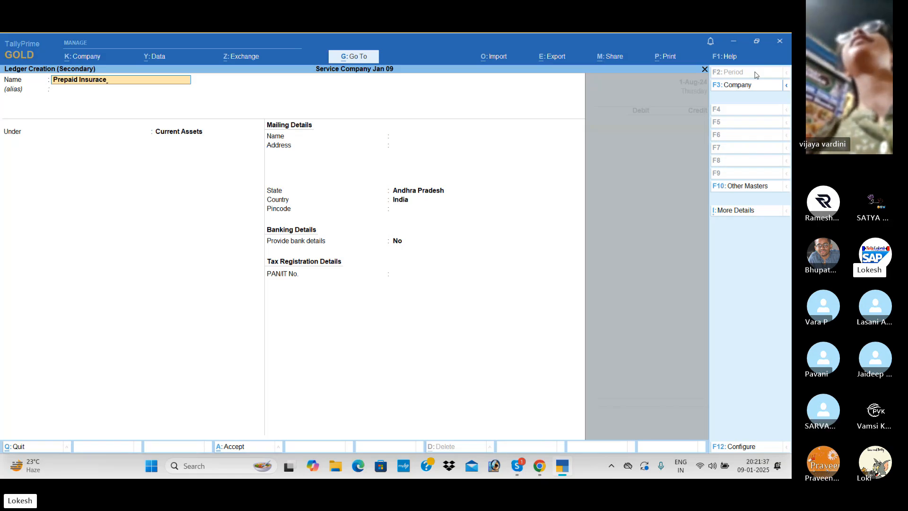
key("Return")
key("Return")
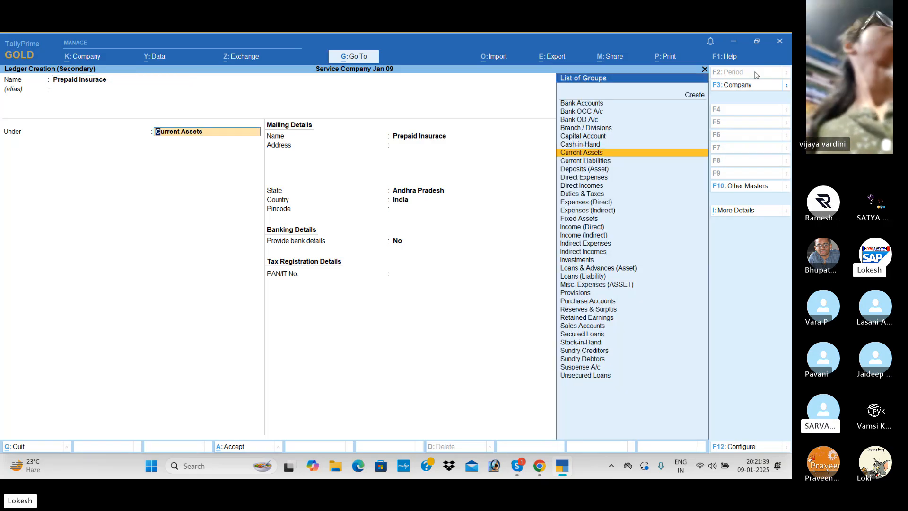
key("ctrl+a")
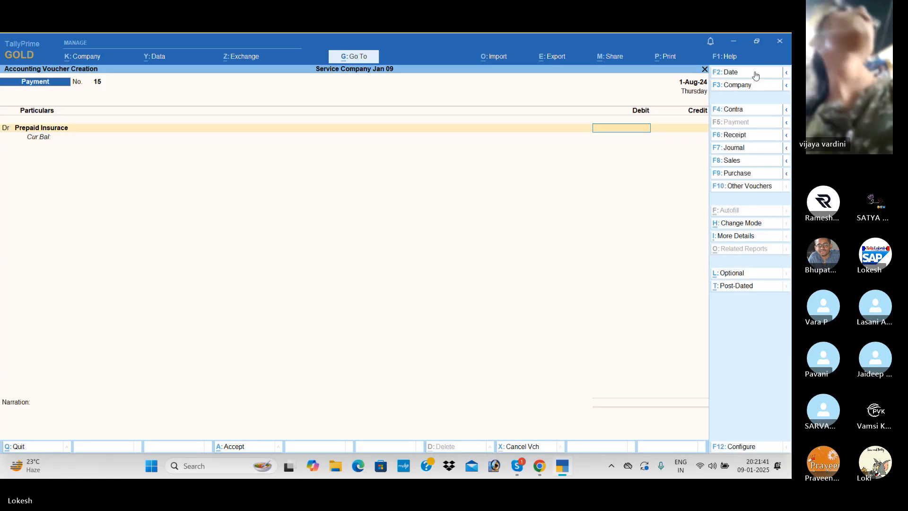
Debit Prepaid Insurace with 6,000, credit Hdfc Bank, and save the payment voucher.
key("Return")
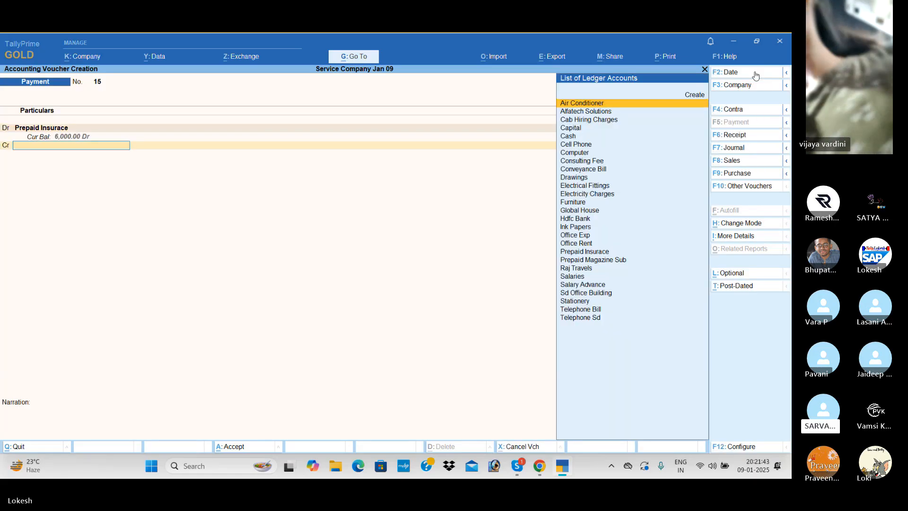
type("H")
key("Return")
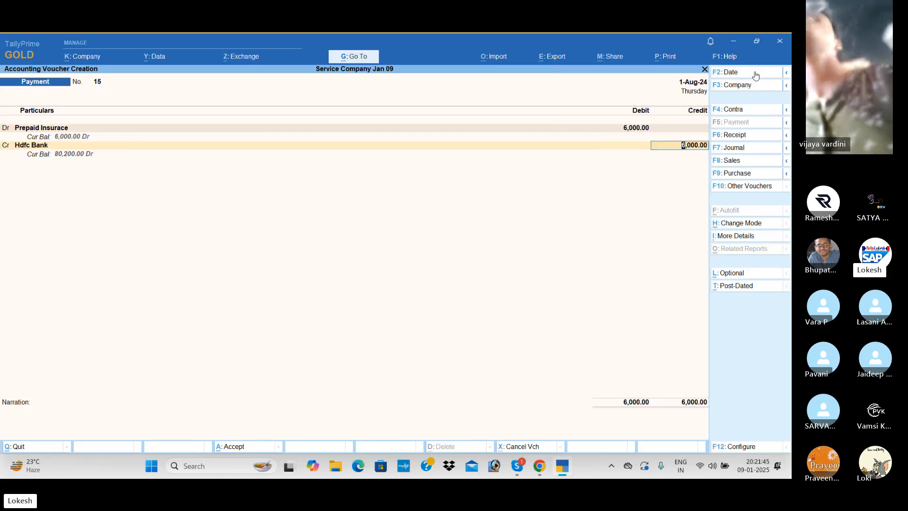
key("ctrl+a")
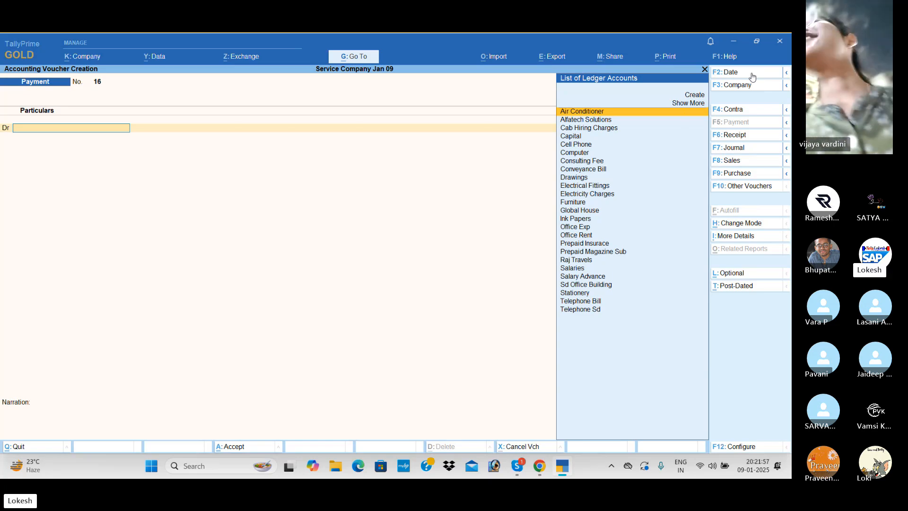
Start a journal voucher and create the ledger Media Live under Sundry Debtors as its debit account.
left_click(731, 148)
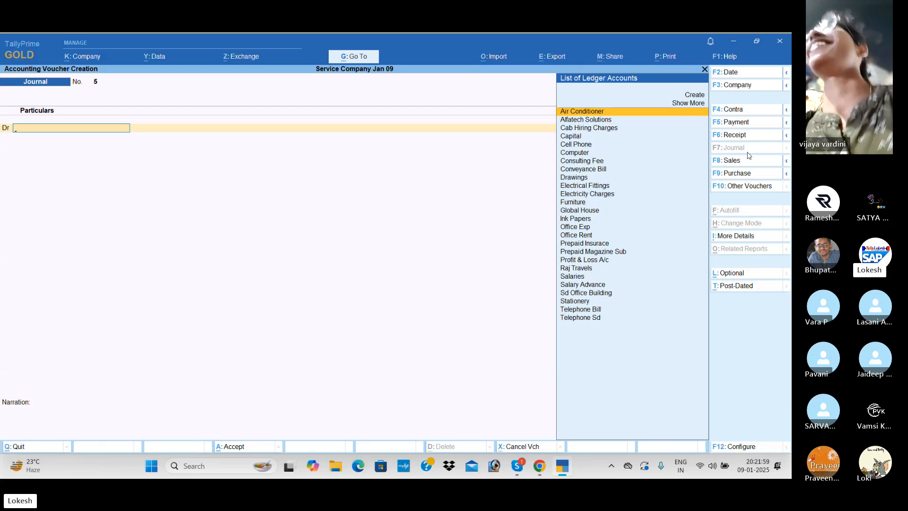
key("alt+c")
type("Media Live")
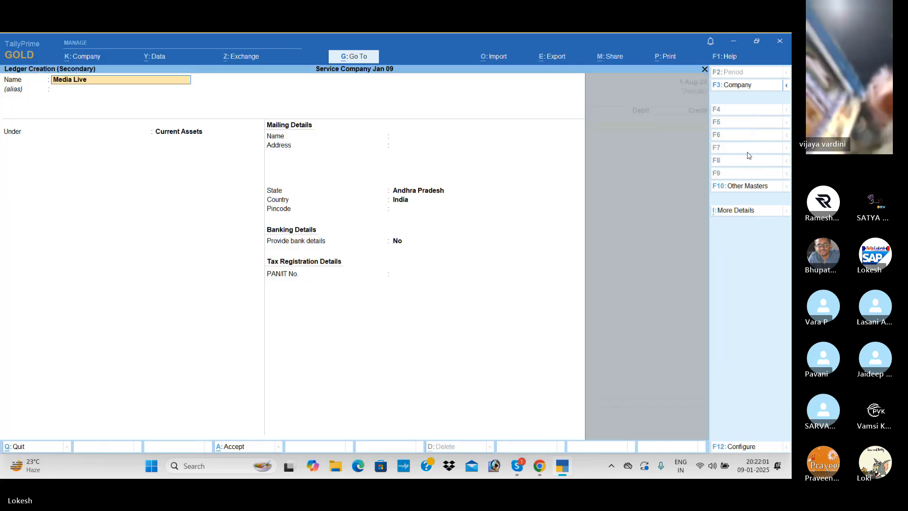
key("Return")
key("Return")
type("Sun")
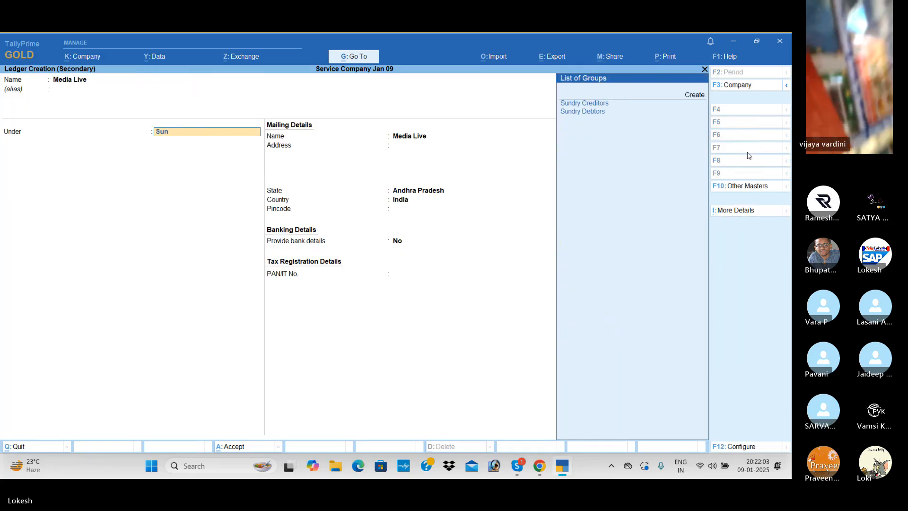
key("Down")
key("Return")
key("ctrl+a")
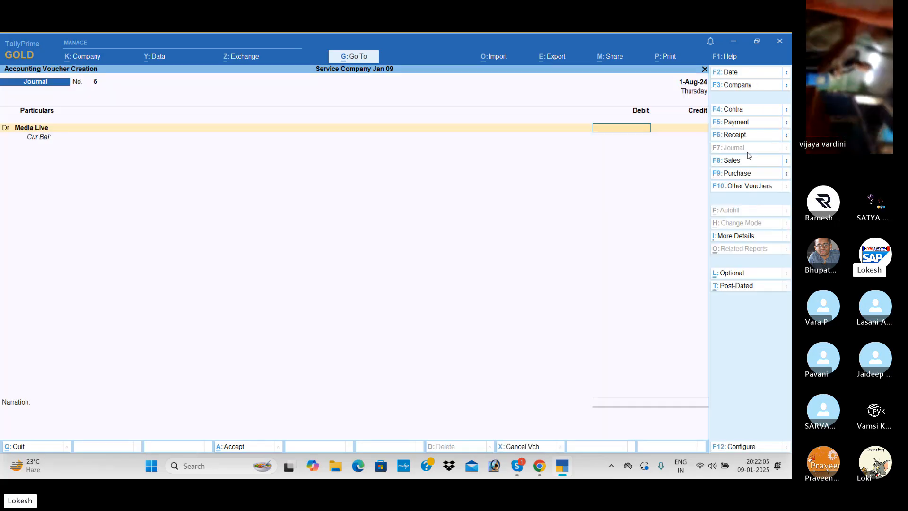
Debit Media Live with 50,000, credit Consulting Fee with the same amount, and save the journal voucher.
type("000")
key("Return")
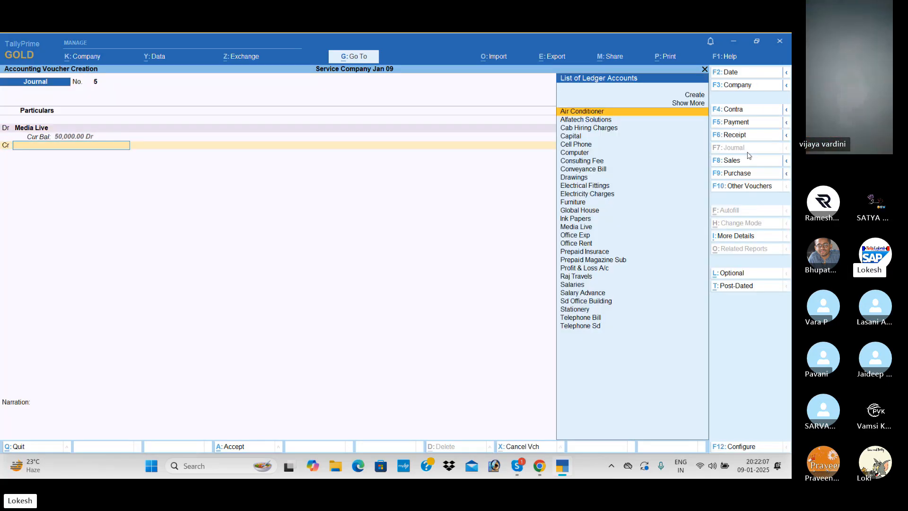
type("Con")
key("Down")
key("Return")
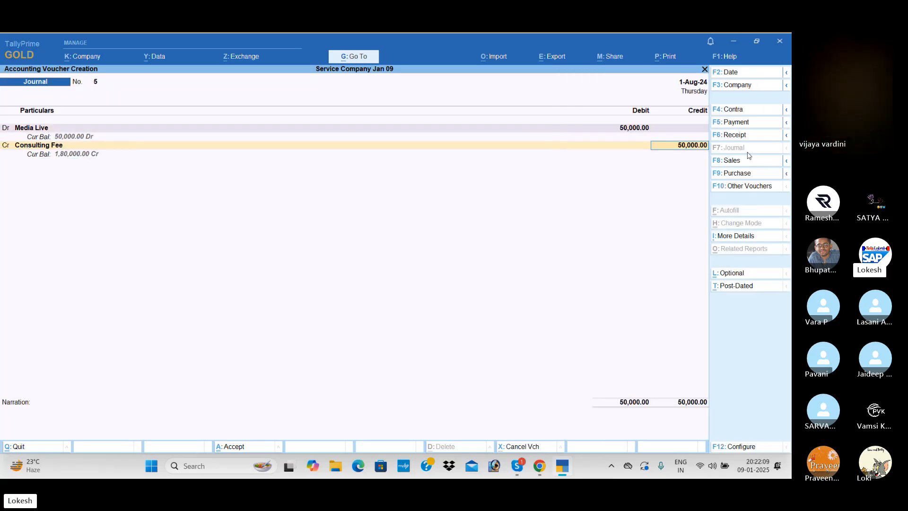
key("Return")
key("Return")
key("Return")
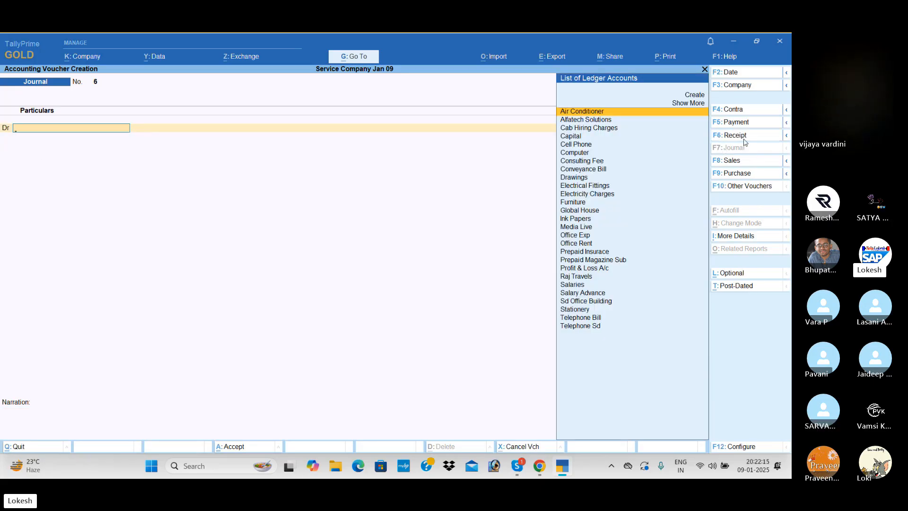
Start a receipt voucher and credit Media Live with 50,000.
left_click(744, 136)
type("Me")
key("Return")
type("5")
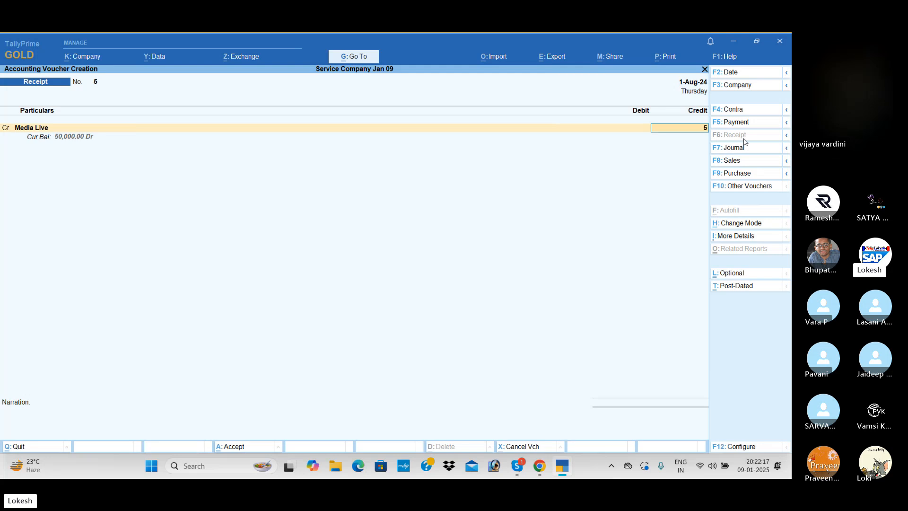
type("0000")
key("Return")
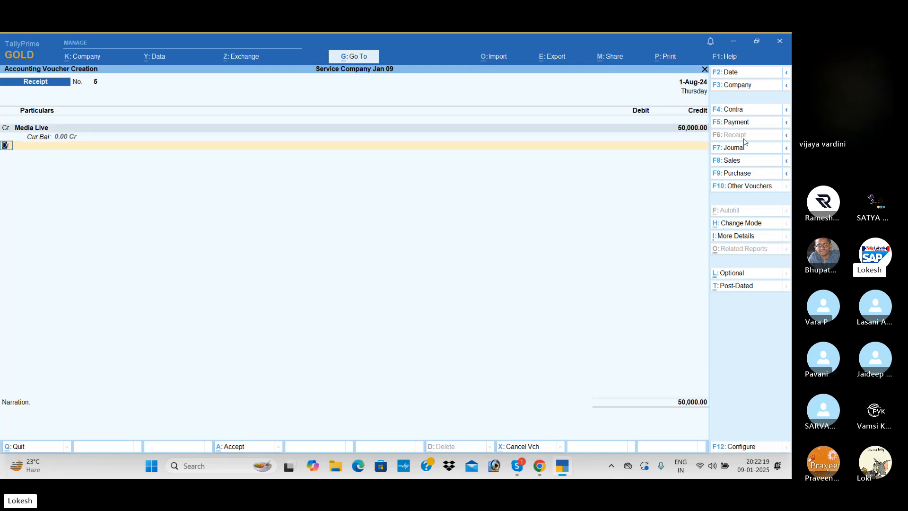
Debit Cash with 20,000 in the Media Live receipt voucher.
key("Return")
type("Cas")
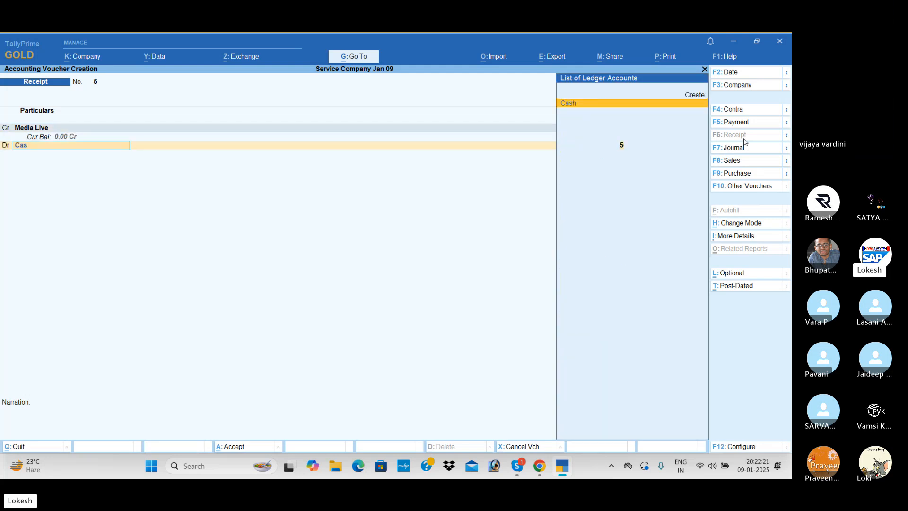
key("Return")
type("20000")
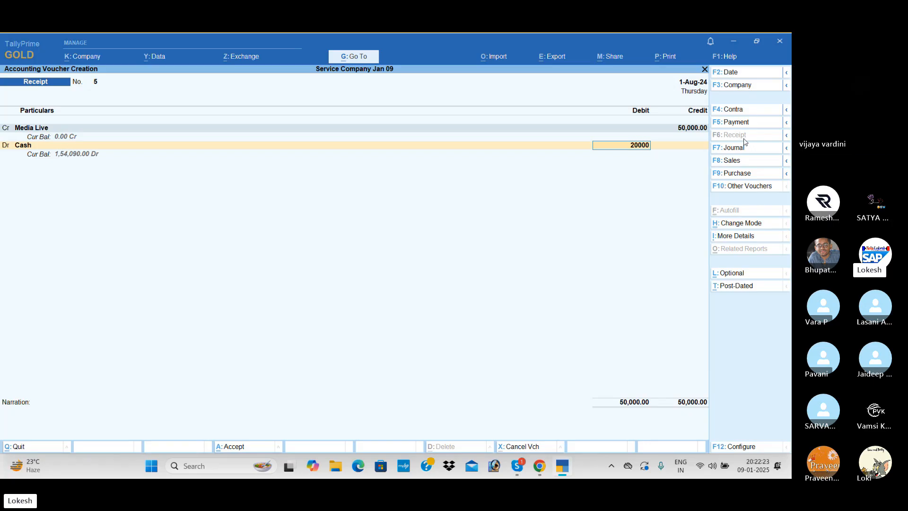
key("Return")
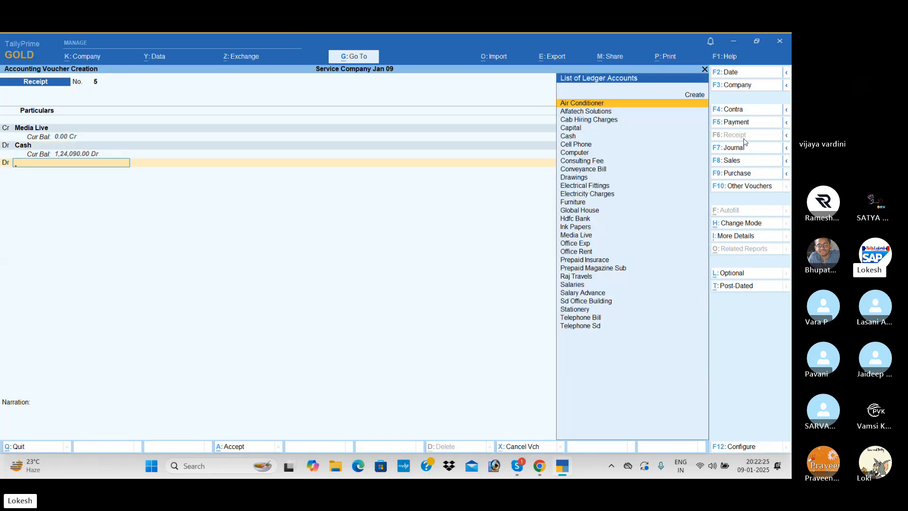
Debit Hdfc Bank with 28,000 in the receipt voucher and accept its bank allocation as Cheque/DD.
type("h")
key("Return")
type("2")
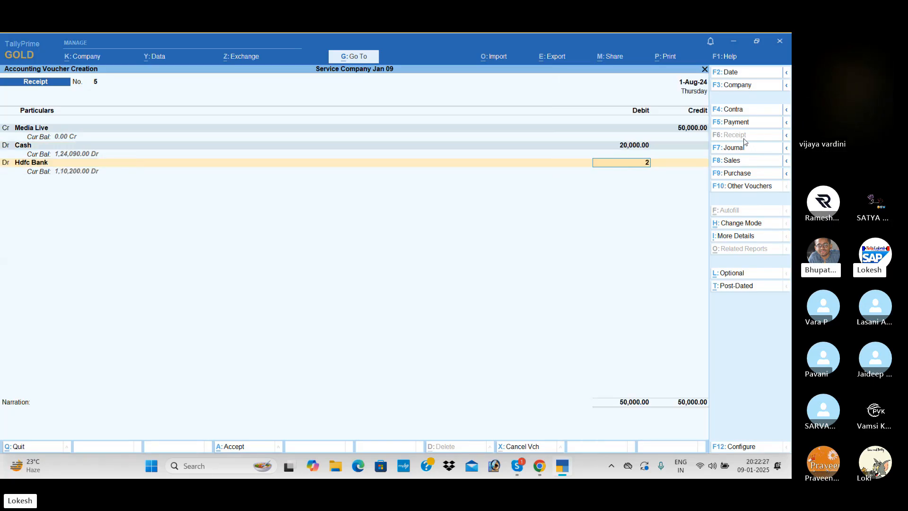
type("8,000")
key("Return")
key("Return")
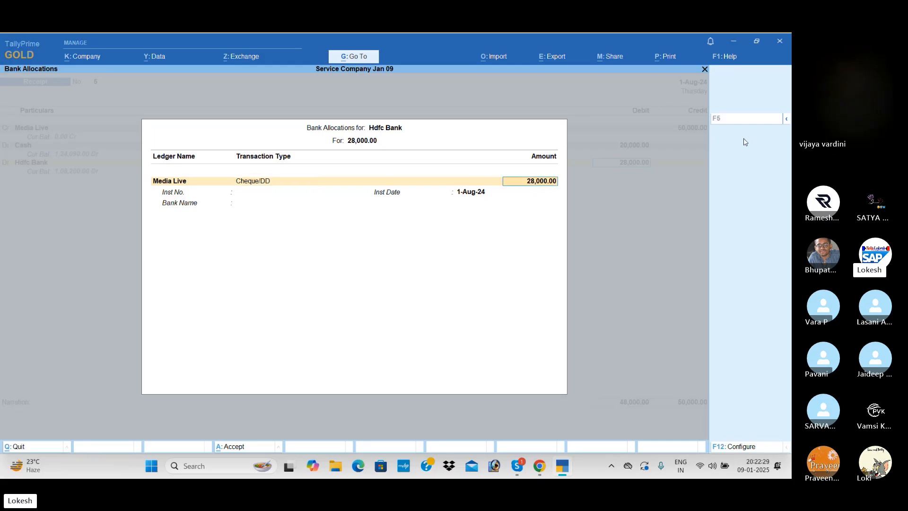
key("Return")
key("Return")
key("Return")
key("Return")
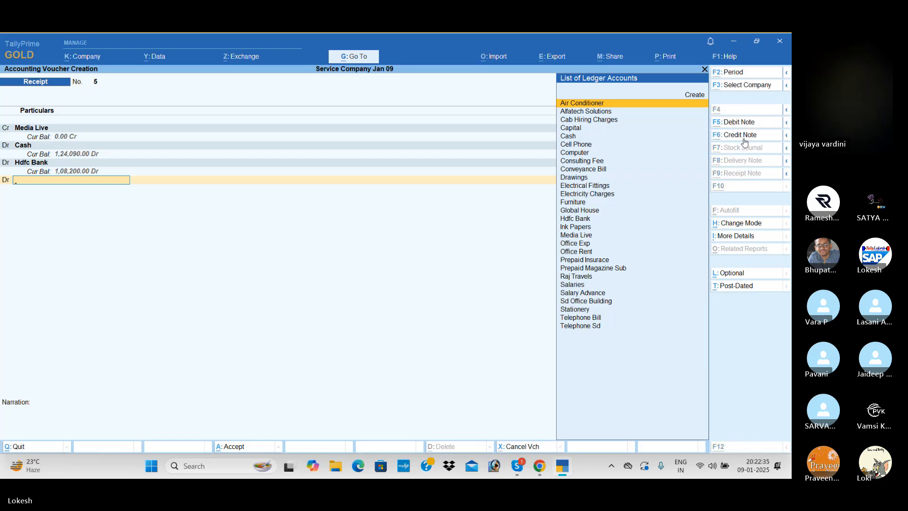
key("alt+Tab")
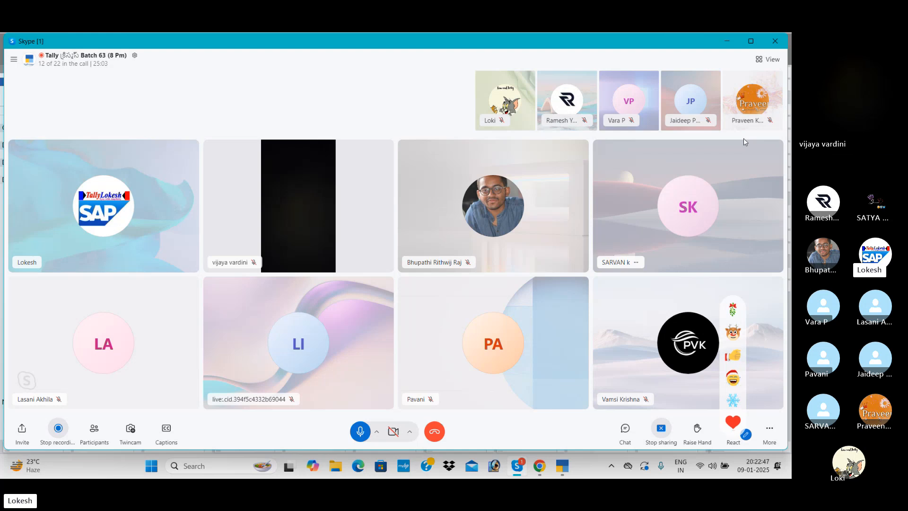
key("alt+Tab")
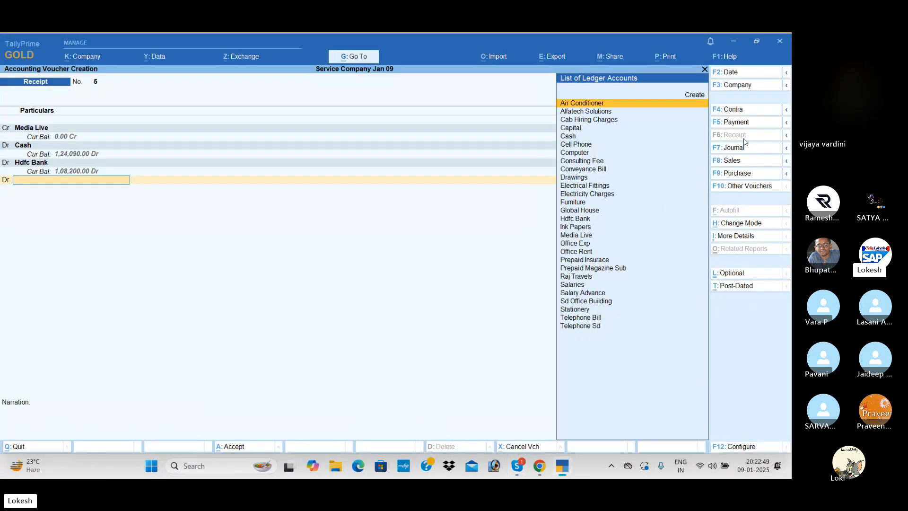
Create the ledger Discount Allowed under Indirect Expenses as the receipt voucher's third debit account.
key("alt+c")
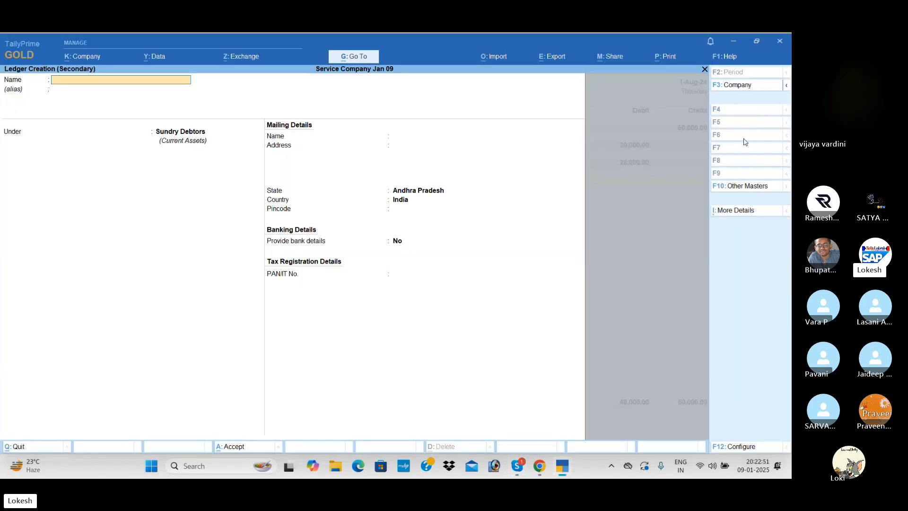
type("Discou")
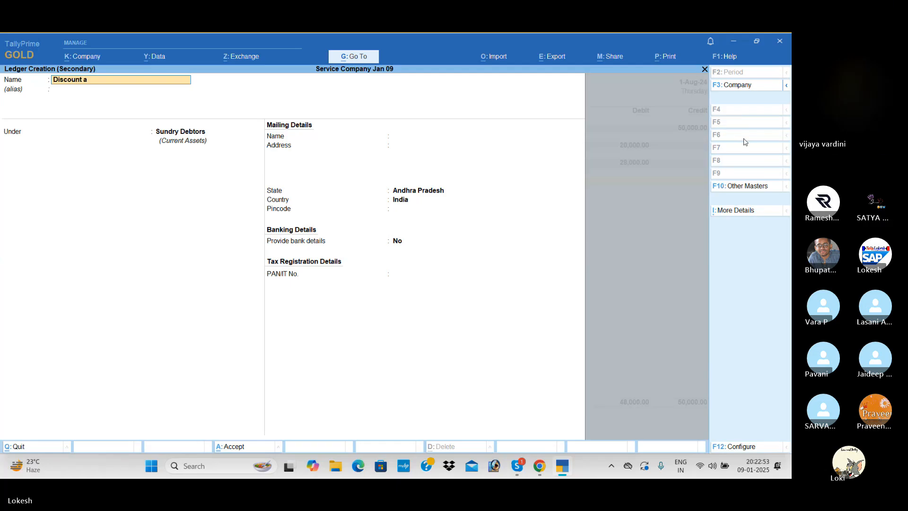
type("nt Allowed")
key("Return")
type("Ind")
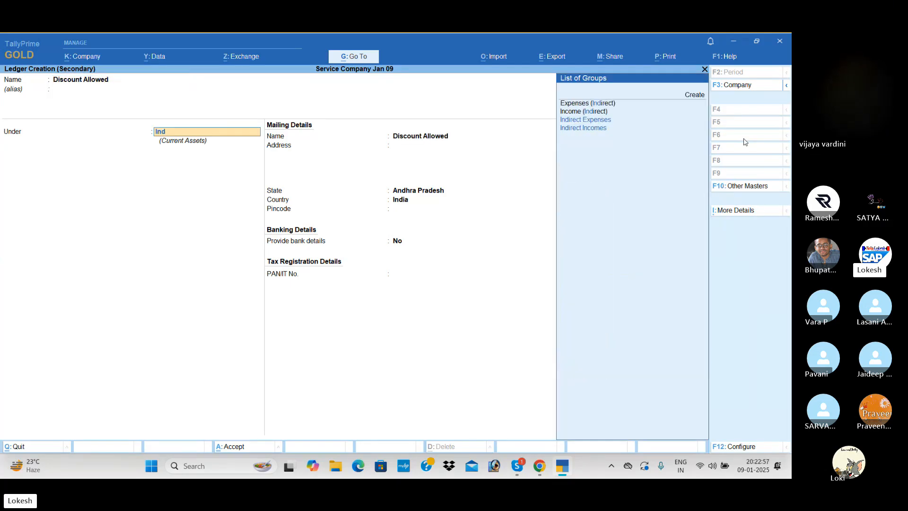
key("Return")
key("ctrl+a")
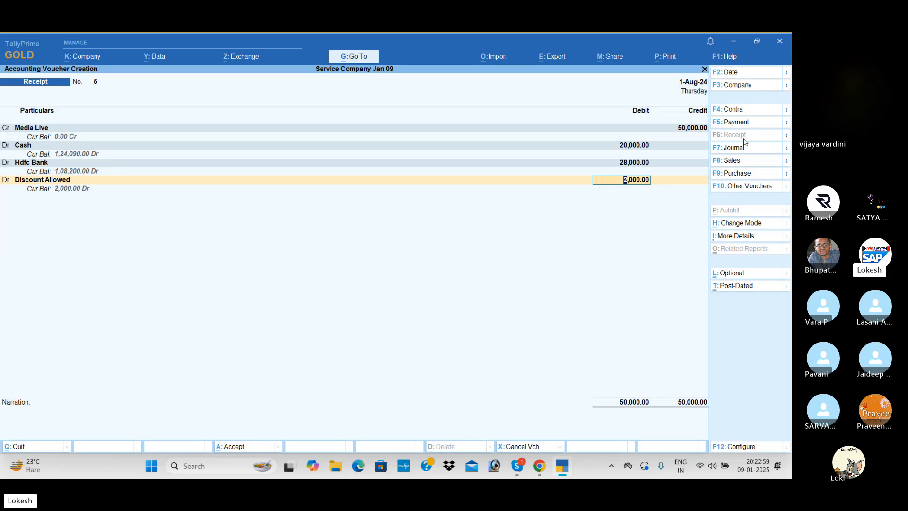
Debit Discount Allowed with the remaining 2,000 and save the Media Live receipt voucher.
key("Return")
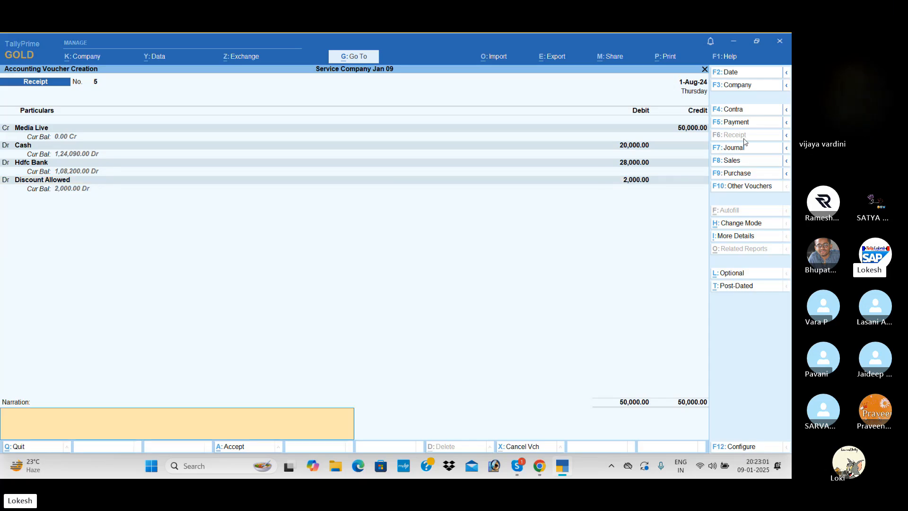
key("Return")
key("Return")
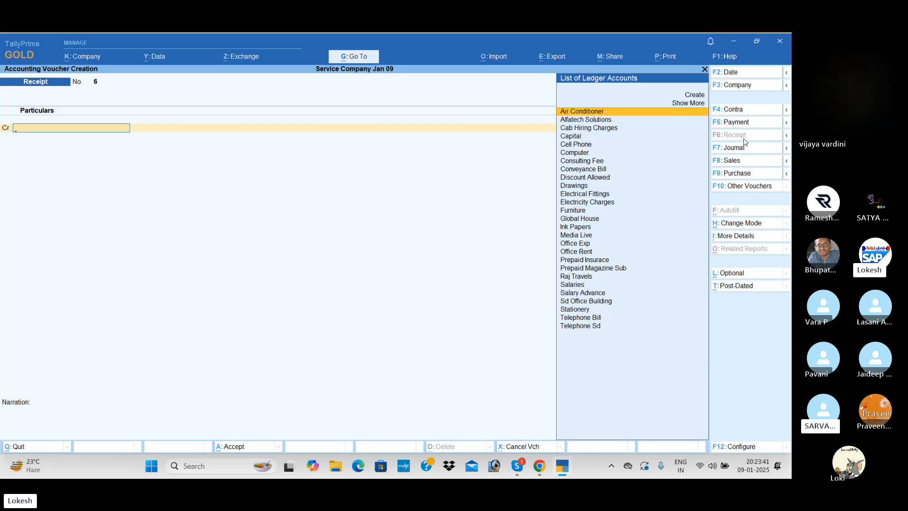
Set the voucher date to 1-Nov-24.
left_click(746, 75)
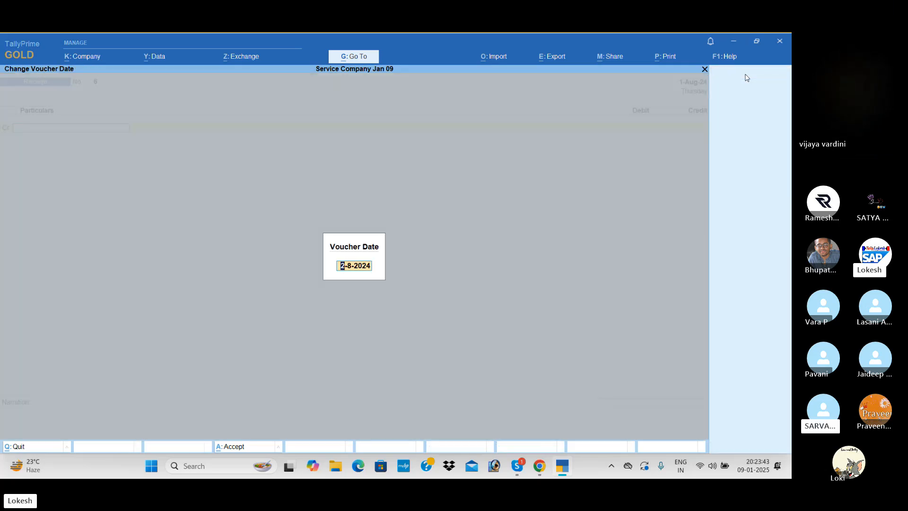
type("1-11")
key("Return")
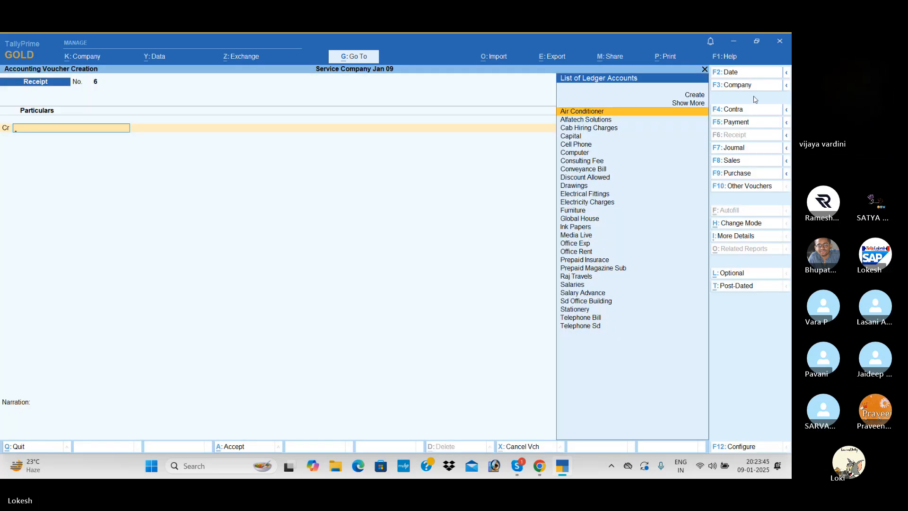
Switch to a journal voucher and create the ledger Thrisul Company under Sundry Debtors as its debit account.
left_click(754, 150)
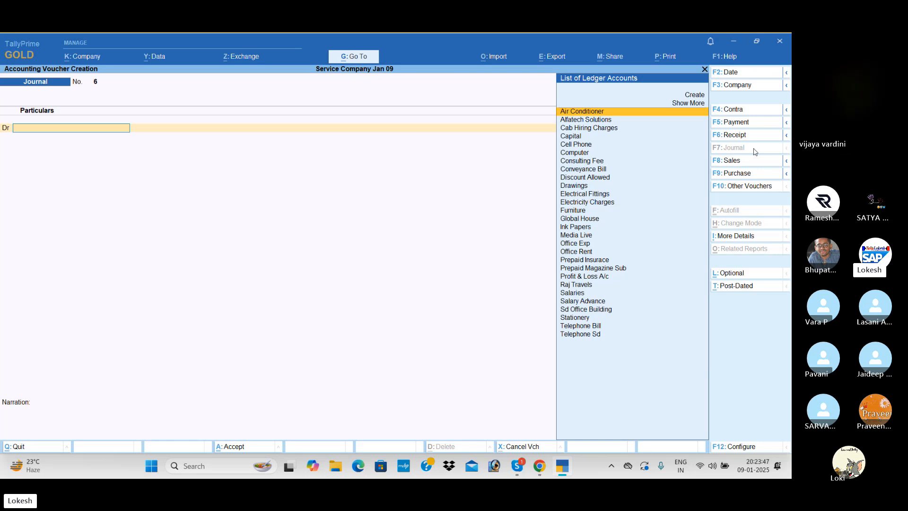
key("alt+c")
type("Thrisul")
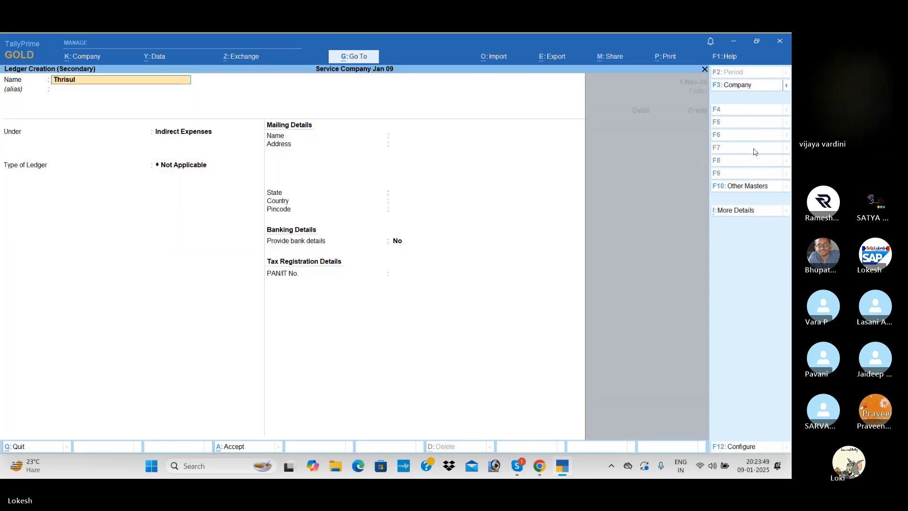
type(" Company")
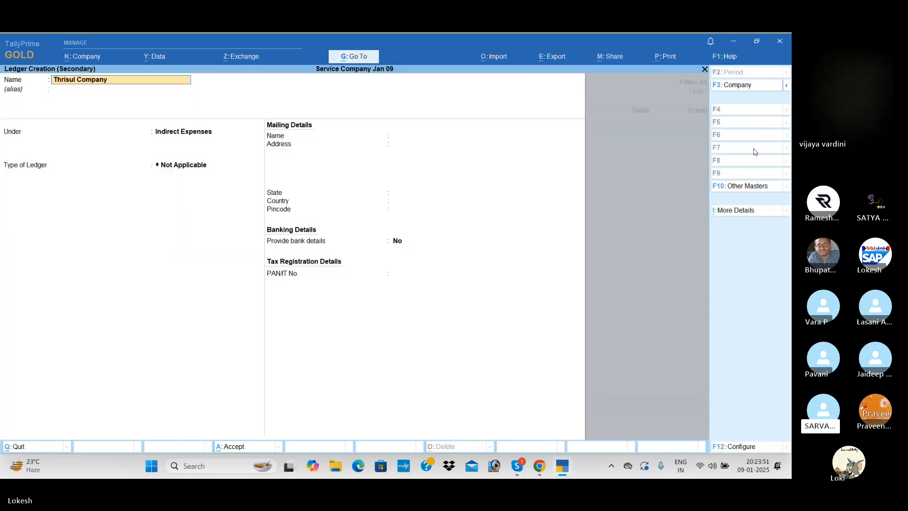
key("Return")
type("Sun")
key("Down")
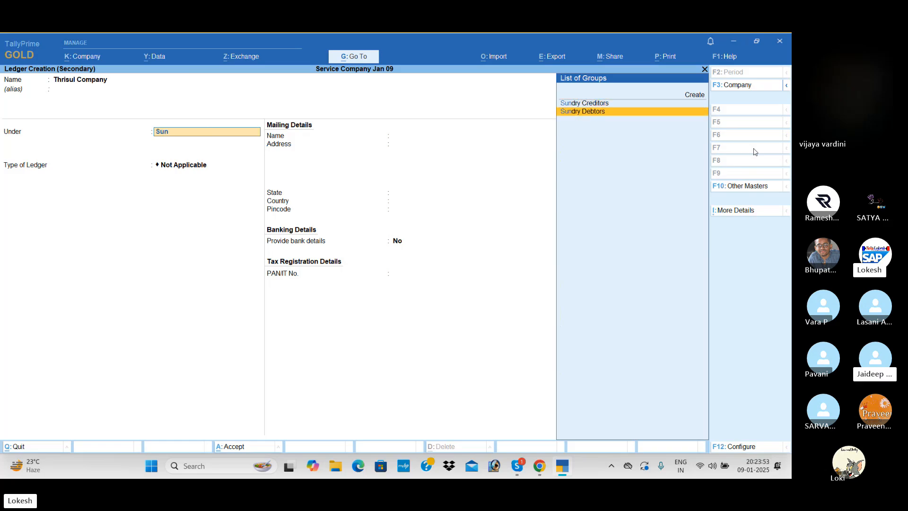
key("Return")
key("ctrl+a")
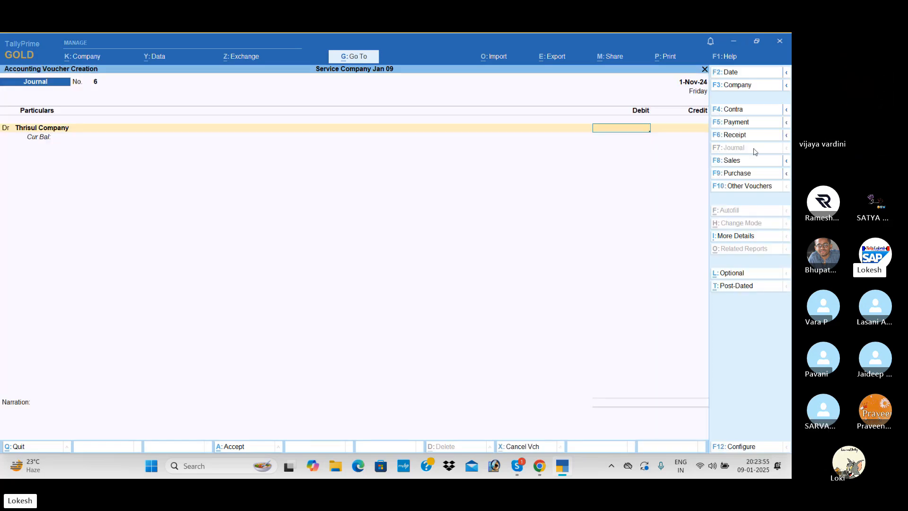
Debit Thrisul Company with 27,500, credit Hdfc Bank with the same amount, and save the journal voucher.
type("27500")
key("Return")
type("hd")
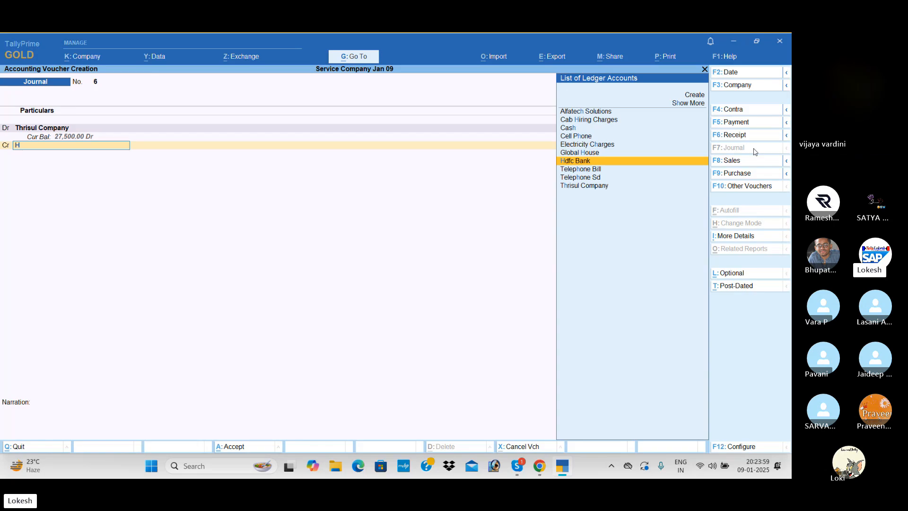
key("Return")
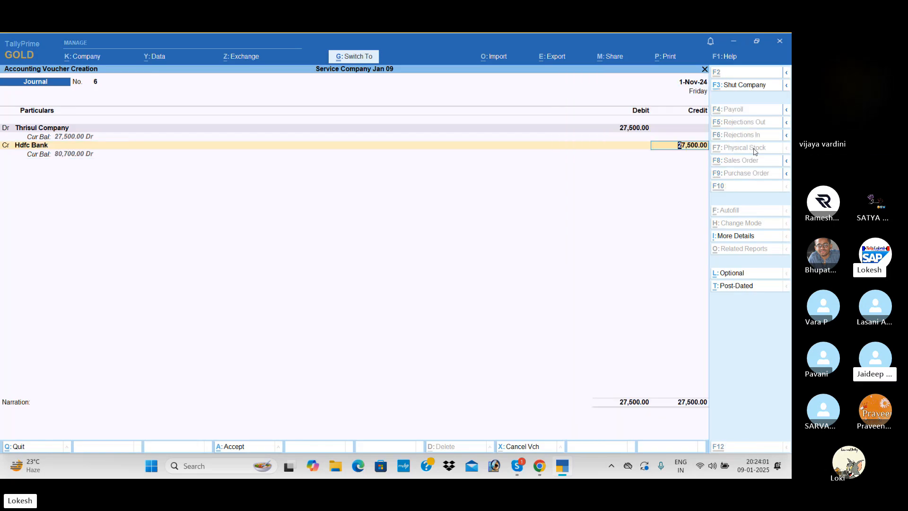
key("ctrl+a")
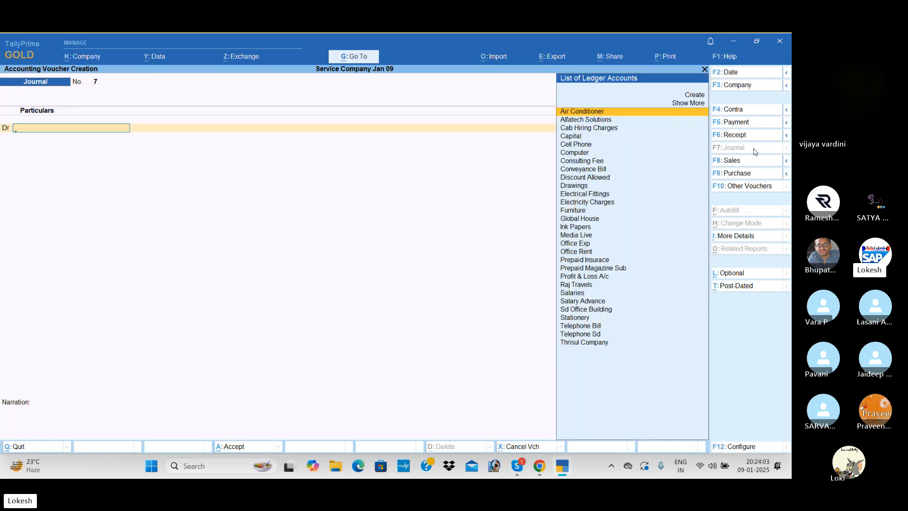
Switch to a receipt voucher and credit Thrisul Company with 27,500.
left_click(744, 137)
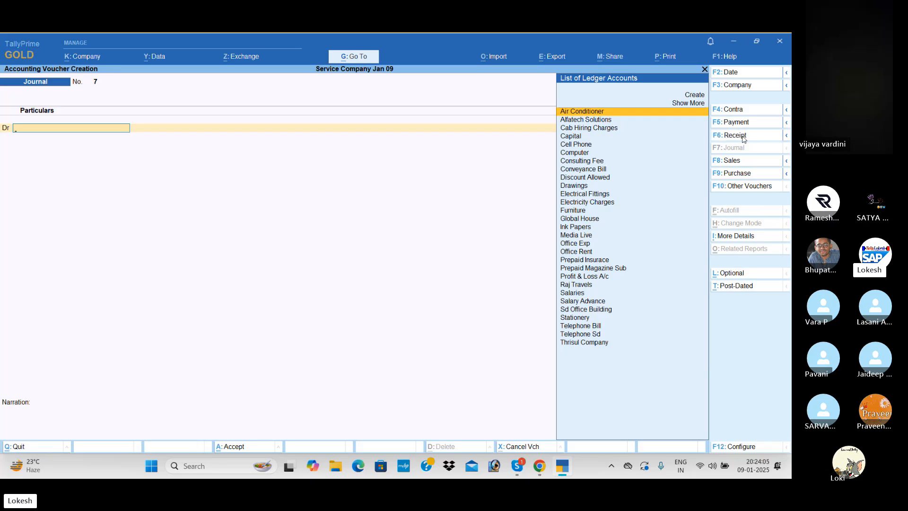
type("T")
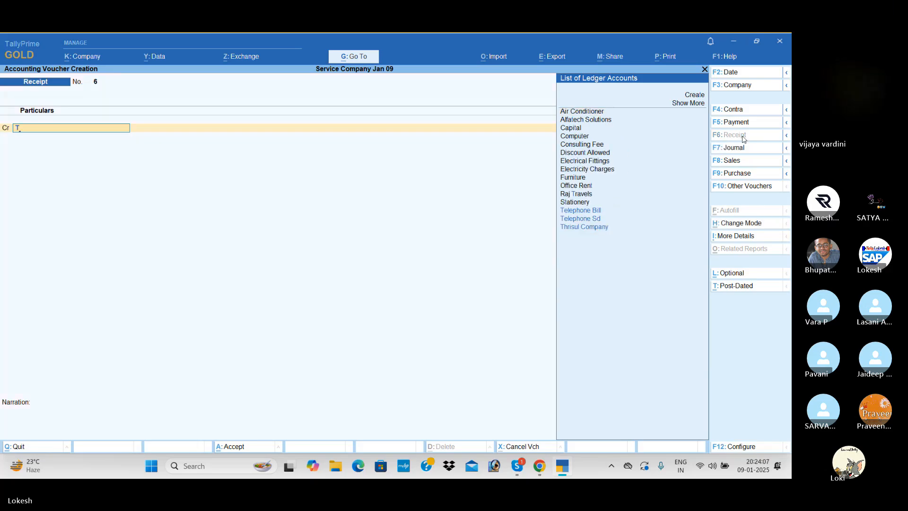
key("Down")
key("Down")
key("Down")
key("Return")
type("27500")
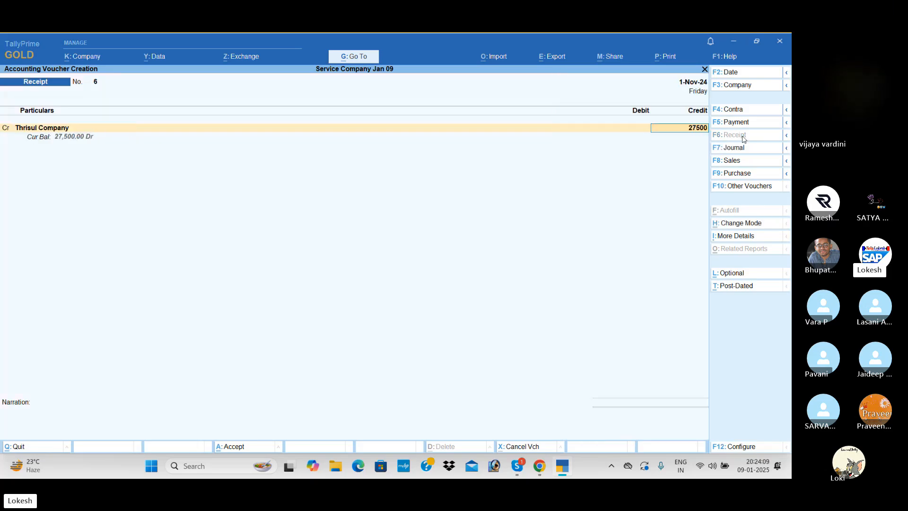
key("Return")
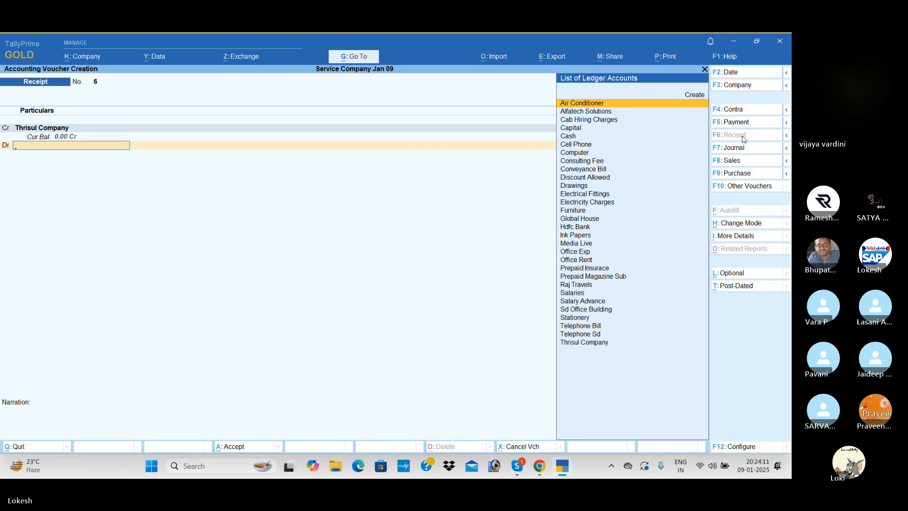
Debit Hdfc Bank with 27,500 as a Cheque/DD without instrument details and save the Thrisul Company receipt voucher.
type("h")
key("Return")
key("Return")
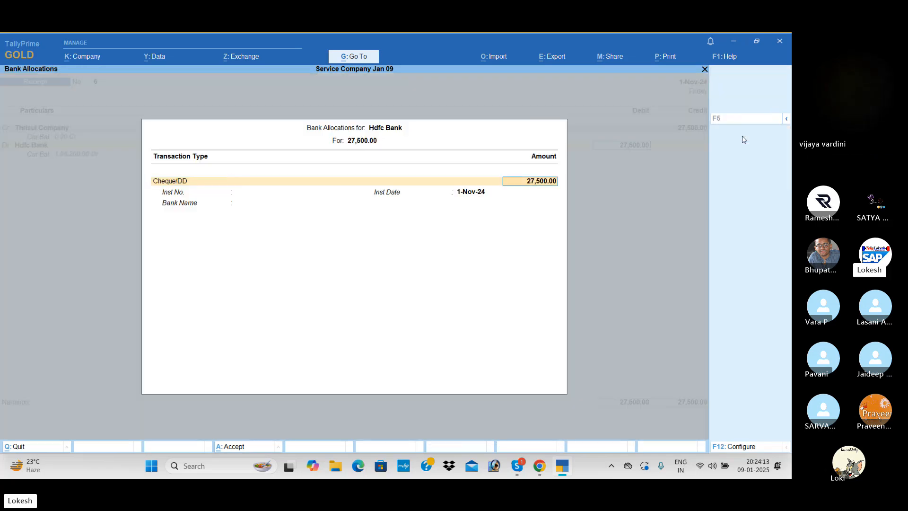
key("Return")
key("Return")
key("Return")
key("Return")
key("Return")
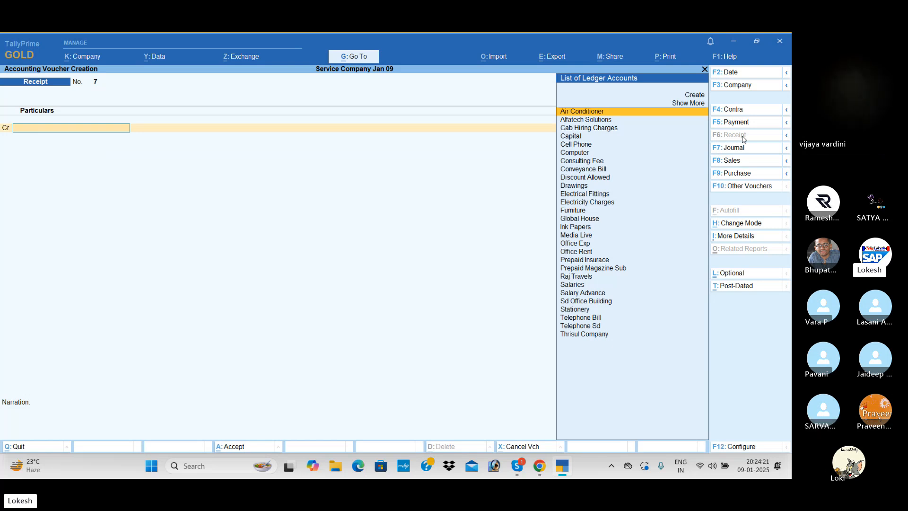
Switch to a payment voucher and debit Thrisul Company with 27,500.
left_click(746, 123)
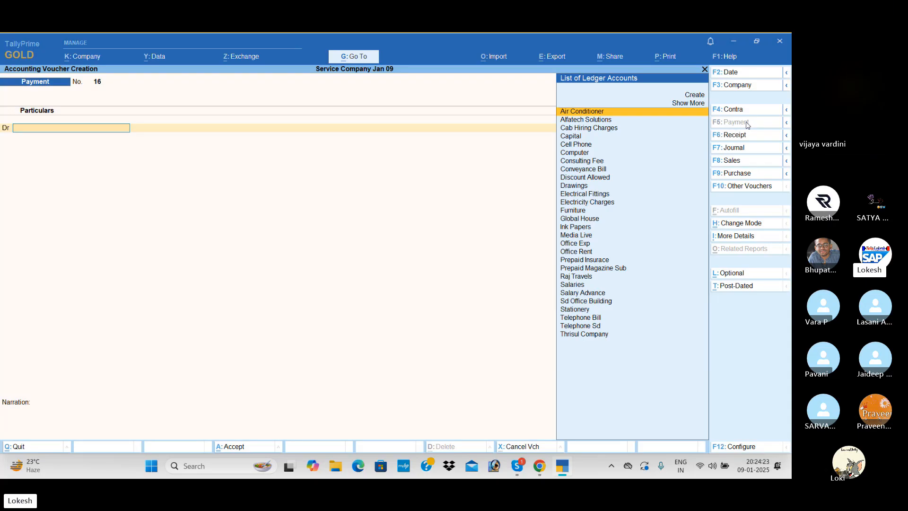
type("thr")
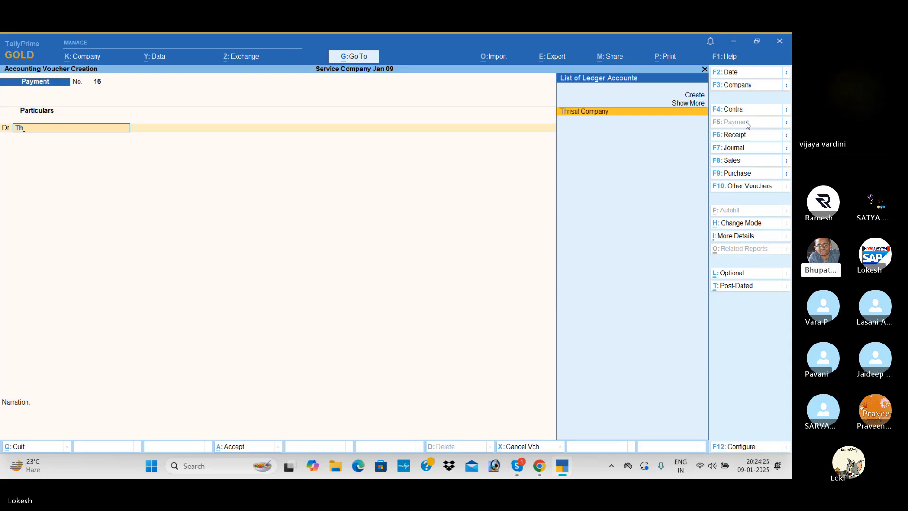
key("Return")
type("275000")
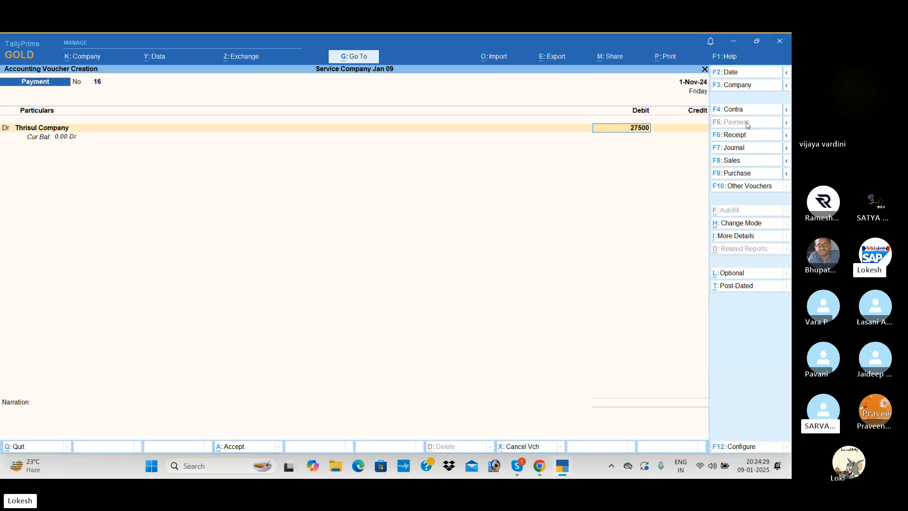
key("Return")
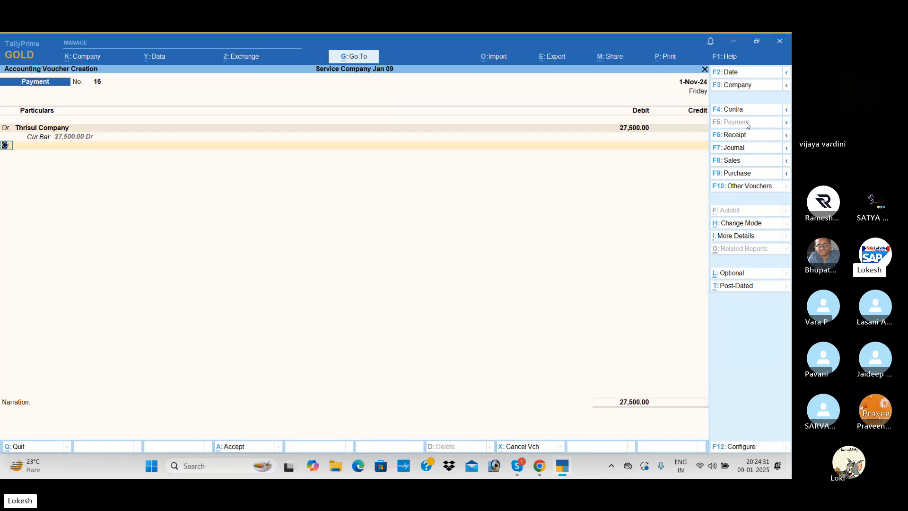
key("Return")
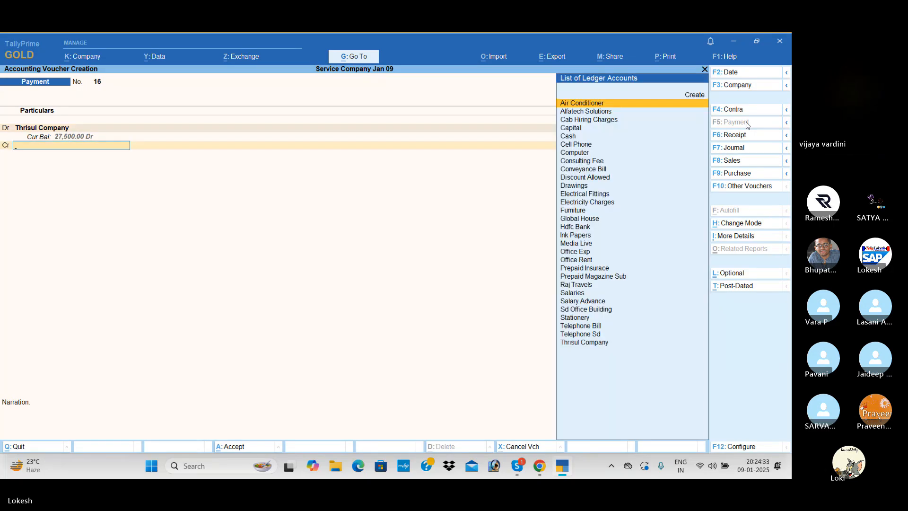
Credit Hdfc Bank with 27,500 by cheque, leaving the instrument number blank, and save the payment voucher.
type("H")
key("Return")
key("Return")
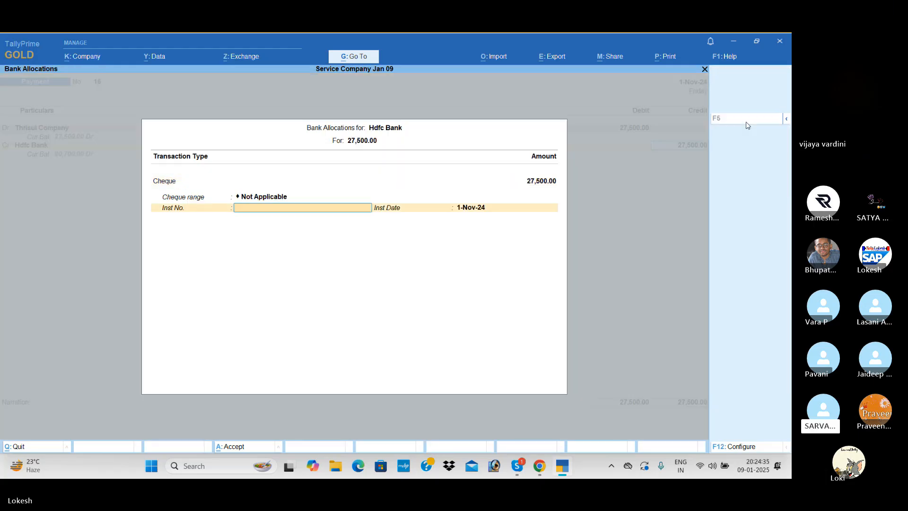
key("Return")
key("Return")
key("Return")
key("Return")
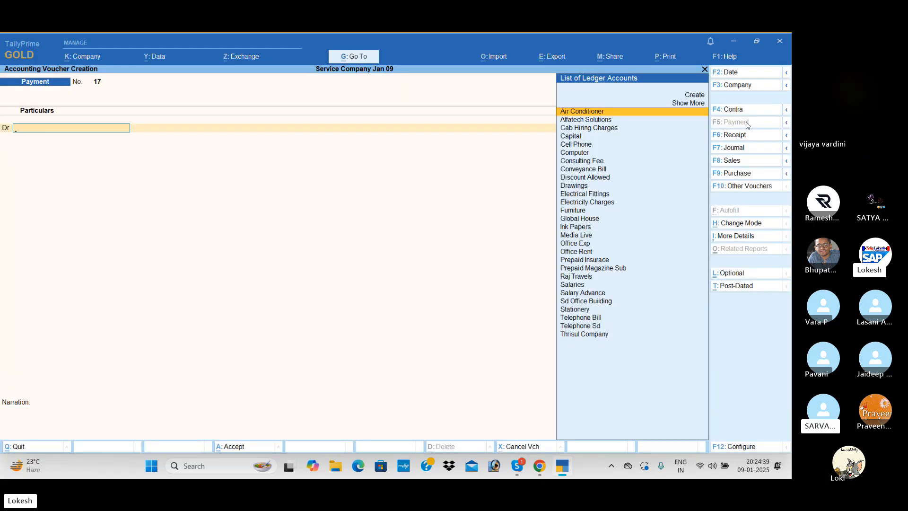
Switch to a receipt voucher and credit Thrisul Company with 12,500.
left_click(749, 135)
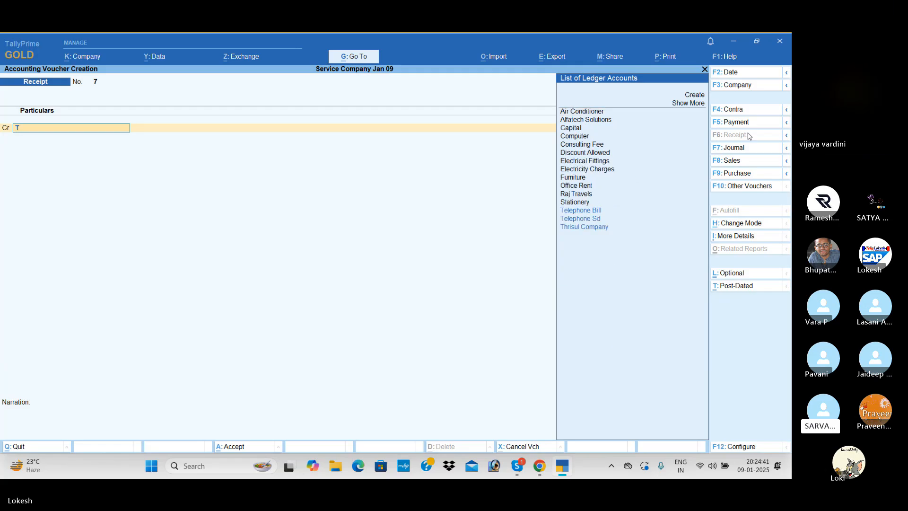
type("th")
key("Return")
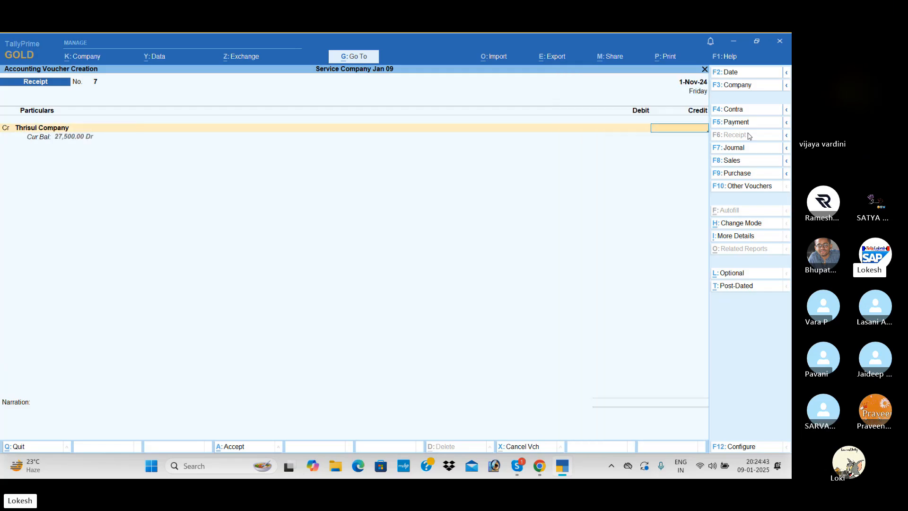
type("12500")
key("Return")
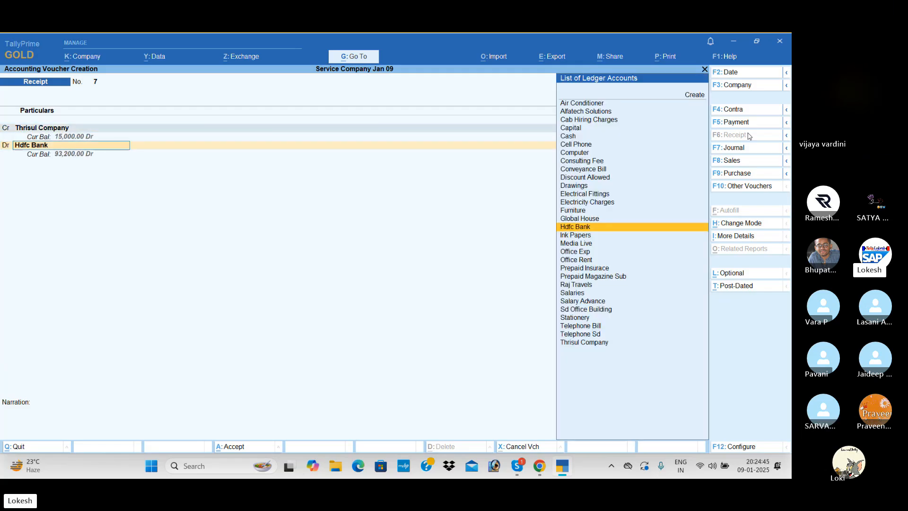
Debit Hdfc Bank with 12,500 as a Cheque/DD without instrument details and save the receipt voucher.
key("Return")
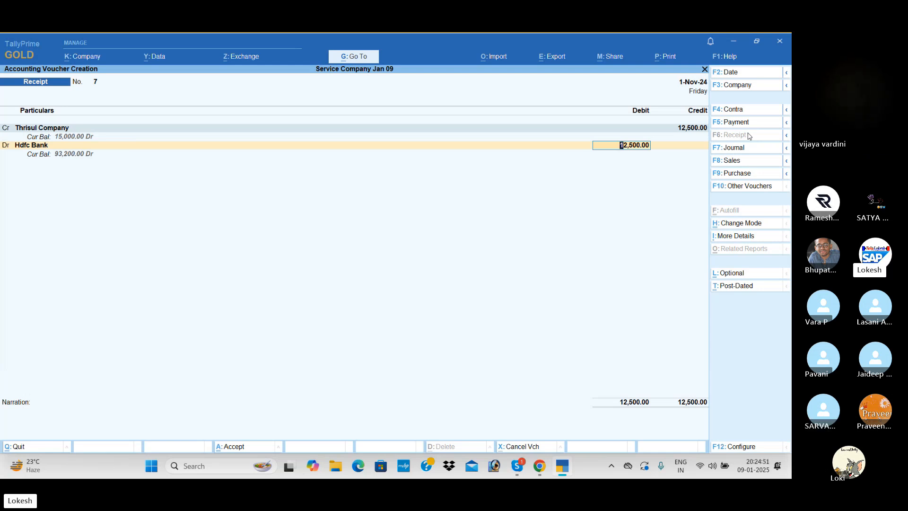
key("Return")
key("Return")
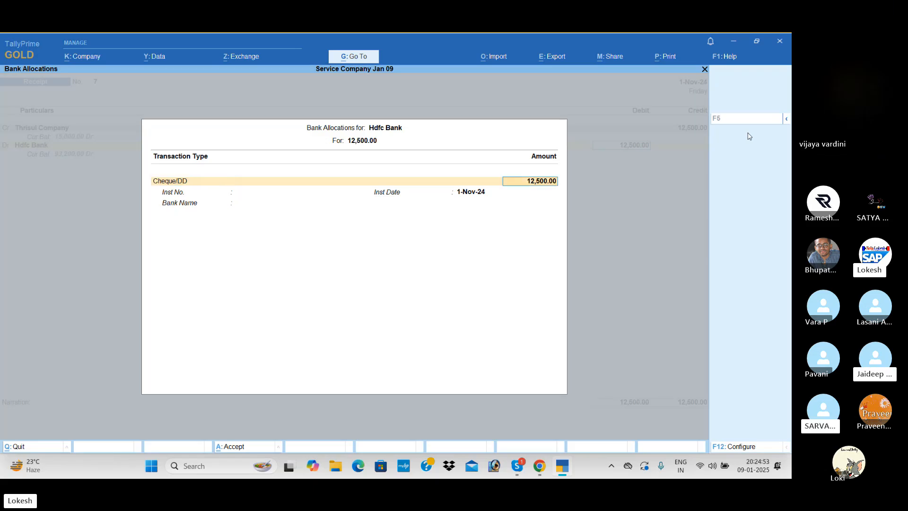
key("Return")
key("Return")
key("Return")
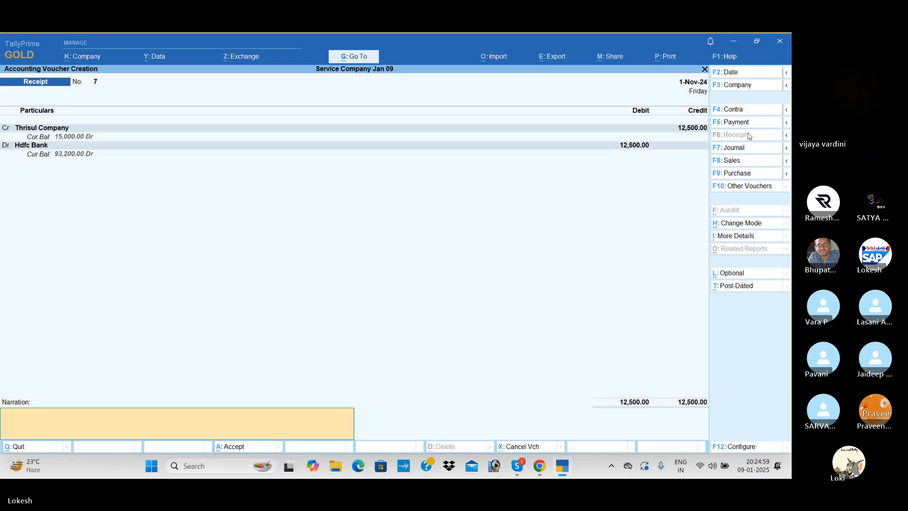
key("Return")
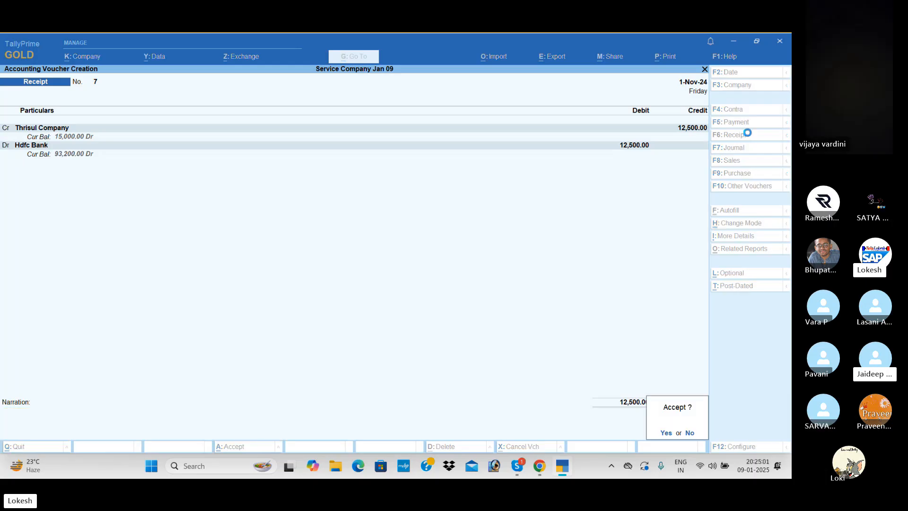
key("Return")
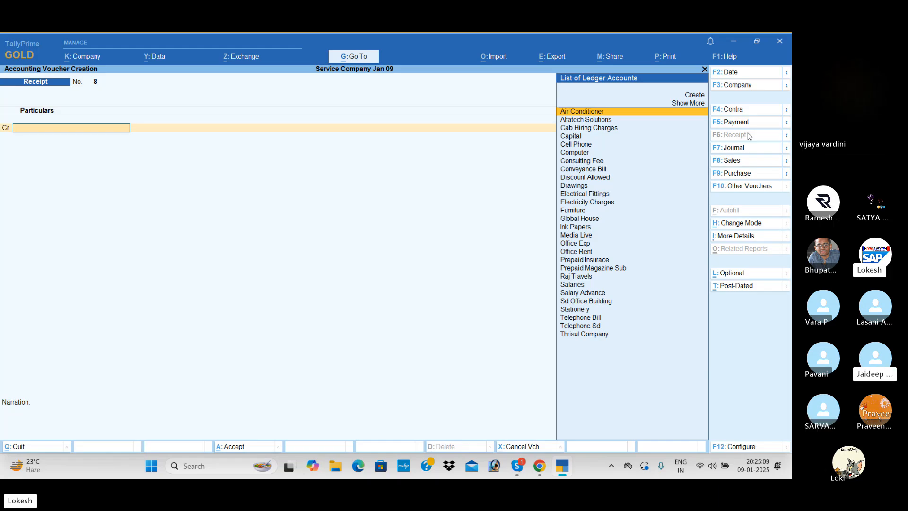
Switch to a journal voucher and create the ledger Office Equipment under Fixed Assets as its debit account.
left_click(744, 148)
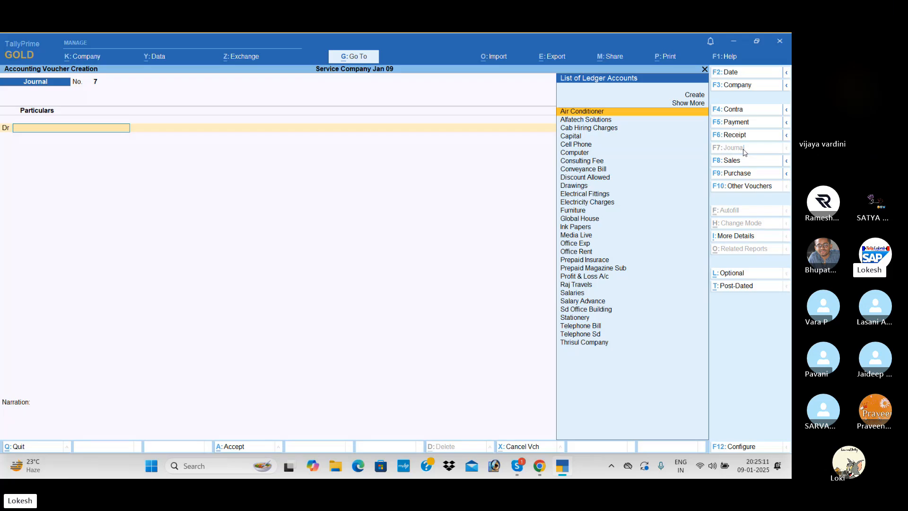
key("alt+c")
type("Off")
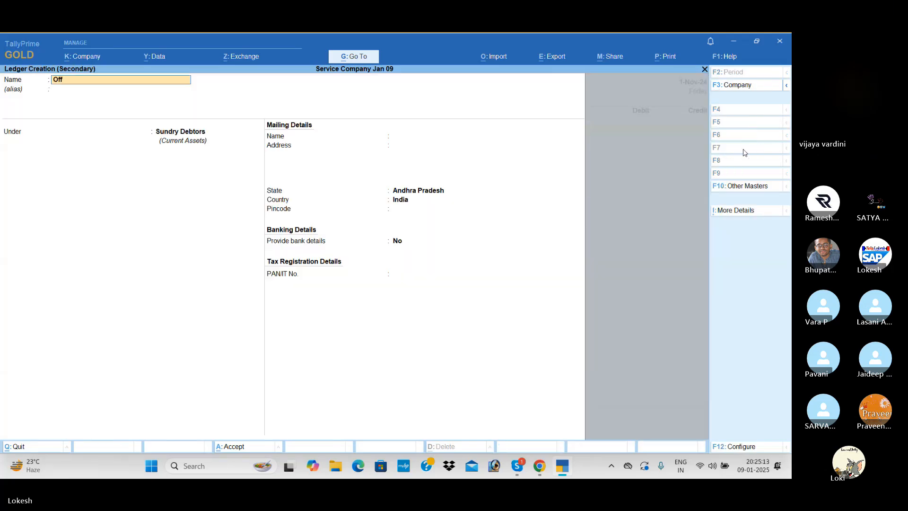
type("ice Equipment")
key("Return")
key("Return")
type("F")
key("Return")
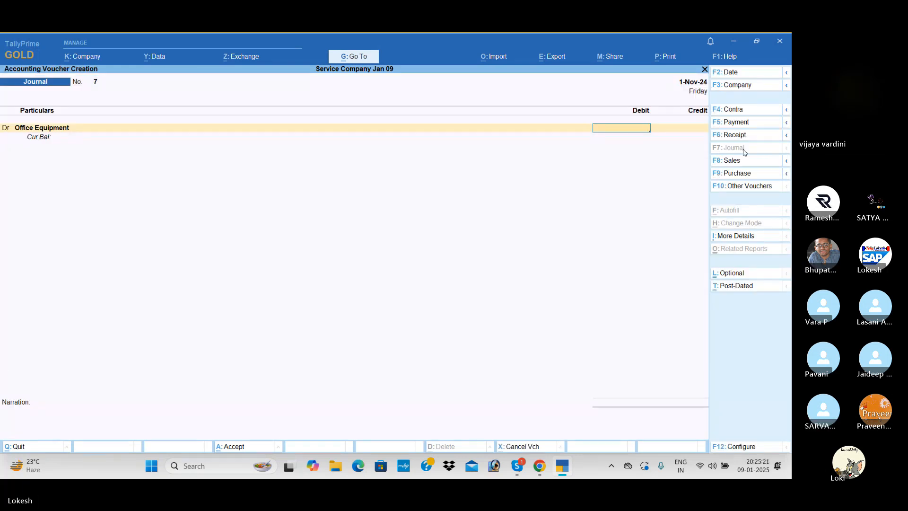
Debit Office Equipment with 12,000 and create the ledger Transform Tech under Sundry Creditors as the credit account.
type("12000")
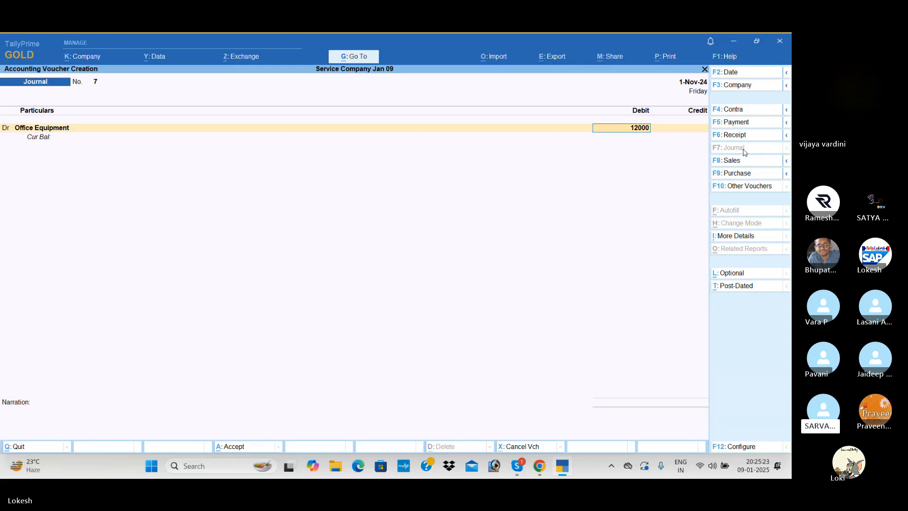
key("Return")
key("alt+c")
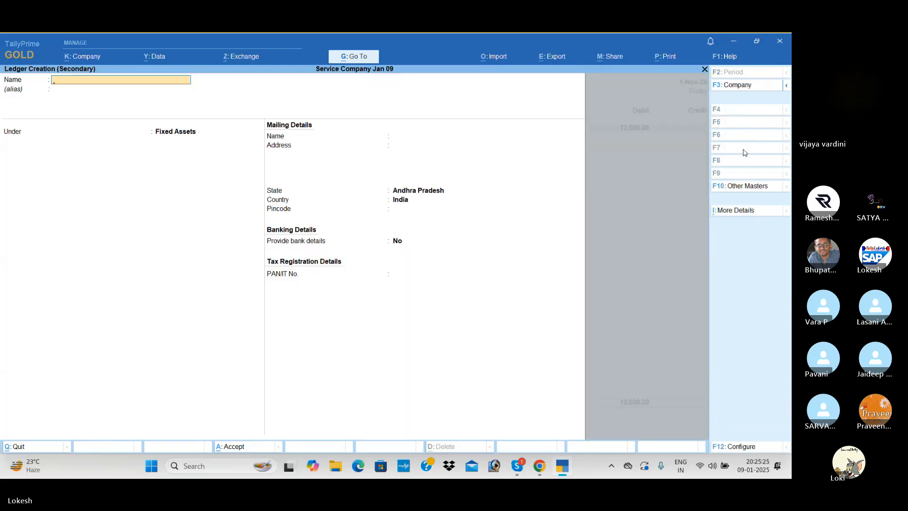
type("Transform Tech")
key("Return")
type("Sun")
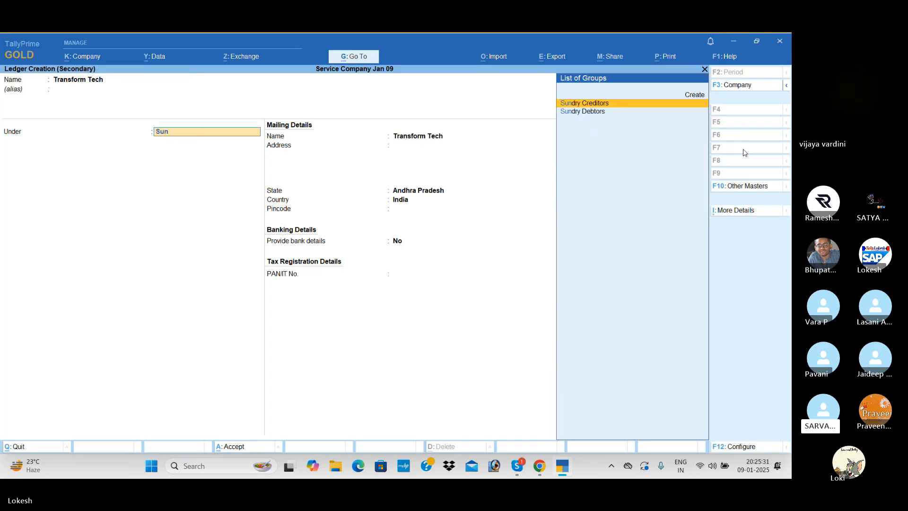
key("Return")
key("ctrl+a")
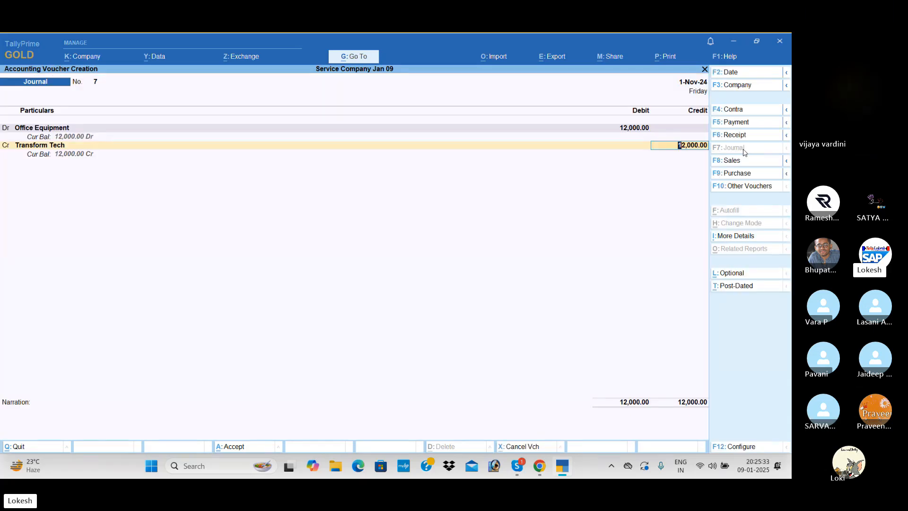
Credit Transform Tech with 12,000 and save the journal voucher without a narration.
key("Return")
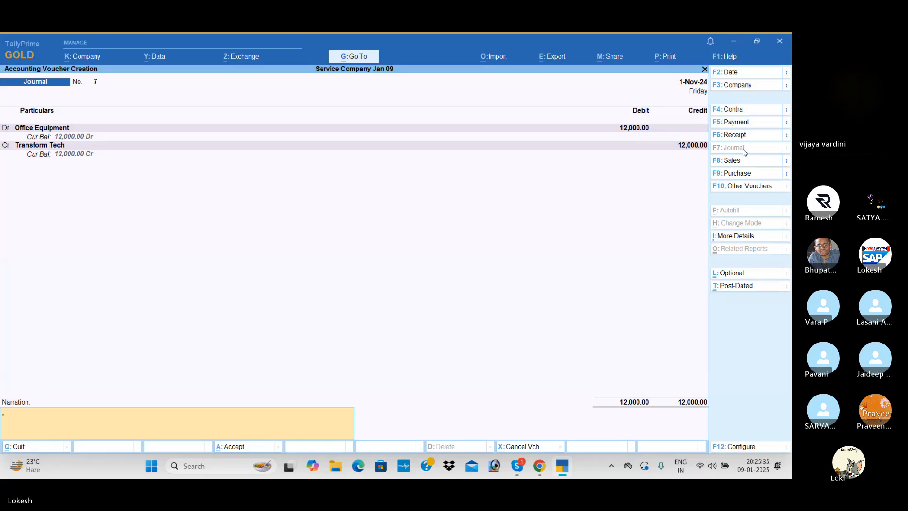
key("Return")
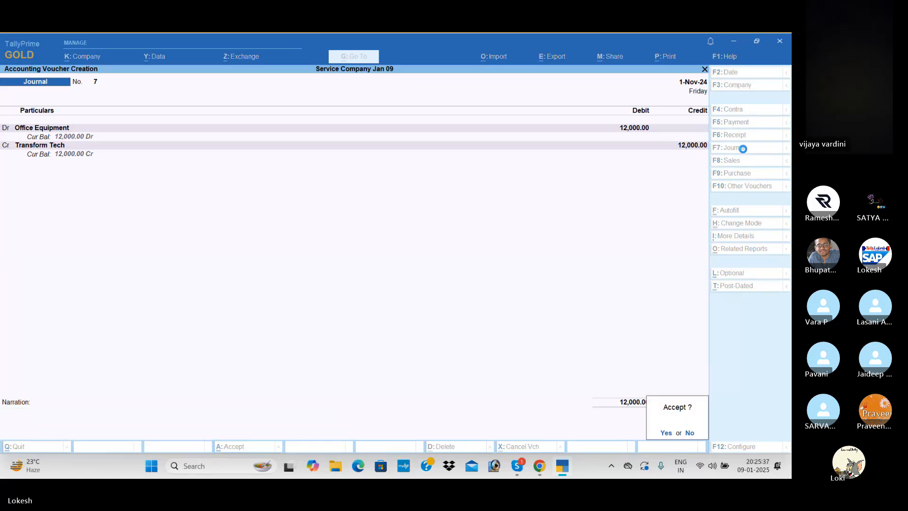
key("Return")
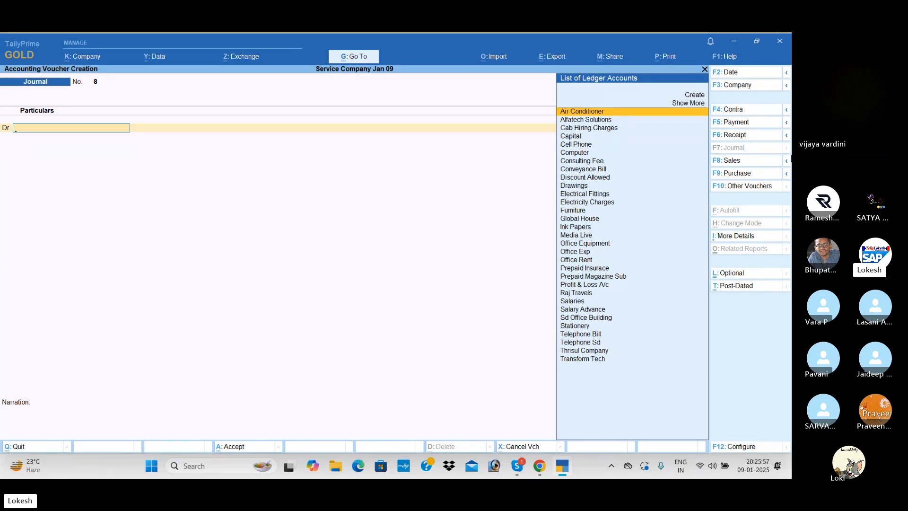
Switch to a payment voucher and create the ledger Bank Chargs under Indirect Expenses as its debit account.
left_click(754, 126)
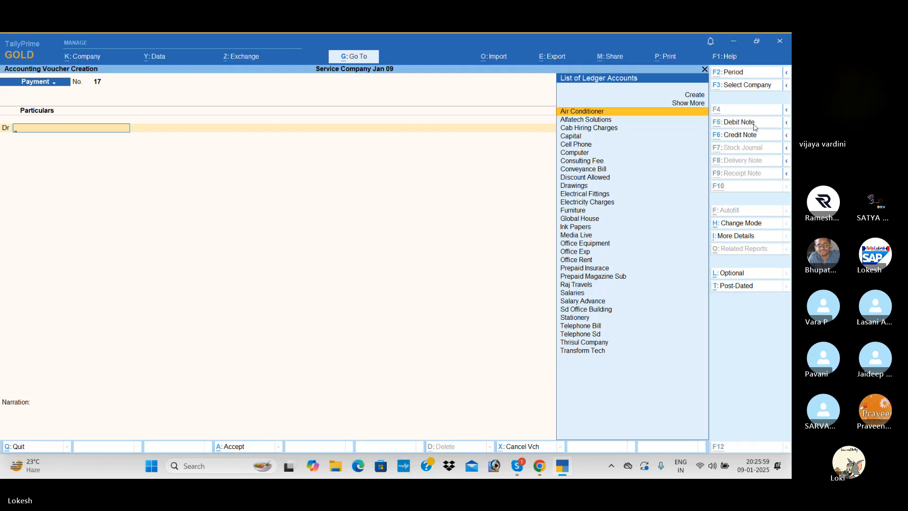
key("alt+c")
type("Bank ch")
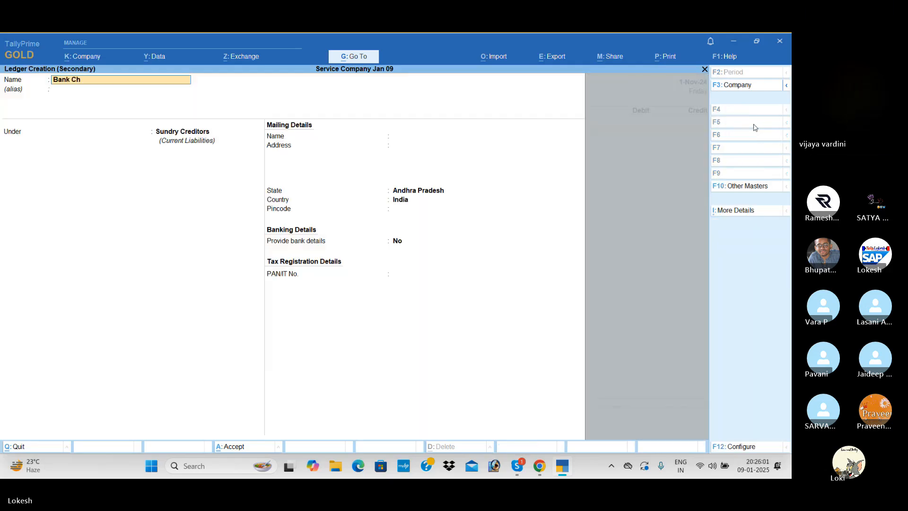
type("args")
key("Return")
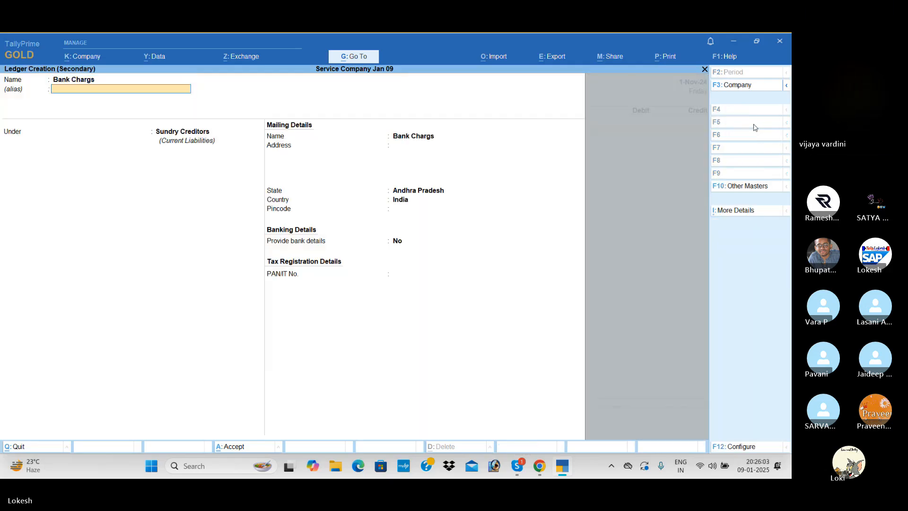
key("Return")
type("Ind")
key("Return")
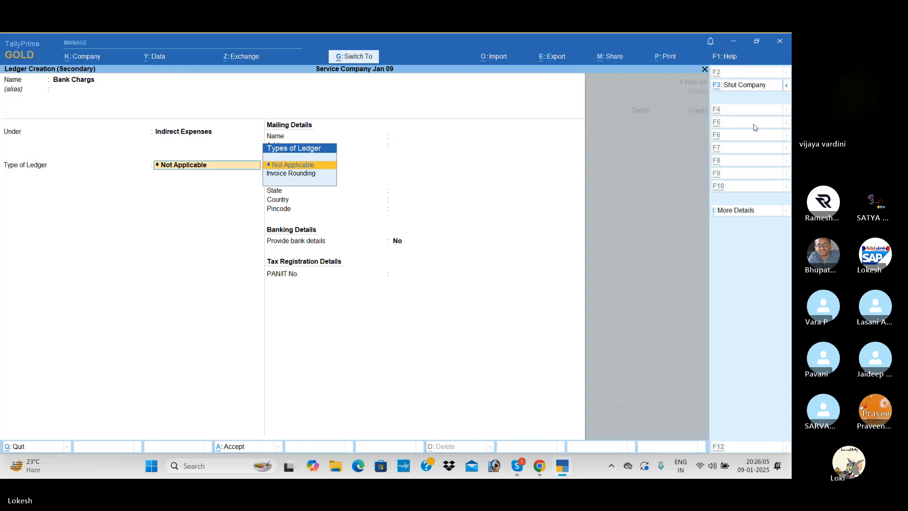
key("ctrl+a")
Debit Bank Chargs with 500, credit Hdfc Bank with the same amount and save the payment voucher without a narration.
type("500")
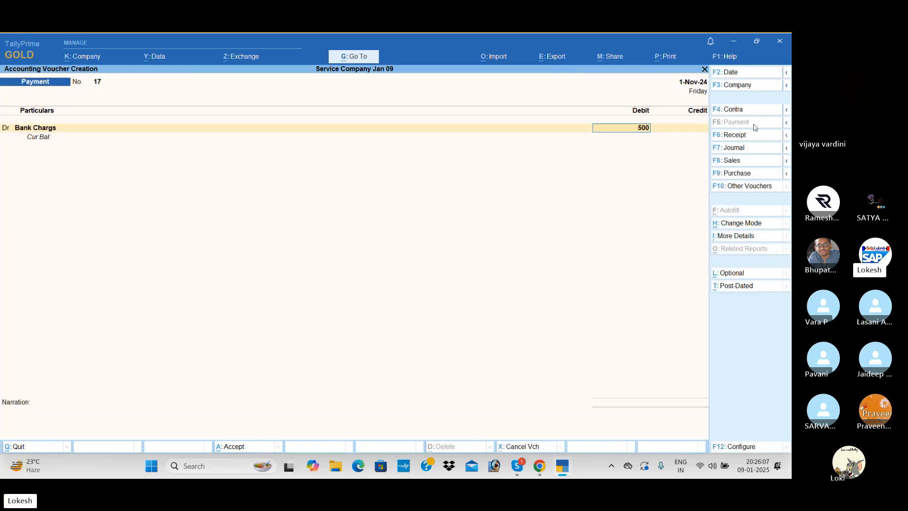
key("Return")
type("H")
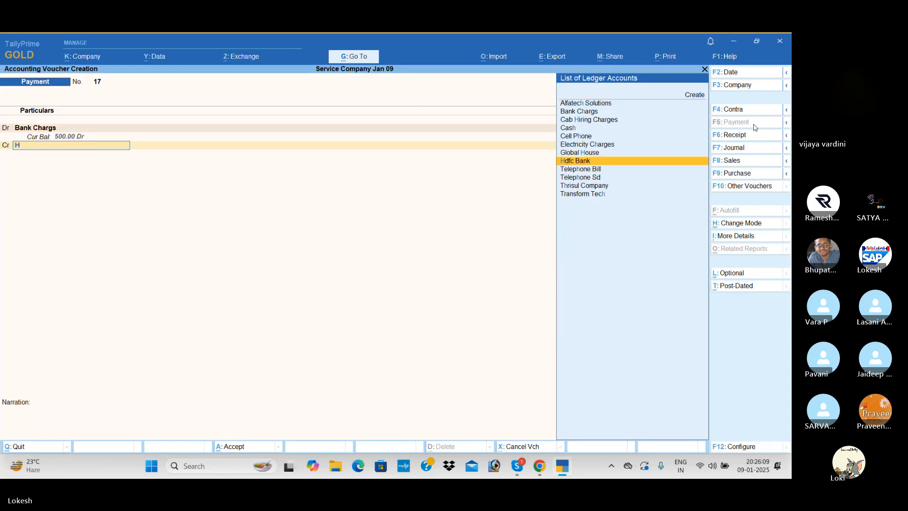
key("Return")
key("Return")
key("Return")
key("Return")
key("Return")
key("Return")
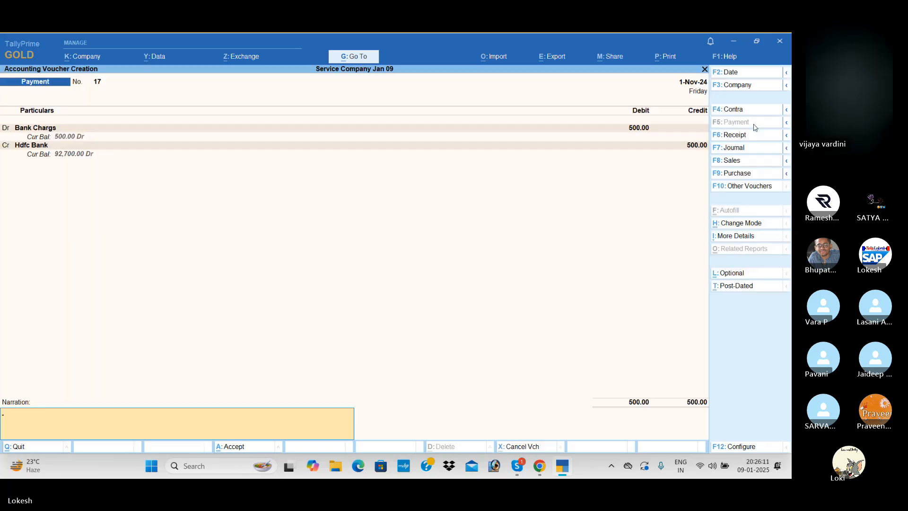
key("Return")
key("Return")
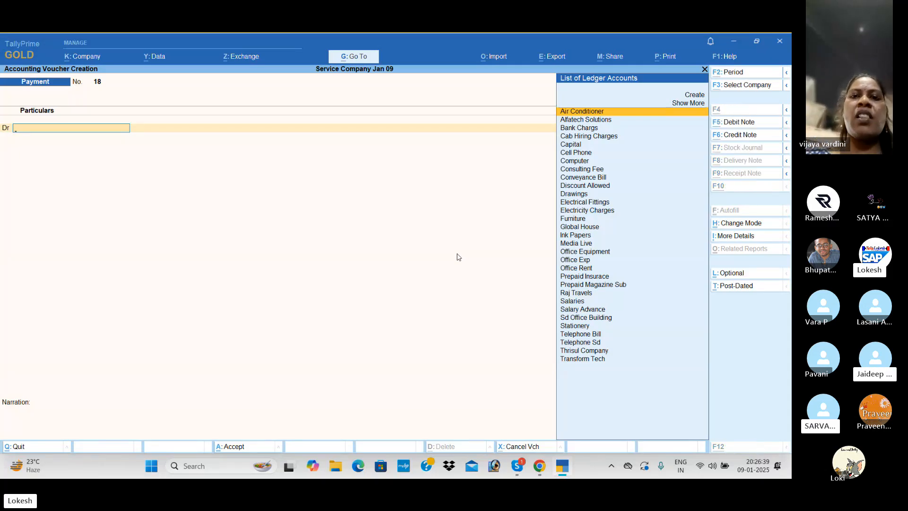
key("alt+Tab")
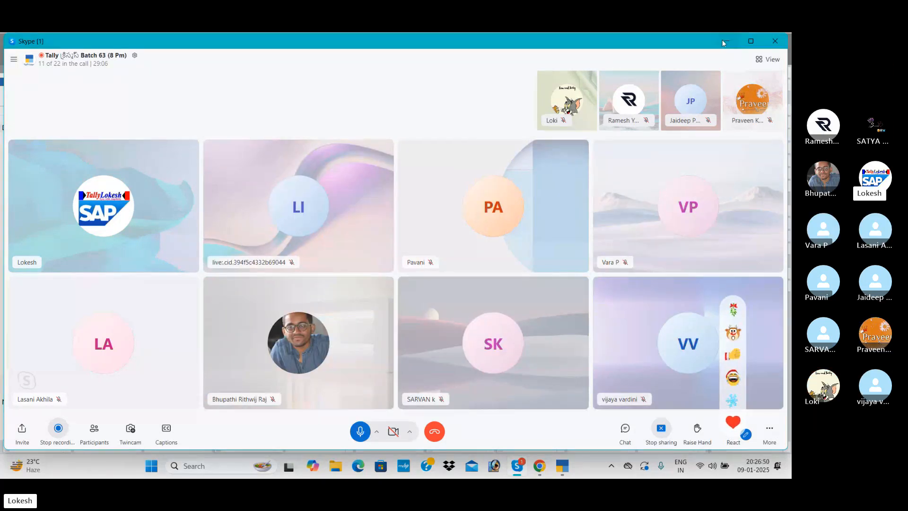
left_click(724, 42)
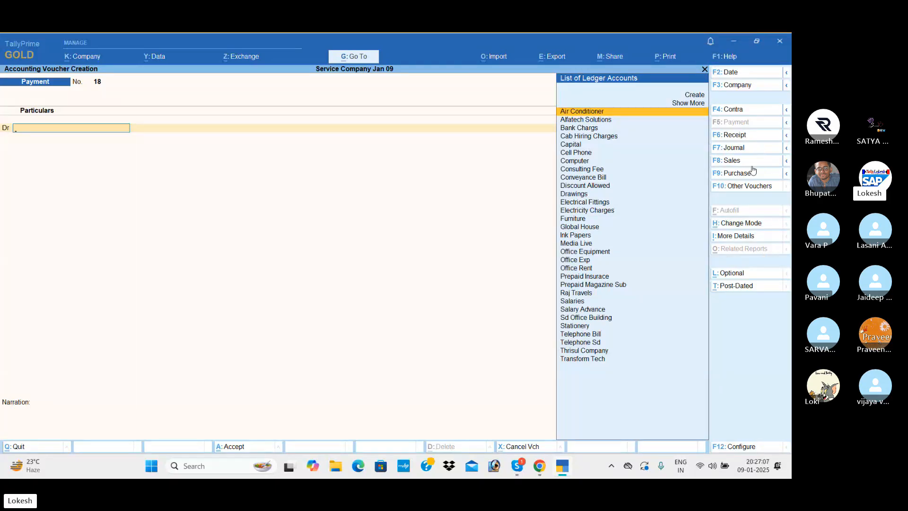
Record a journal voucher debiting Global House and crediting Stationery with 600, and save it without a narration.
left_click(751, 150)
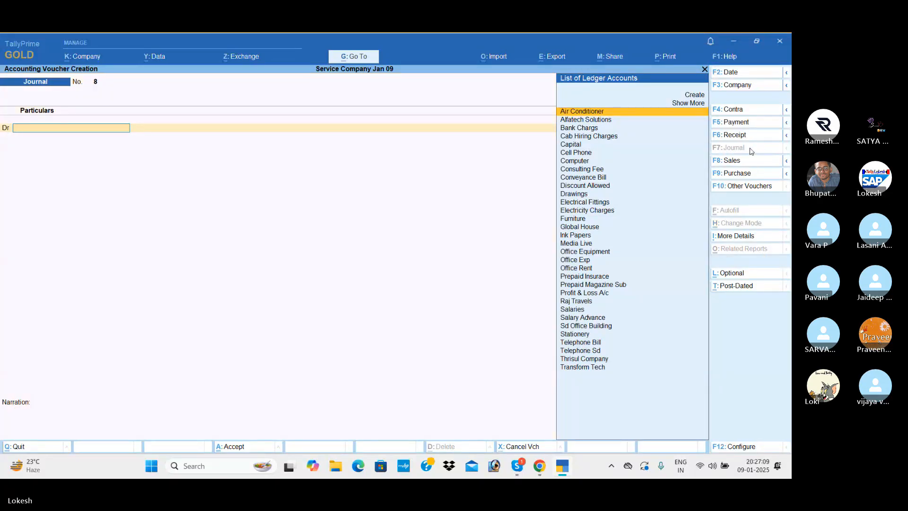
type("glo")
key("Return")
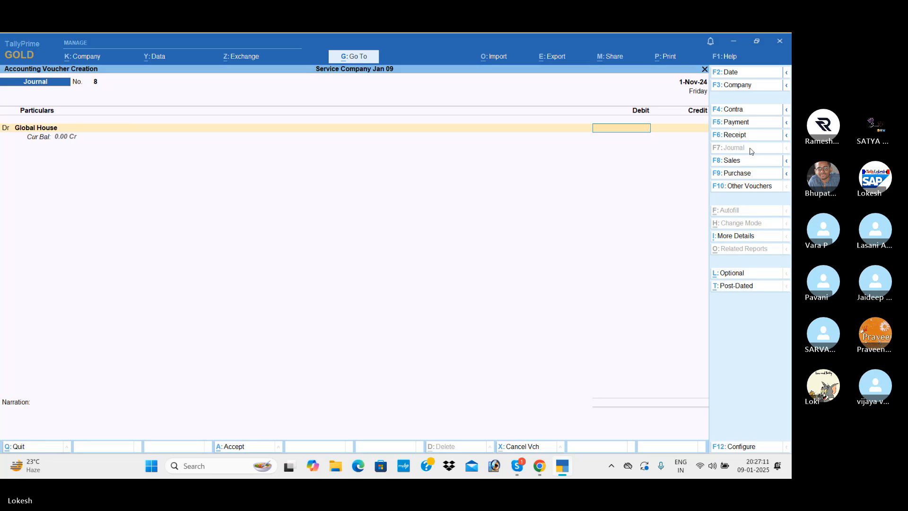
type("600")
key("Return")
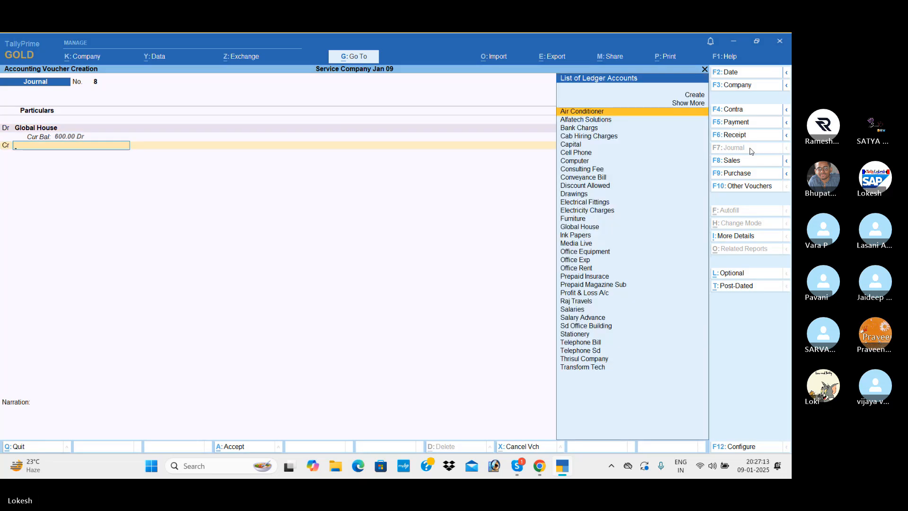
type("St")
key("Return")
key("Return")
key("Return")
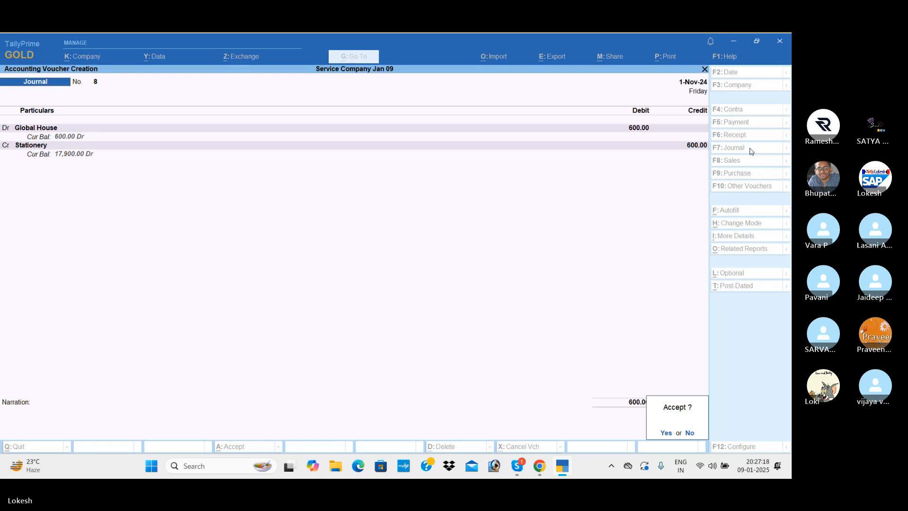
key("Return")
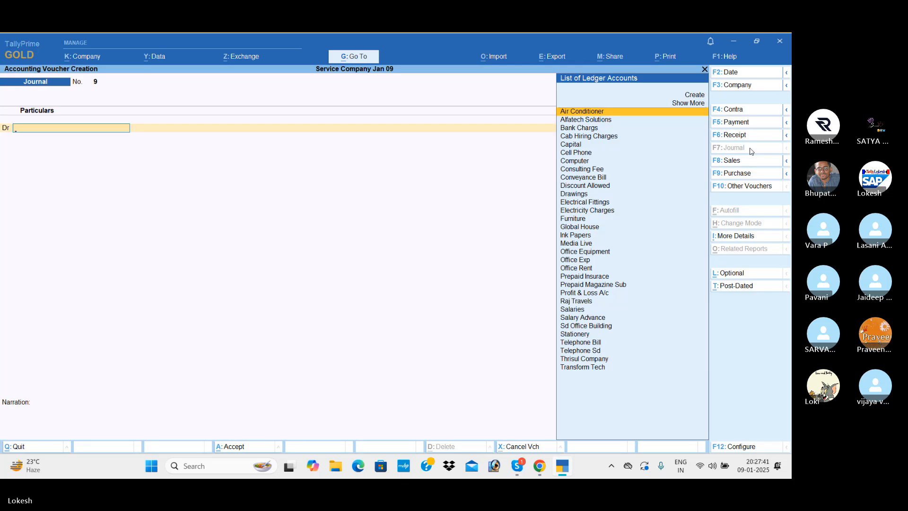
key("Escape")
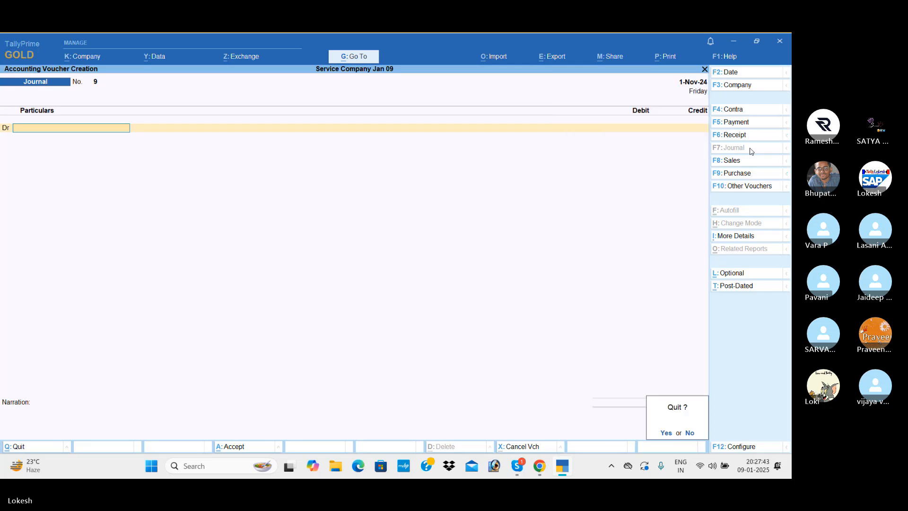
key("Return")
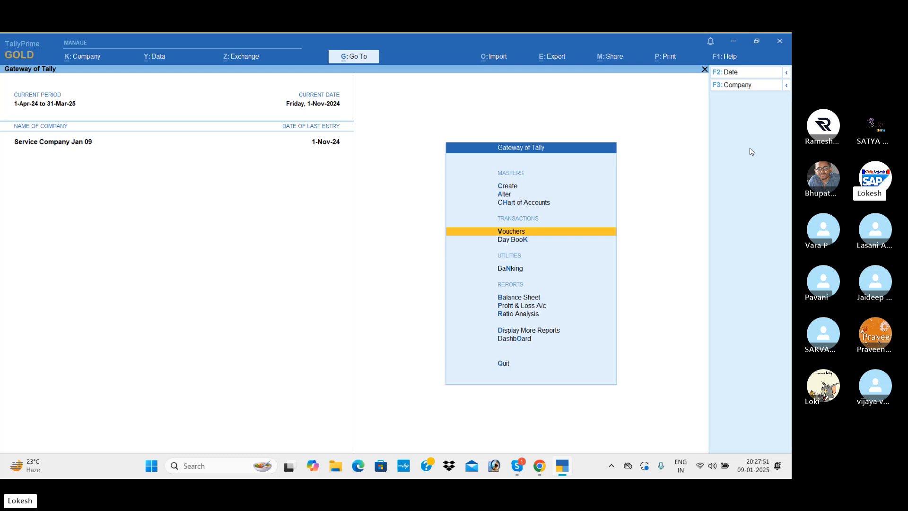
key("alt+Tab")
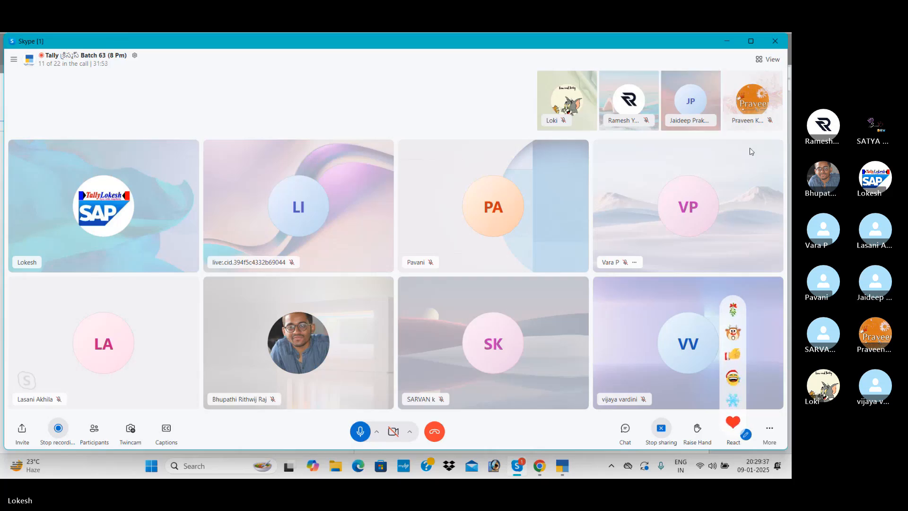
key("alt+Tab")
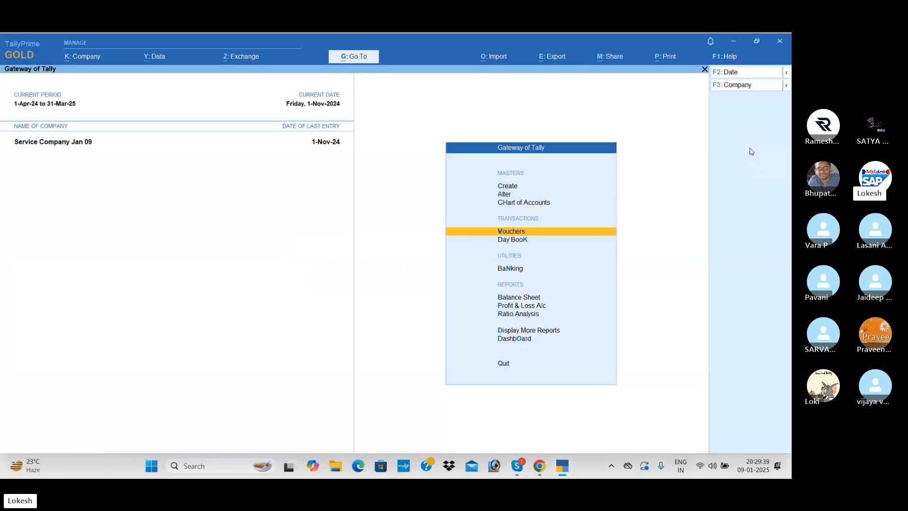
key("Return")
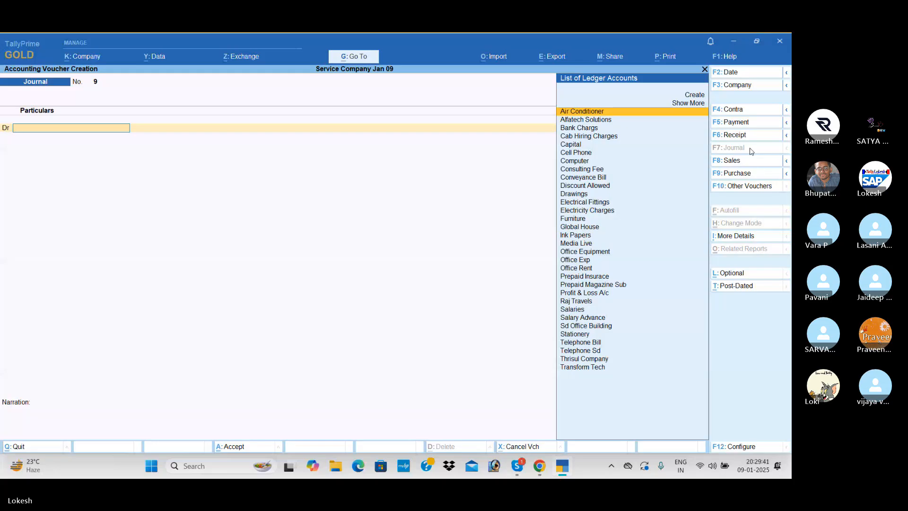
key("alt+Tab")
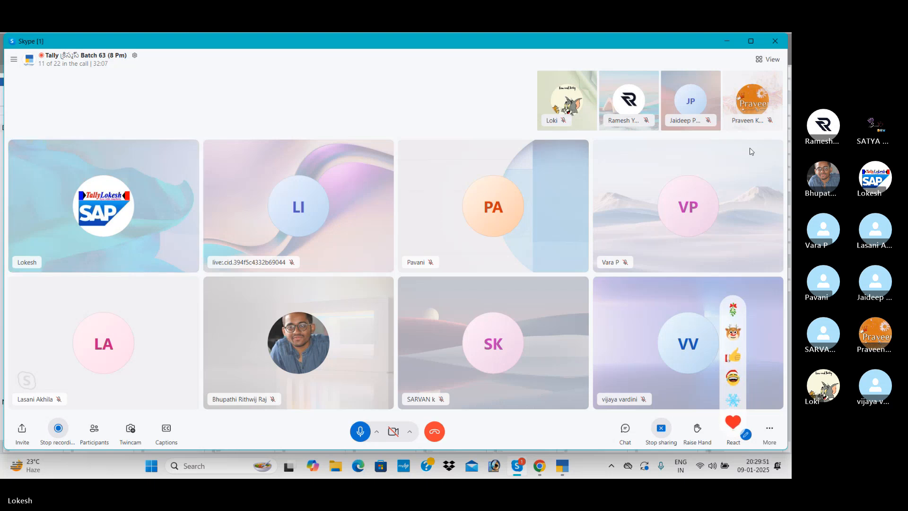
key("alt+Tab")
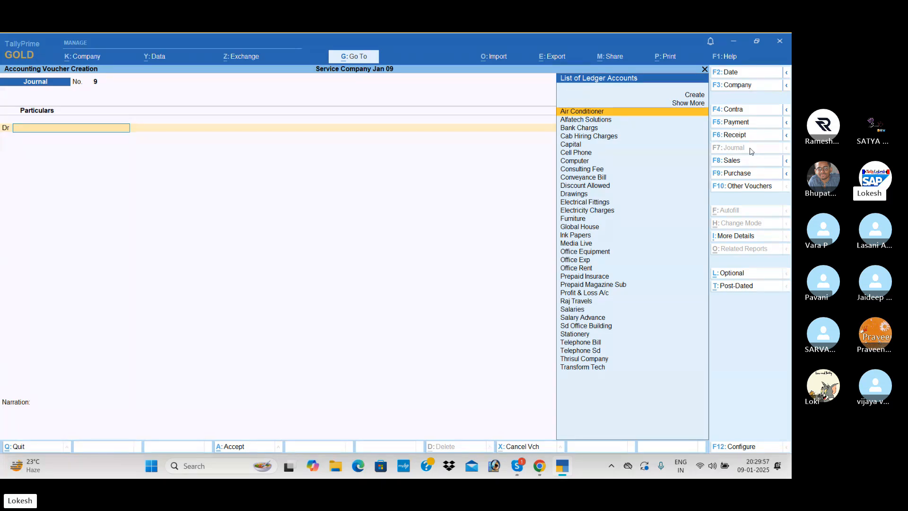
Debit Thrisul Company with 27,500 in the new journal voucher.
type("Th")
key("Return")
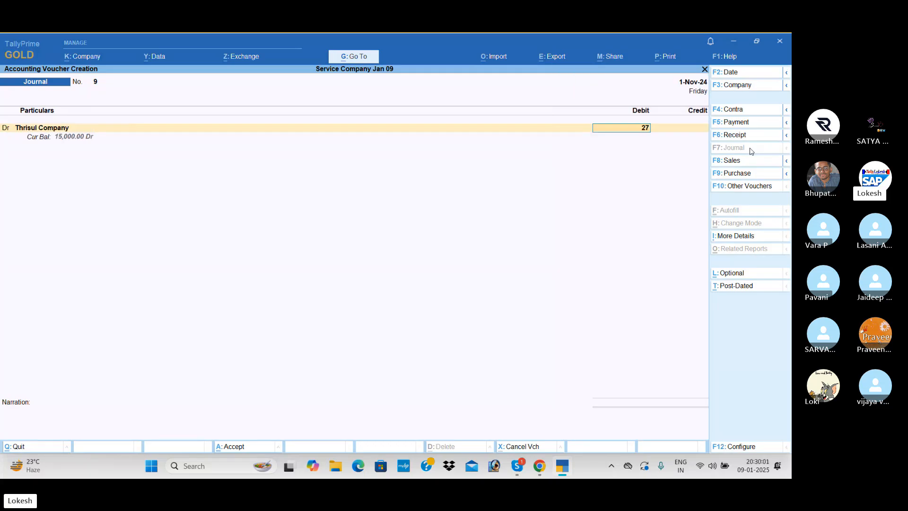
type("27,500")
key("Return")
Credit Hdfc Bank with 27,500 and save the journal voucher without a narration.
key("Return")
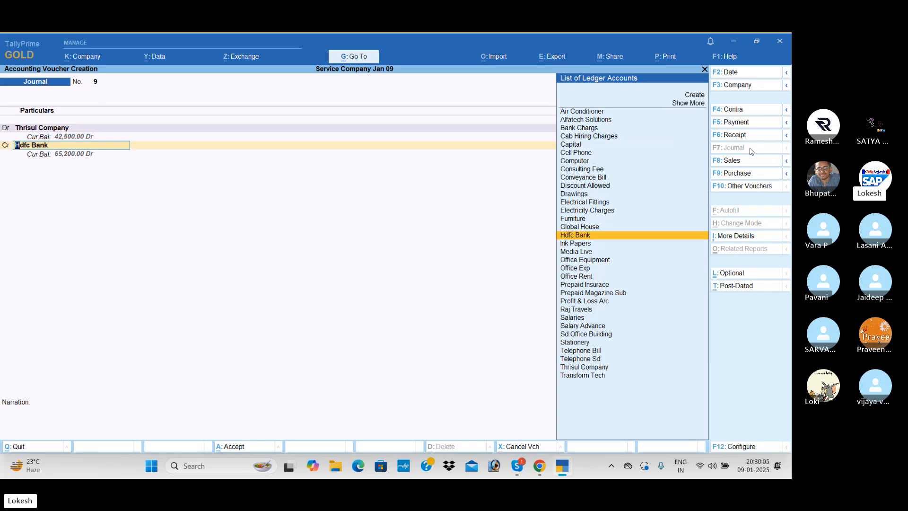
key("Return")
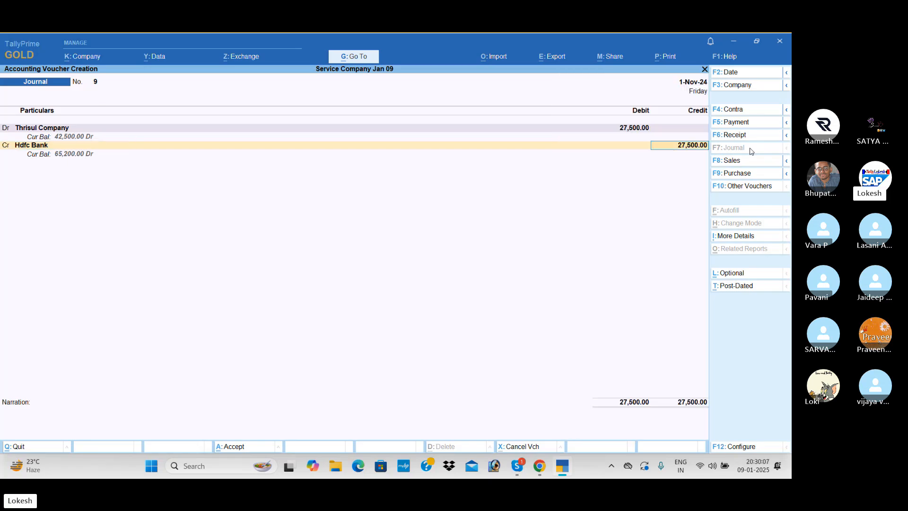
key("Return")
key("Return")
key("Return")
key("Return")
key("Return")
key("Return")
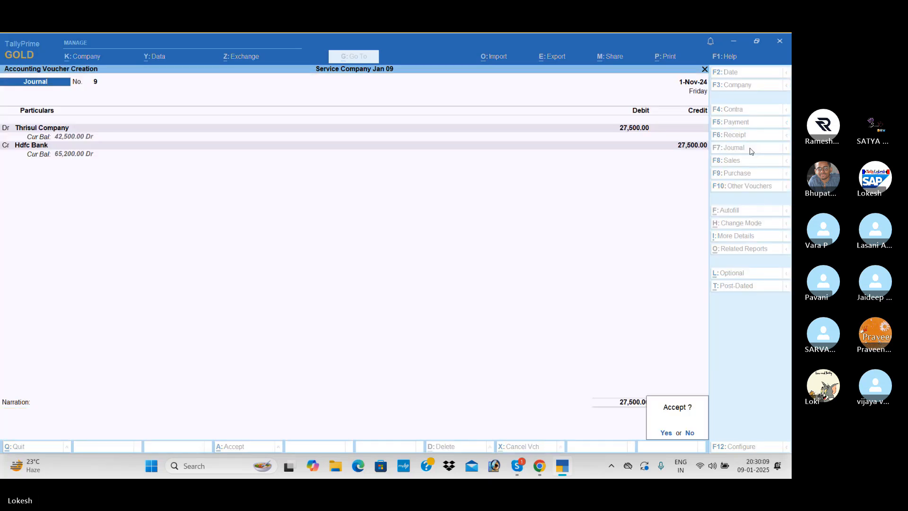
key("Return")
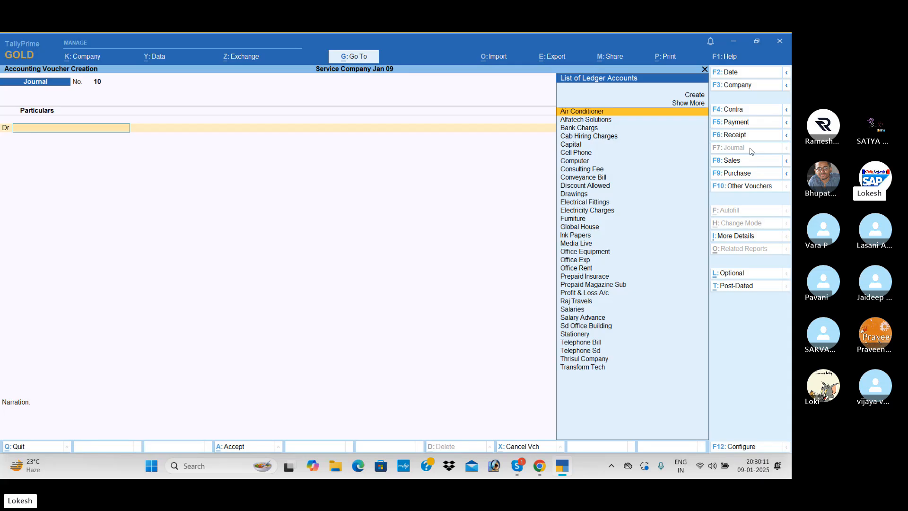
Switch to a receipt voucher and credit Thrisul Company with 27,500.
left_click(747, 136)
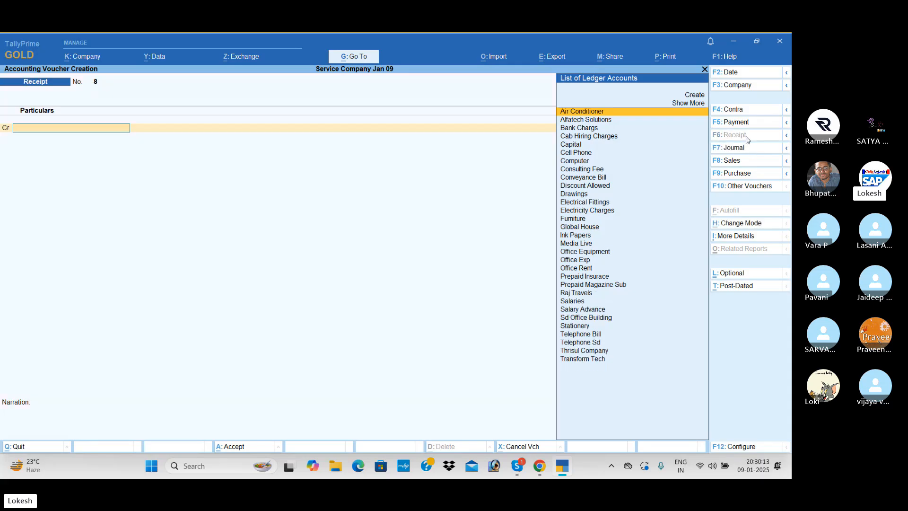
type("th")
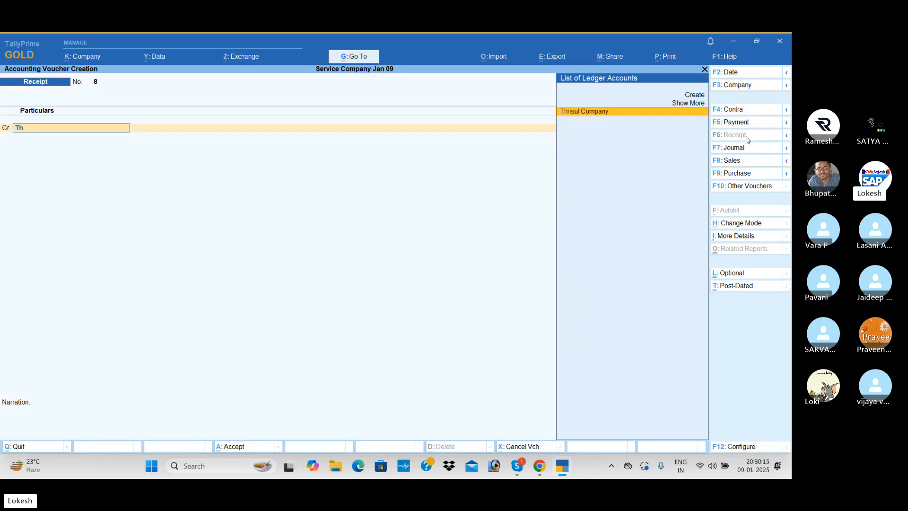
key("Return")
type("27500")
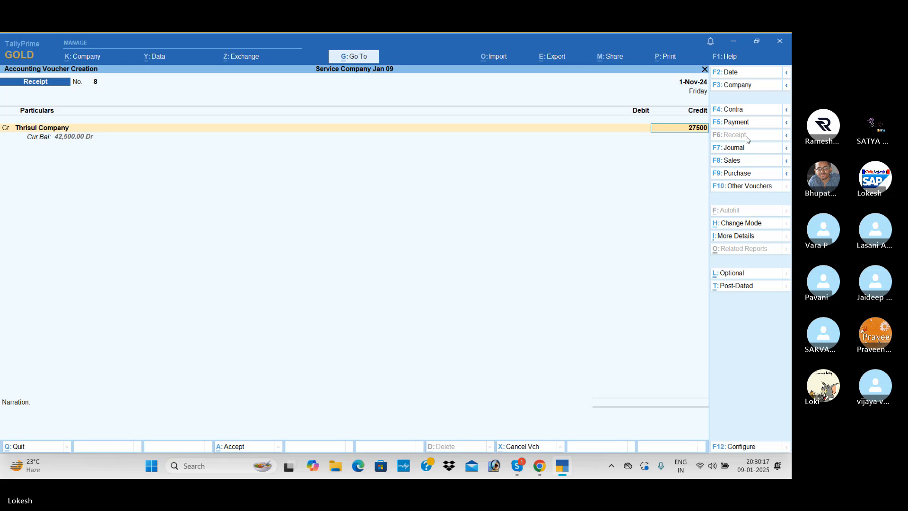
key("Return")
Debit Hdfc Bank with 27,500 as a Cheque/DD dated 1-Nov-24 without an instrument number, and save the receipt voucher.
key("Return")
key("Return")
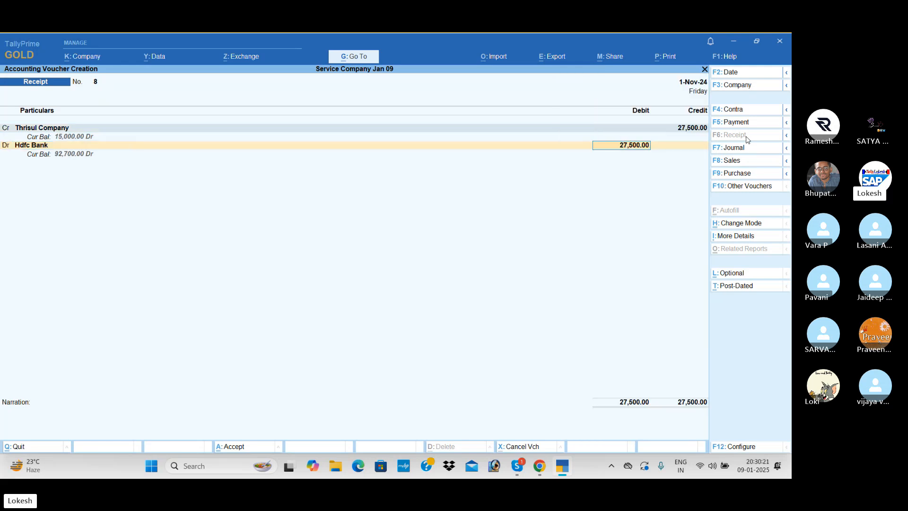
key("Return")
key("Return")
key("Return")
key("Return")
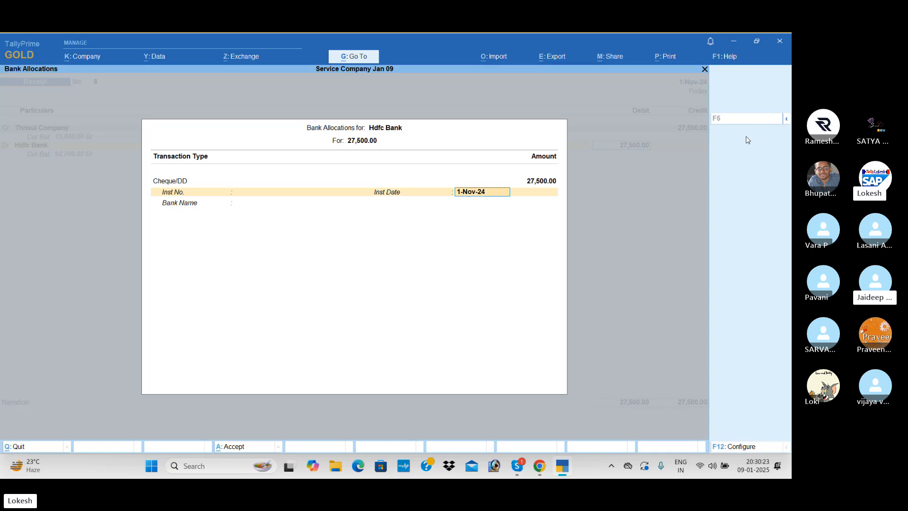
key("Return")
key("Return")
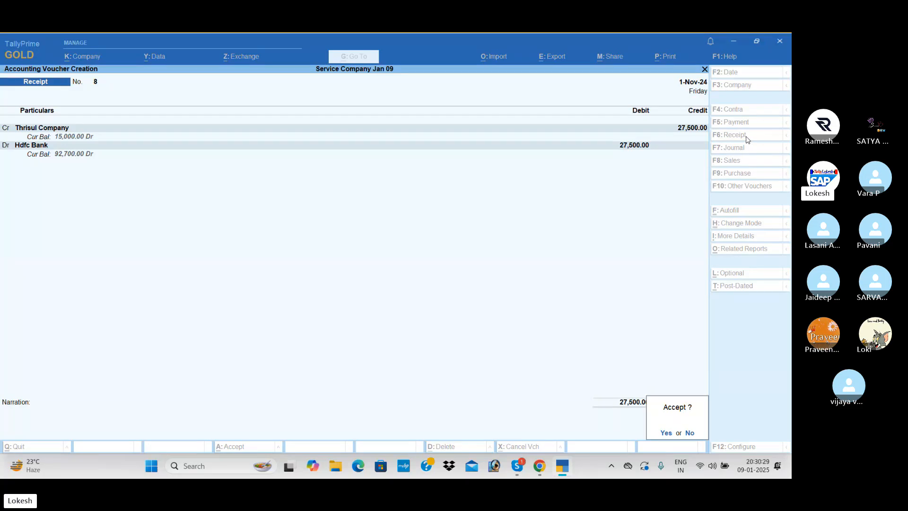
key("Return")
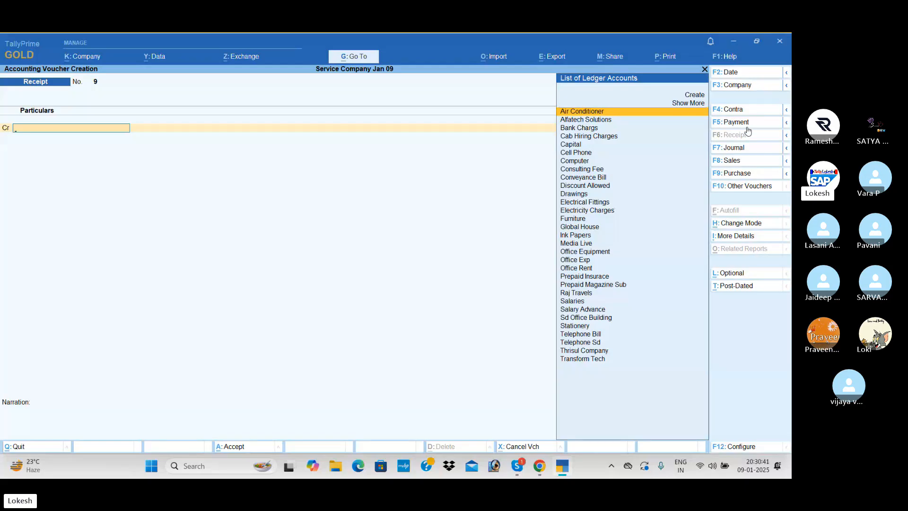
Switch to a payment voucher and debit Thrisul Company with 27,500.
left_click(750, 124)
type("thr")
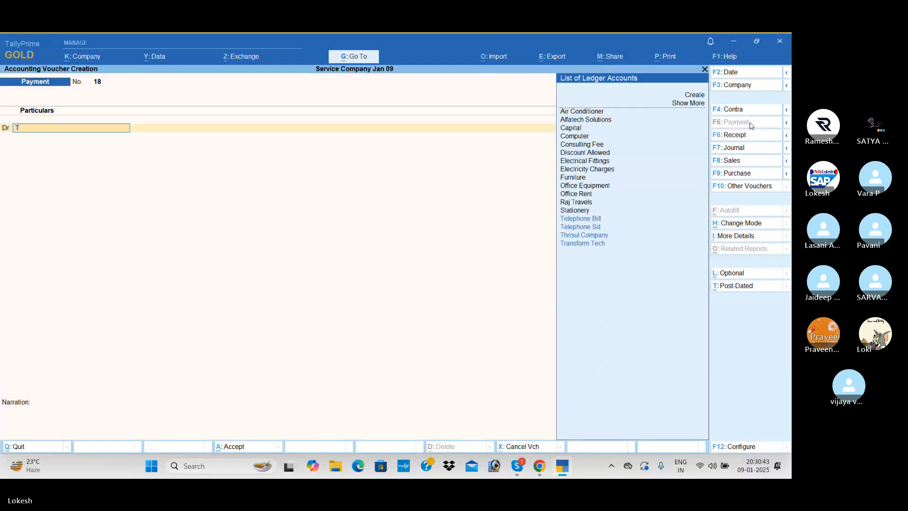
key("Return")
type("27500")
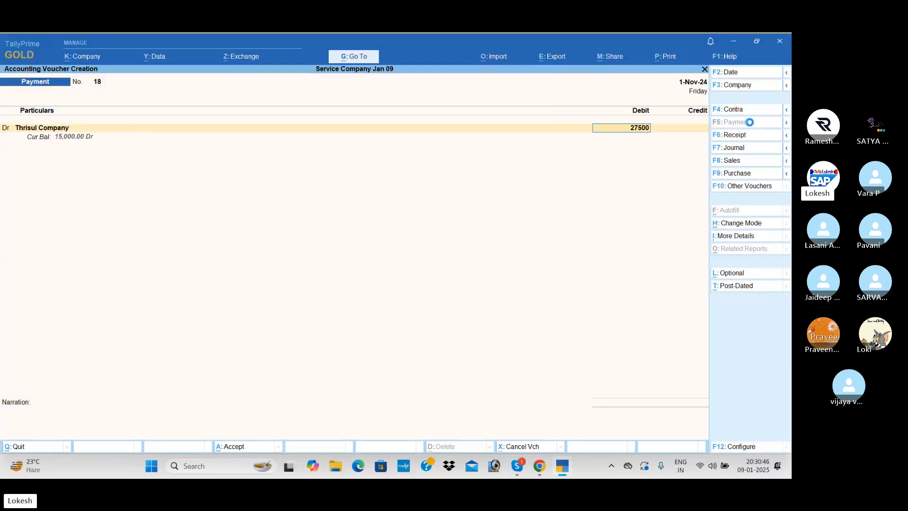
key("Return")
Credit Hdfc Bank with 27,500 as a Cheque dated 1-Nov-24 without an instrument number, and save the payment voucher.
key("Return")
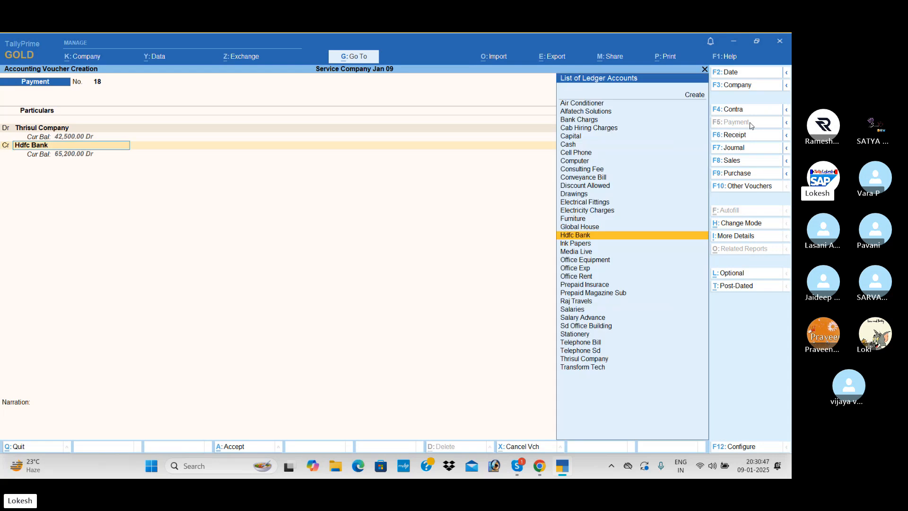
key("Return")
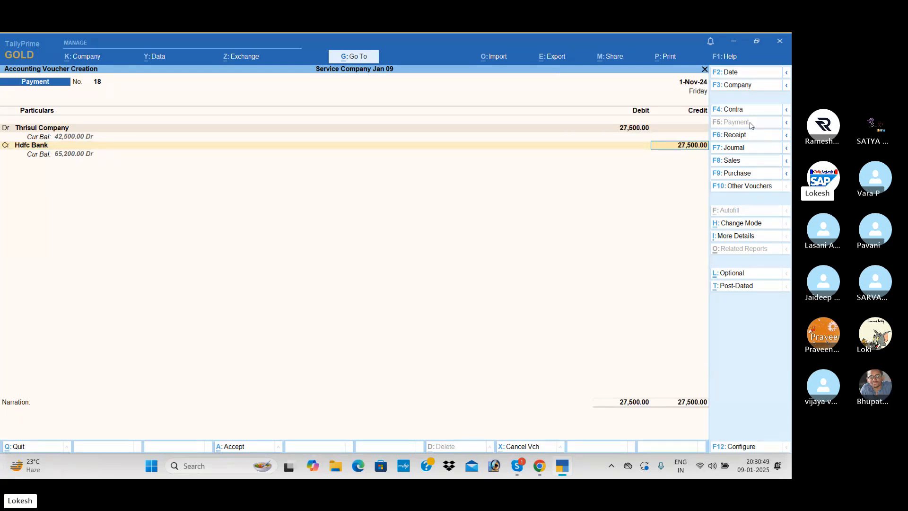
key("Return")
key("Return")
key("Return")
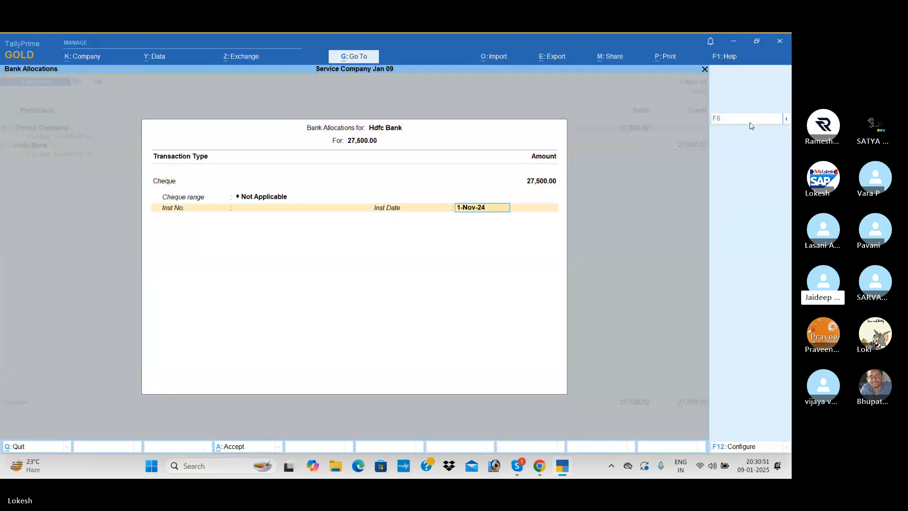
key("Return")
key("Return")
key("Return")
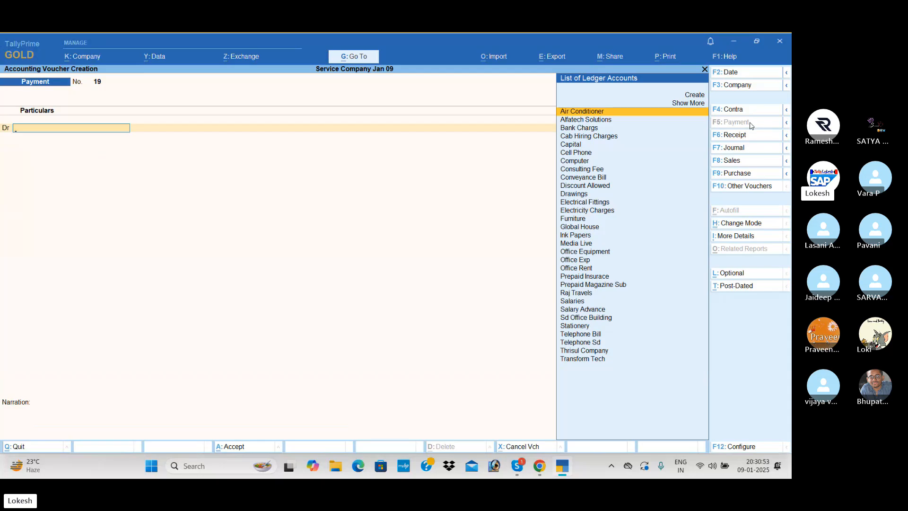
Switch to a receipt voucher and credit Thrisul Company with 12,500.
left_click(740, 138)
type("Th")
key("Return")
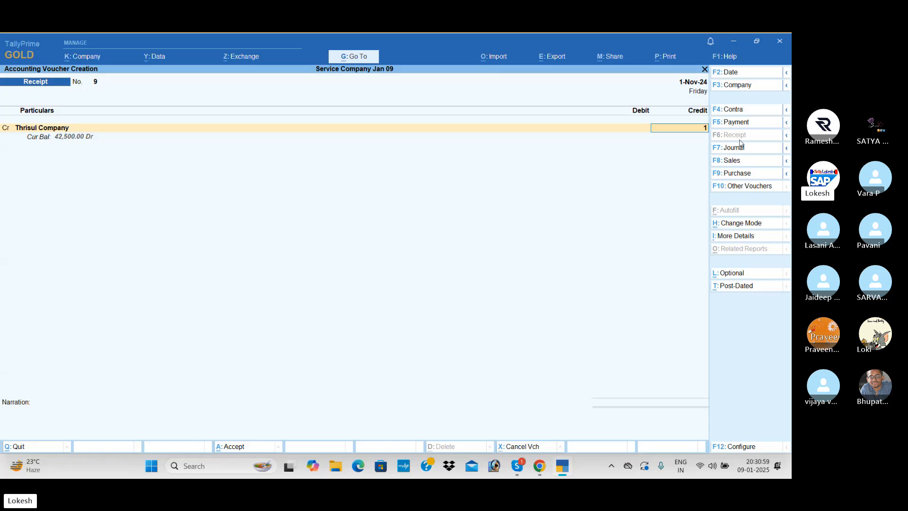
type("12500")
key("Return")
Debit Hdfc Bank with 12,500 as a Cheque/DD dated 1-Nov-24 without an instrument number, and save the receipt voucher.
key("Return")
key("Return")
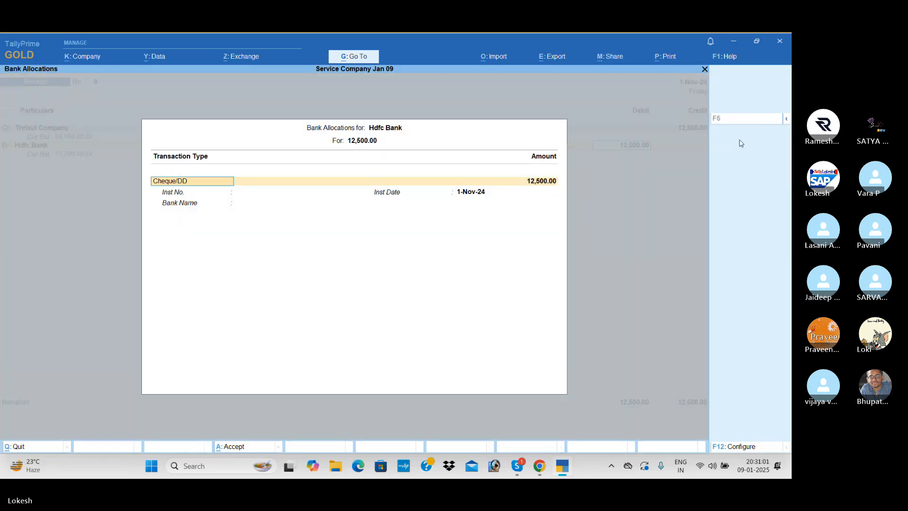
key("Return")
key("Return")
key("Return")
key("Return")
key("Return")
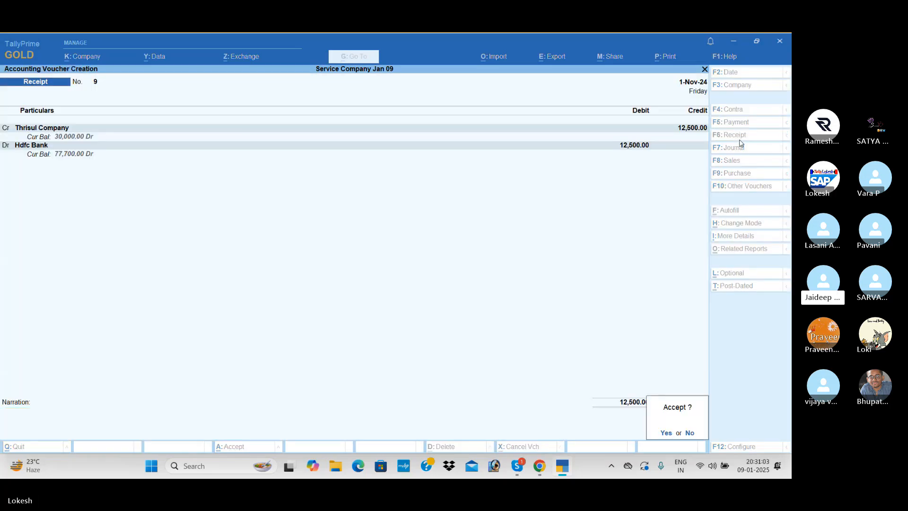
key("Return")
Switch to the Skype call window.
key("alt+Tab")
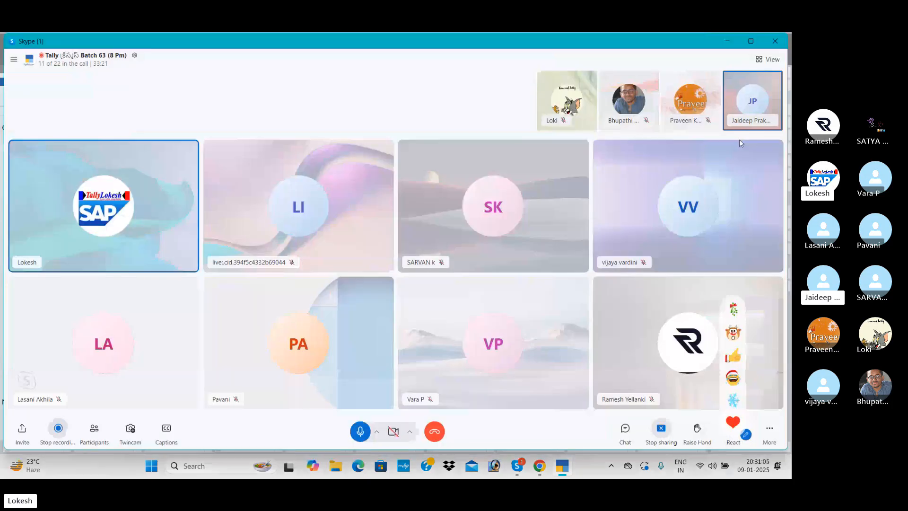